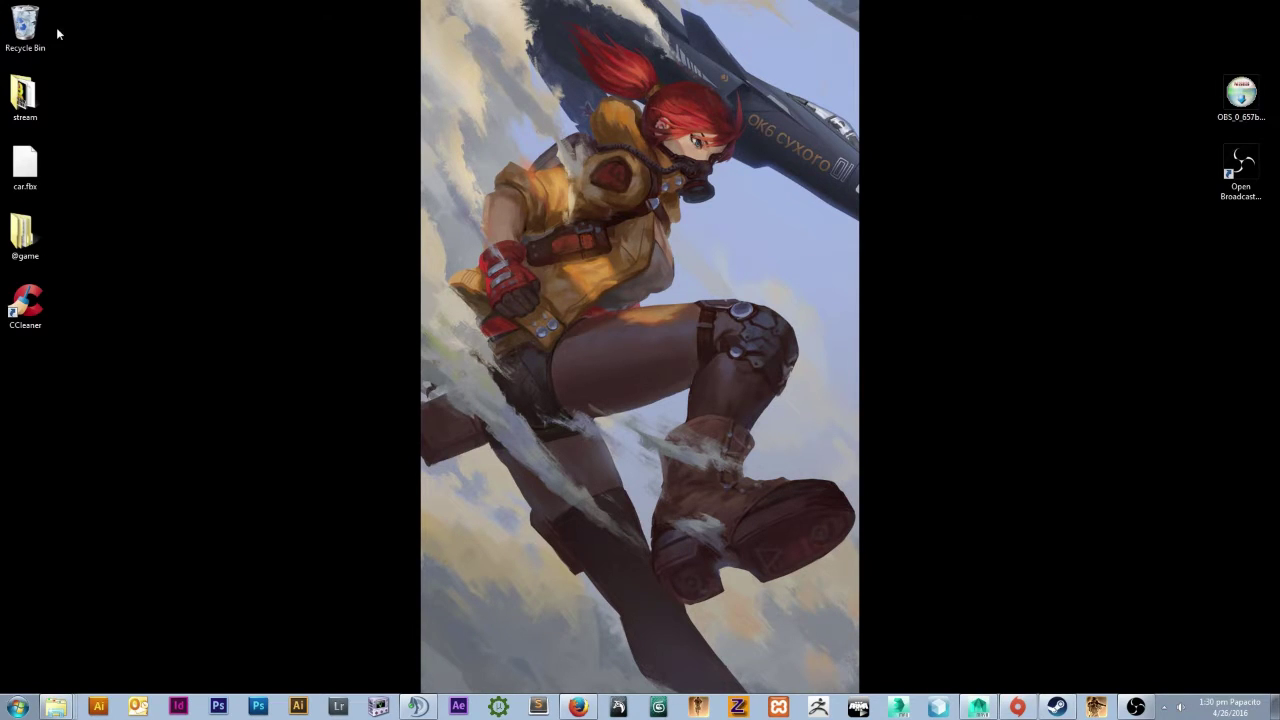
# Empty the Recycle Bin and move the two Open Broadcaster desktop icons up into the corner.
pyautogui.rightClick(3, 22)
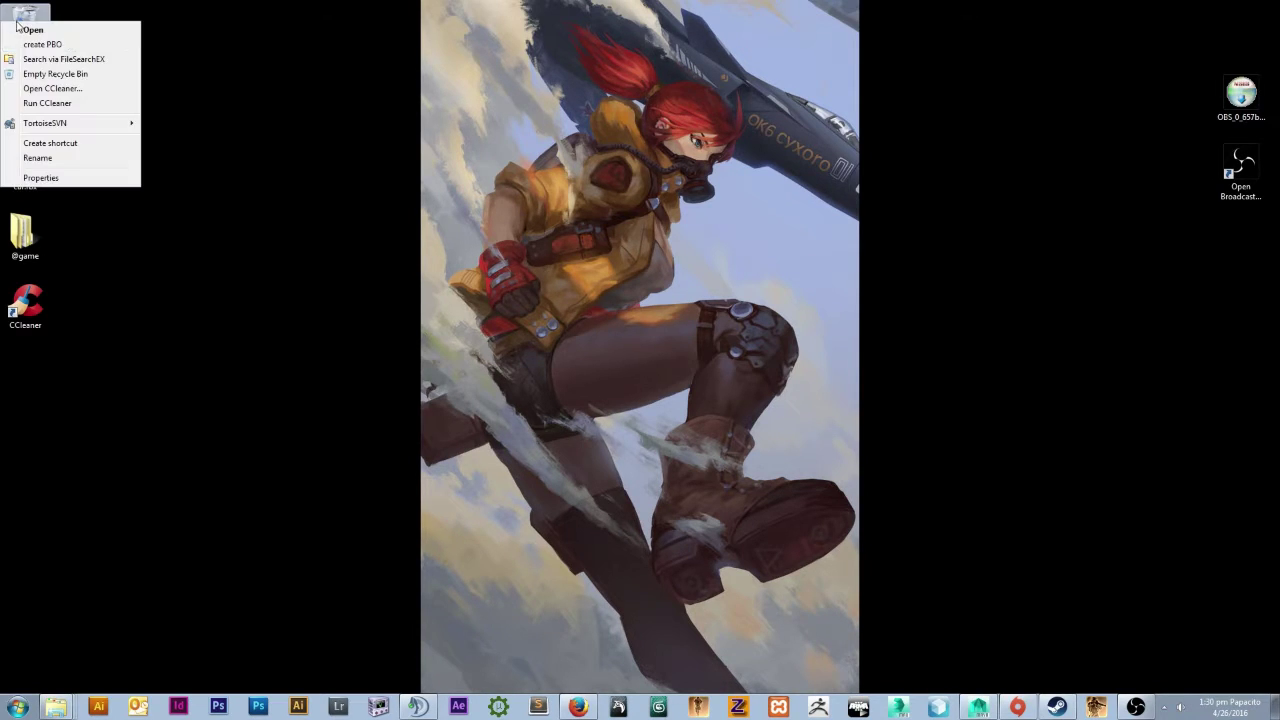
pyautogui.click(55, 74)
pyautogui.click(692, 363)
pyautogui.moveTo(1160, 30); pyautogui.dragTo(1270, 205)
pyautogui.moveTo(1236, 51); pyautogui.dragTo(1236, 37)
pyautogui.click(1021, 159)
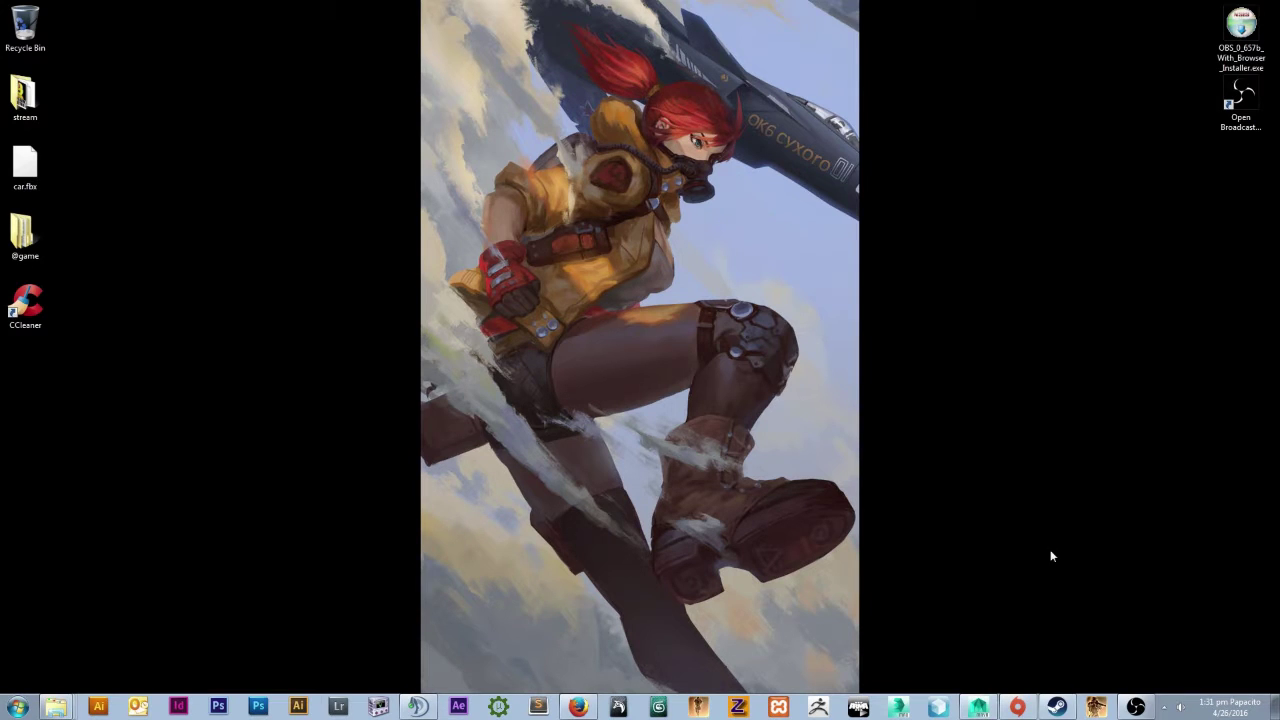
# Switch to TeamSpeak 3, look through the Singularity server's channel list, and minimize it.
pyautogui.click(419, 707)
pyautogui.scroll(5, 254, 349)
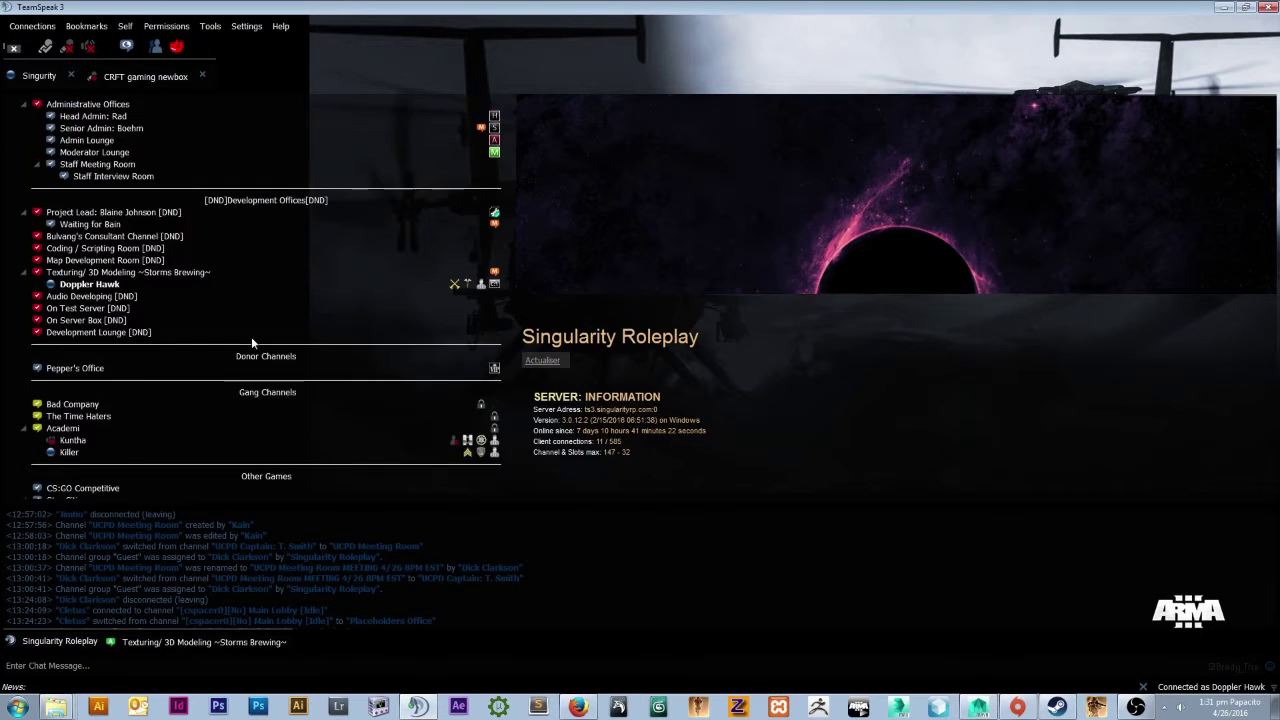
pyautogui.scroll(-5, 255, 322)
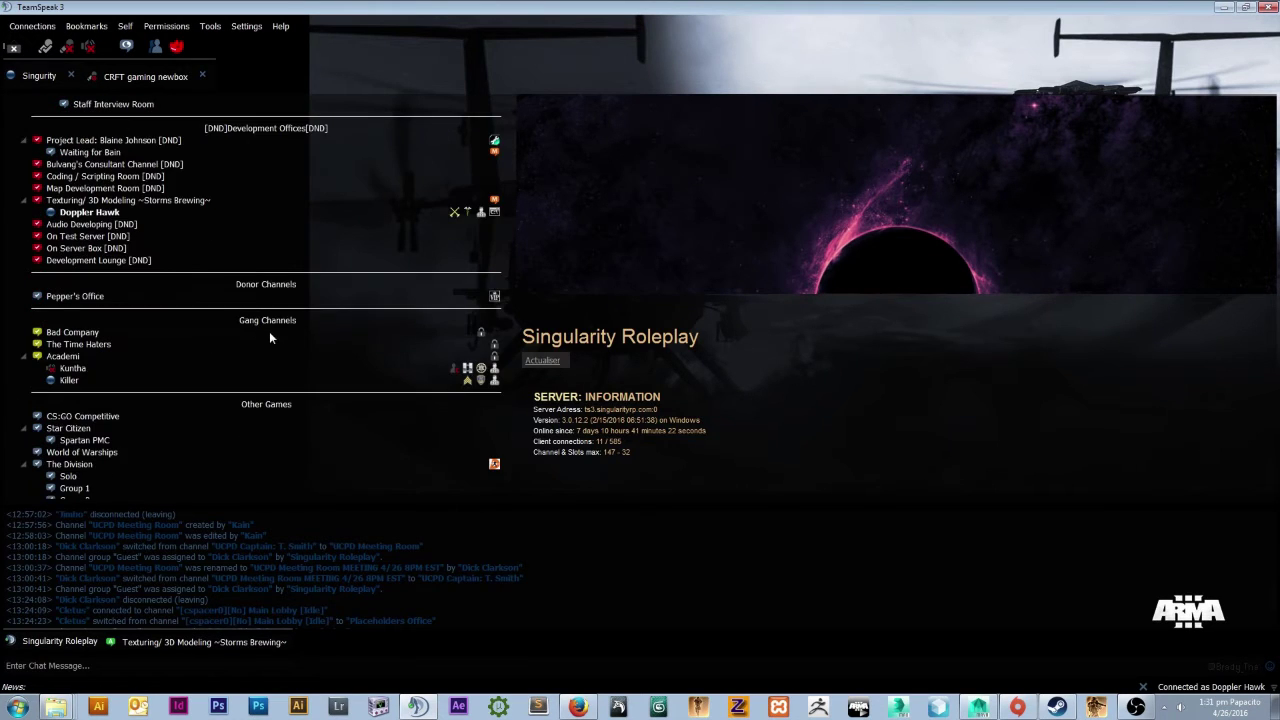
pyautogui.scroll(3, 269, 331)
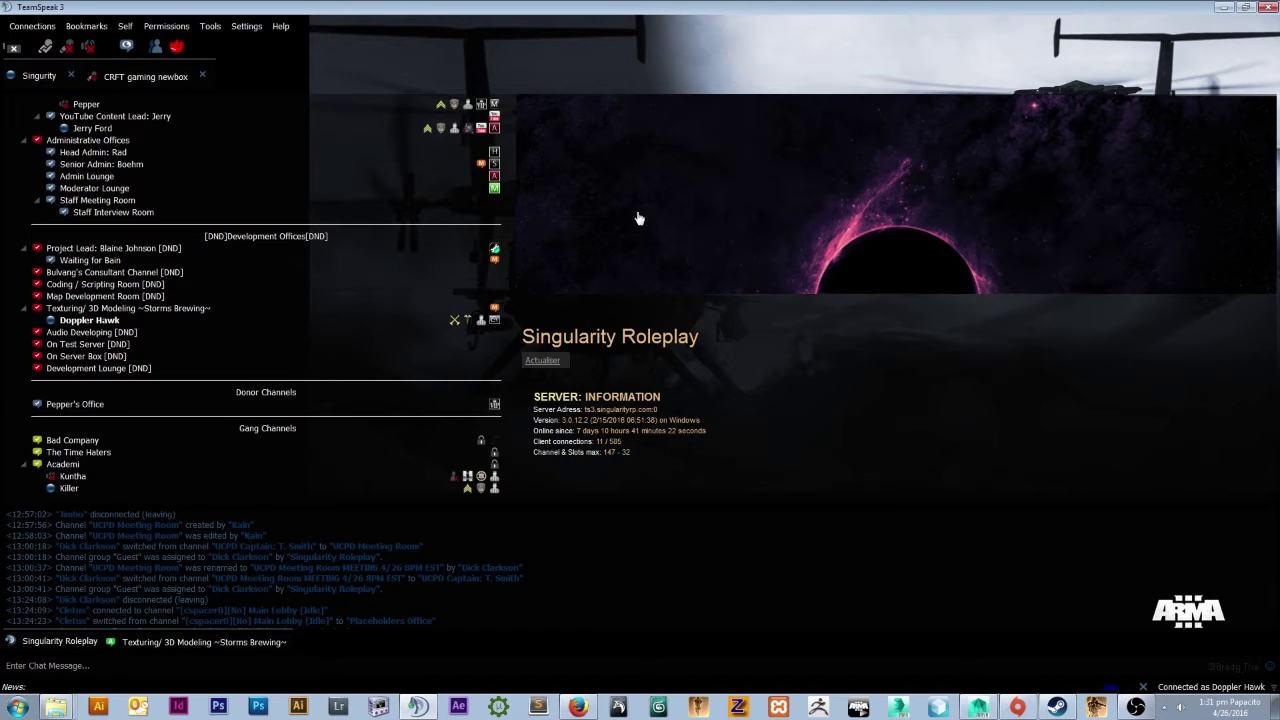
pyautogui.click(1228, 7)
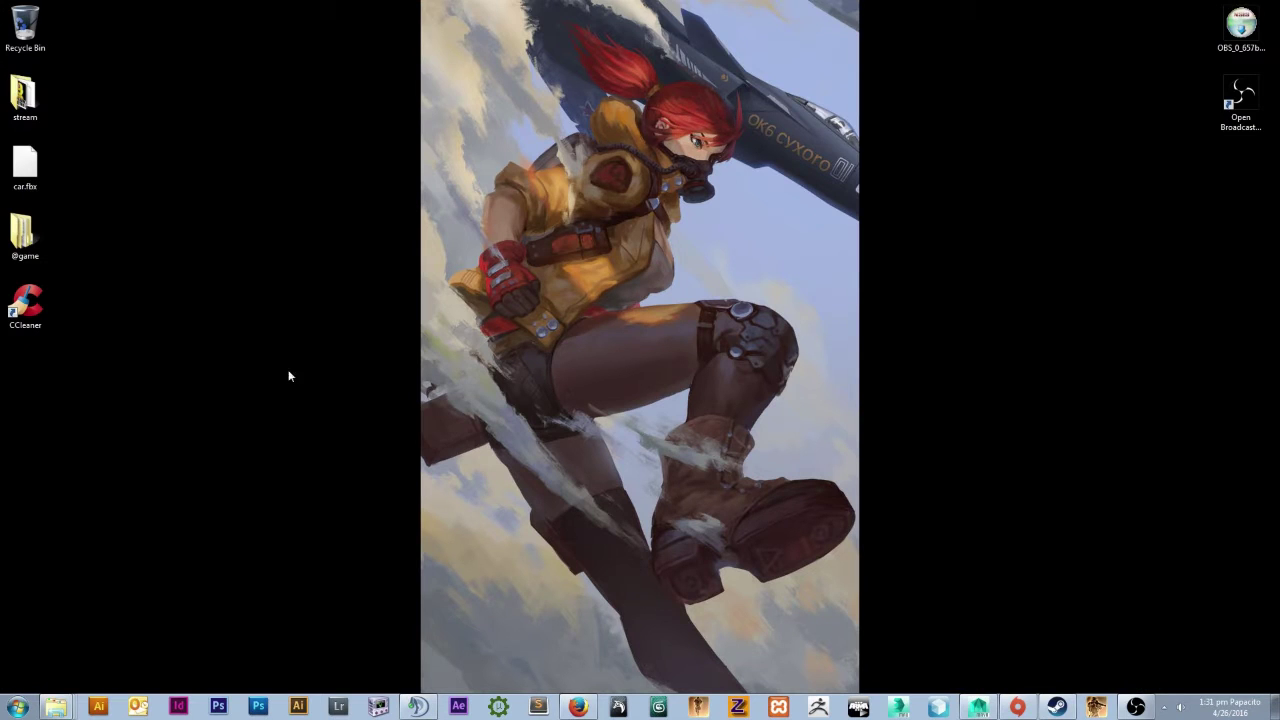
# Switch to Steam and look through the account's profile page, including its recent activity.
pyautogui.click(3, 712)
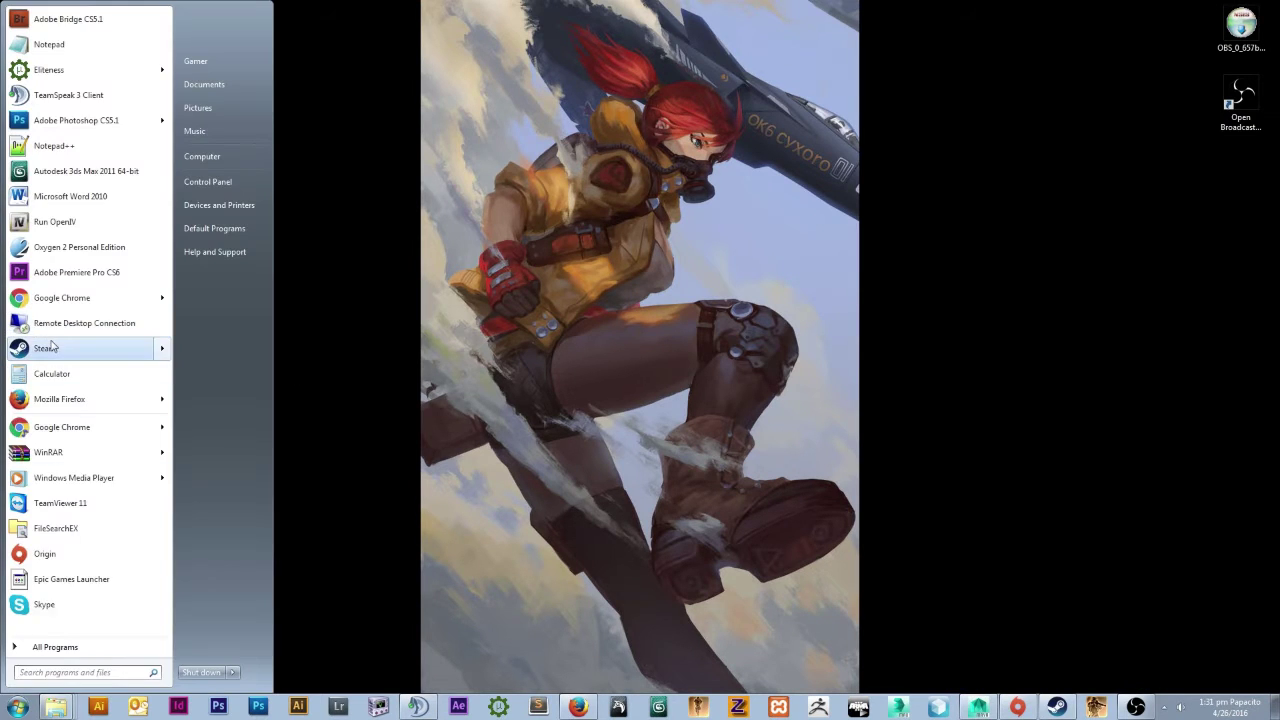
pyautogui.click(60, 349)
pyautogui.moveTo(650, 161)
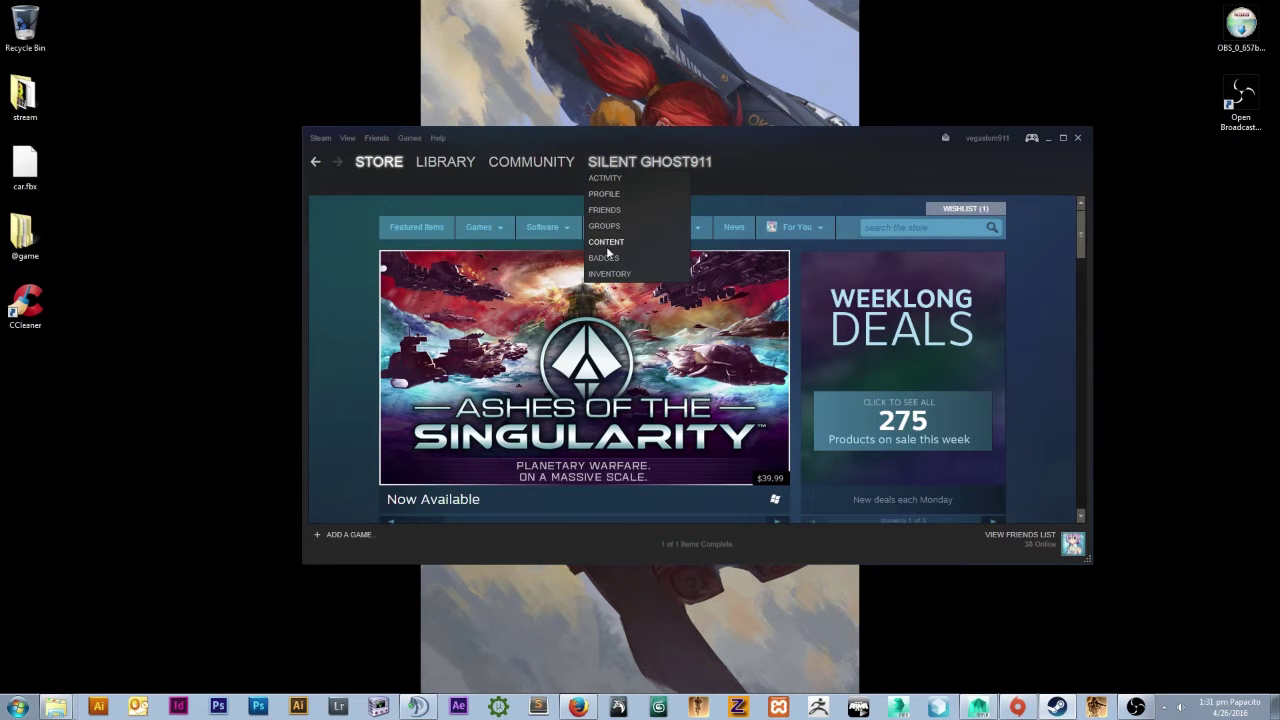
pyautogui.click(604, 194)
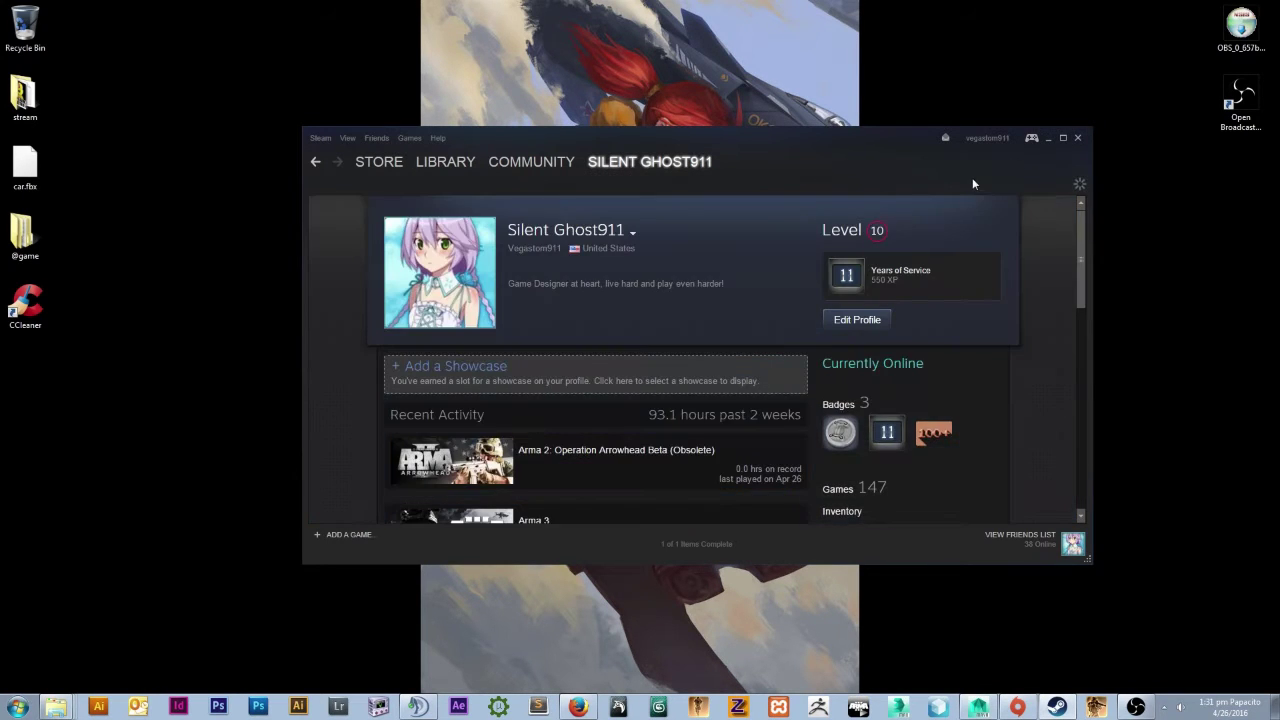
pyautogui.scroll(-10, 974, 292)
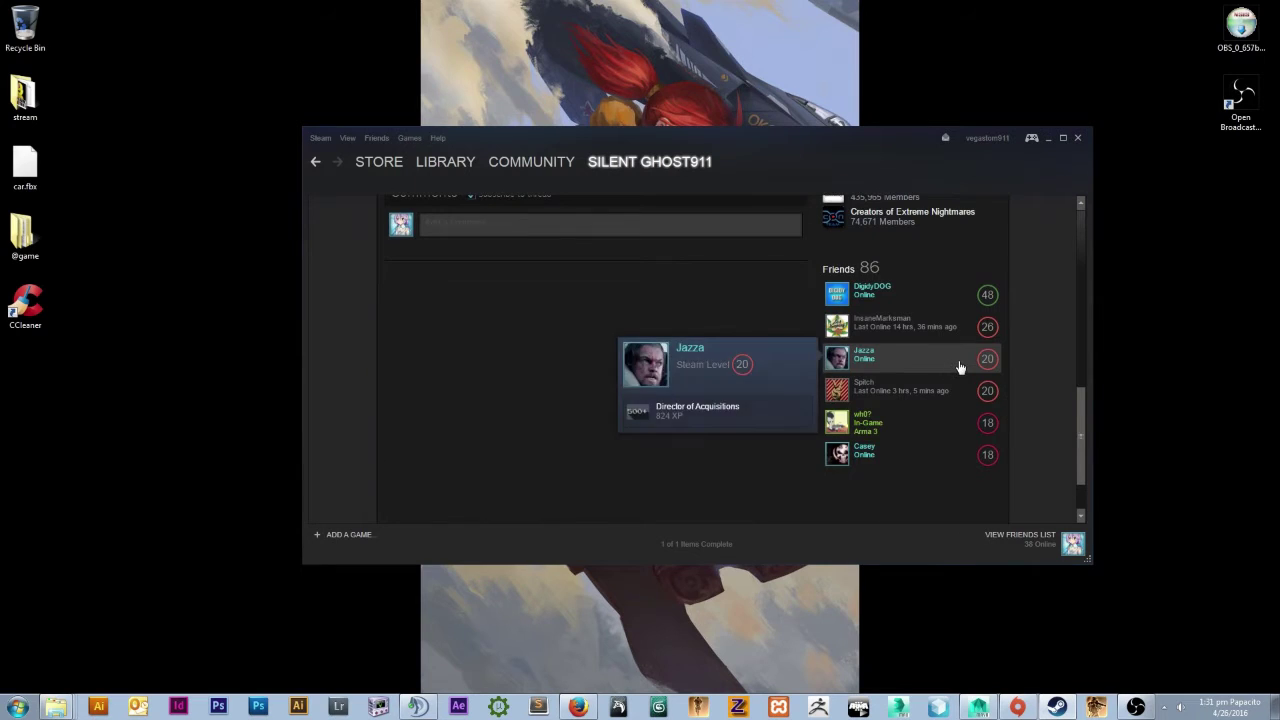
pyautogui.scroll(6, 930, 360)
pyautogui.scroll(2, 733, 322)
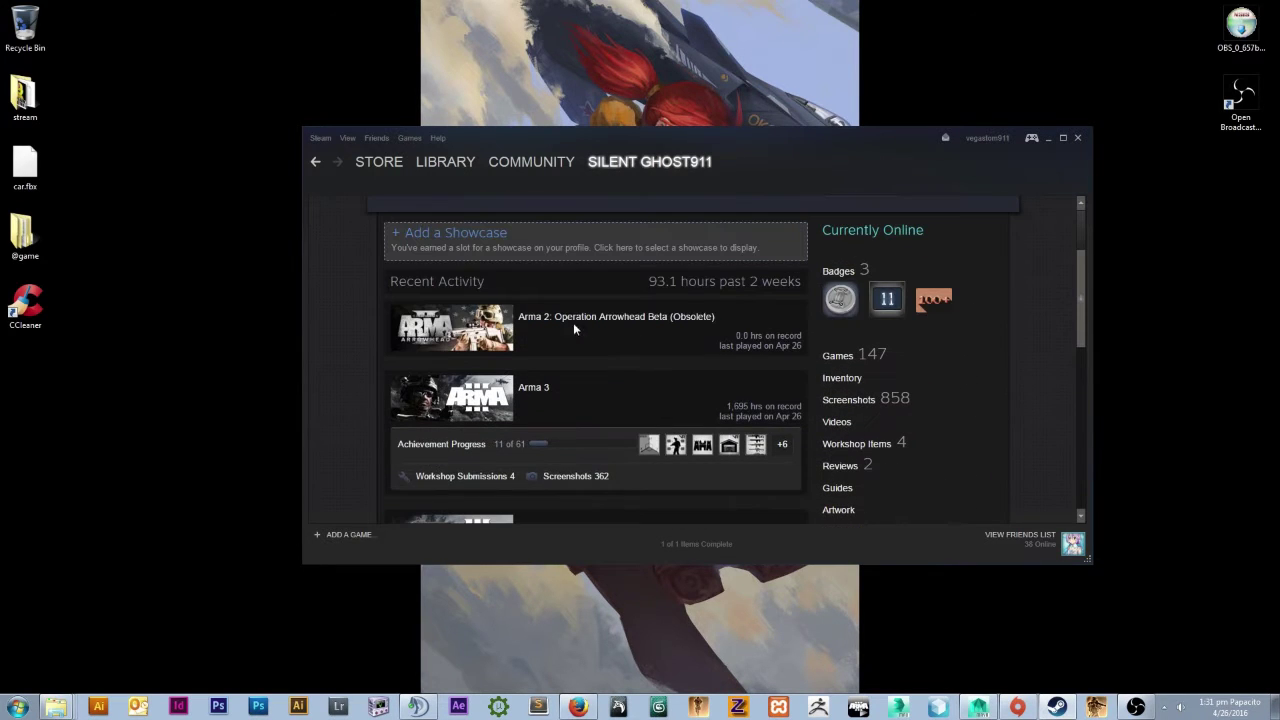
# View the profile's published Workshop items and close the Steam window.
pyautogui.click(840, 446)
pyautogui.moveTo(746, 141); pyautogui.dragTo(633, 98)
pyautogui.scroll(-1, 662, 284)
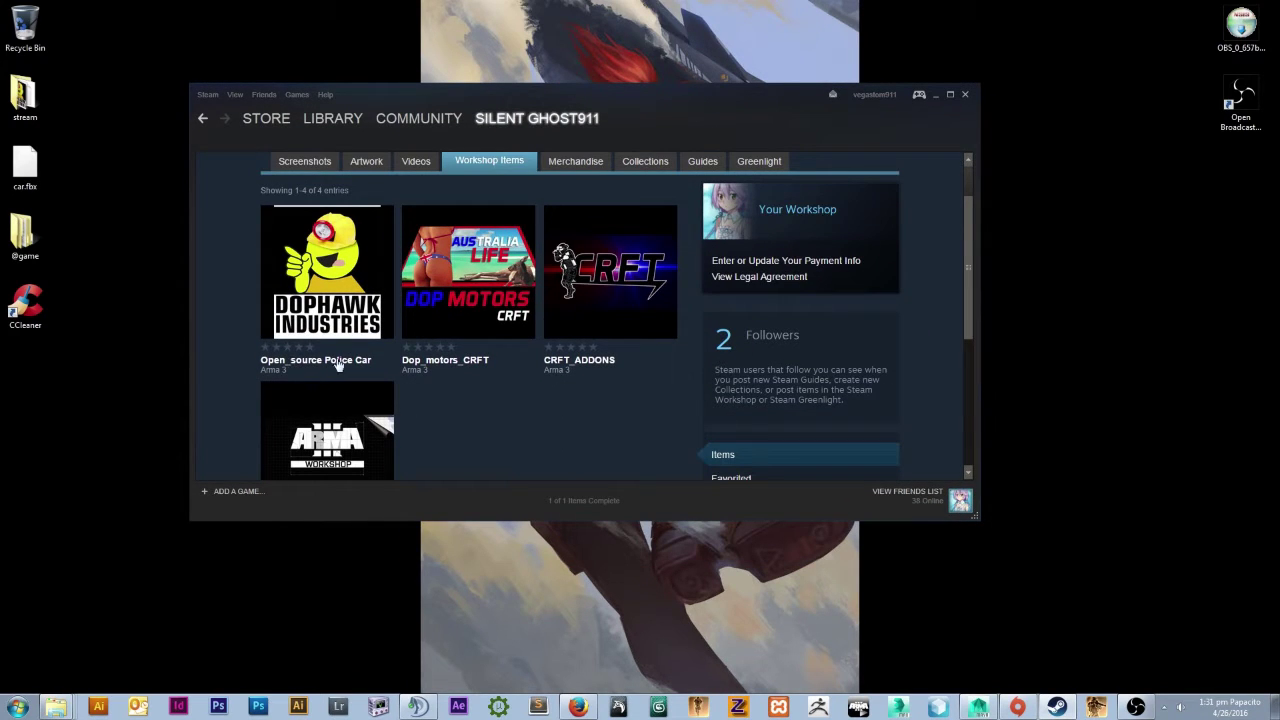
pyautogui.click(965, 95)
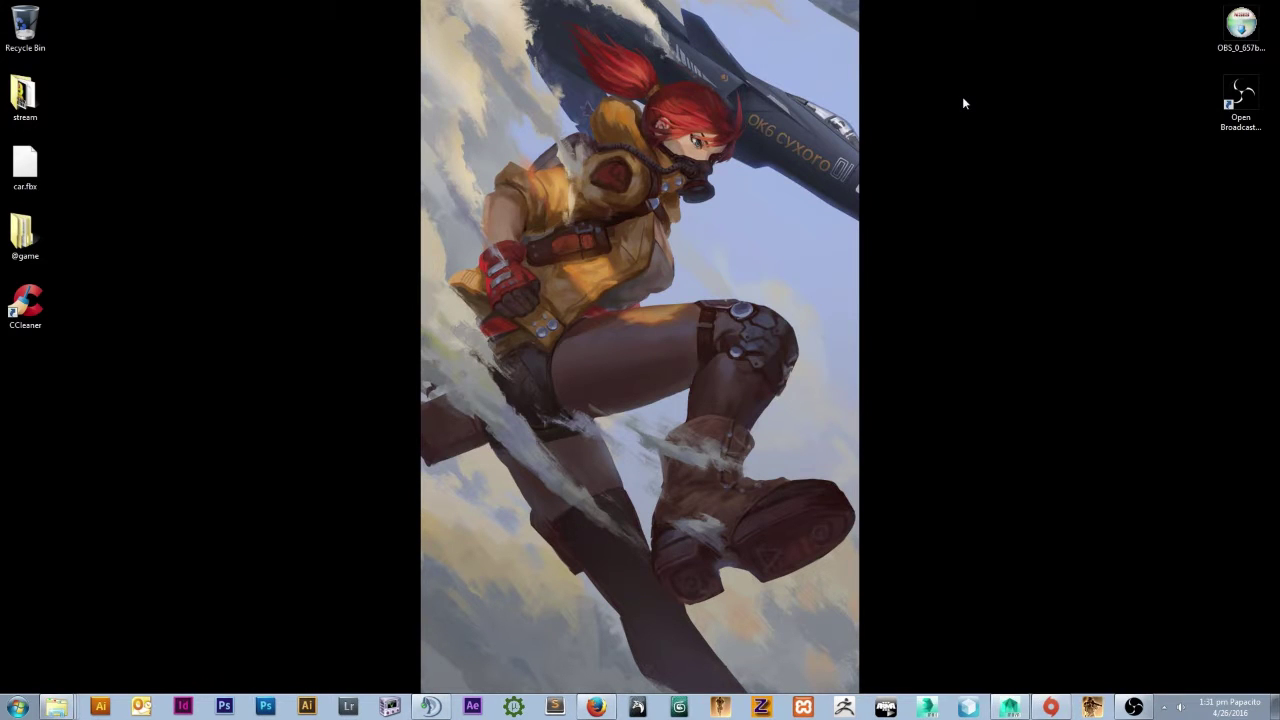
# Browse to the DHI_police folder in My_Projects on the P: drive and go back to My_Projects.
pyautogui.click(965, 706)
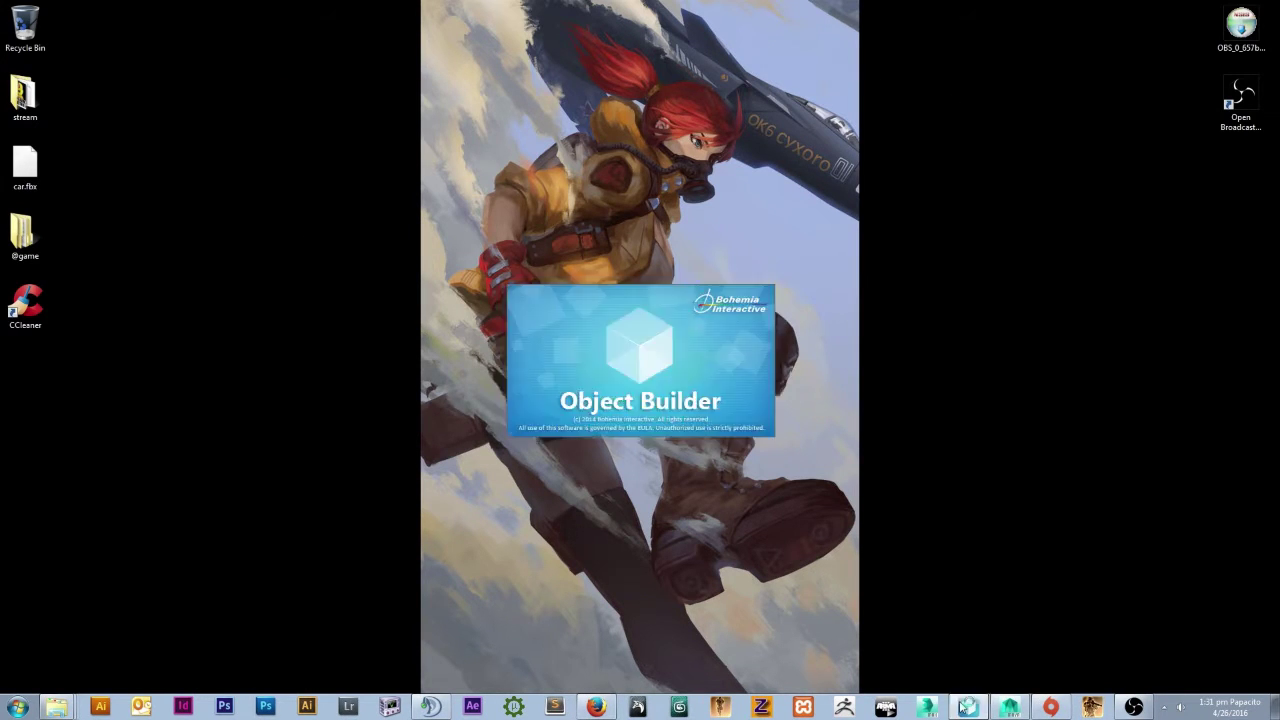
pyautogui.click(1265, 8)
pyautogui.press('super')
pyautogui.click(246, 177)
pyautogui.moveTo(686, 36); pyautogui.dragTo(423, 70)
pyautogui.doubleClick(451, 259)
pyautogui.doubleClick(440, 242)
pyautogui.click(427, 230)
pyautogui.doubleClick(426, 229)
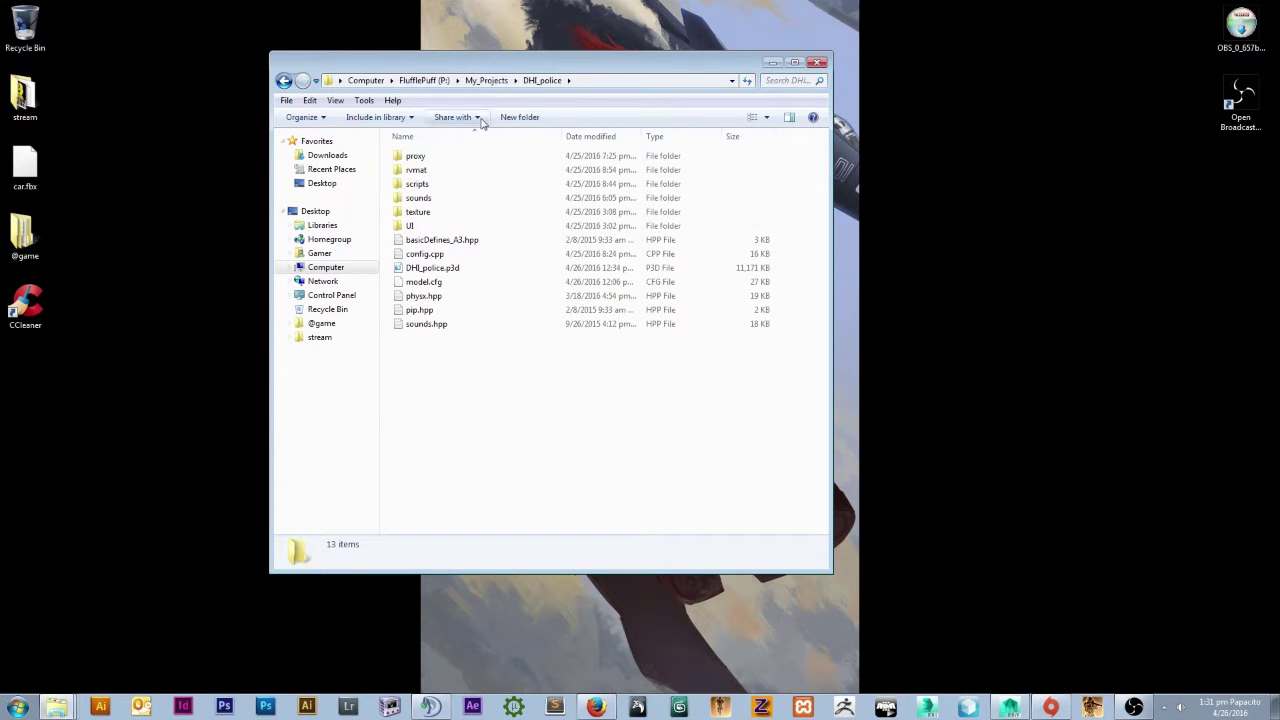
pyautogui.click(284, 80)
# Launch Arma 3 Tools from the tools library in Steam with the Play Arma 3 Tools option.
pyautogui.click(15, 705)
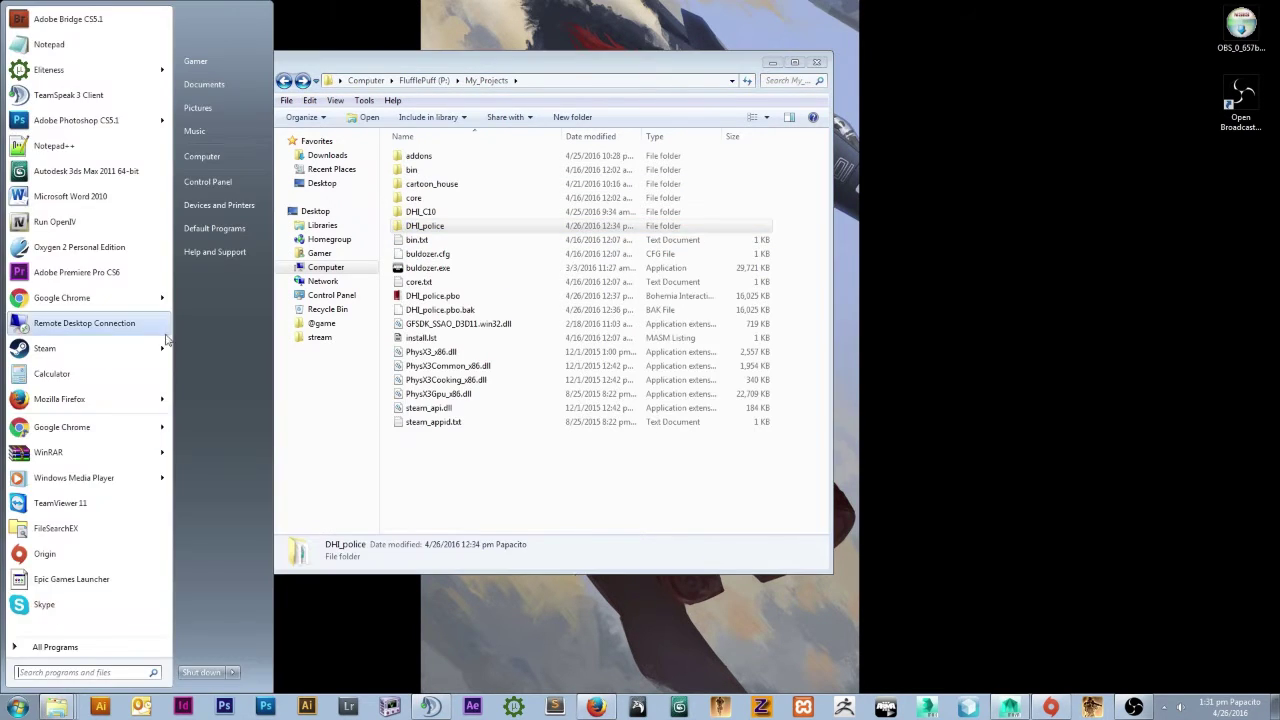
pyautogui.click(109, 351)
pyautogui.moveTo(350, 117)
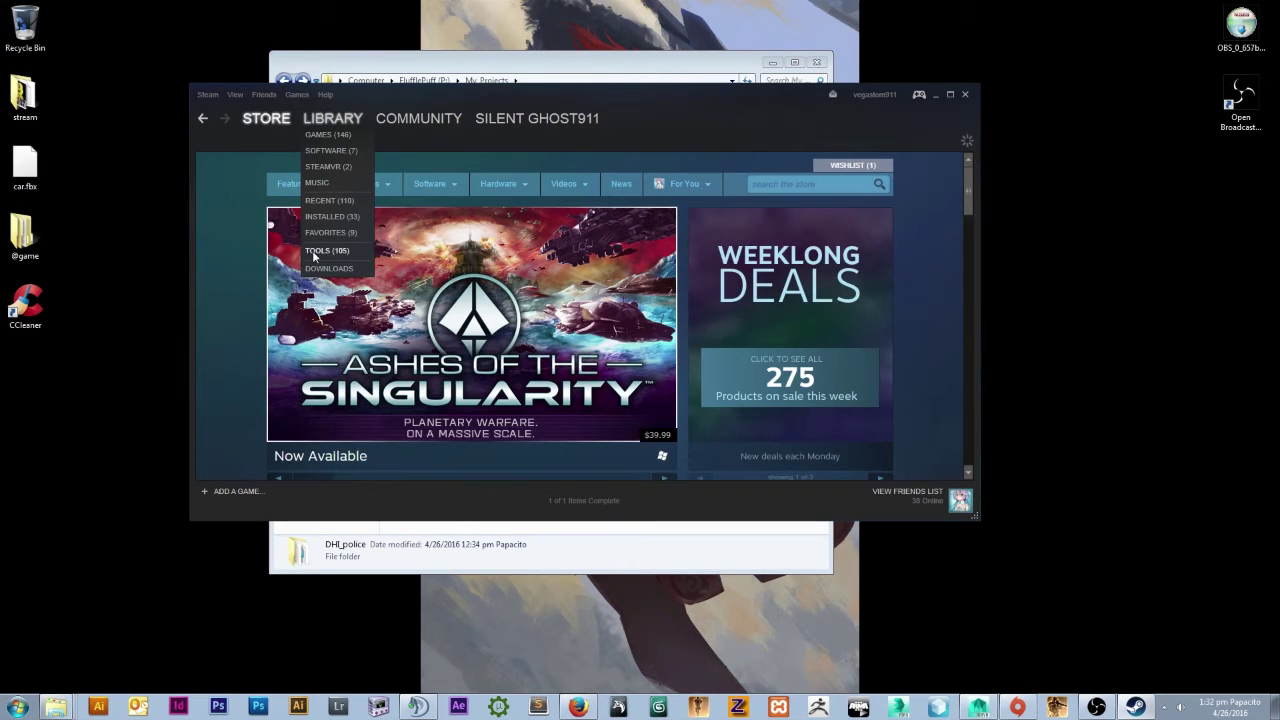
pyautogui.click(314, 250)
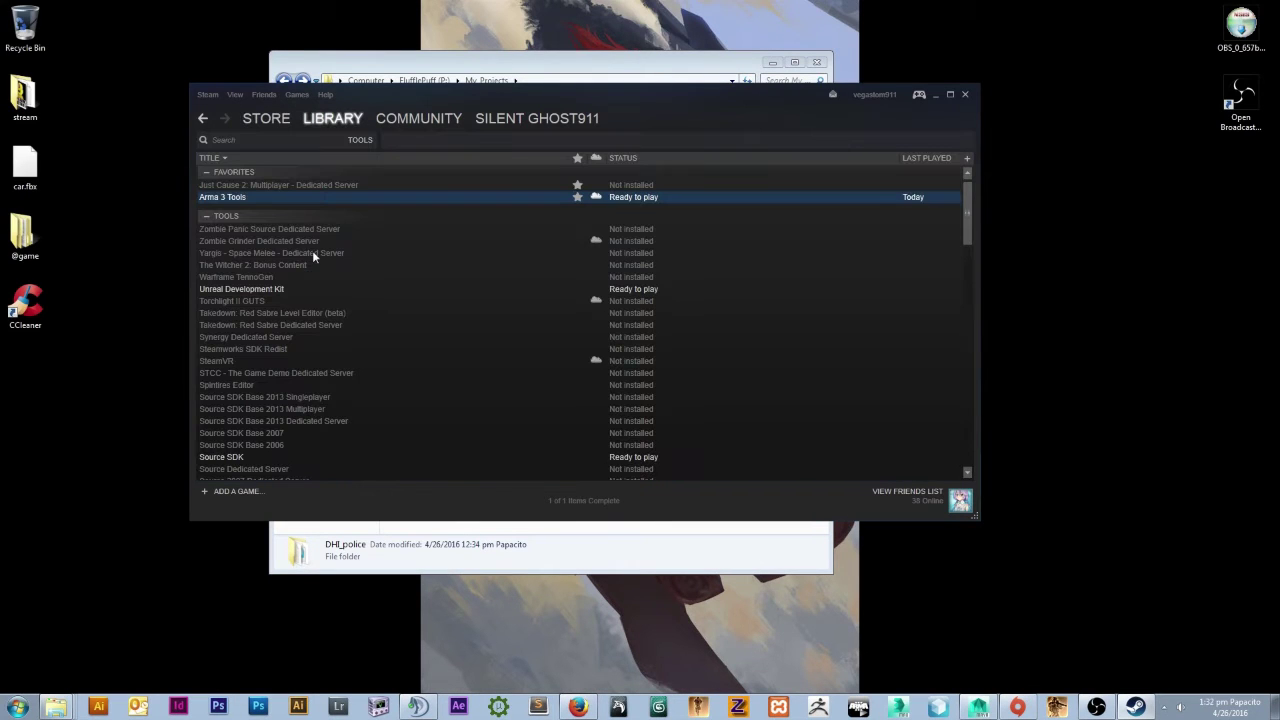
pyautogui.doubleClick(249, 198)
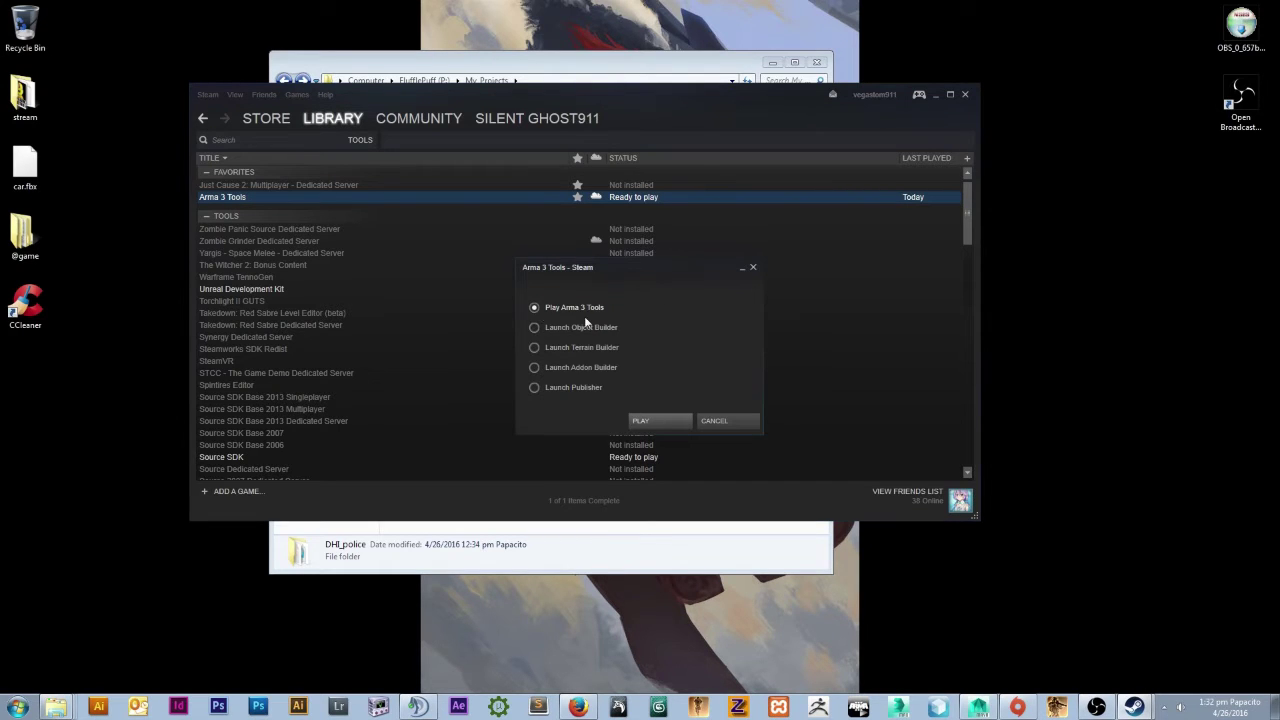
pyautogui.click(651, 422)
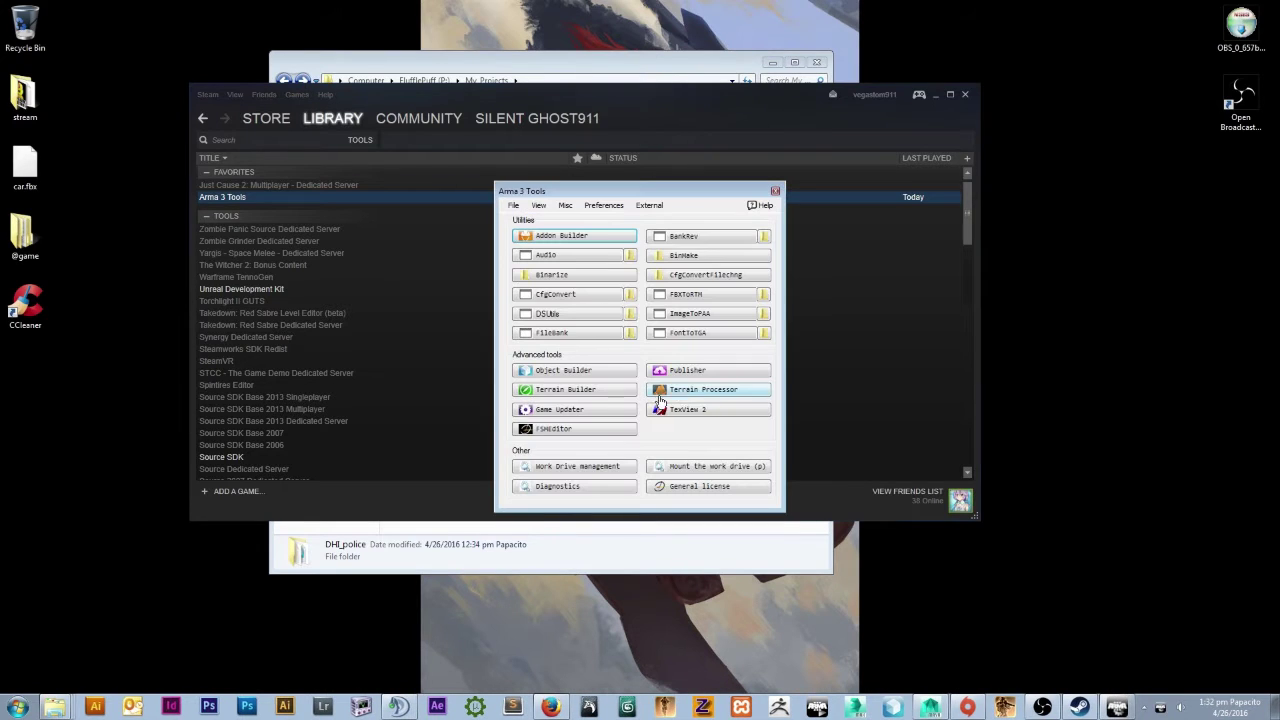
# Mount the P work drive from Arma 3 Tools and close the Steam window.
pyautogui.click(711, 467)
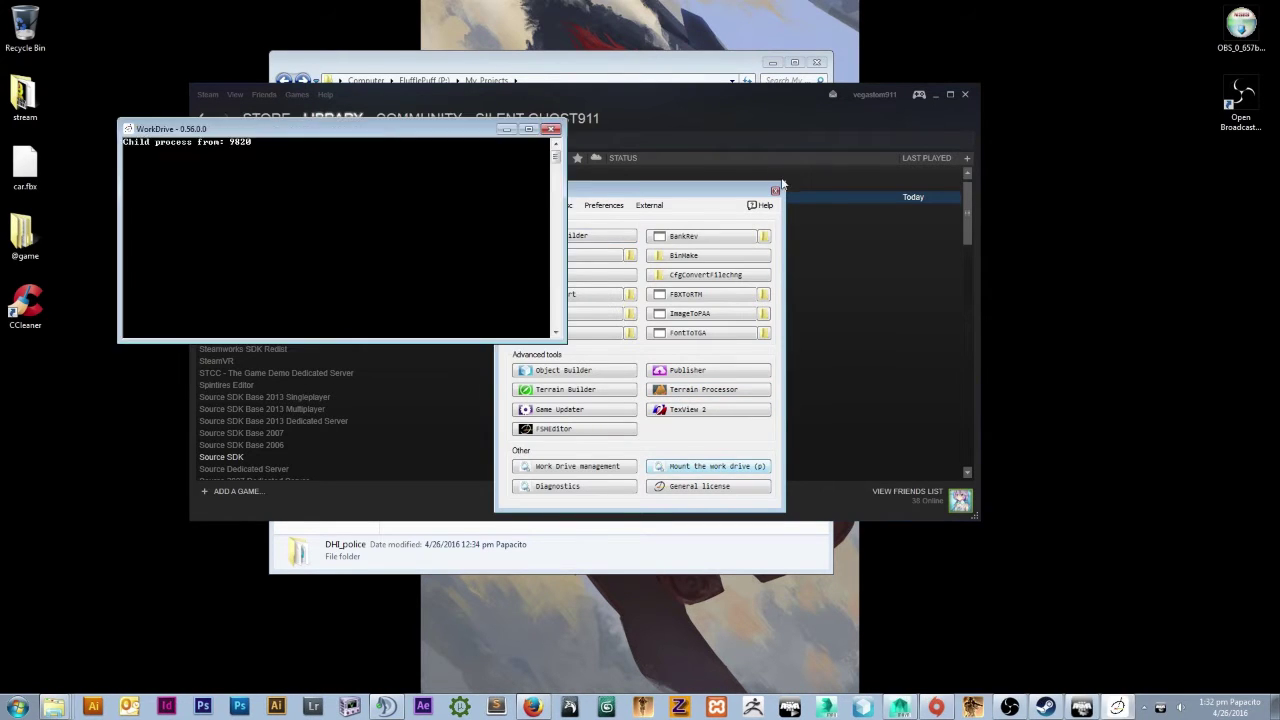
pyautogui.click(829, 141)
pyautogui.click(965, 96)
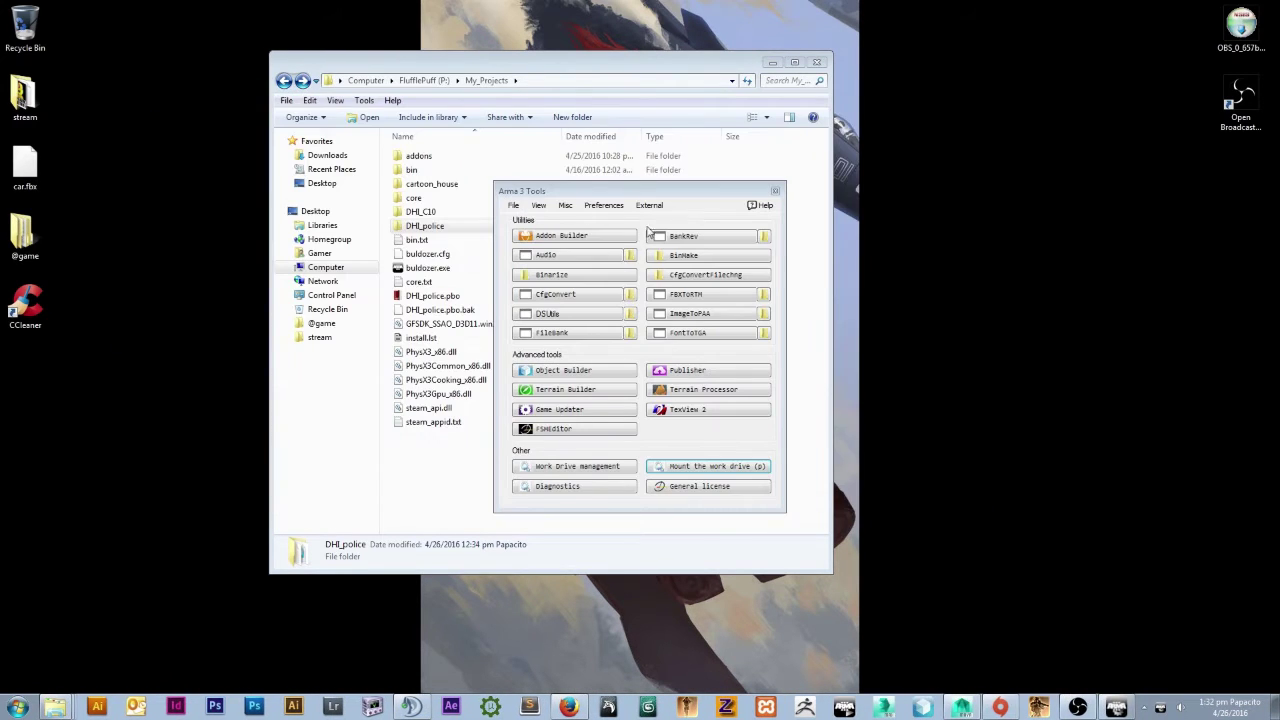
# Review the Arma 3, Arma 3 Tools, P Drive and Third party path settings, and close Arma 3 Tools.
pyautogui.click(604, 206)
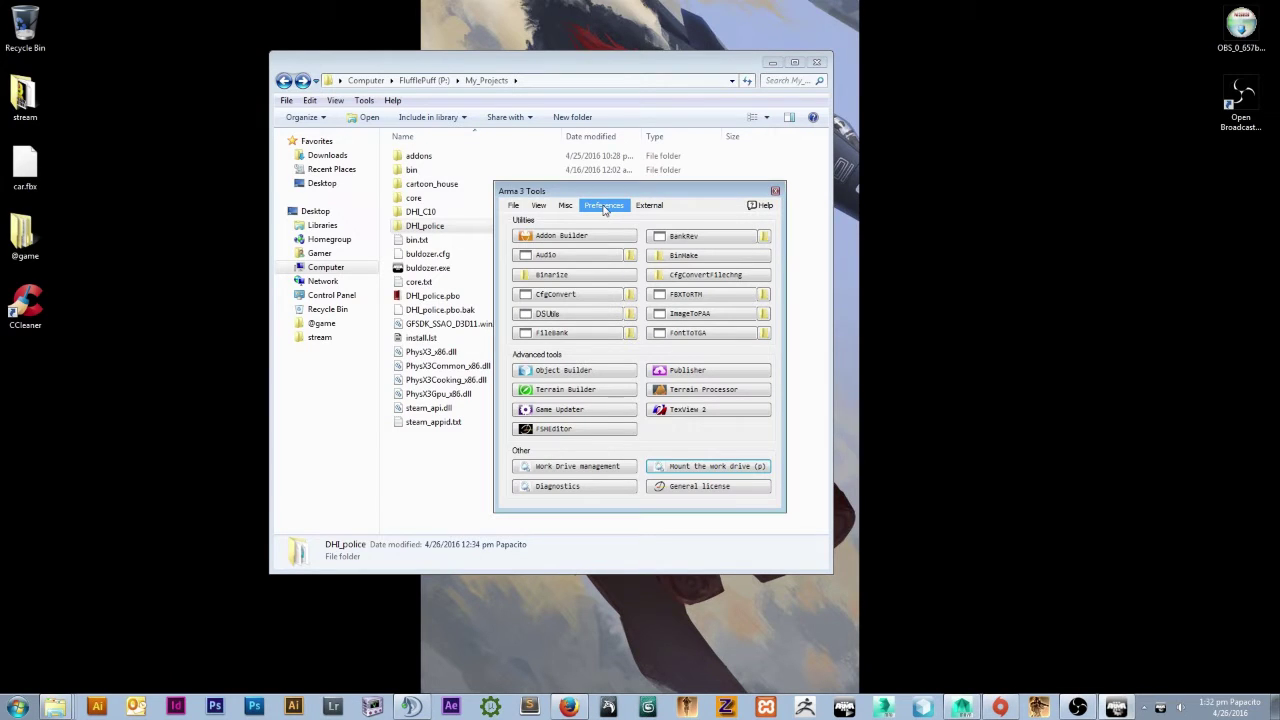
pyautogui.click(603, 206)
pyautogui.click(614, 220)
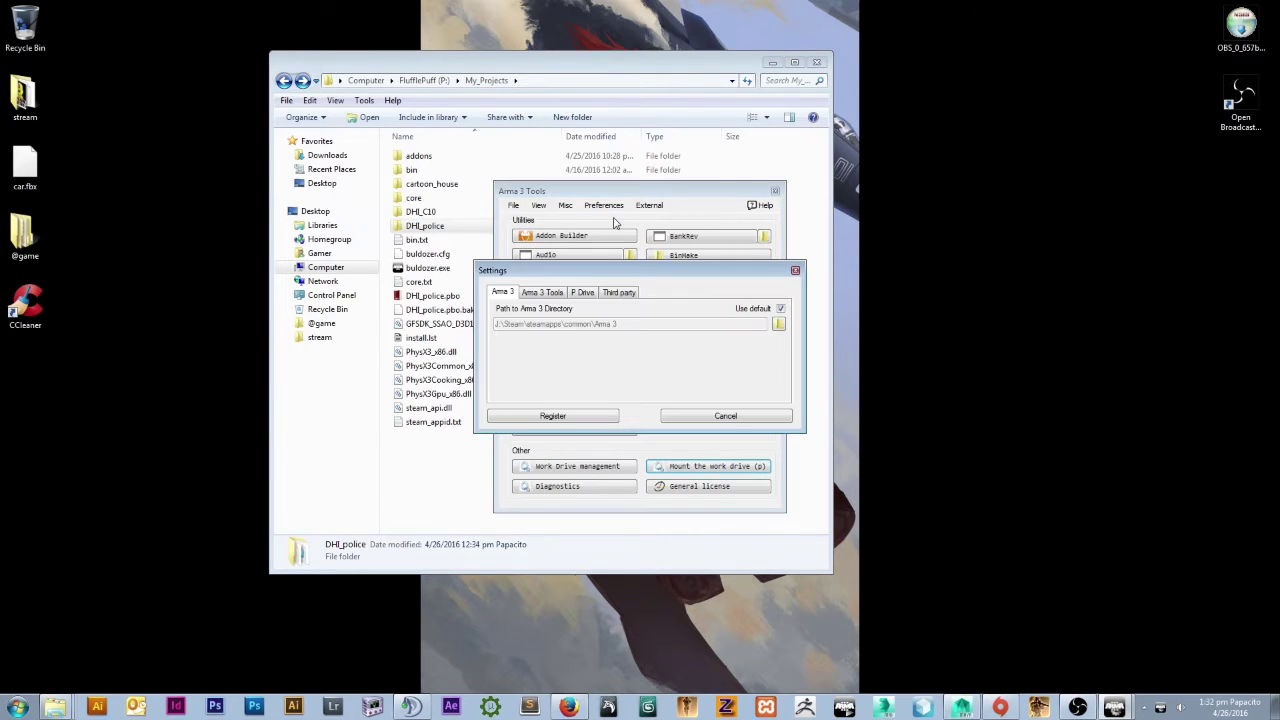
pyautogui.click(541, 292)
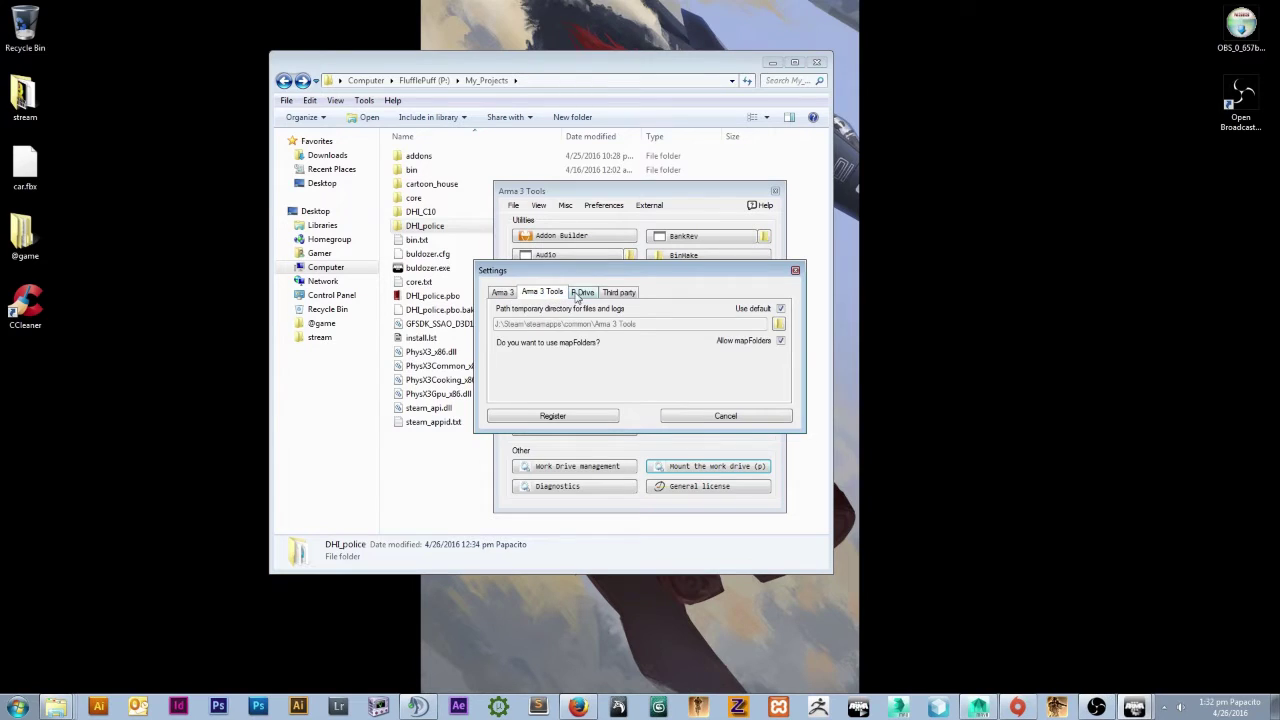
pyautogui.click(583, 292)
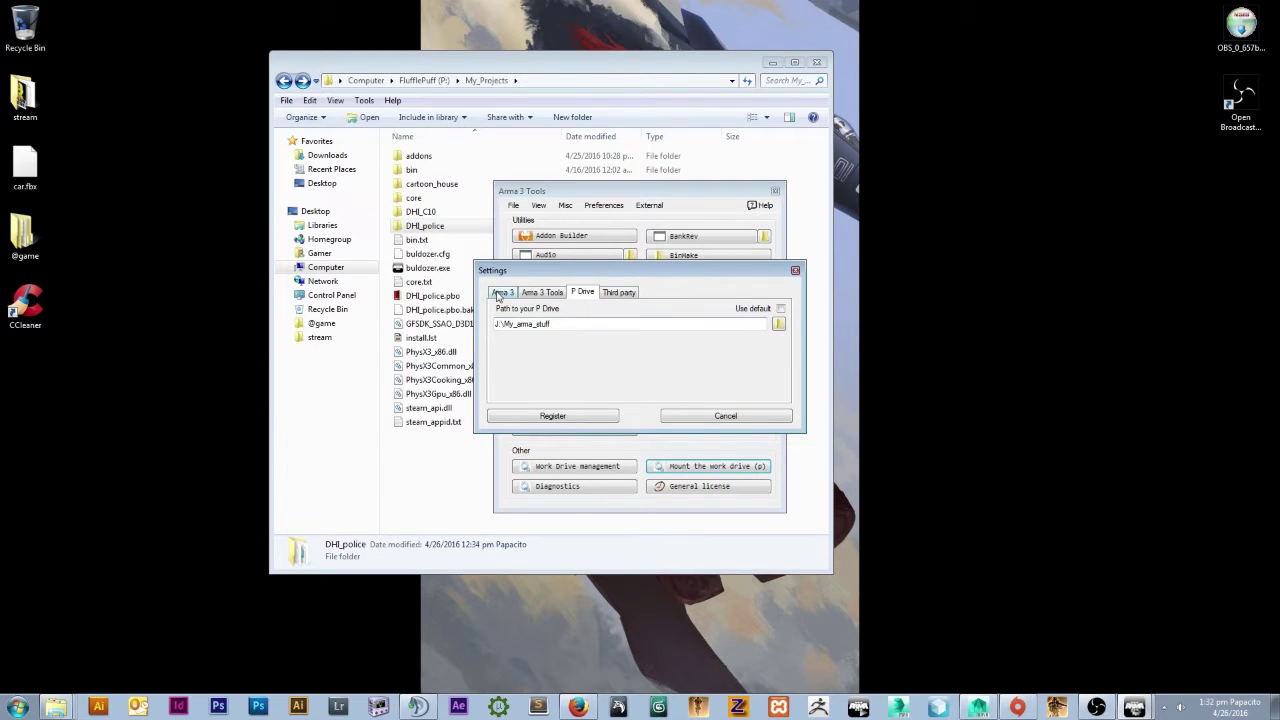
pyautogui.click(500, 292)
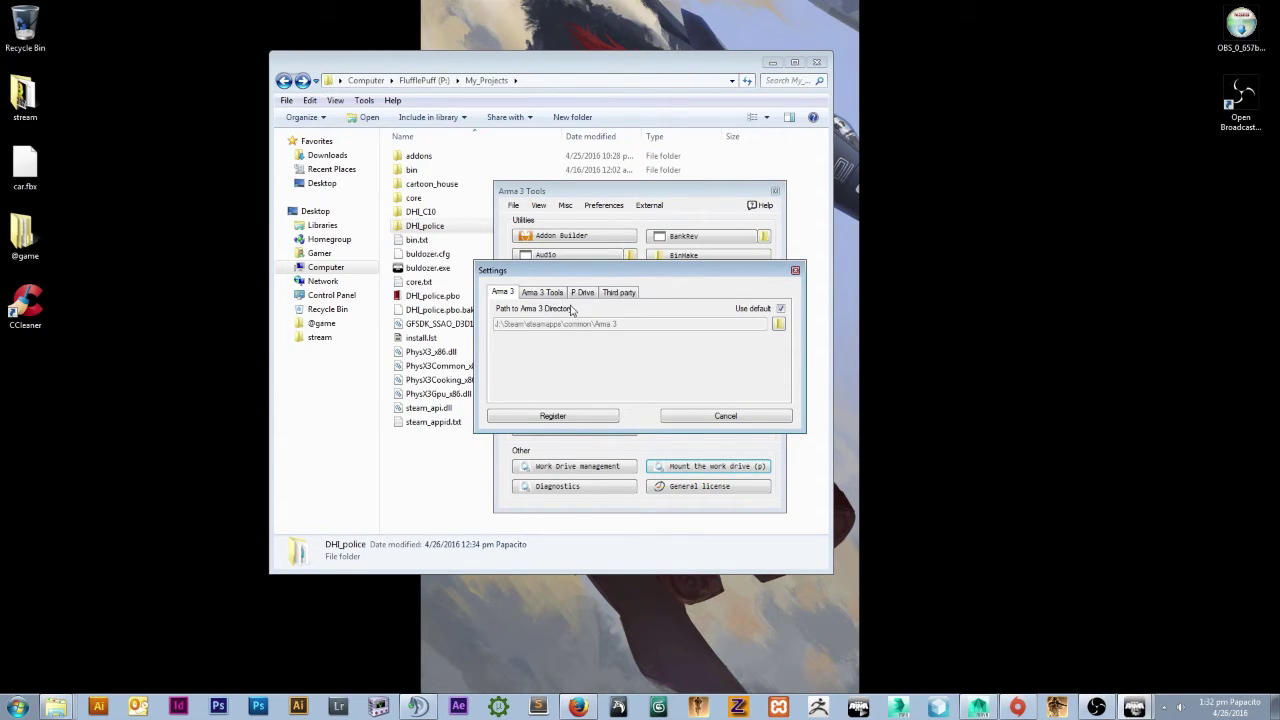
pyautogui.click(553, 293)
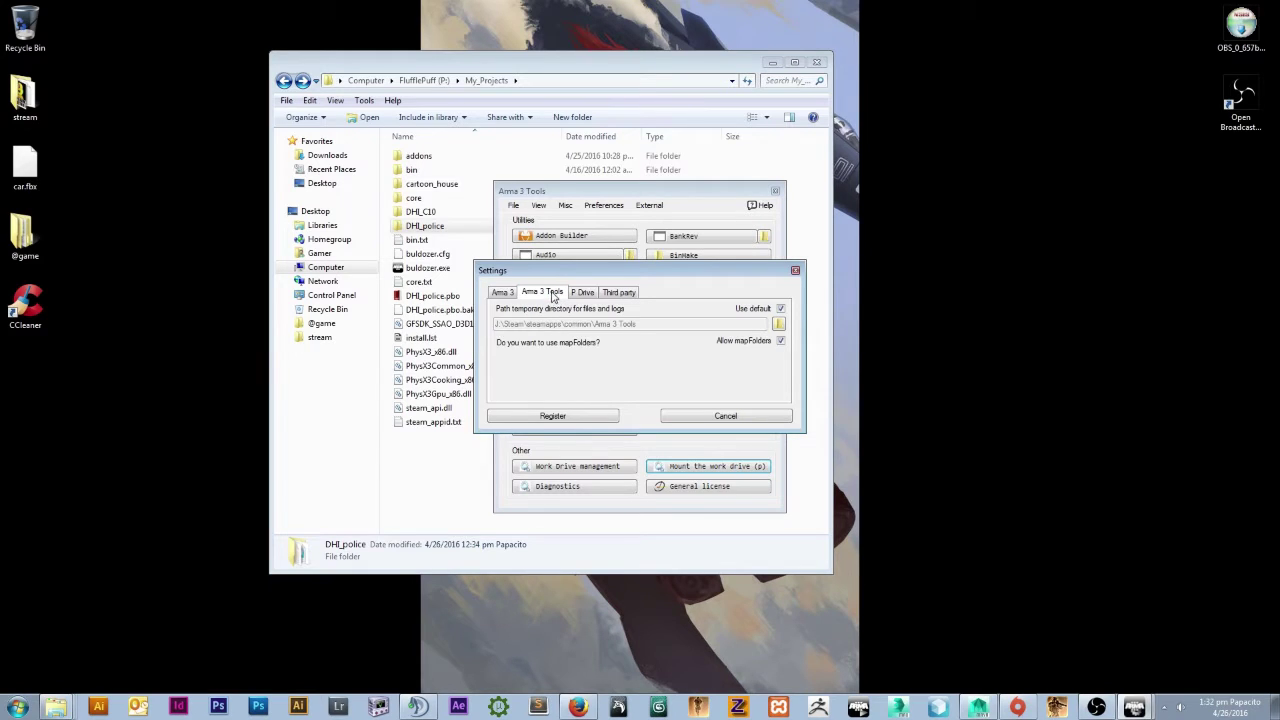
pyautogui.click(628, 293)
pyautogui.click(795, 270)
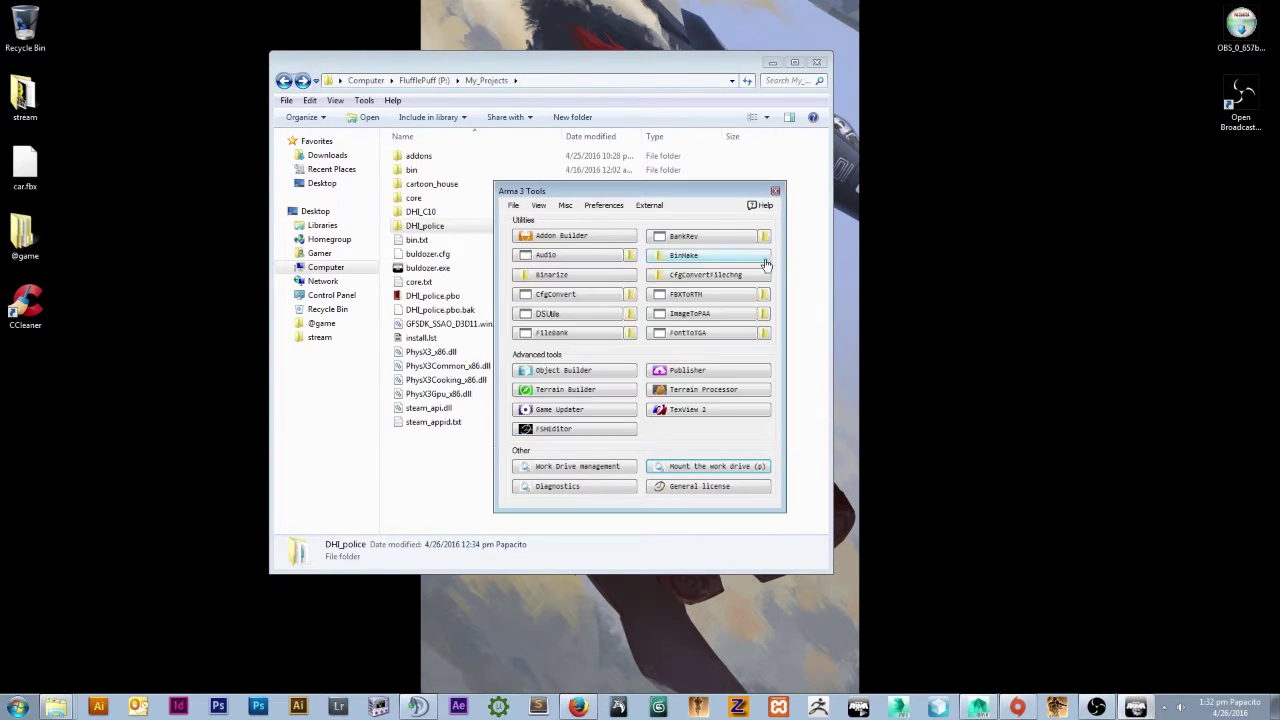
pyautogui.click(776, 192)
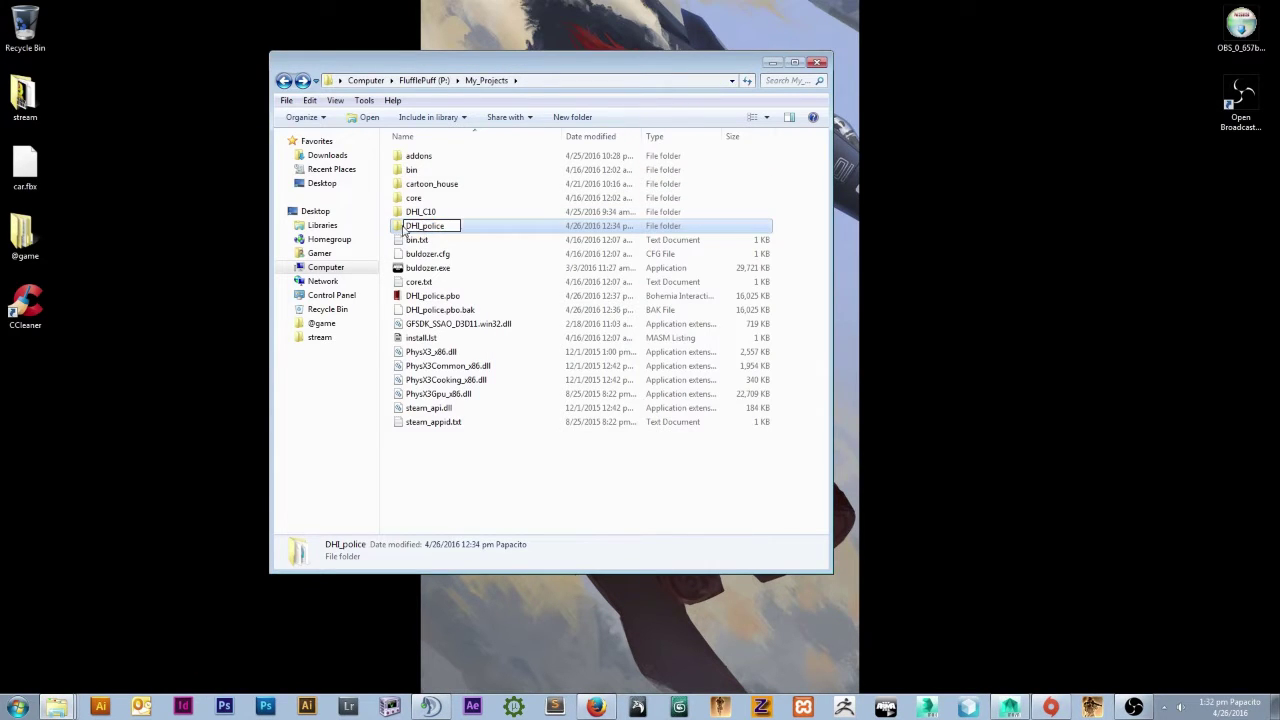
# Open DHI_police.p3d from the DHI_police project folder in Object Builder.
pyautogui.doubleClick(420, 226)
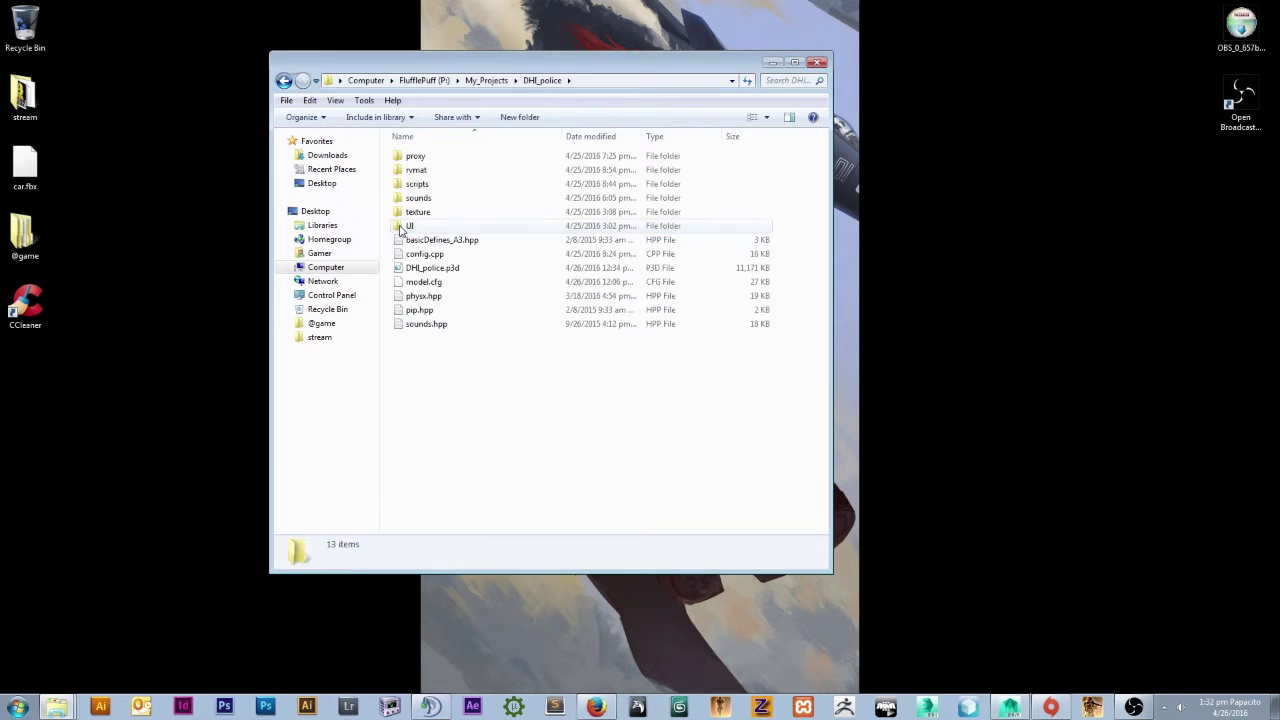
pyautogui.moveTo(539, 62); pyautogui.dragTo(599, 82)
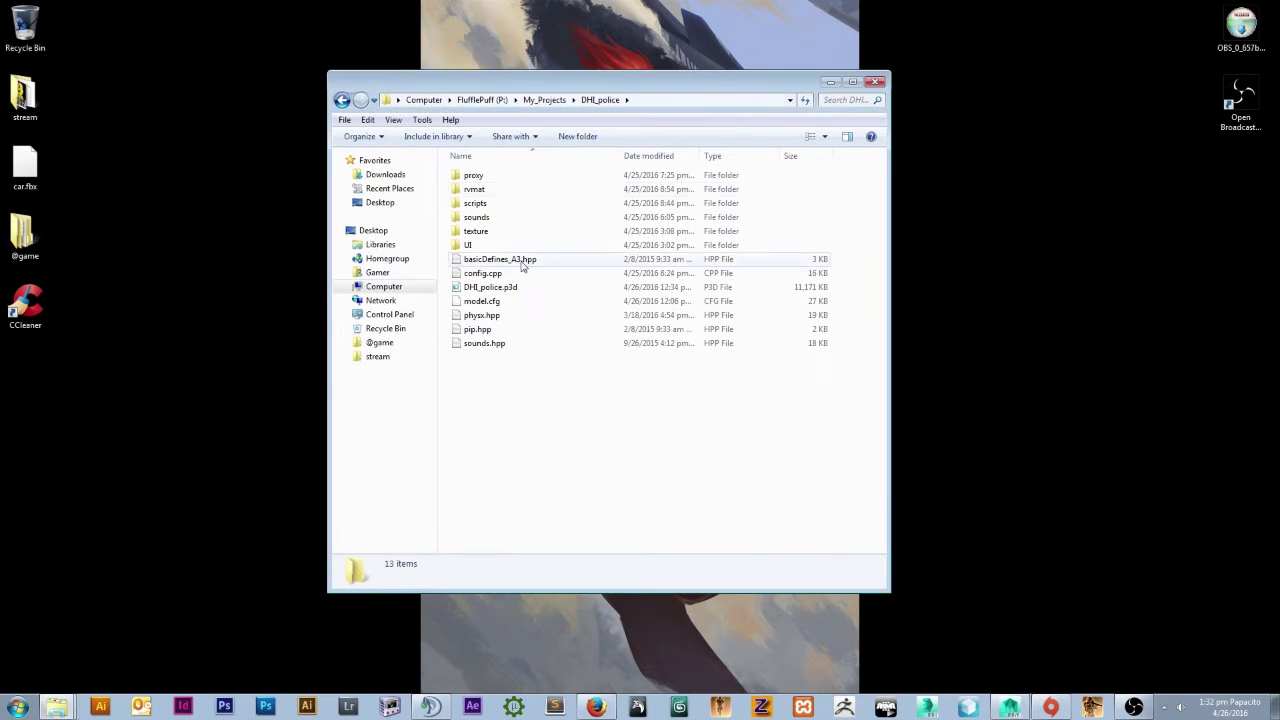
pyautogui.doubleClick(504, 288)
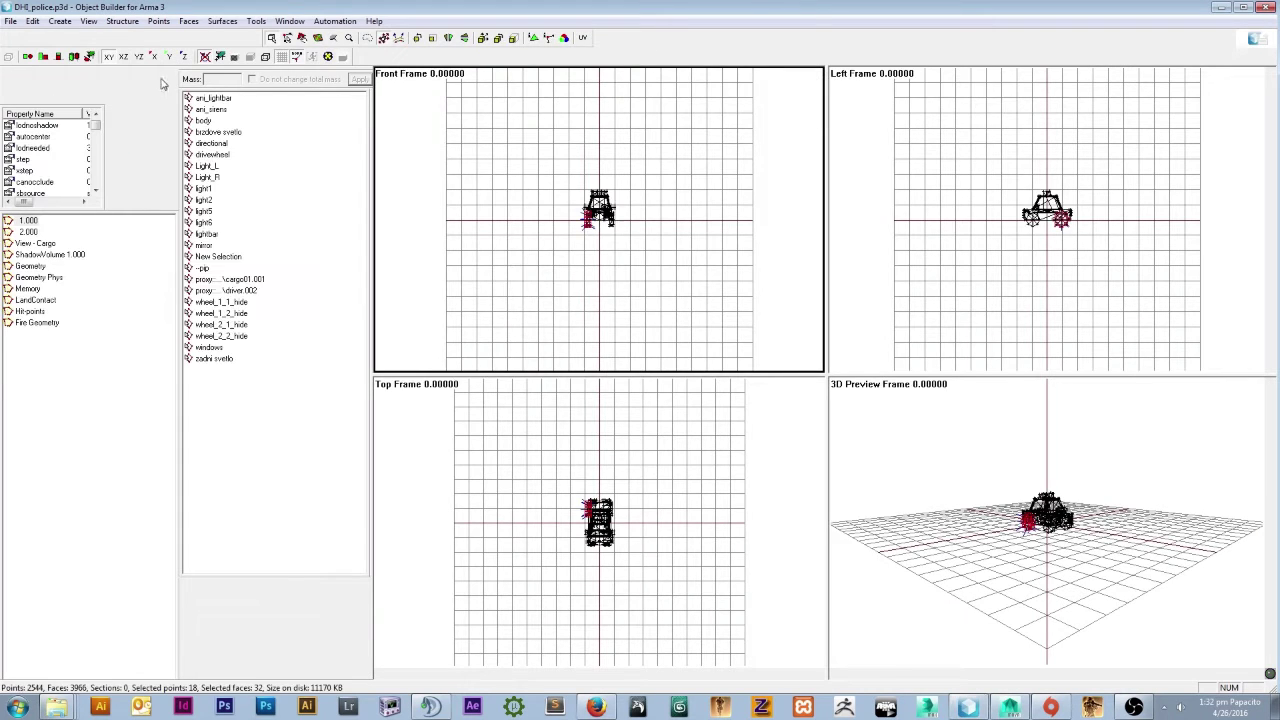
# Change the front viewport to the left view with the car model enlarged.
pyautogui.scroll(4, 650, 214)
pyautogui.click(88, 21)
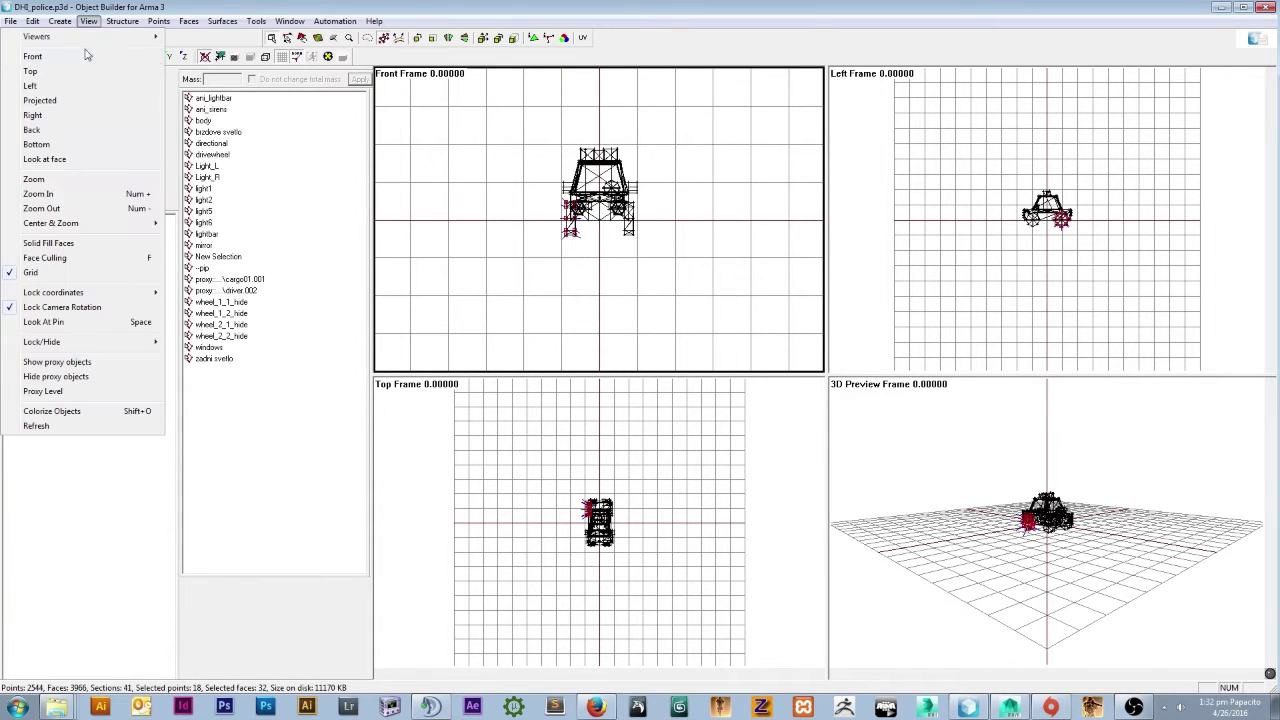
pyautogui.click(86, 86)
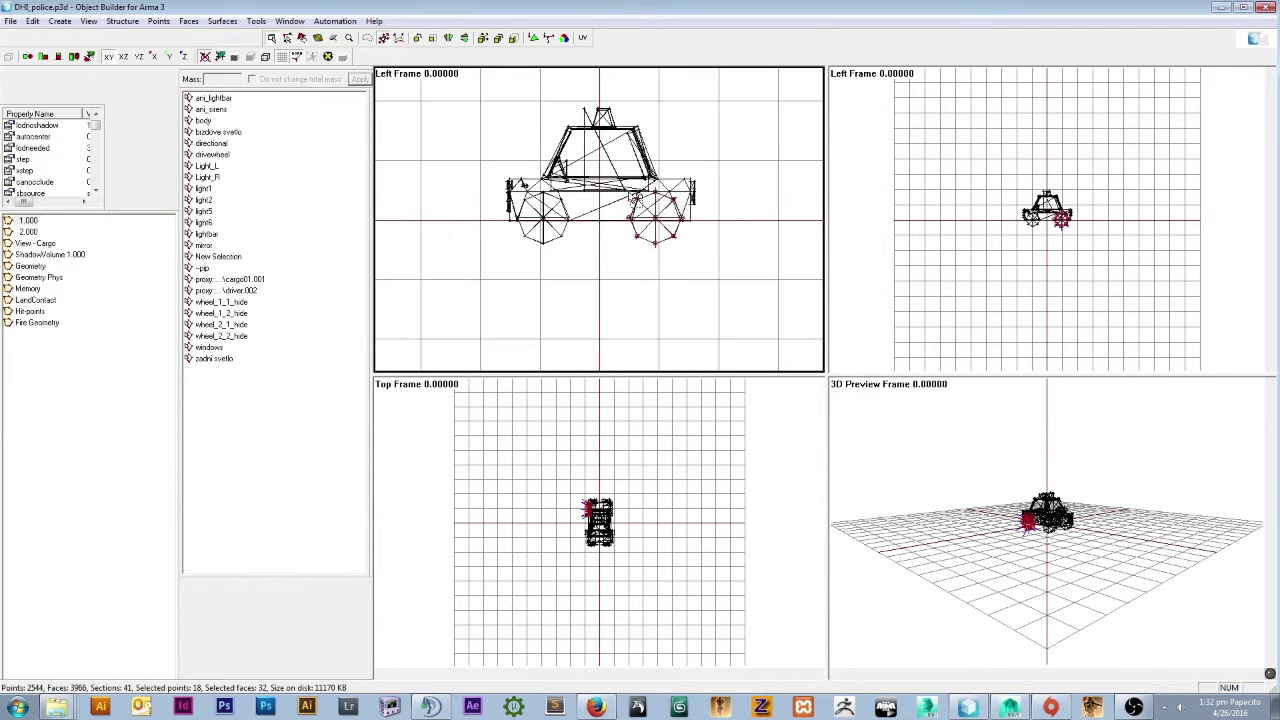
pyautogui.scroll(5, 634, 197)
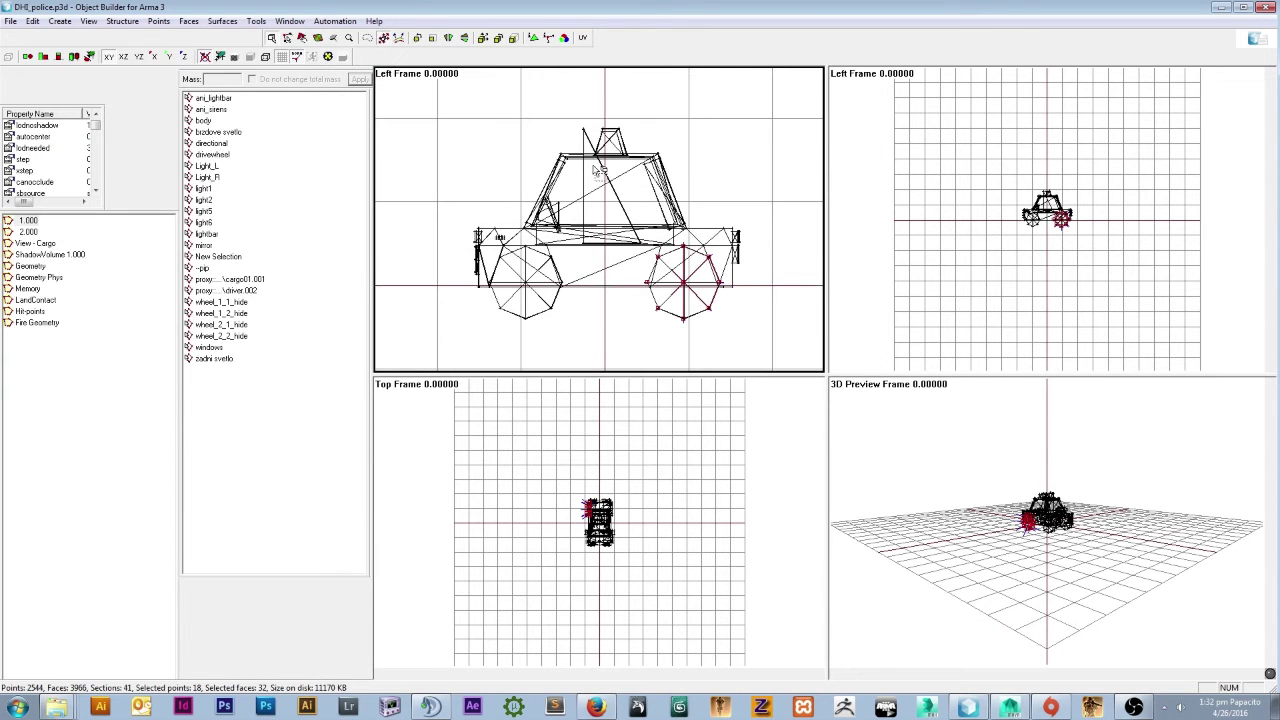
pyautogui.scroll(3, 603, 183)
pyautogui.scroll(-2, 598, 210)
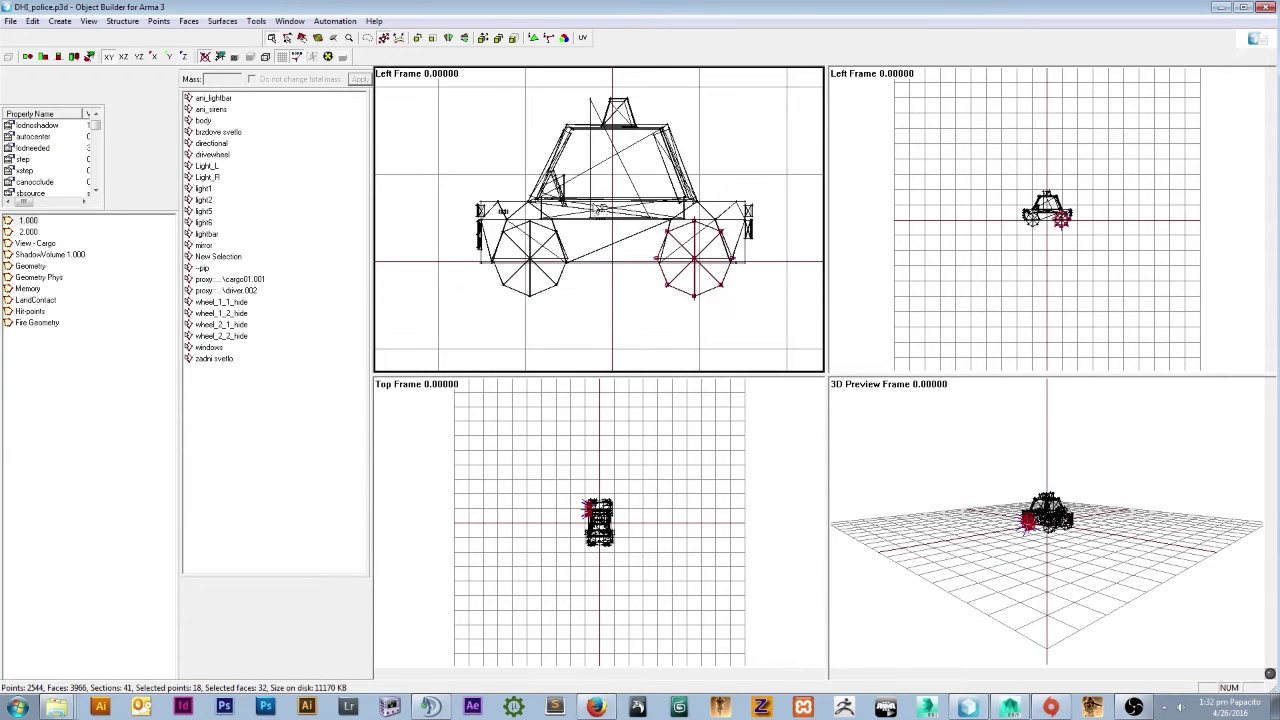
pyautogui.scroll(3, 565, 186)
pyautogui.scroll(-2, 540, 198)
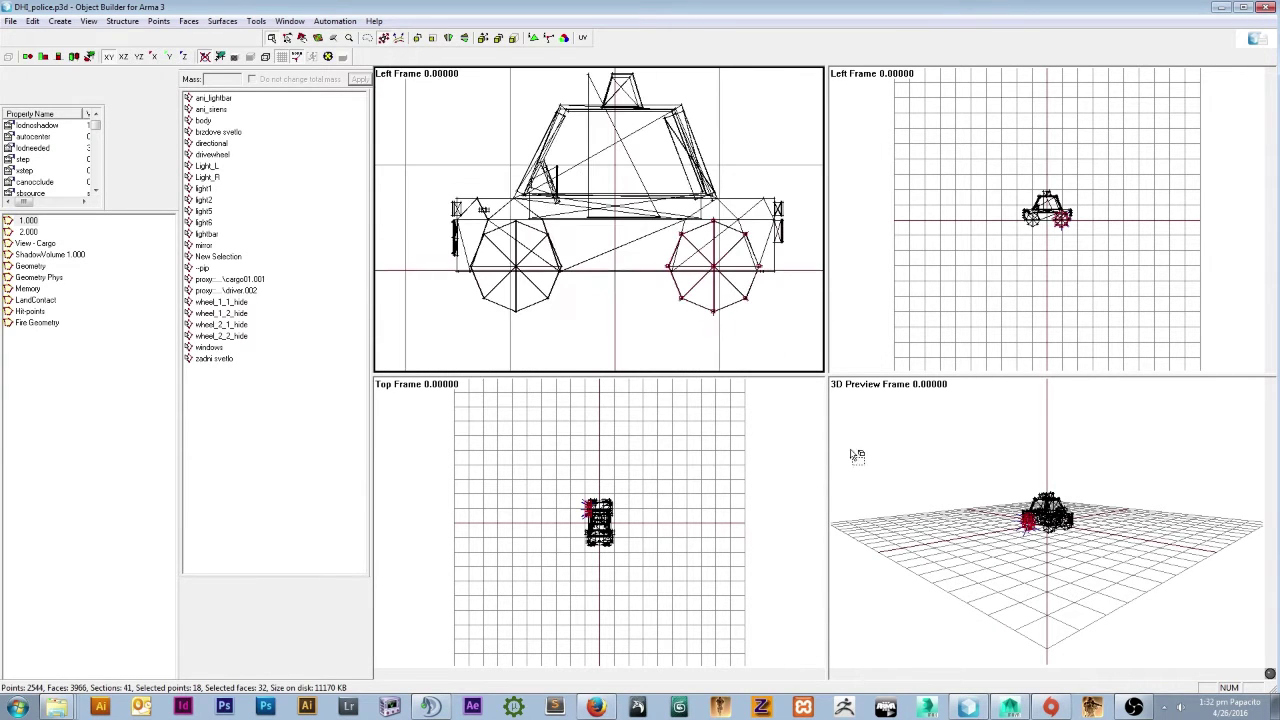
# Switch to Autodesk Maya 2016 and view the simple car body mesh from its front corner.
pyautogui.click(1010, 707)
pyautogui.keyDown('alt'); pyautogui.moveTo(709, 291); pyautogui.dragTo(876, 283); pyautogui.keyUp('alt')
pyautogui.keyDown('alt'); pyautogui.moveTo(700, 250); pyautogui.dragTo(479, 284); pyautogui.keyUp('alt')
pyautogui.scroll(-4, 649, 291)
pyautogui.keyDown('alt'); pyautogui.moveTo(479, 284); pyautogui.dragTo(724, 309, button='right'); pyautogui.keyUp('alt')
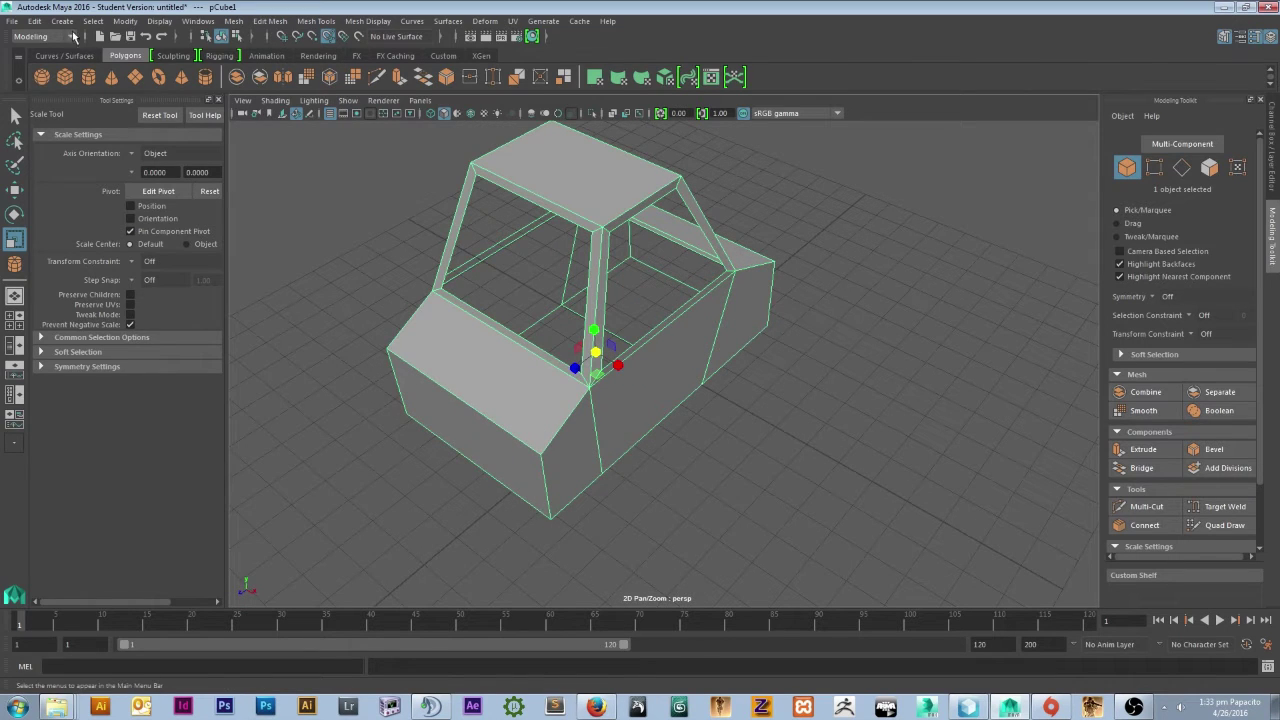
pyautogui.click(12, 21)
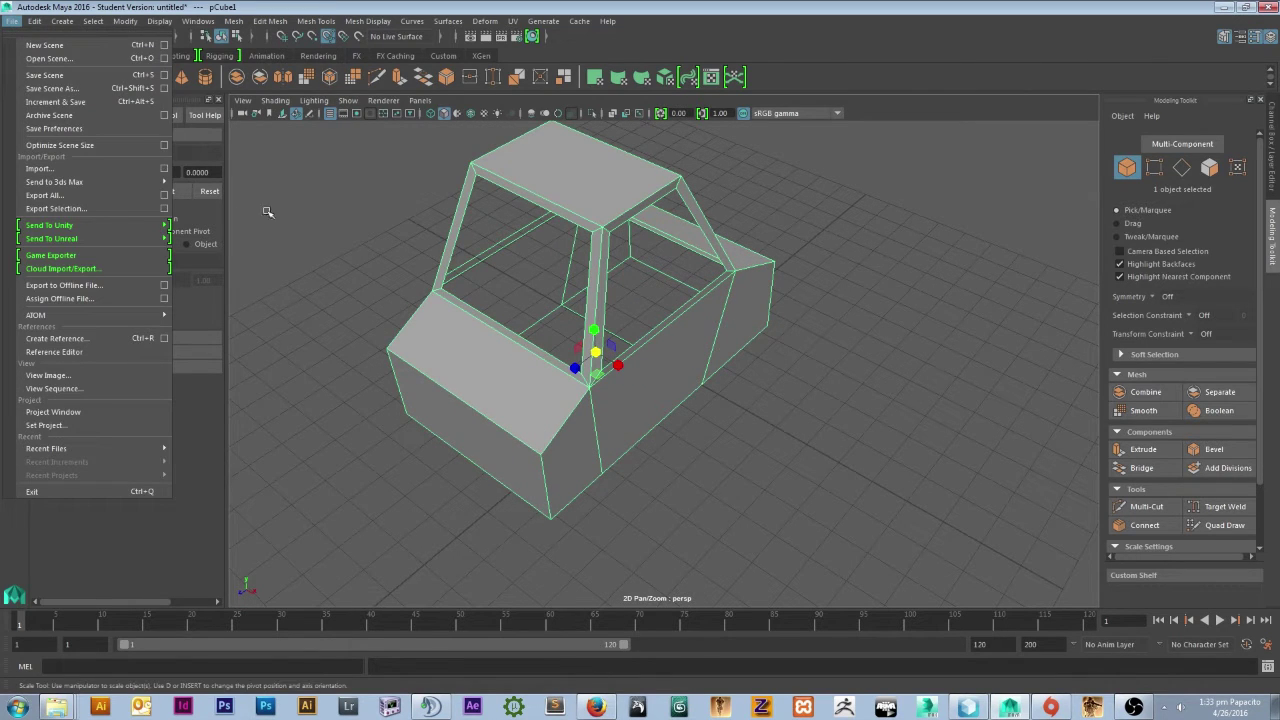
pyautogui.click(964, 710)
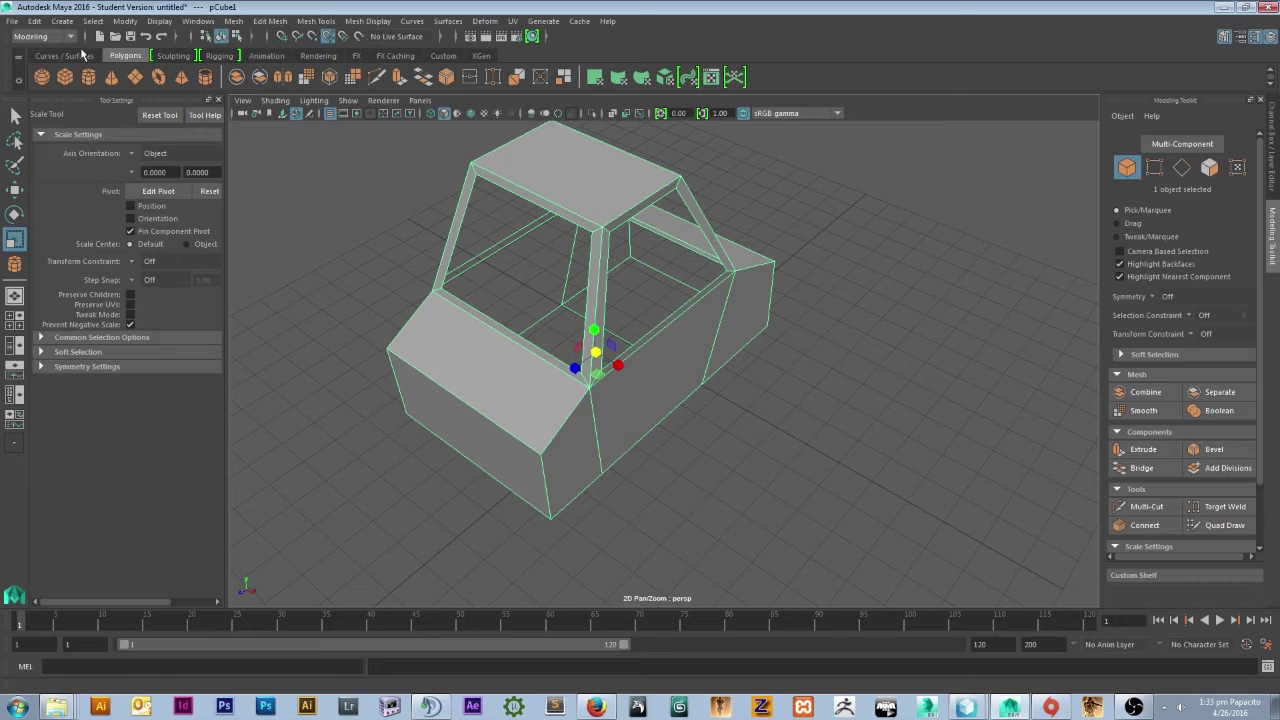
pyautogui.click(12, 21)
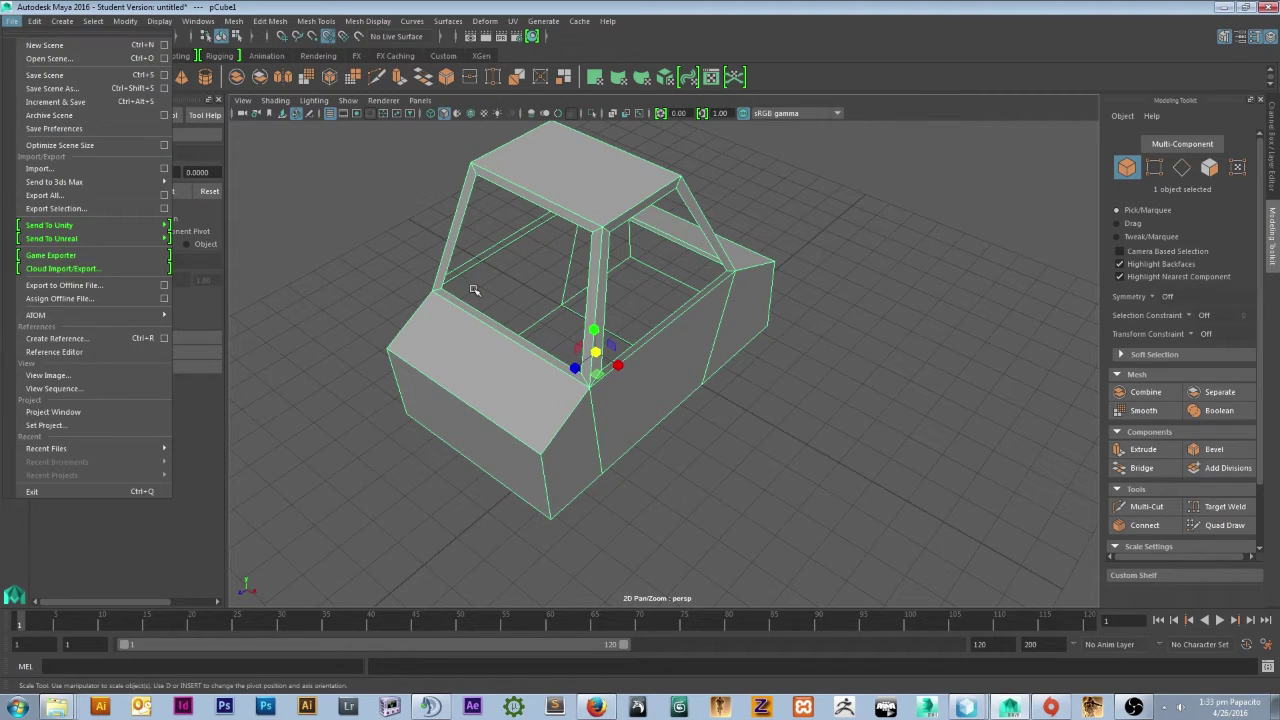
pyautogui.click(400, 243)
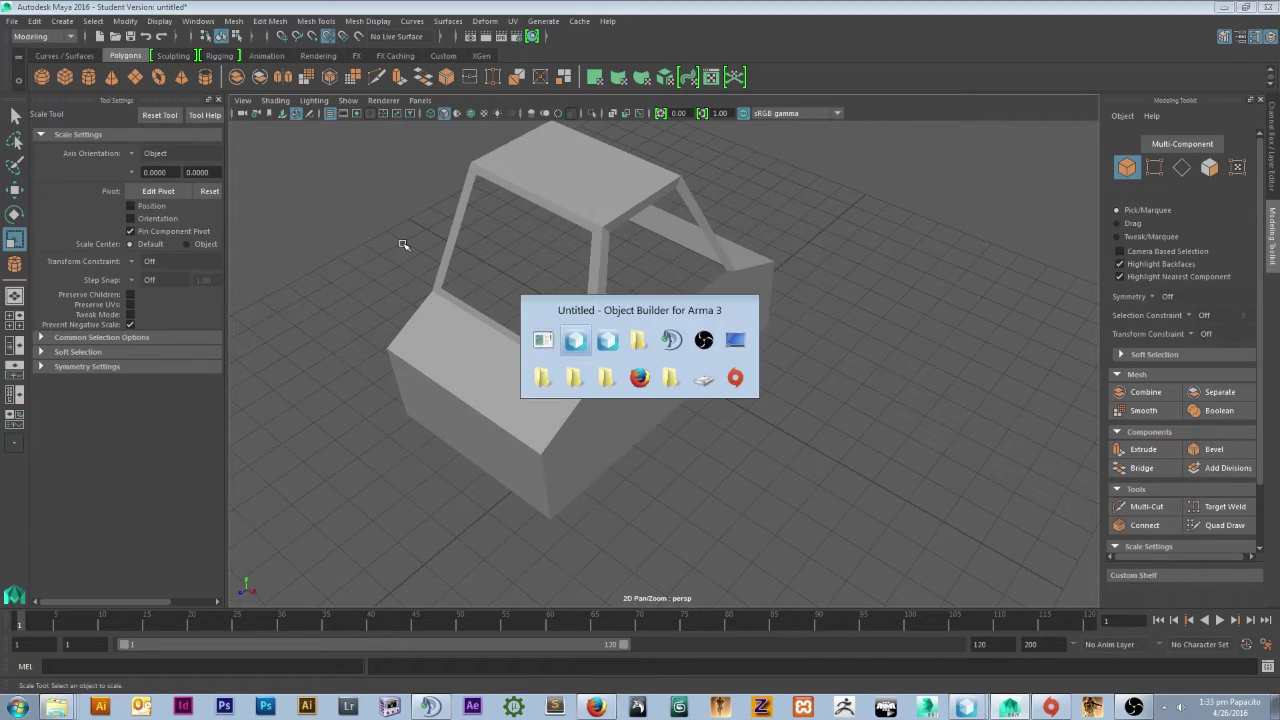
pyautogui.hotkey('alt', 'Tab')
pyautogui.hotkey('alt', 'Tab')
pyautogui.hotkey('alt', 'Tab')
pyautogui.hotkey('alt', 'Tab')
pyautogui.hotkey('alt', 'Tab')
pyautogui.hotkey('alt', 'Tab')
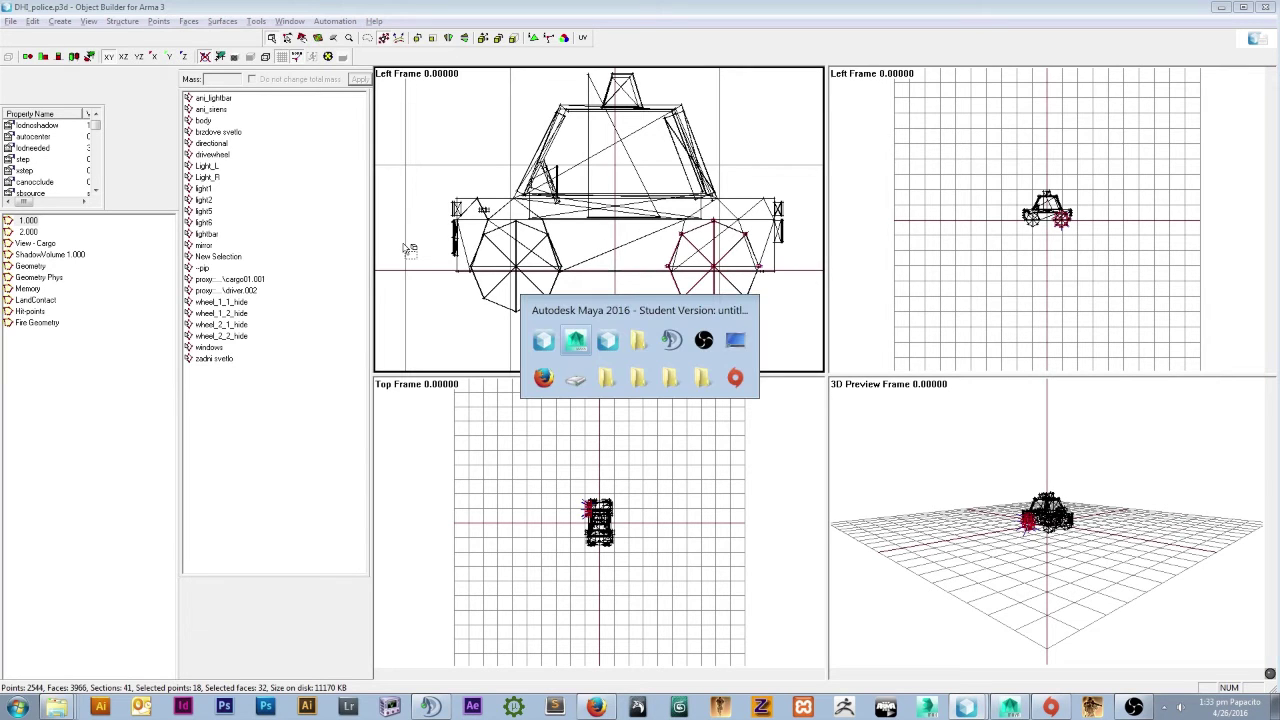
pyautogui.hotkey('alt', 'Tab')
pyautogui.hotkey('alt', 'Tab')
pyautogui.hotkey('alt', 'Tab')
pyautogui.hotkey('alt', 'Tab')
pyautogui.hotkey('alt', 'Tab')
pyautogui.hotkey('alt', 'Tab')
pyautogui.hotkey('alt', 'Tab')
pyautogui.hotkey('alt', 'Tab')
pyautogui.hotkey('alt', 'Tab')
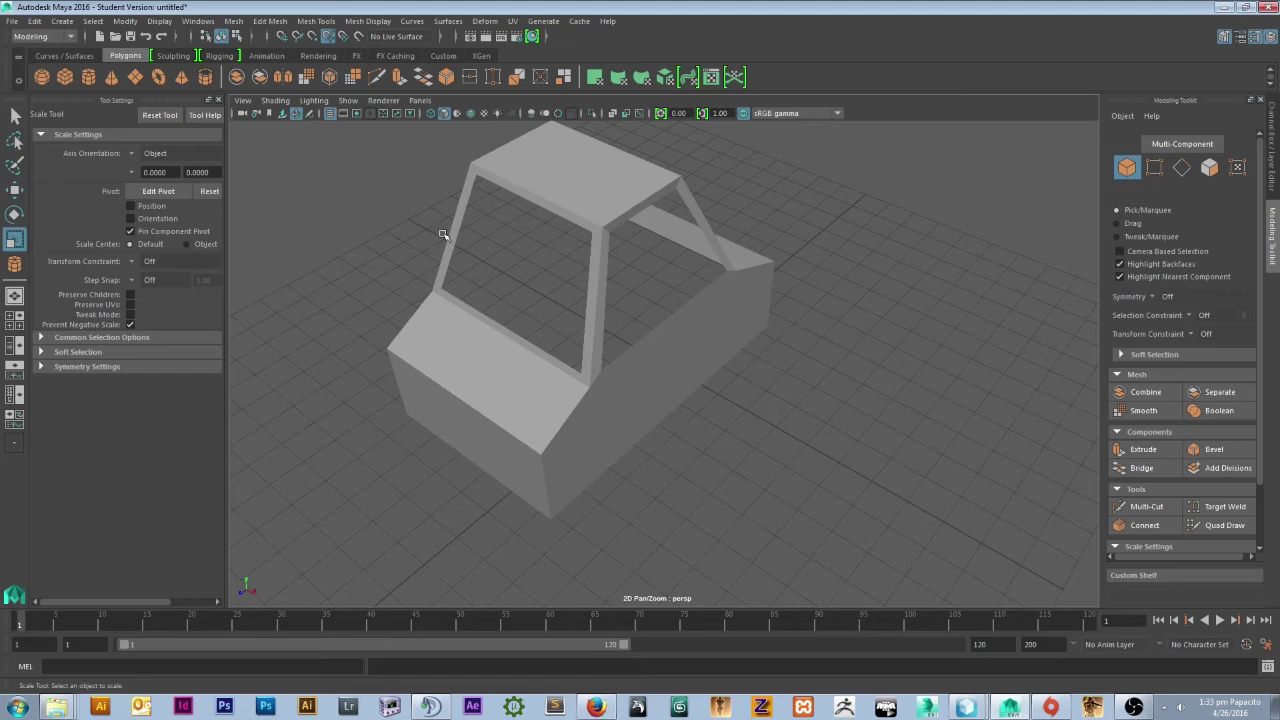
# Export the selected car body mesh to the Desktop as an FBX file named testcar.
pyautogui.click(530, 166)
pyautogui.click(12, 20)
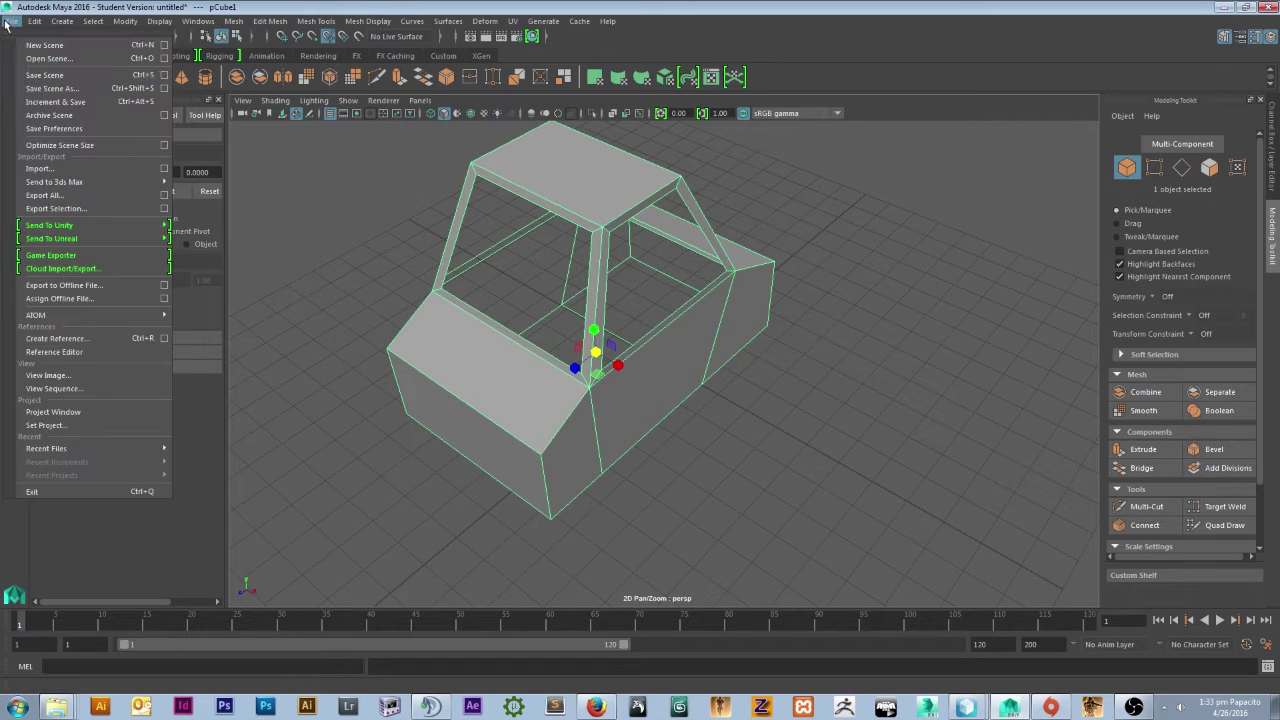
pyautogui.moveTo(84, 186)
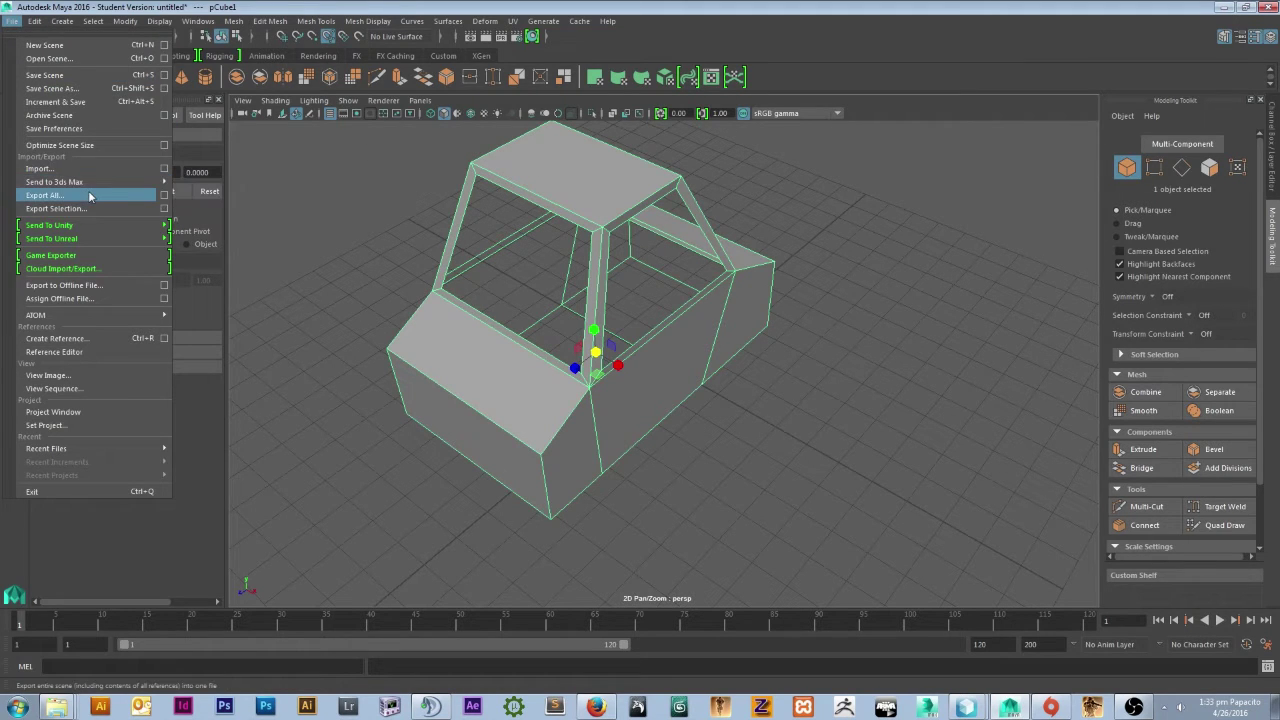
pyautogui.click(98, 207)
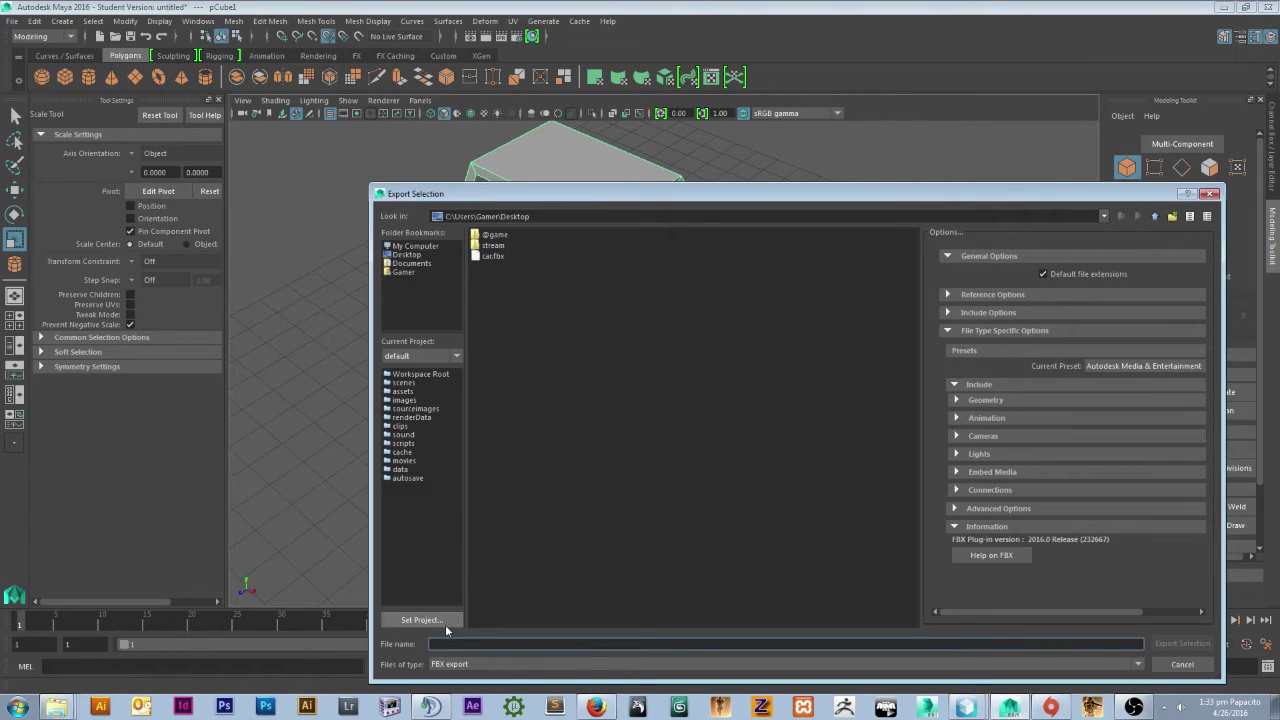
pyautogui.write('testcar')
pyautogui.click(1182, 643)
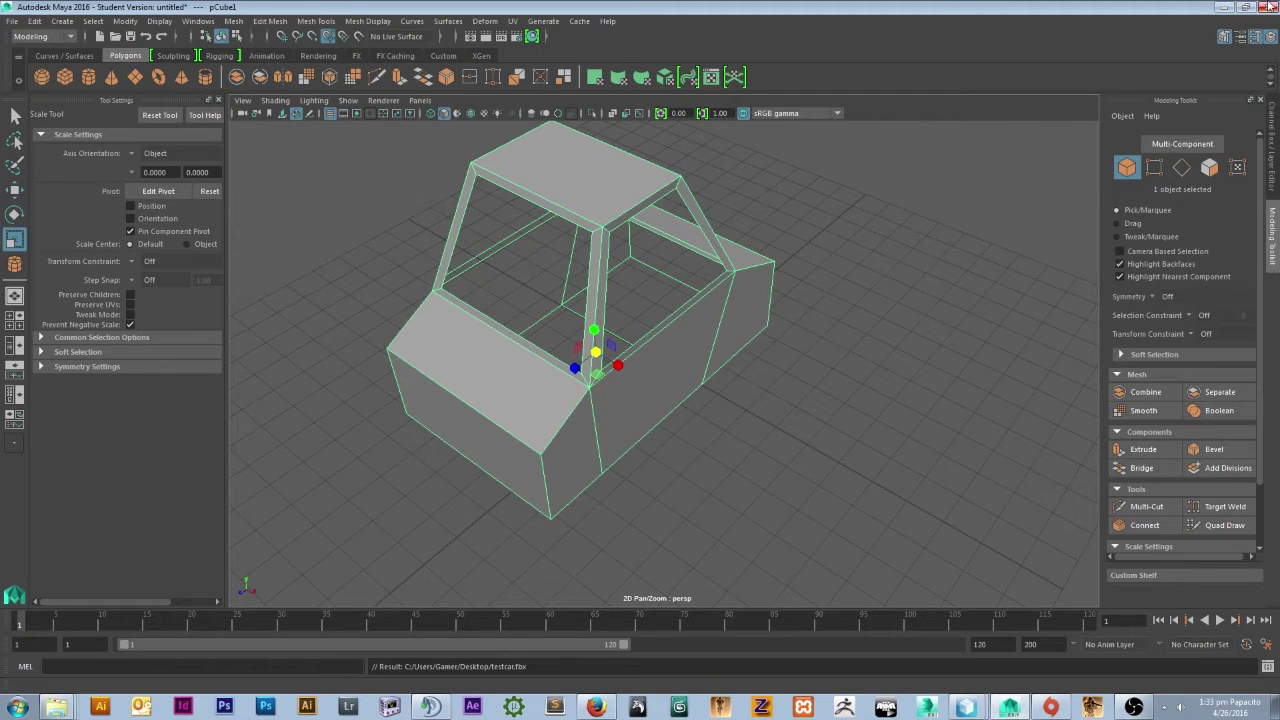
# Close Maya without saving the scene and switch to the untitled Object Builder window.
pyautogui.click(1270, 7)
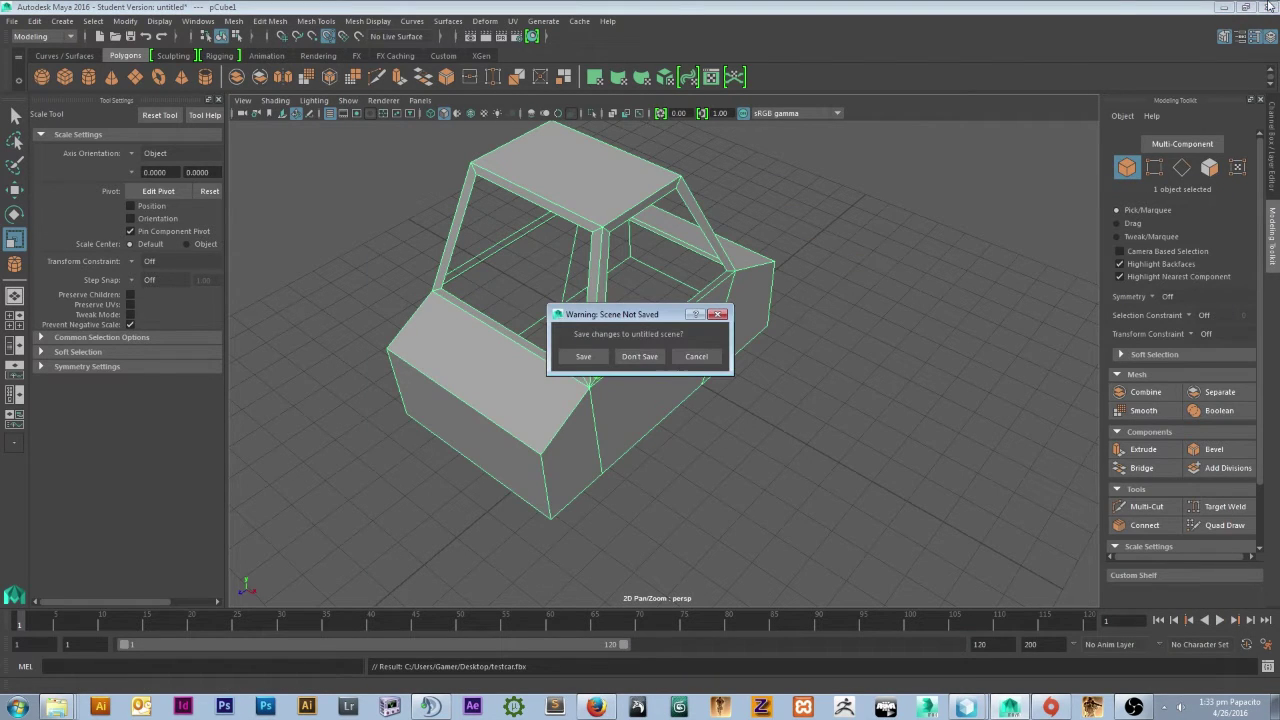
pyautogui.click(646, 358)
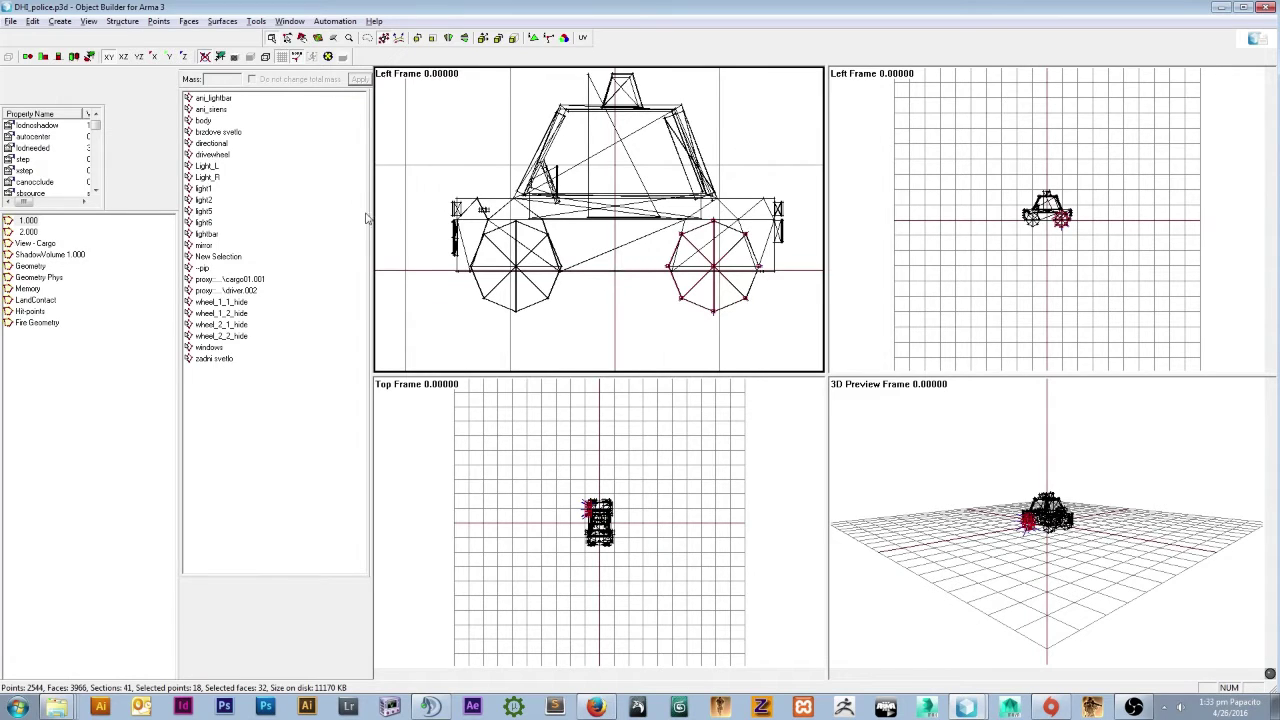
pyautogui.scroll(-3, 544, 245)
pyautogui.scroll(1, 605, 195)
pyautogui.scroll(1, 607, 192)
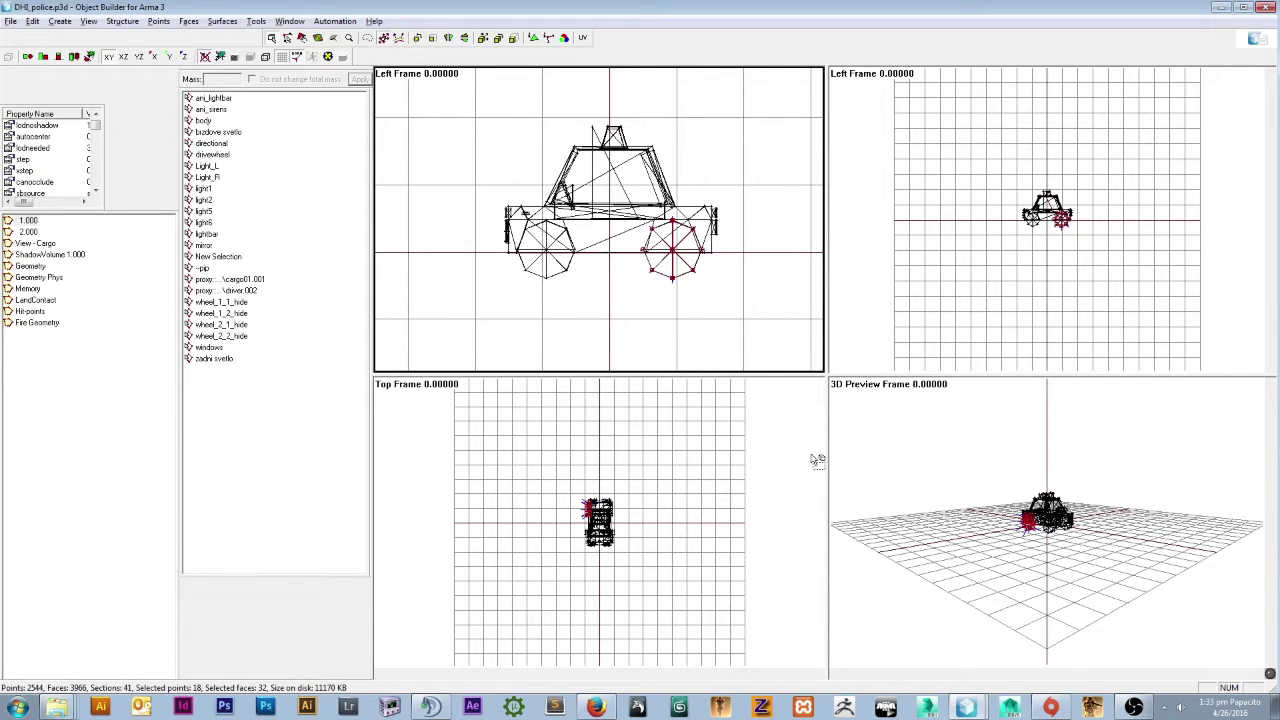
pyautogui.click(957, 706)
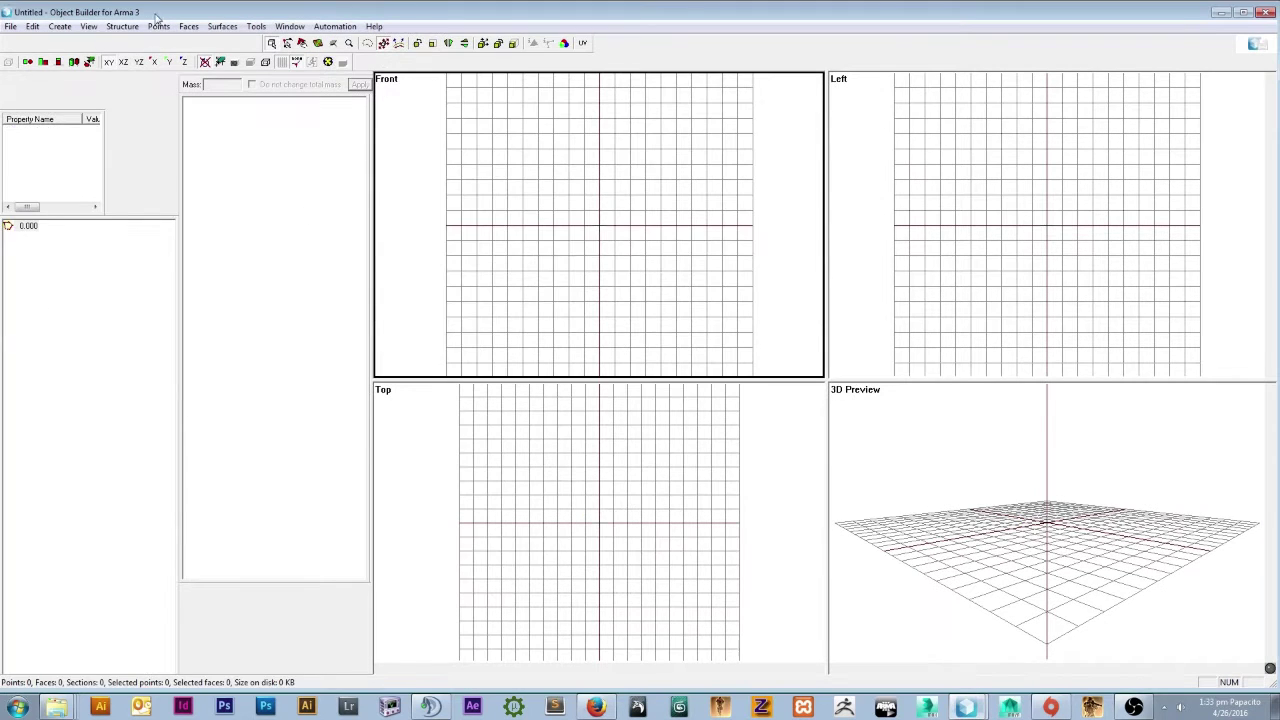
# Import testcar.fbx from the Desktop as Autodesk FBX, with Mesh and UV Sets included at master scale 1.
pyautogui.click(11, 26)
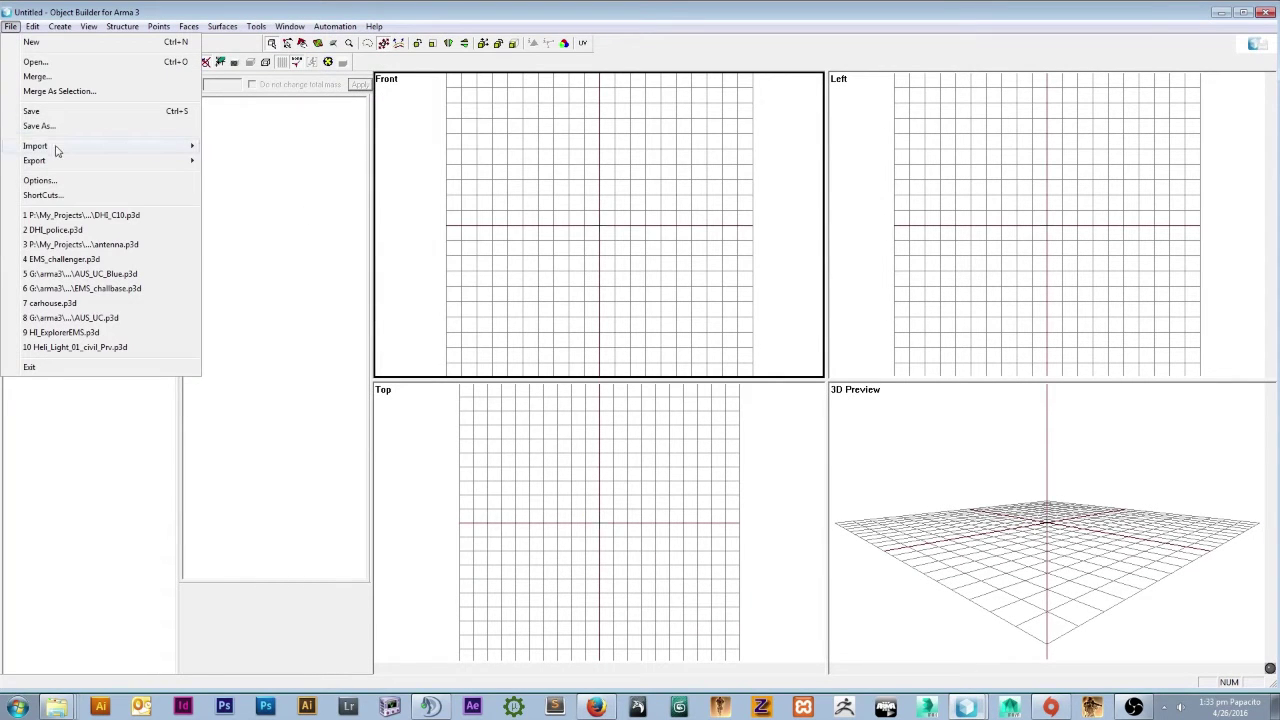
pyautogui.moveTo(57, 147)
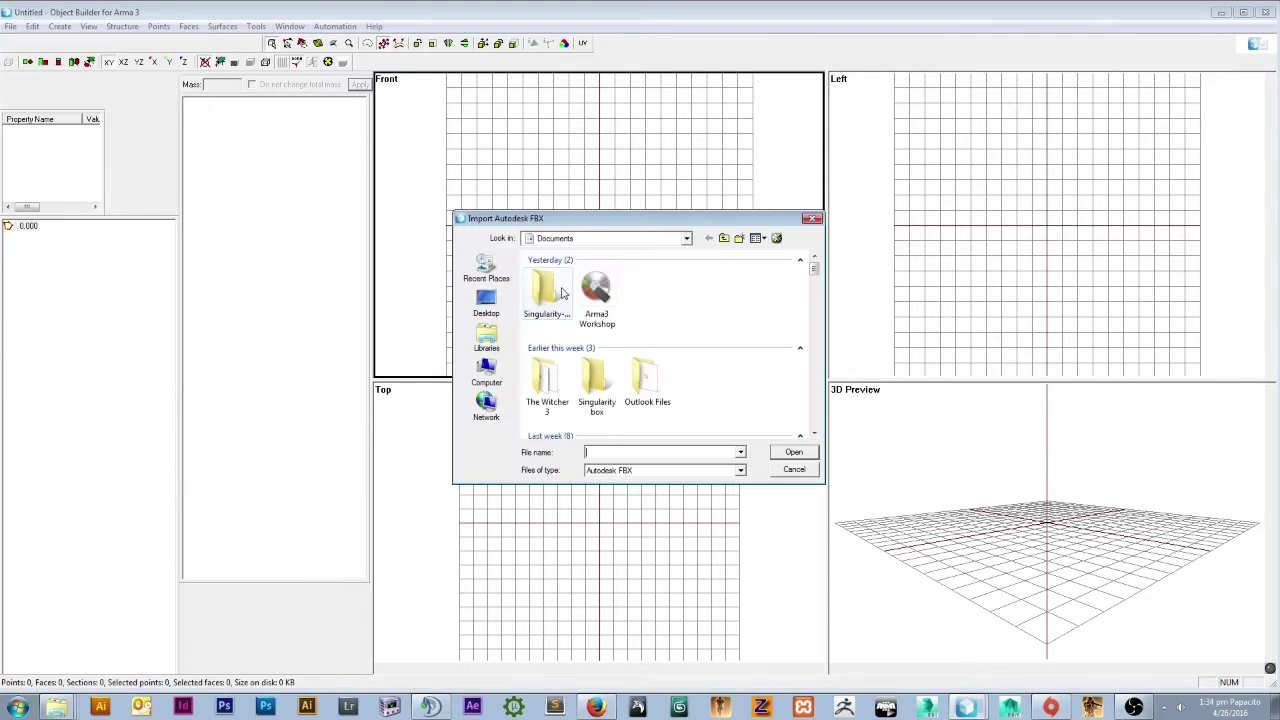
pyautogui.click(486, 303)
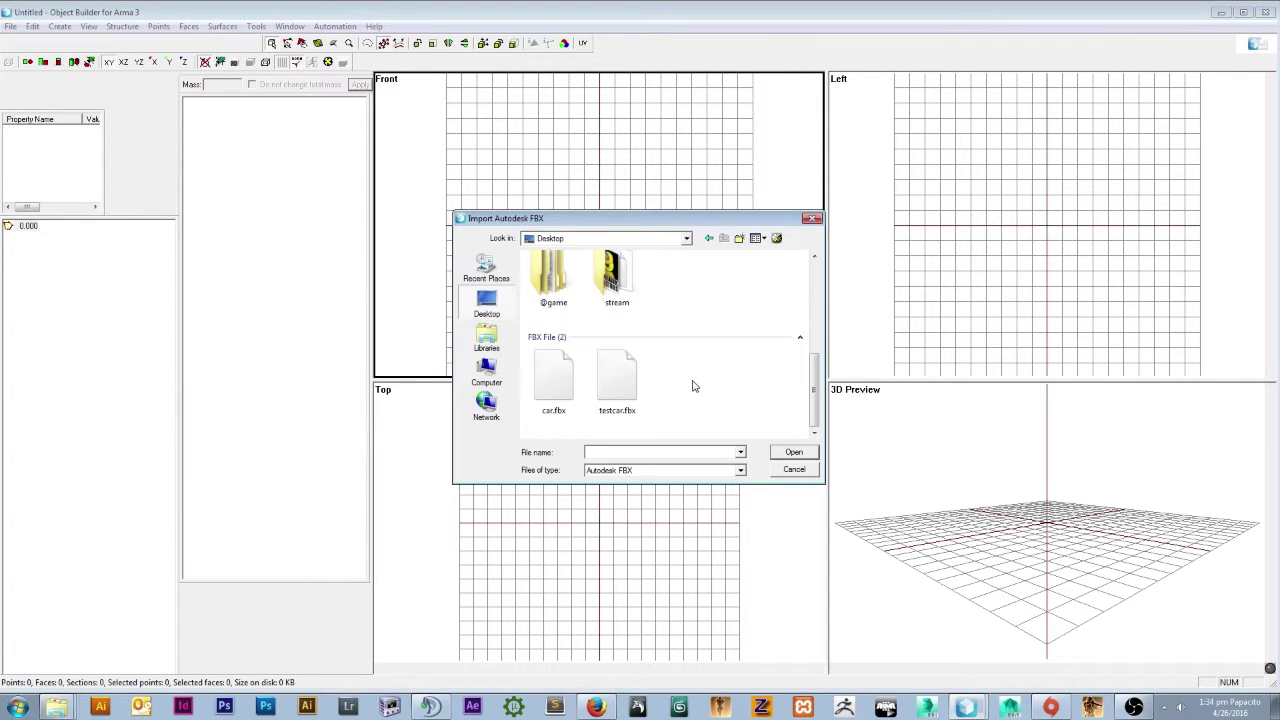
pyautogui.doubleClick(688, 385)
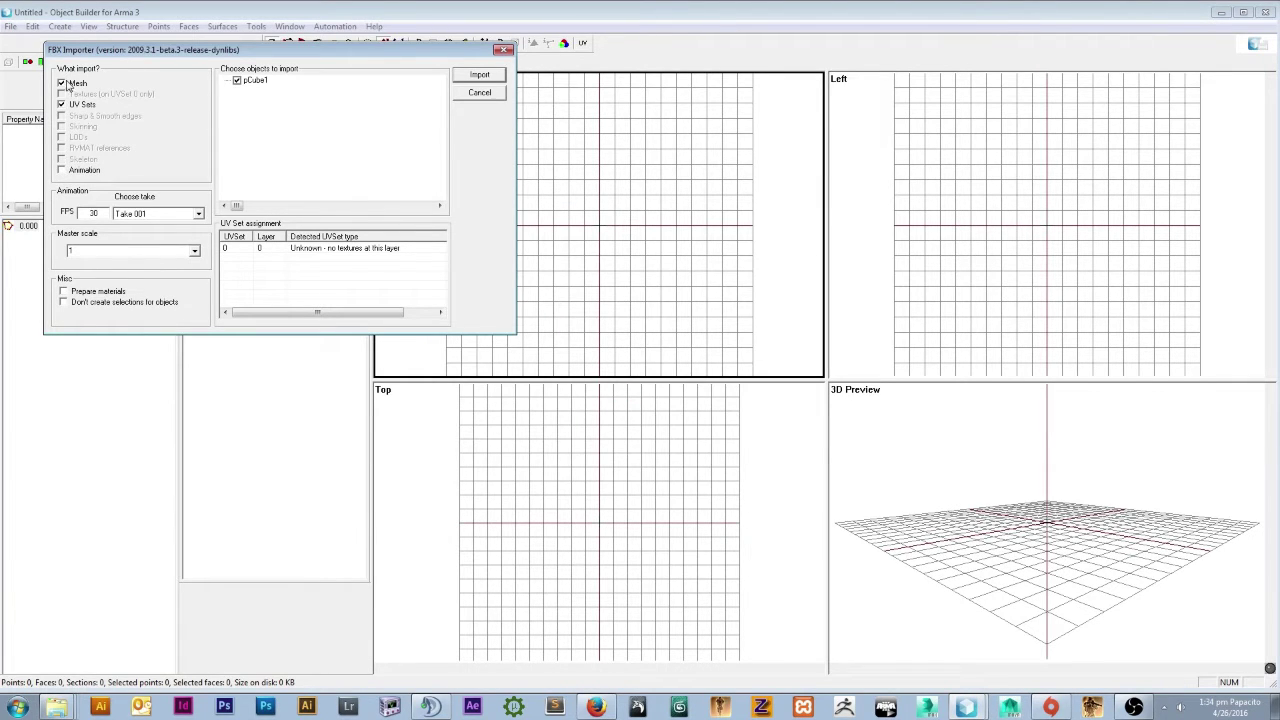
pyautogui.click(480, 77)
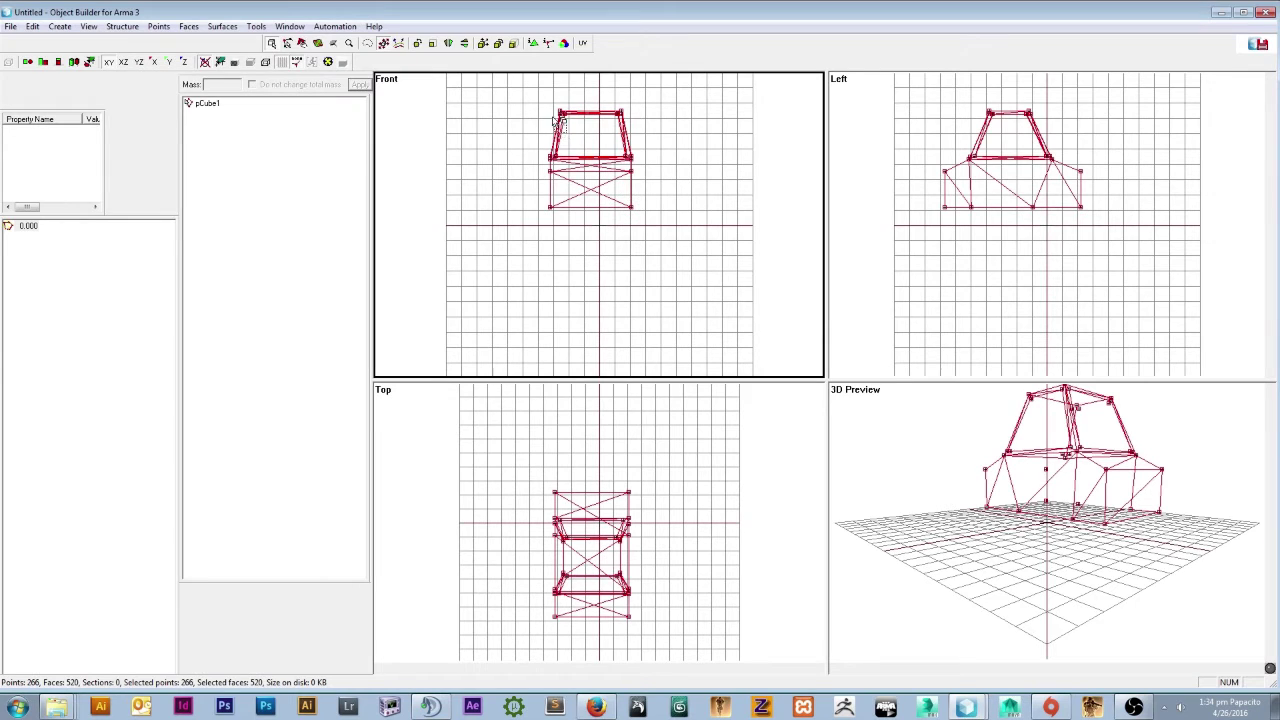
# Move the entire imported car mesh down and along its length to centre it on the grid in the left view.
pyautogui.scroll(1, 634, 250)
pyautogui.press('Up')
pyautogui.moveTo(484, 96); pyautogui.dragTo(673, 271)
pyautogui.moveTo(910, 103); pyautogui.dragTo(1110, 233)
pyautogui.moveTo(1039, 185); pyautogui.dragTo(1074, 228)
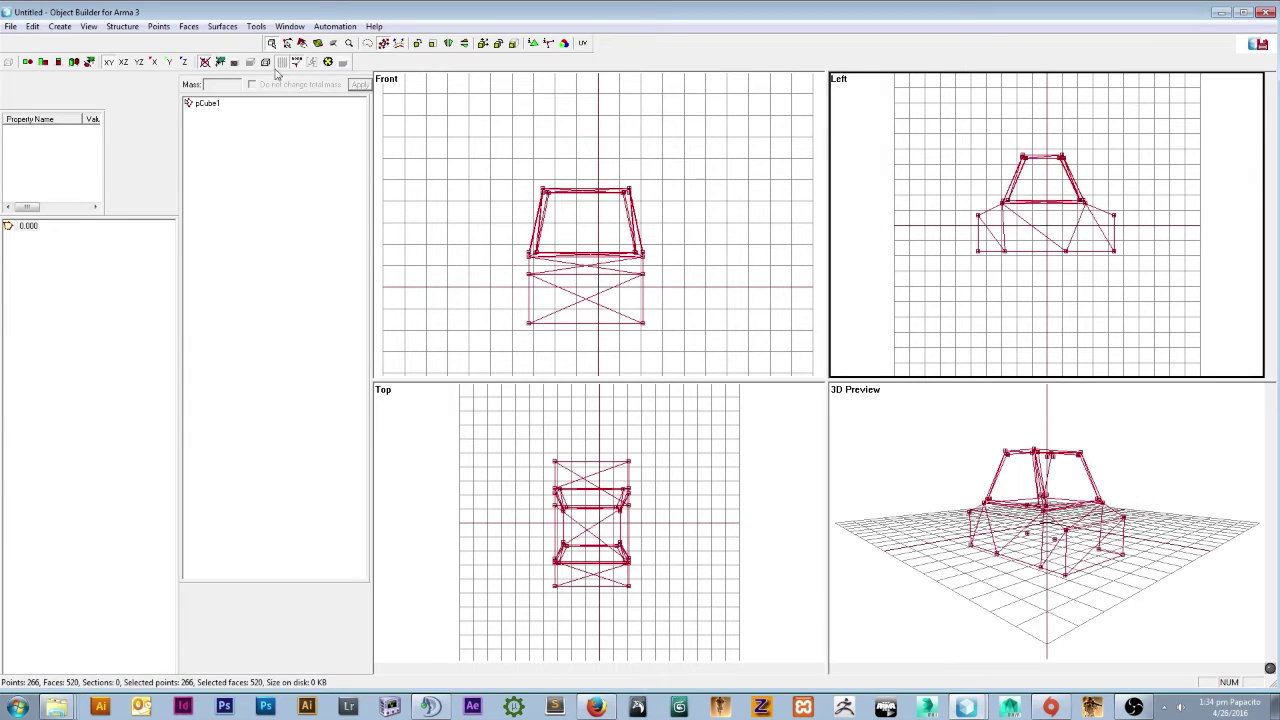
# Show the car with solid-filled faces in the left view and preview the mesh in the Model viewer.
pyautogui.click(234, 62)
pyautogui.scroll(2, 862, 162)
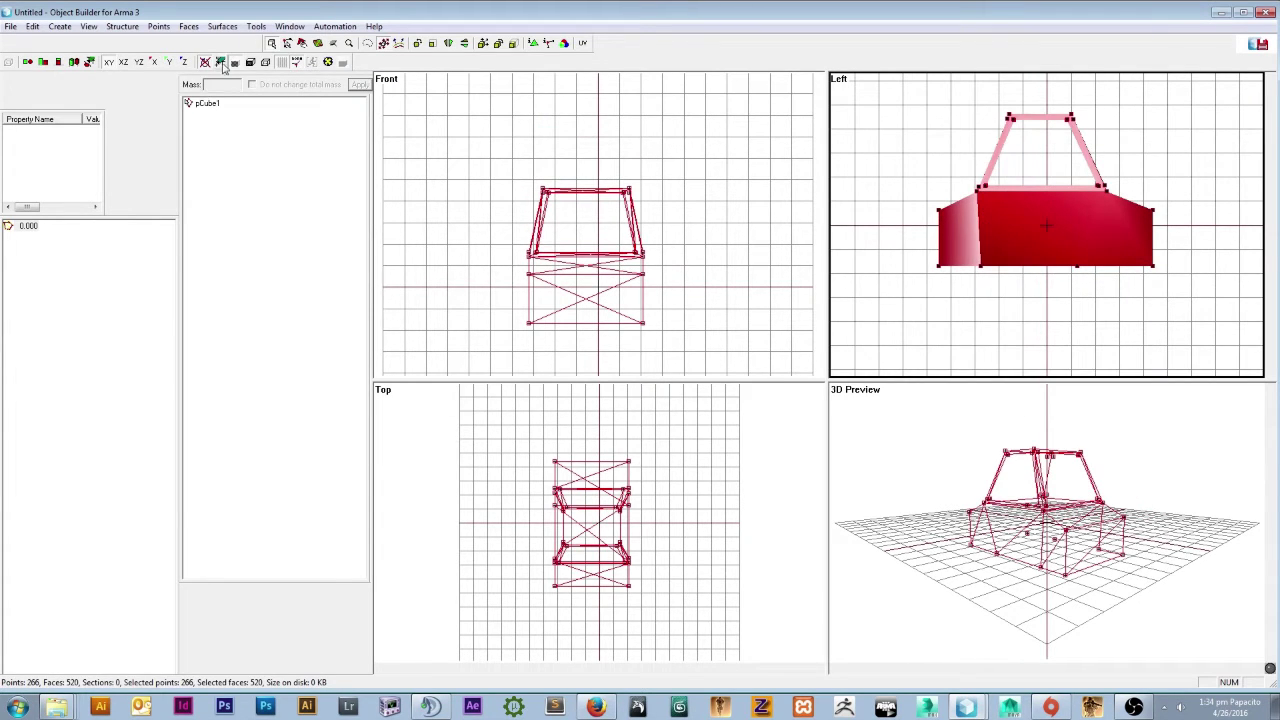
pyautogui.click(88, 26)
pyautogui.moveTo(160, 43)
pyautogui.click(134, 43)
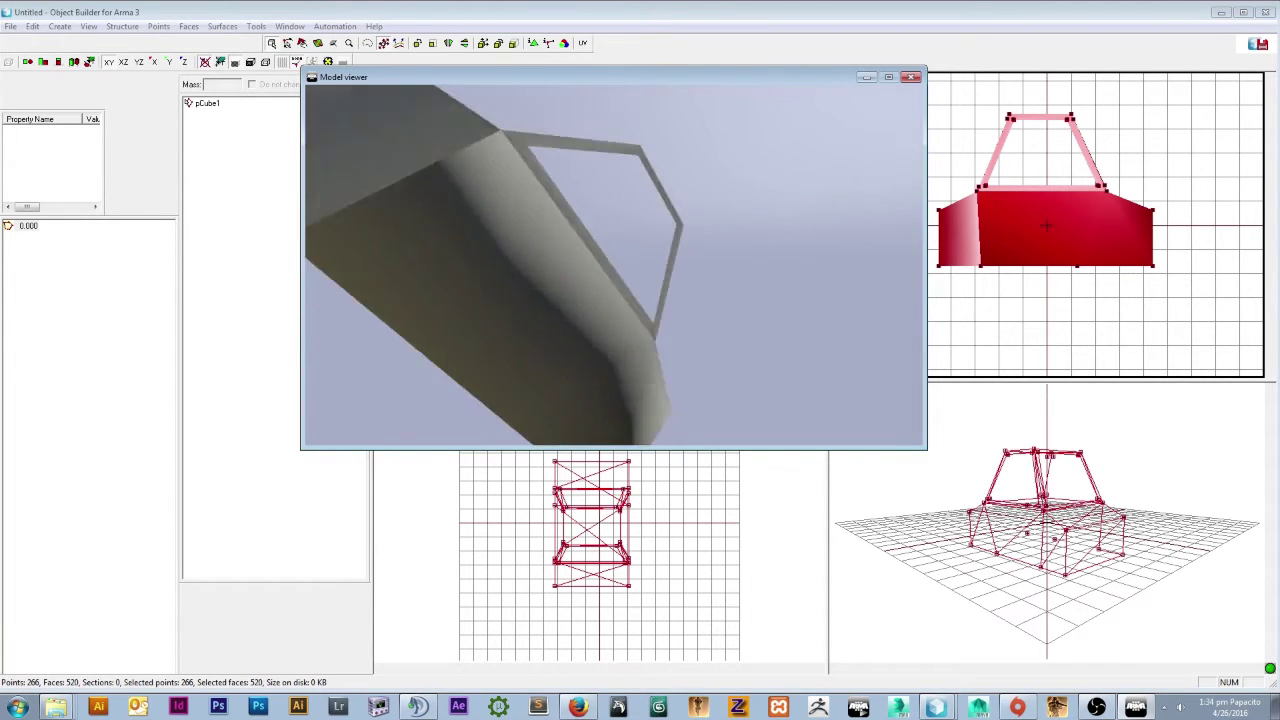
pyautogui.hotkey('alt', 'Tab')
# Change the left viewport to the projected 3D view, with edges shown over the solid faces and the car seen from its front corner.
pyautogui.scroll(2, 660, 274)
pyautogui.scroll(2, 968, 148)
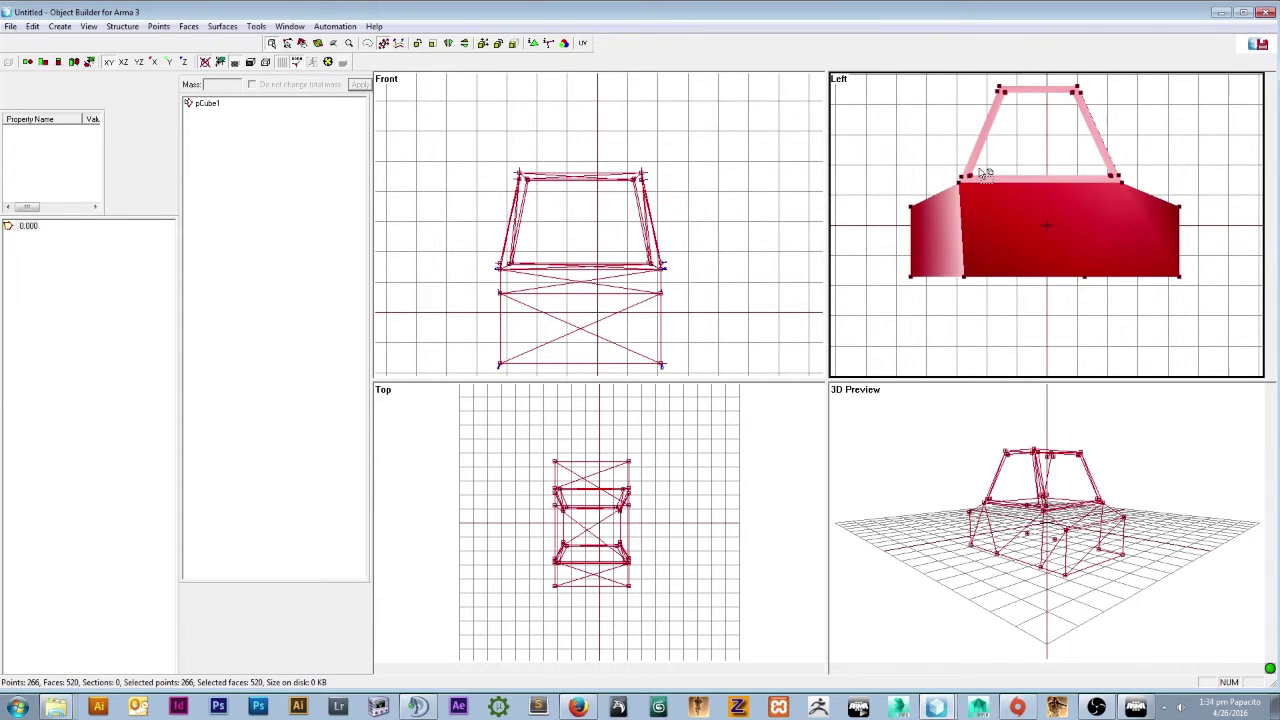
pyautogui.click(86, 28)
pyautogui.click(78, 105)
pyautogui.scroll(2, 1006, 160)
pyautogui.moveTo(1013, 283); pyautogui.dragTo(1012, 272, button='right')
pyautogui.click(251, 62)
pyautogui.moveTo(1046, 200); pyautogui.dragTo(1057, 186, button='right')
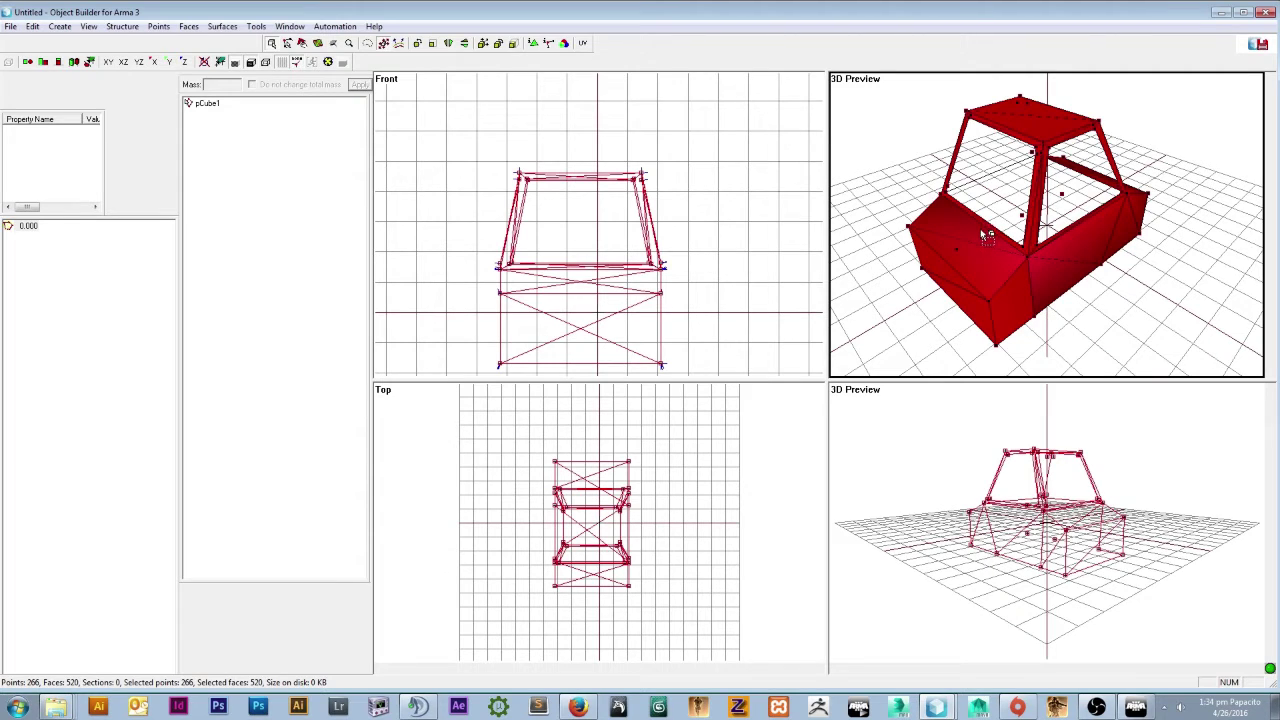
# Duplicate the whole car mesh in place to give the body inside faces, and clear the selection.
pyautogui.click(155, 62)
pyautogui.moveTo(998, 248)
pyautogui.keyDown('shift'); pyautogui.mouseDown()
pyautogui.moveTo(960, 220)
pyautogui.moveTo(982, 236)
pyautogui.mouseUp(); pyautogui.keyUp('shift')
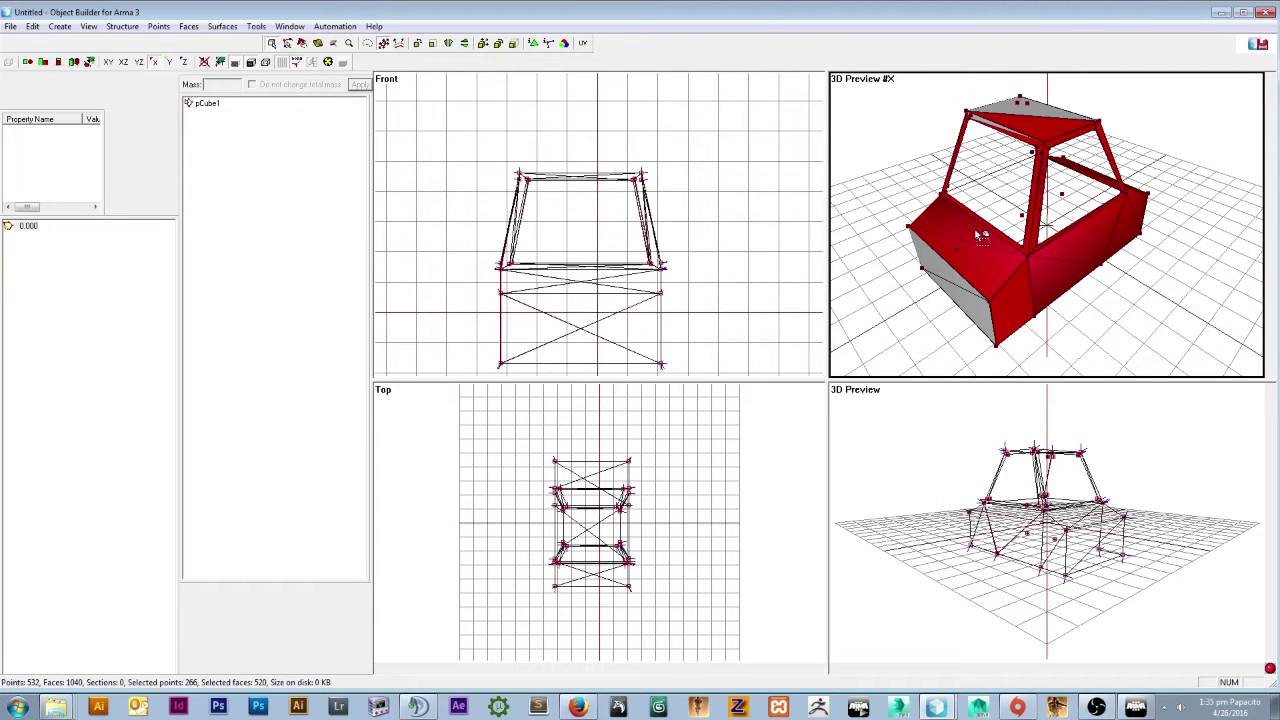
pyautogui.click(1101, 309)
# Inspect the car body's inner and outer surfaces in the Model viewer and return to Object Builder.
pyautogui.moveTo(1142, 309); pyautogui.dragTo(1133, 304, button='middle')
pyautogui.moveTo(1140, 311); pyautogui.dragTo(1130, 326, button='right')
pyautogui.click(1134, 704)
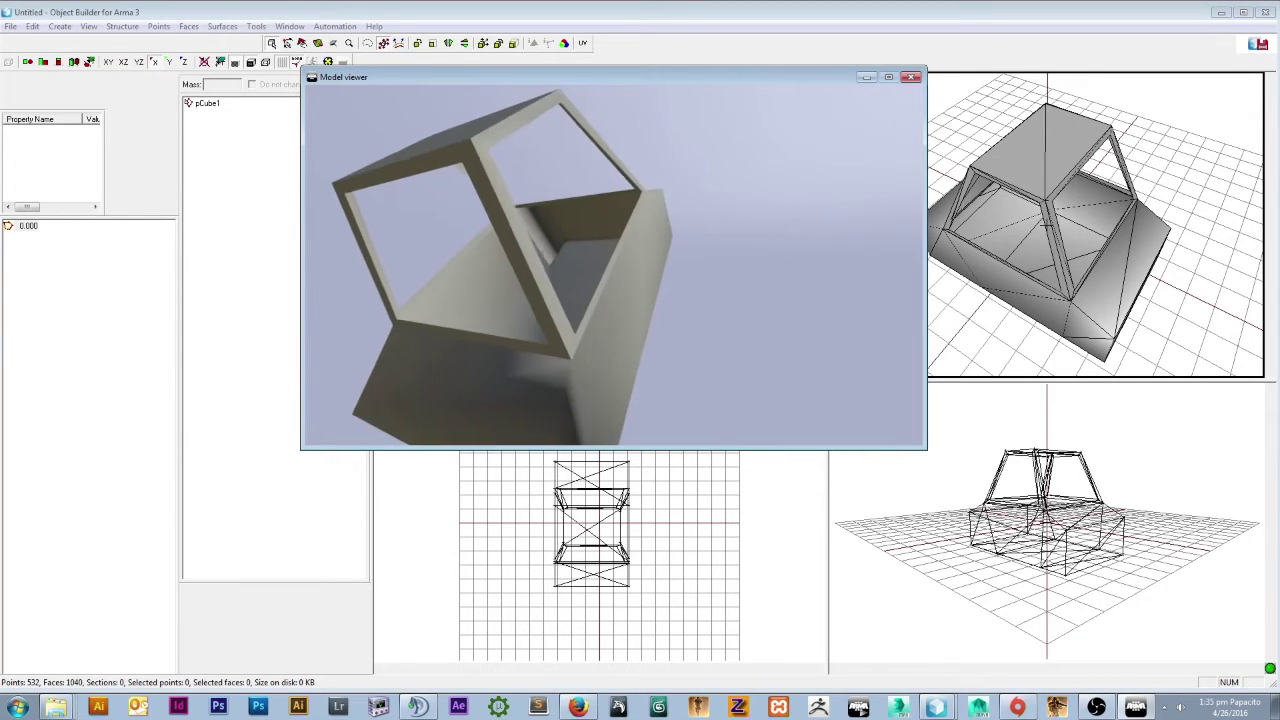
pyautogui.hotkey('alt', 'Tab')
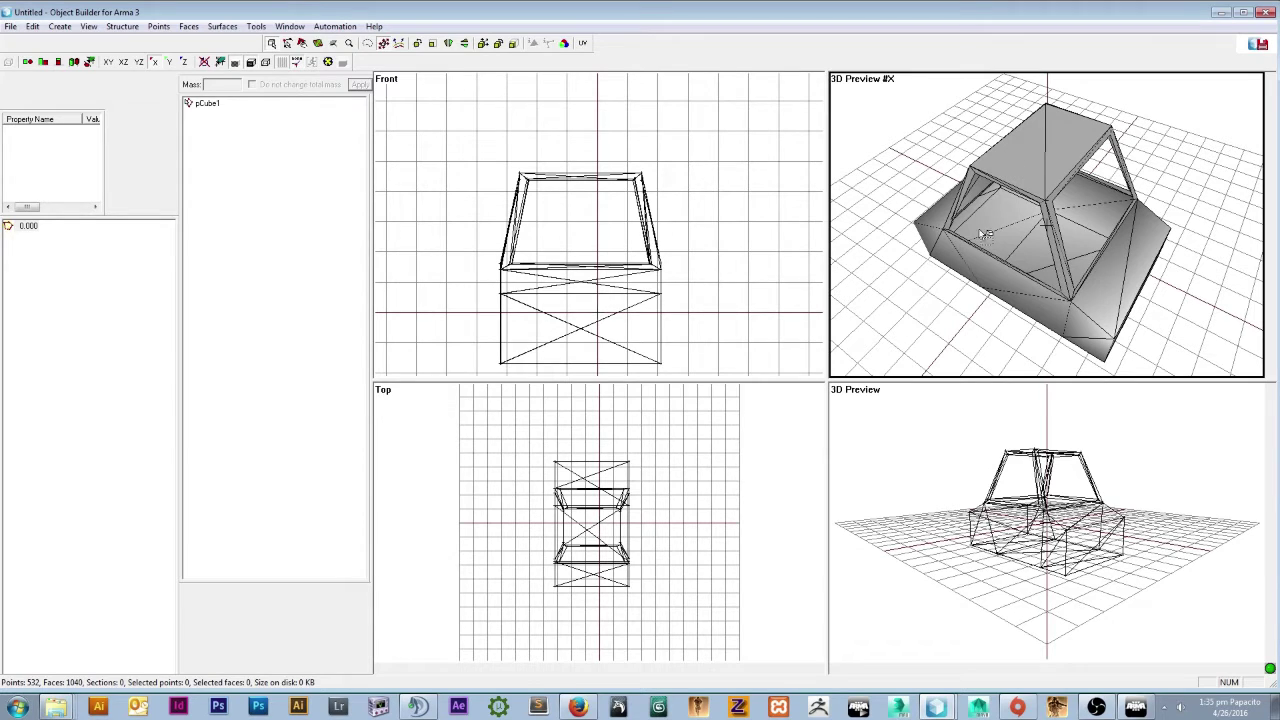
# Change the solid-filled 3D viewport to the left view and select the whole car mesh.
pyautogui.click(89, 26)
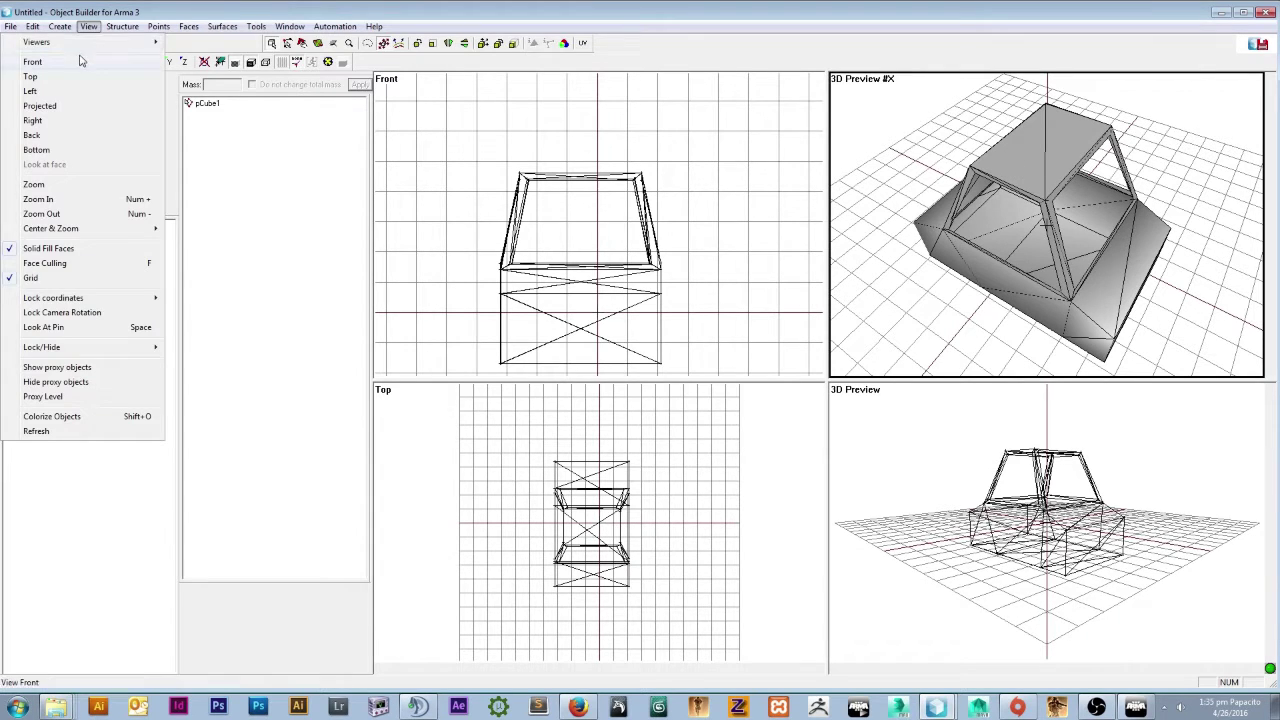
pyautogui.click(58, 91)
pyautogui.scroll(1, 898, 196)
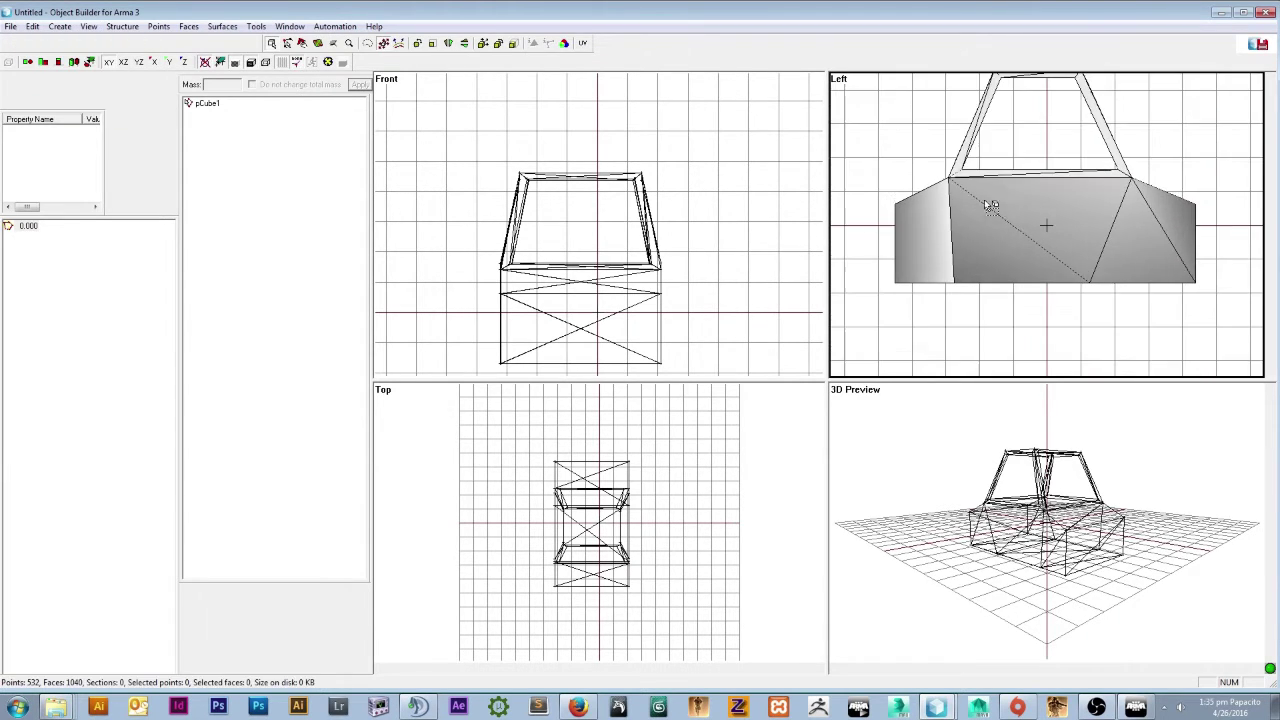
pyautogui.hotkey('ctrl', 'a')
pyautogui.scroll(-2, 912, 226)
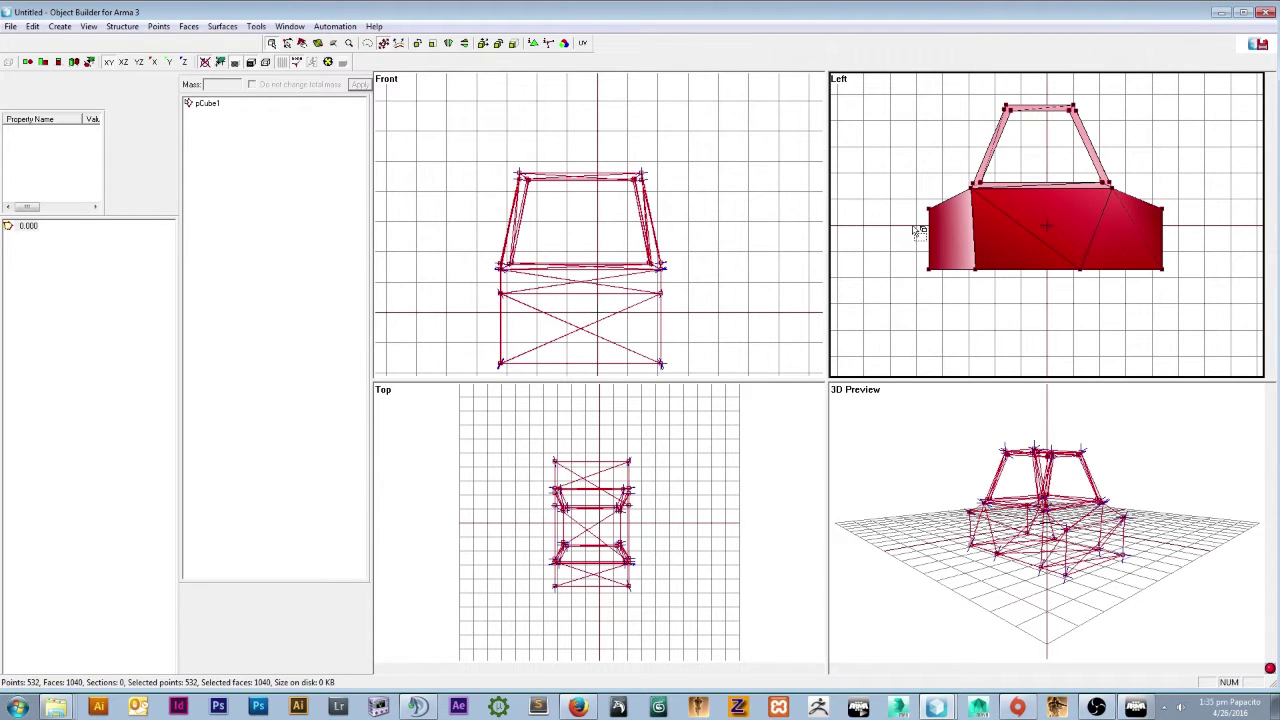
# Give all selected faces a bright green colour texture of type CO and check the car in the Model viewer.
pyautogui.press('e')
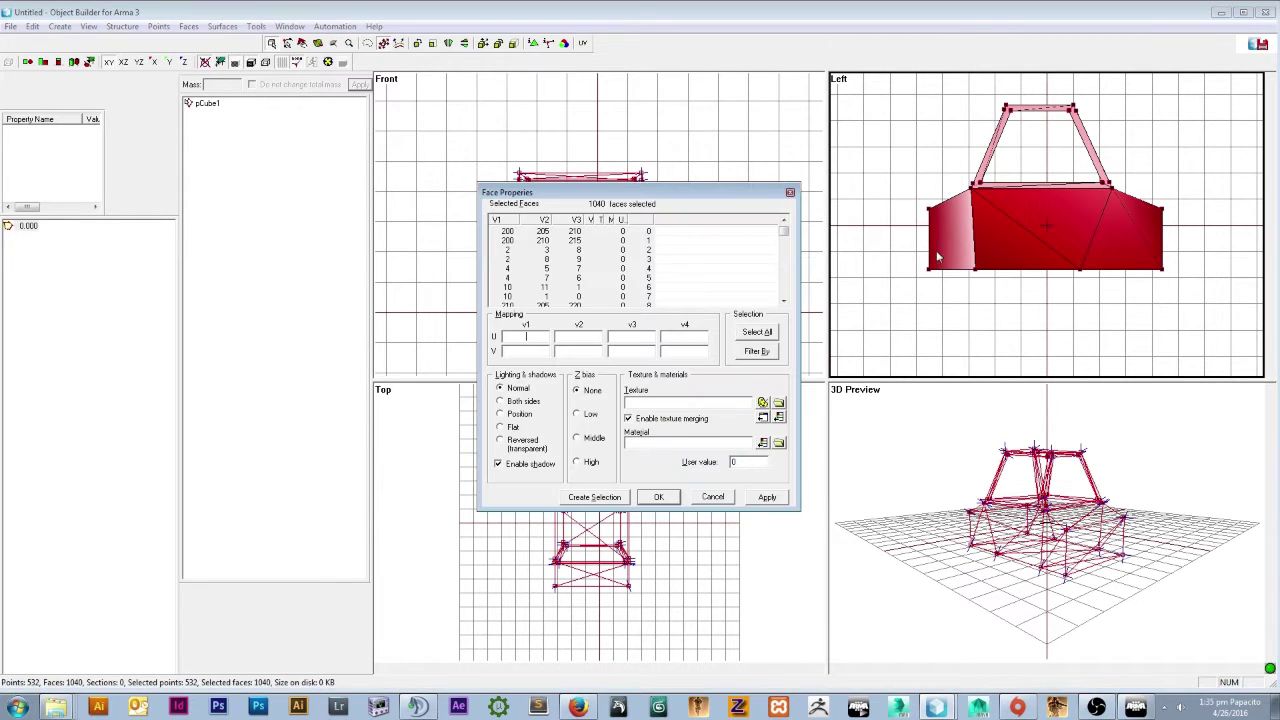
pyautogui.click(762, 402)
pyautogui.moveTo(728, 245); pyautogui.dragTo(690, 183)
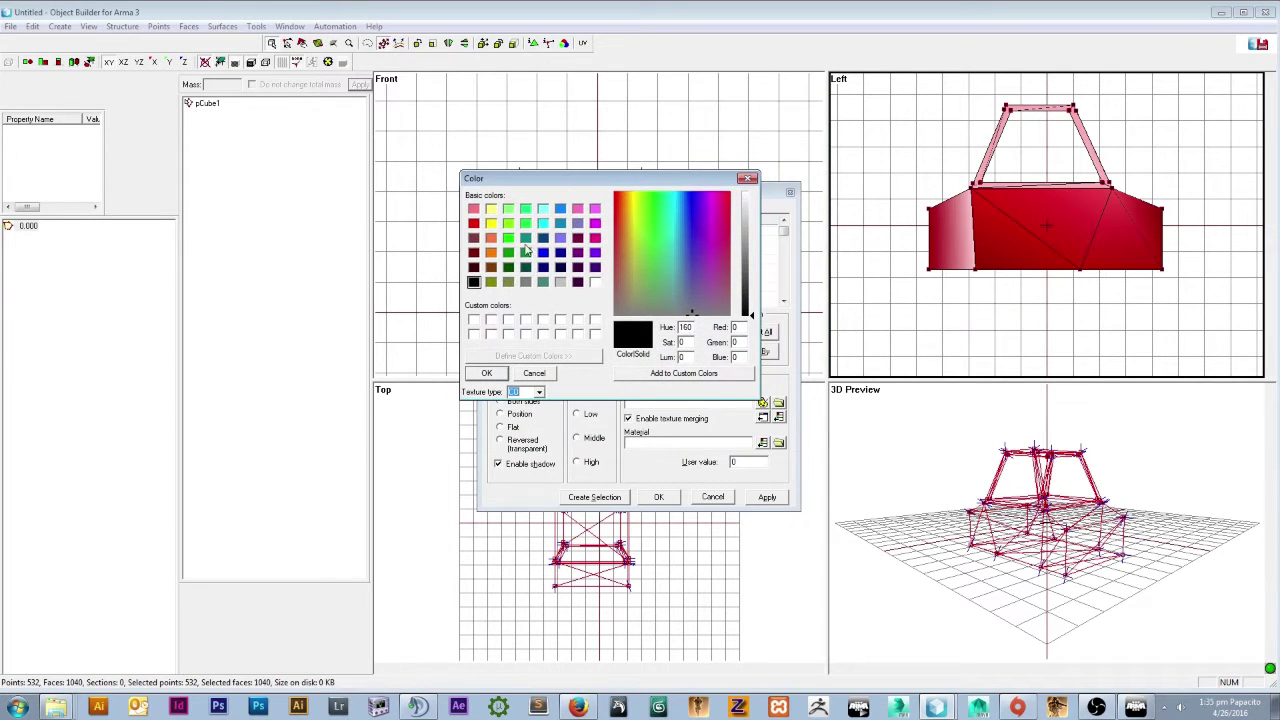
pyautogui.click(508, 237)
pyautogui.click(487, 373)
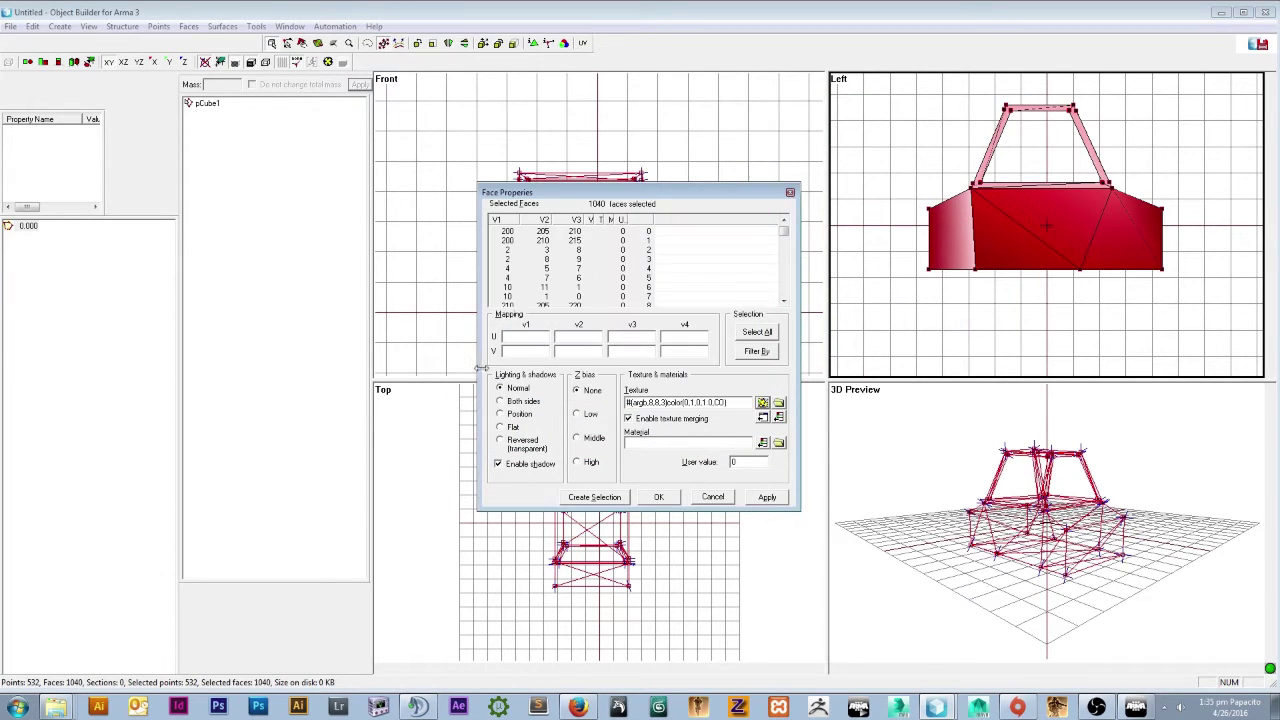
pyautogui.click(767, 497)
pyautogui.click(668, 497)
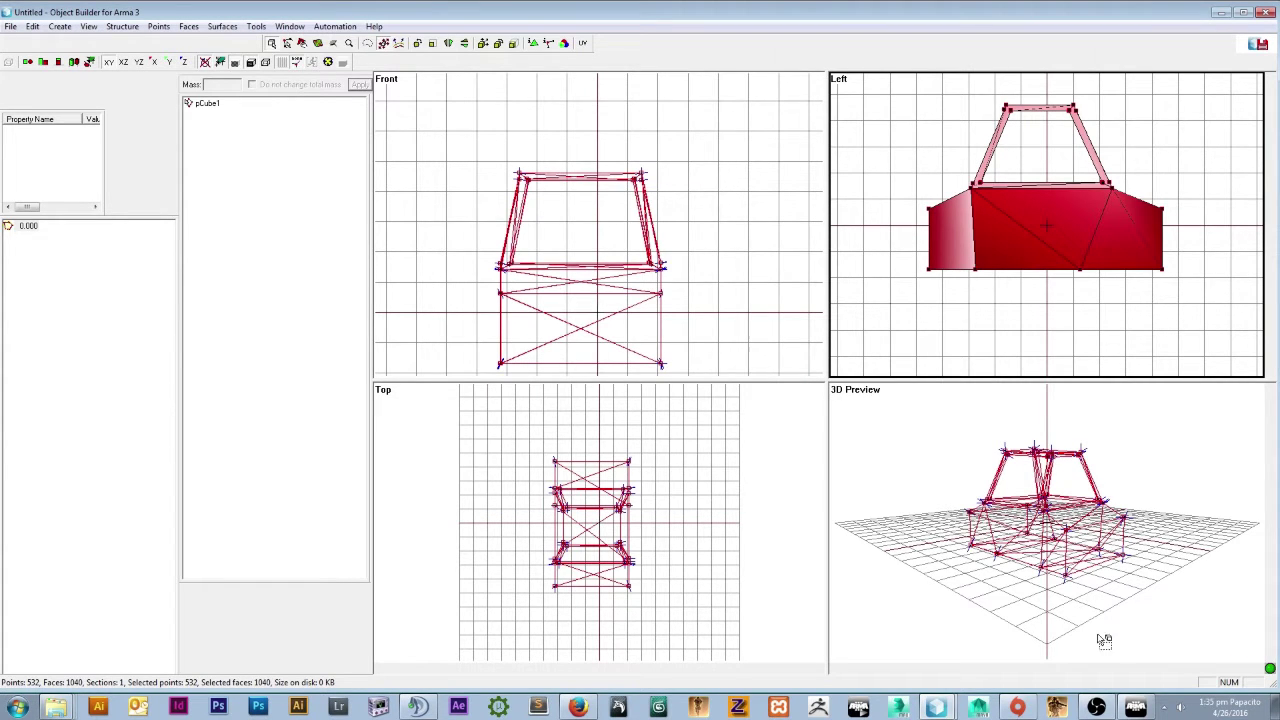
pyautogui.click(1137, 707)
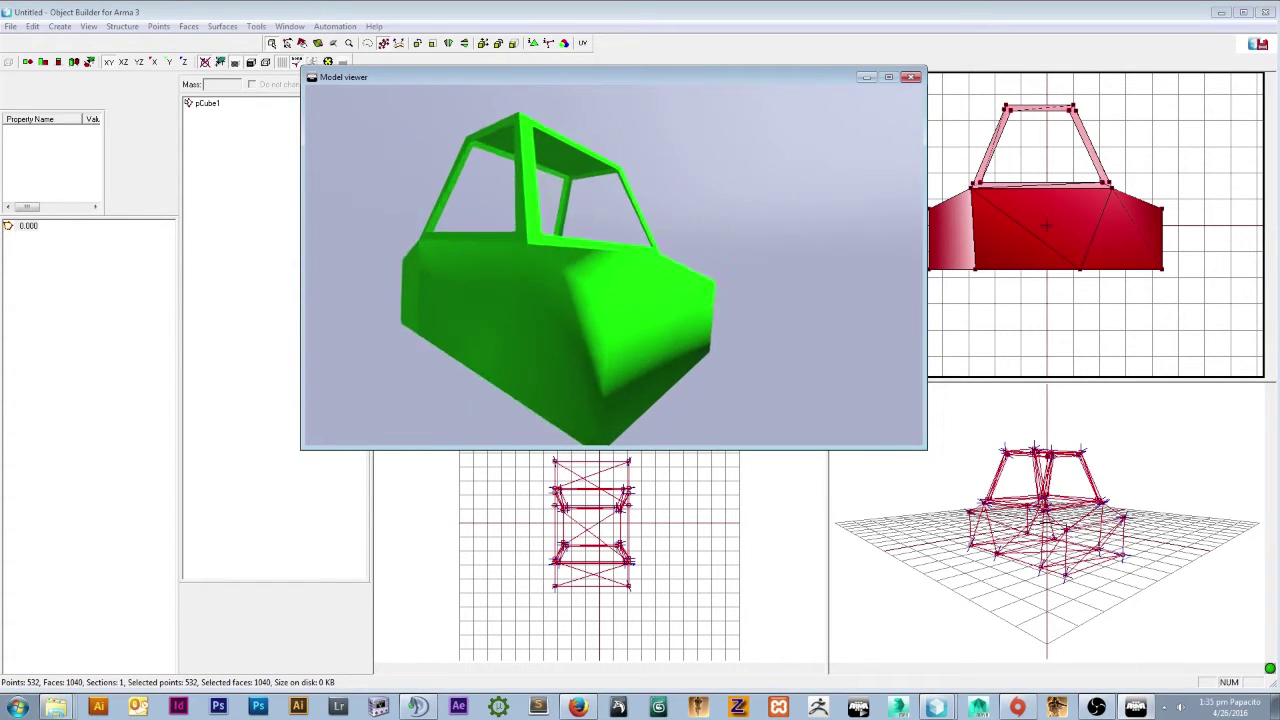
pyautogui.hotkey('alt', 'Tab')
# Set the texture of all selected faces to the muted violet-blue basic colour (128, 128, 192), type CO, and check it in the Model viewer.
pyautogui.press('e')
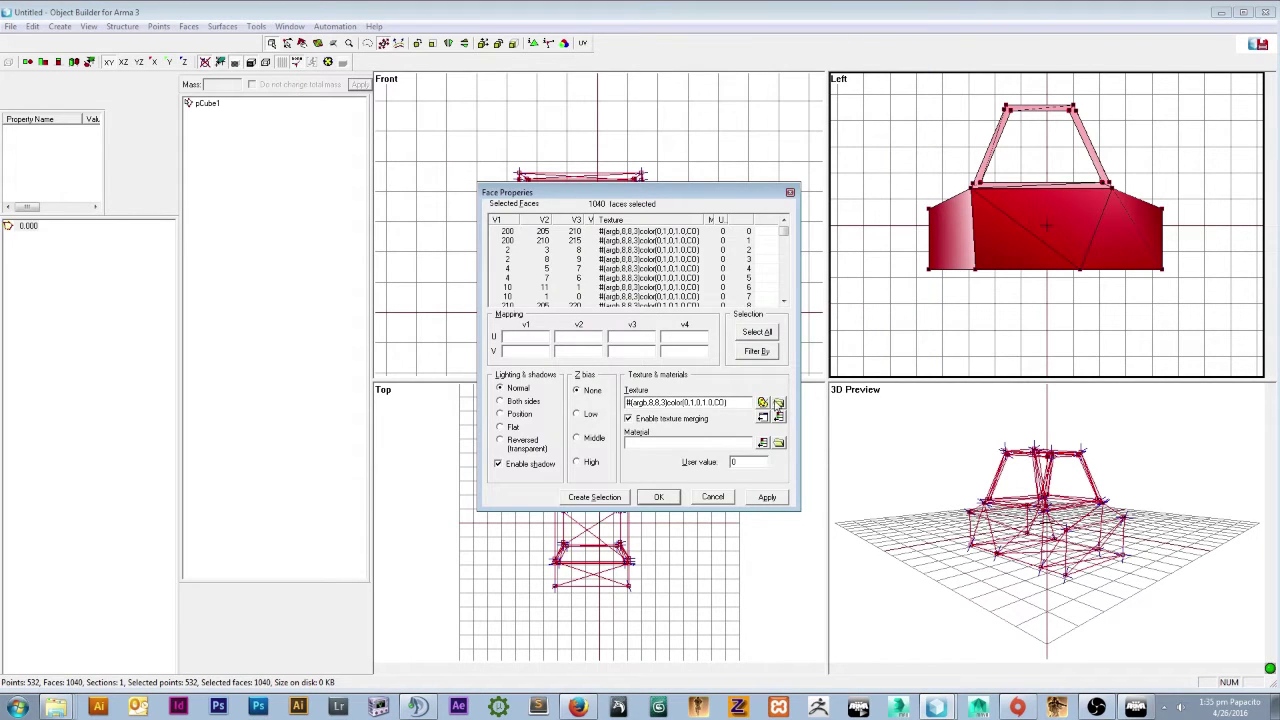
pyautogui.click(779, 404)
pyautogui.click(606, 285)
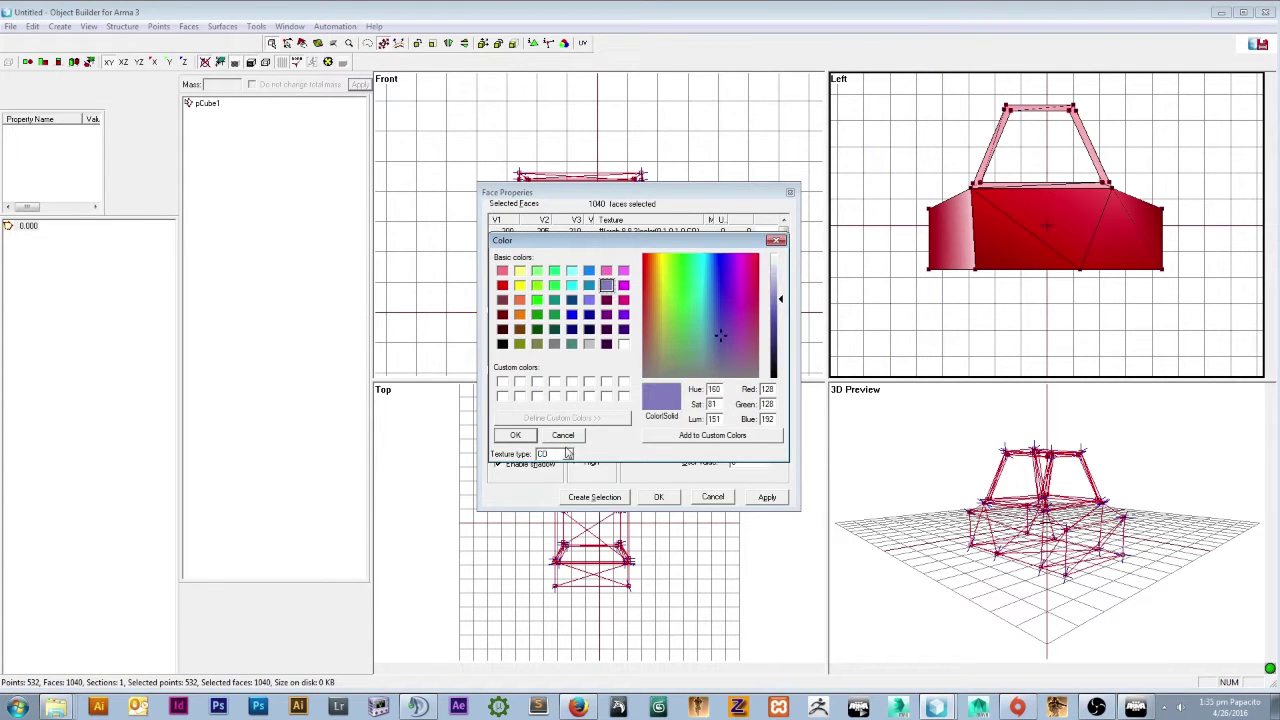
pyautogui.click(515, 437)
pyautogui.click(758, 497)
pyautogui.click(672, 498)
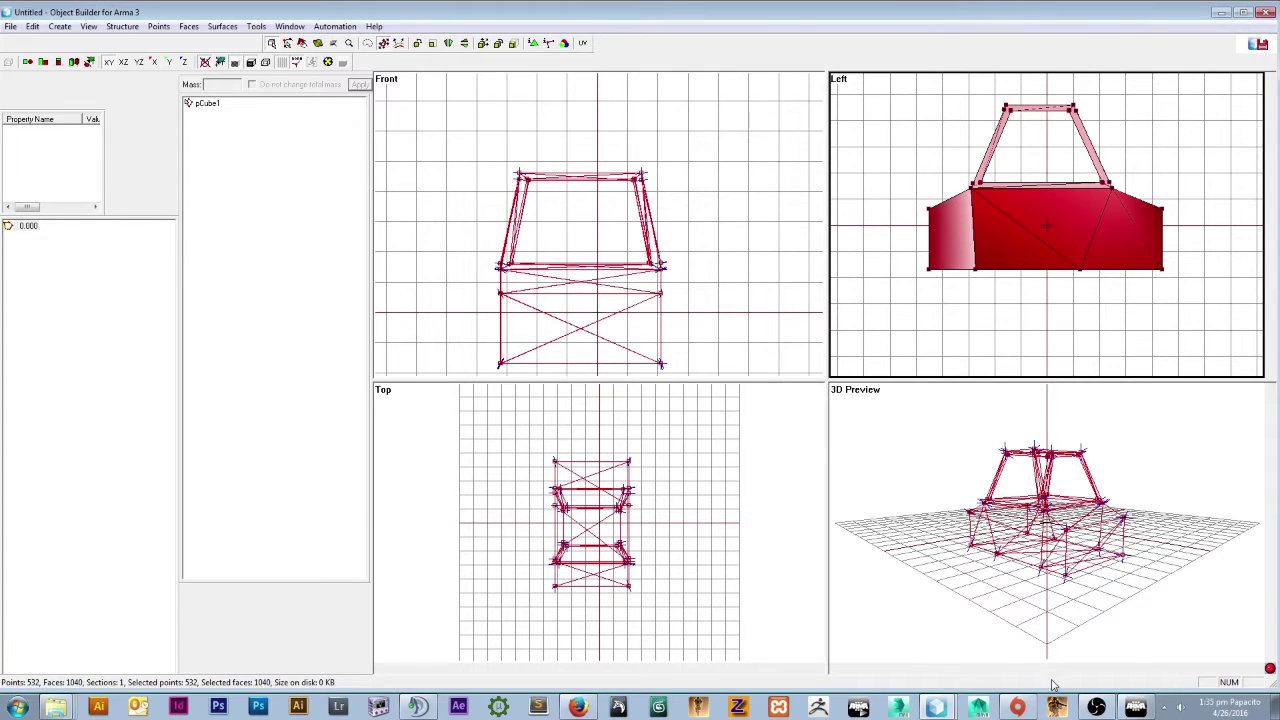
pyautogui.click(1134, 707)
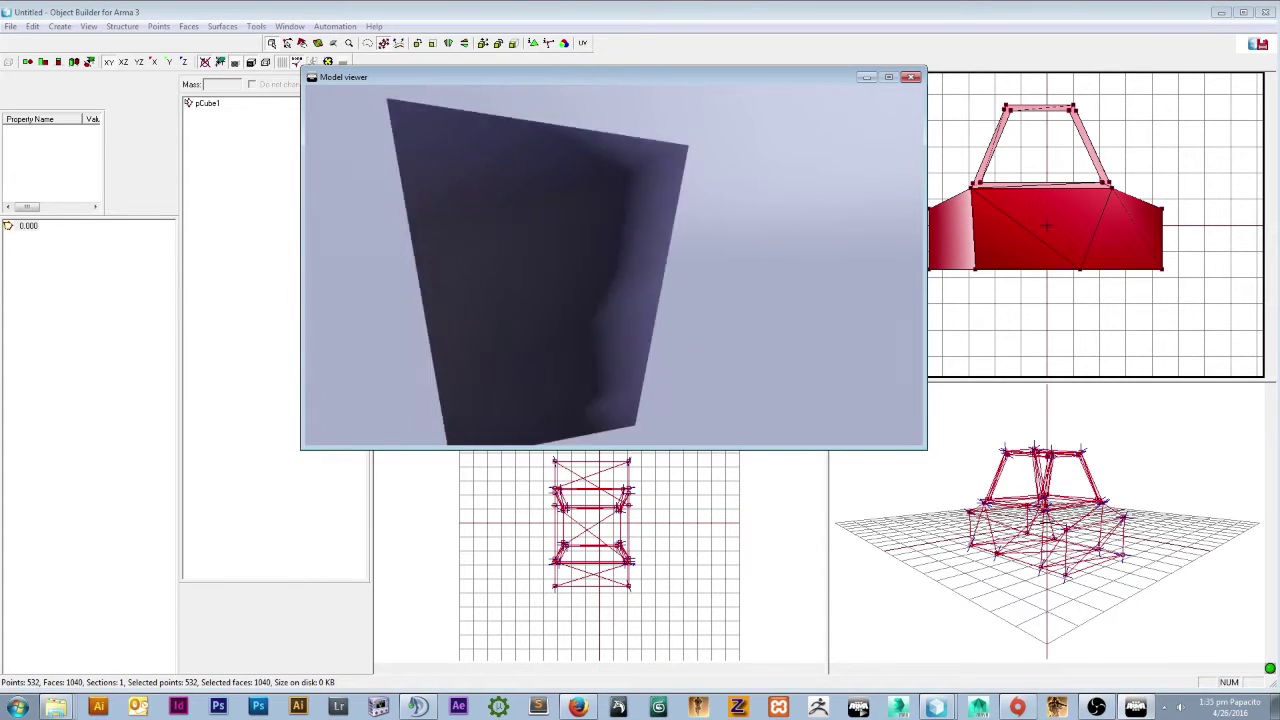
pyautogui.hotkey('alt', 'Tab')
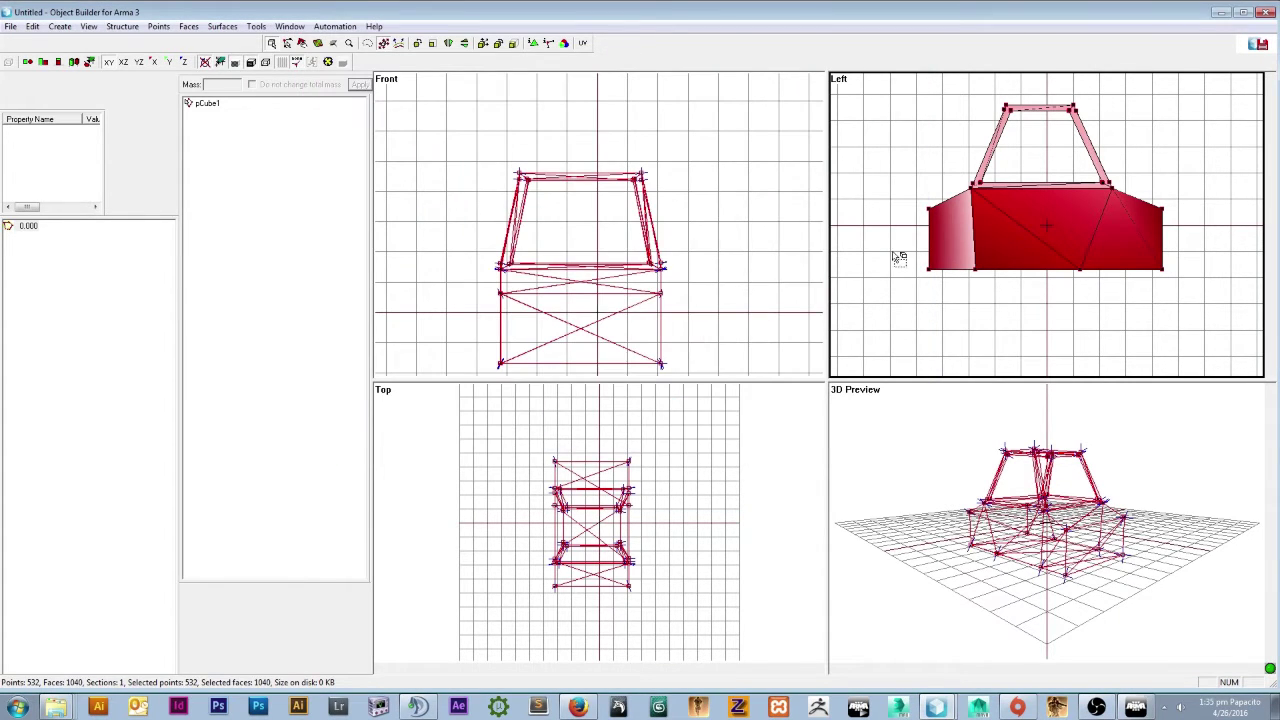
# Browse for a face texture on the P: drive and select policecamo.tga in the texture folder of DHI_police.
pyautogui.press('e')
pyautogui.click(780, 402)
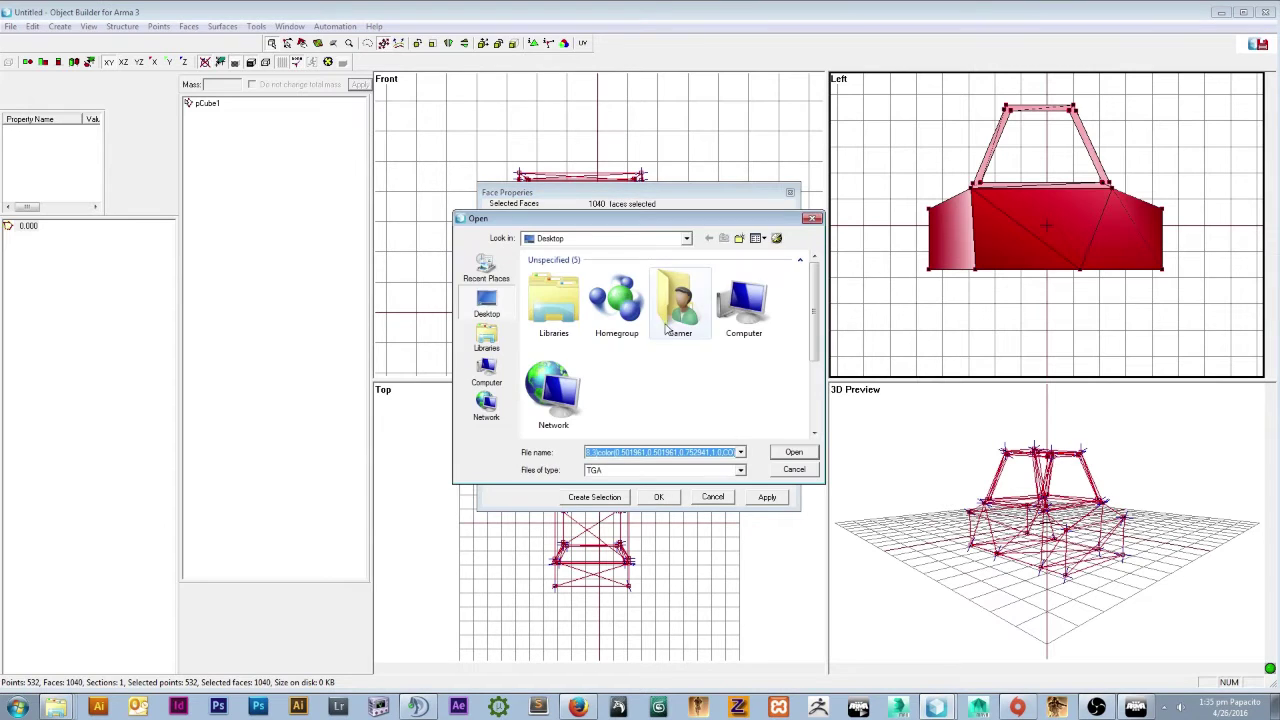
pyautogui.click(487, 371)
pyautogui.scroll(-3, 669, 377)
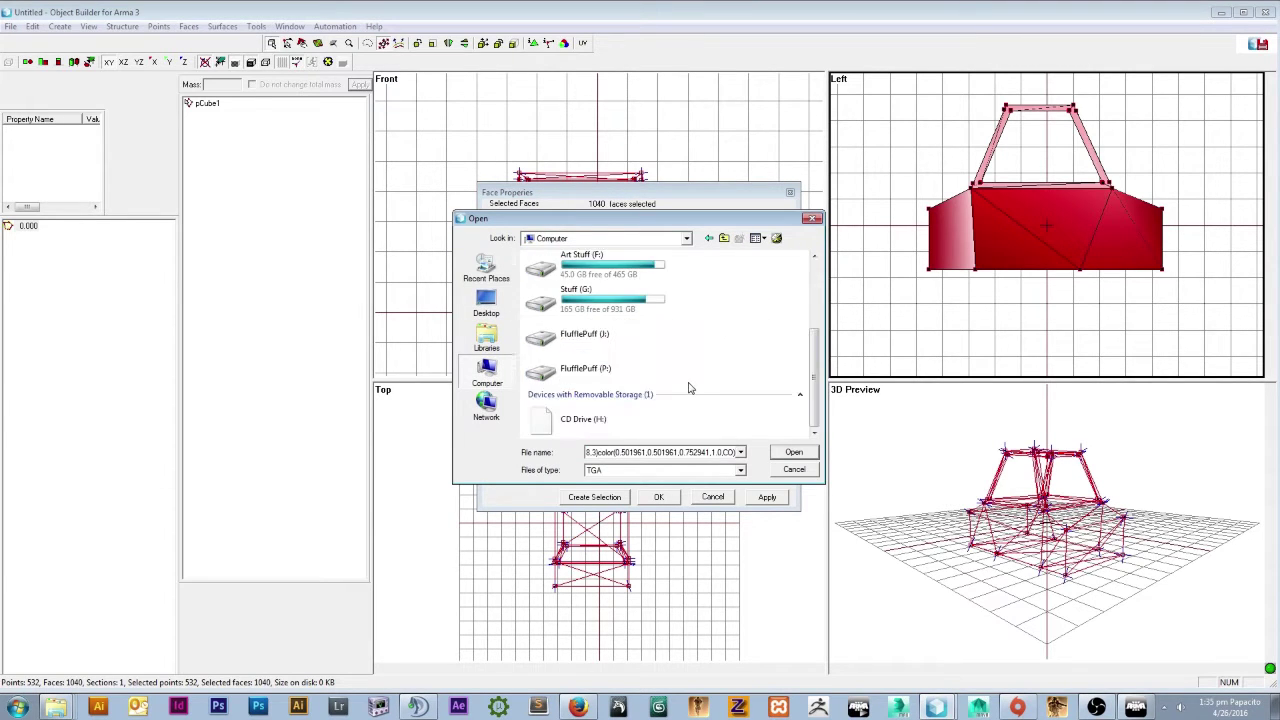
pyautogui.doubleClick(575, 373)
pyautogui.doubleClick(558, 348)
pyautogui.doubleClick(556, 336)
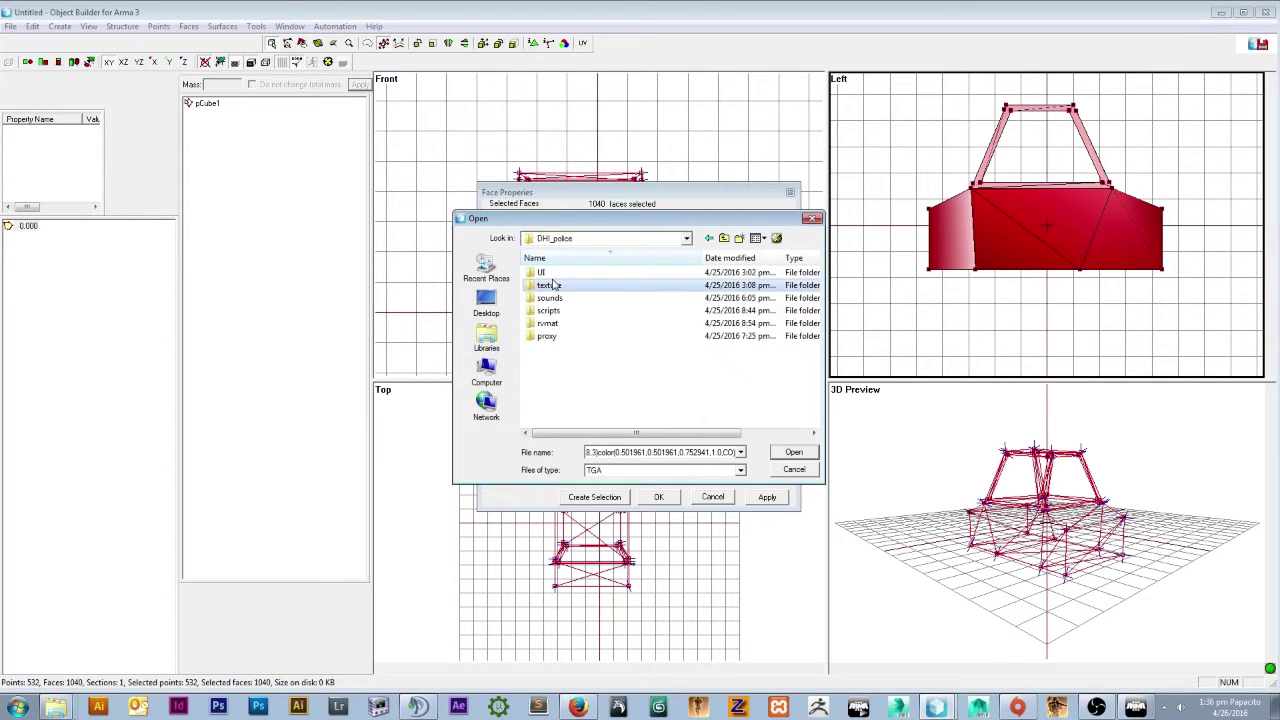
pyautogui.doubleClick(549, 286)
pyautogui.click(561, 289)
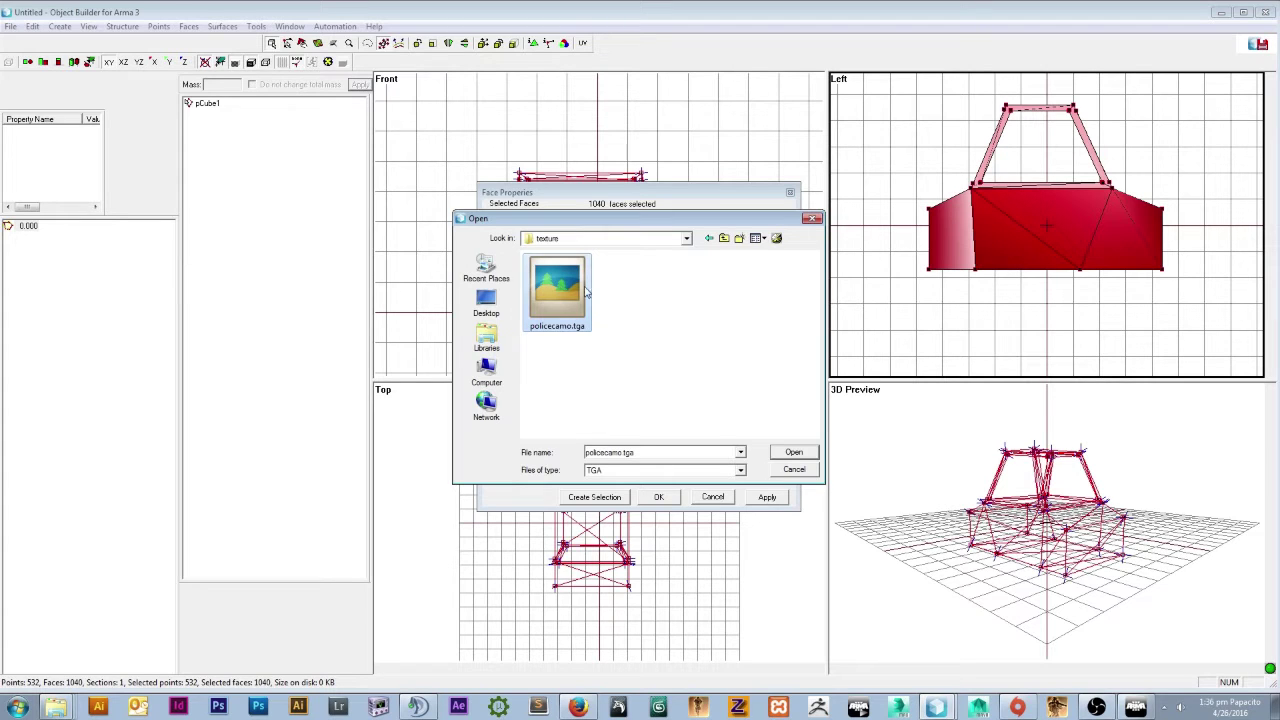
# Try to bring up Photoshop, and dismiss the texture browser and the Face Properties dialog without applying a texture file.
pyautogui.click(257, 707)
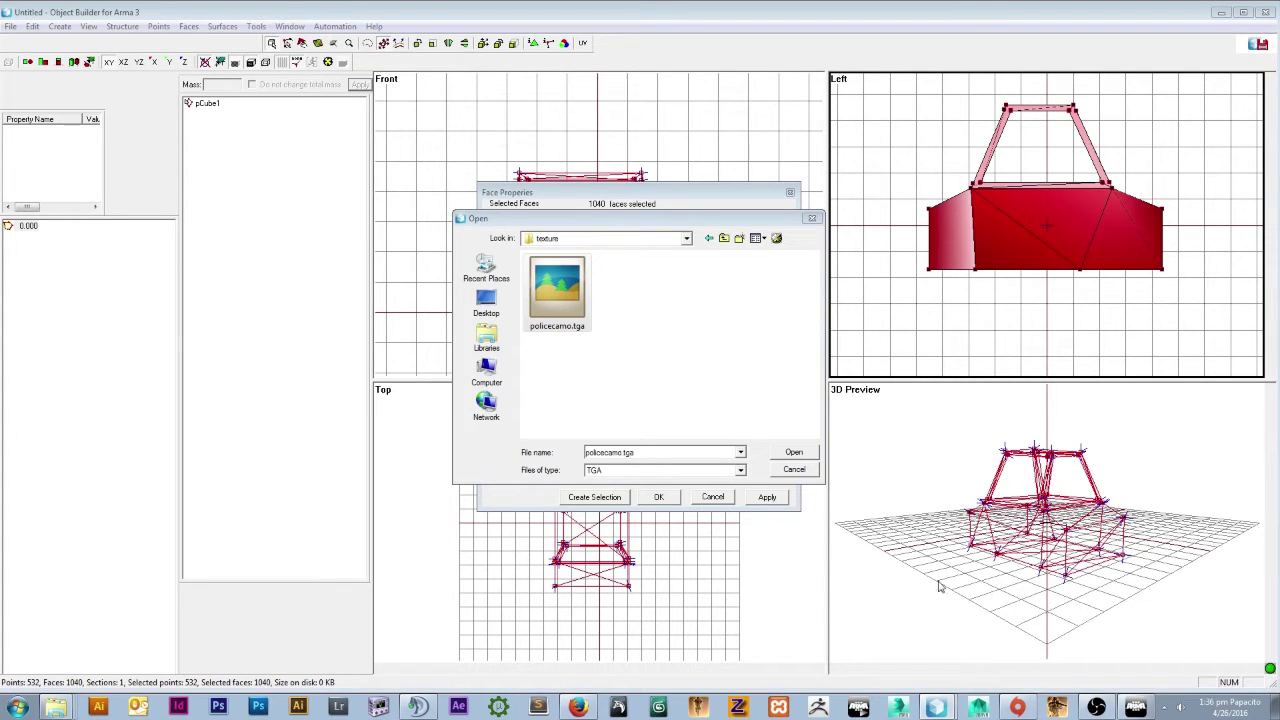
pyautogui.click(259, 708)
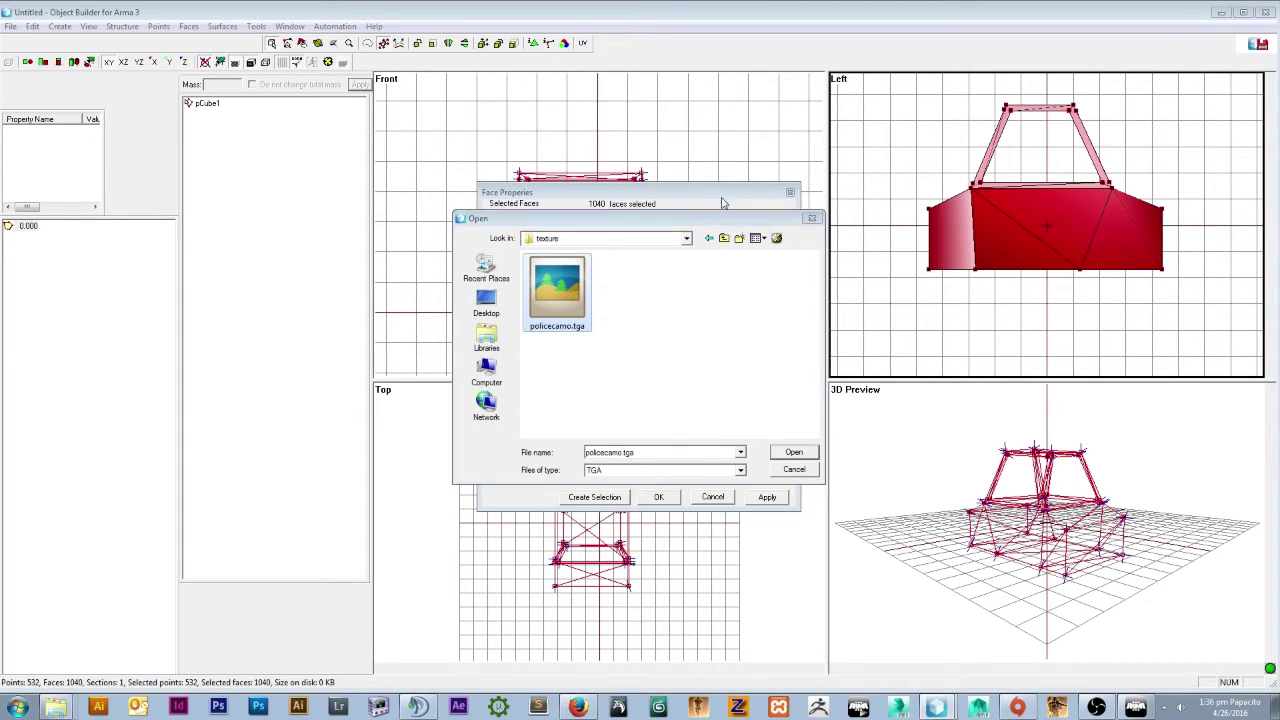
pyautogui.moveTo(703, 219); pyautogui.dragTo(655, 191)
pyautogui.click(746, 442)
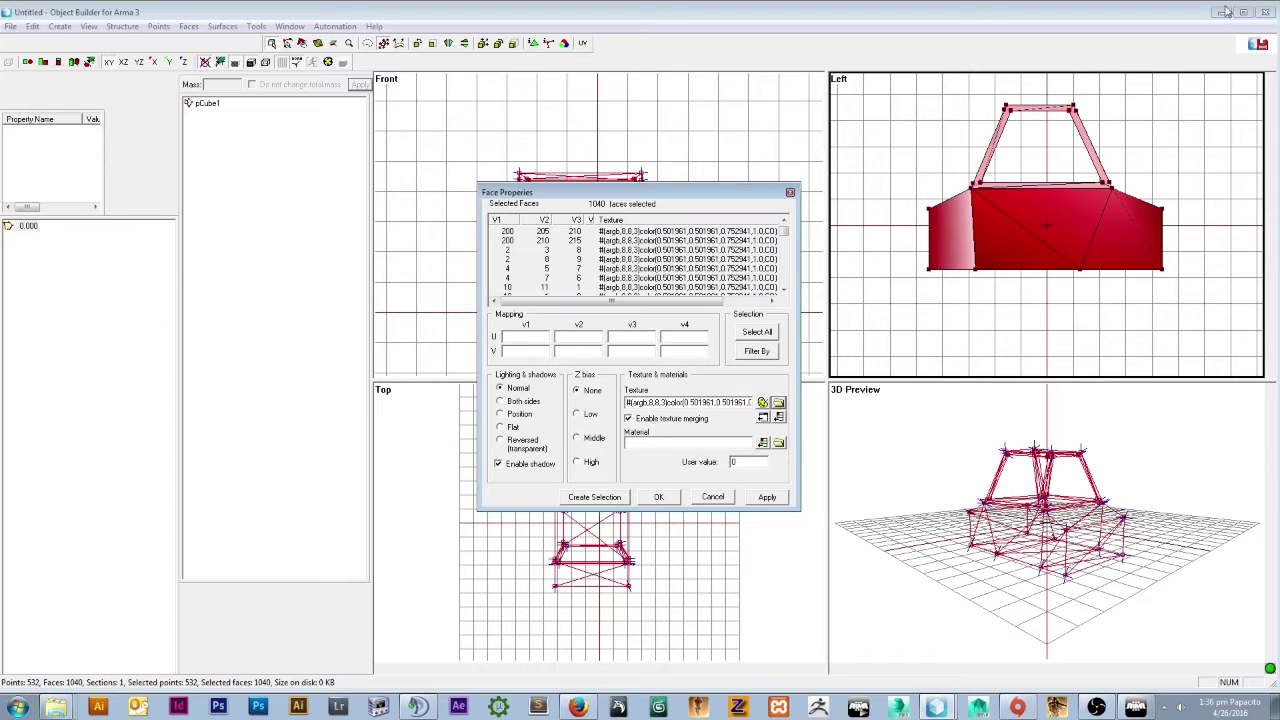
pyautogui.click(699, 496)
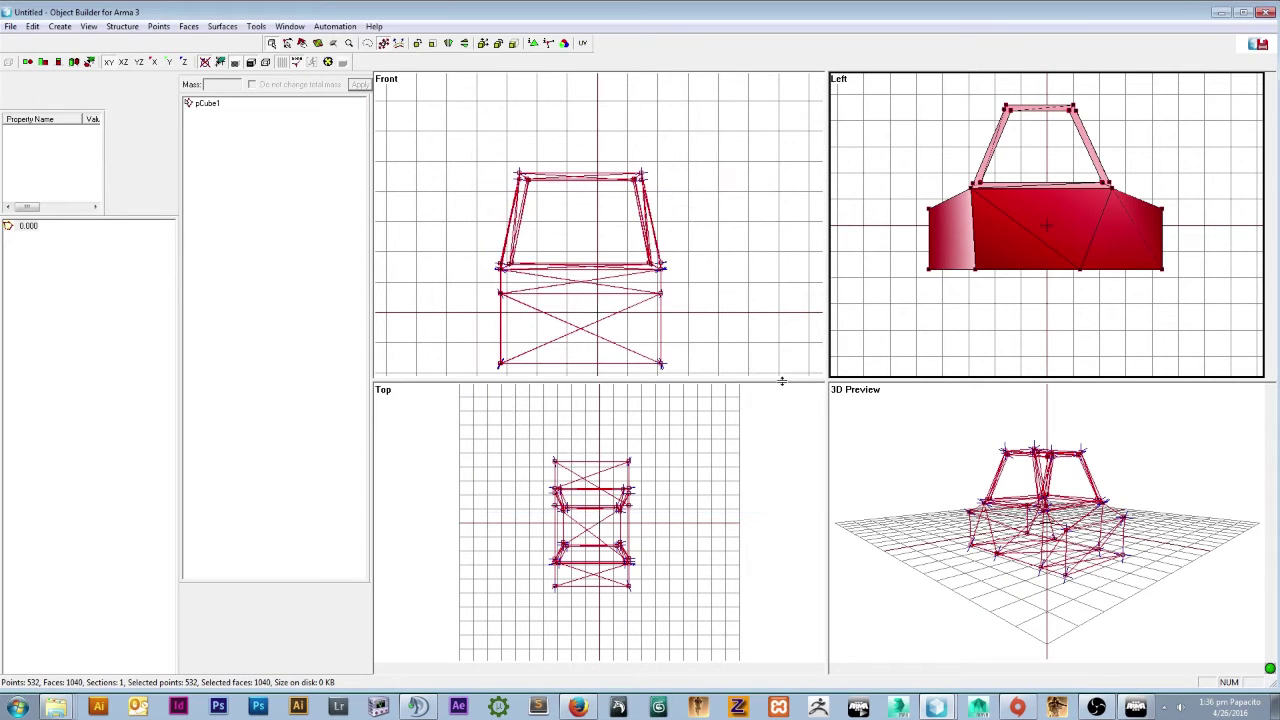
# Close the Model viewer and minimize both Object Builder windows to reach the desktop.
pyautogui.click(1220, 12)
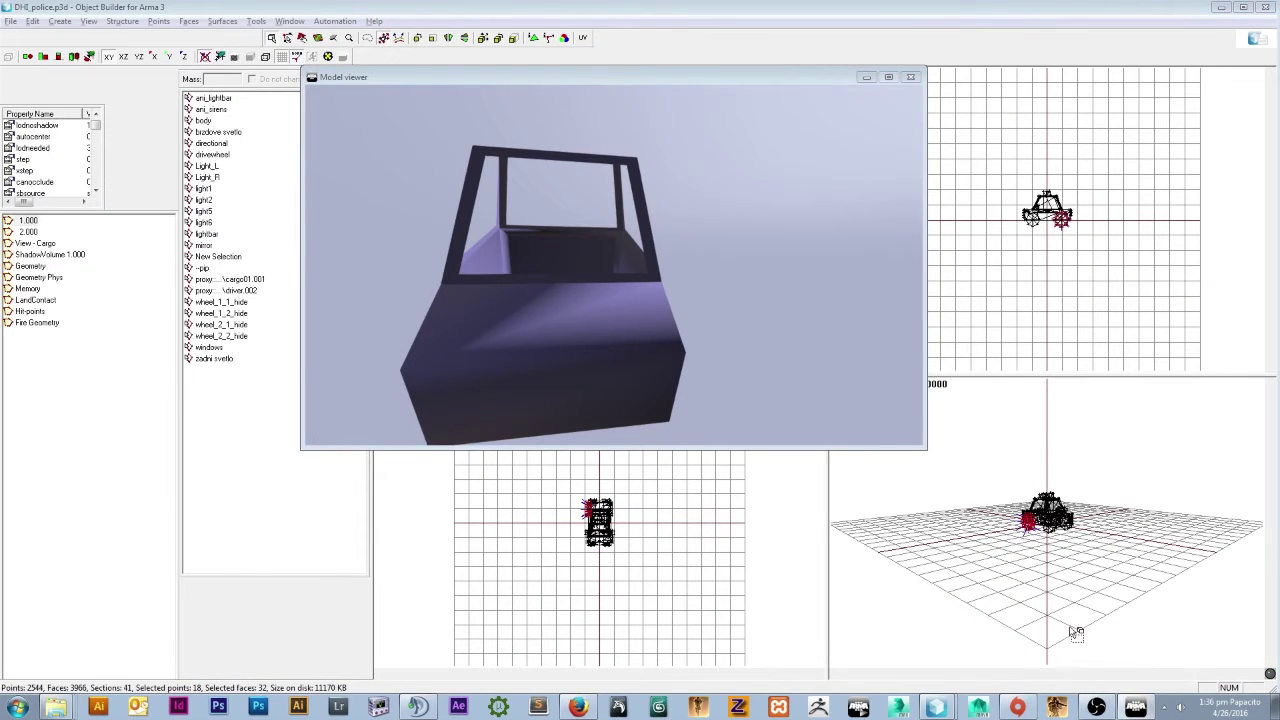
pyautogui.click(1131, 686)
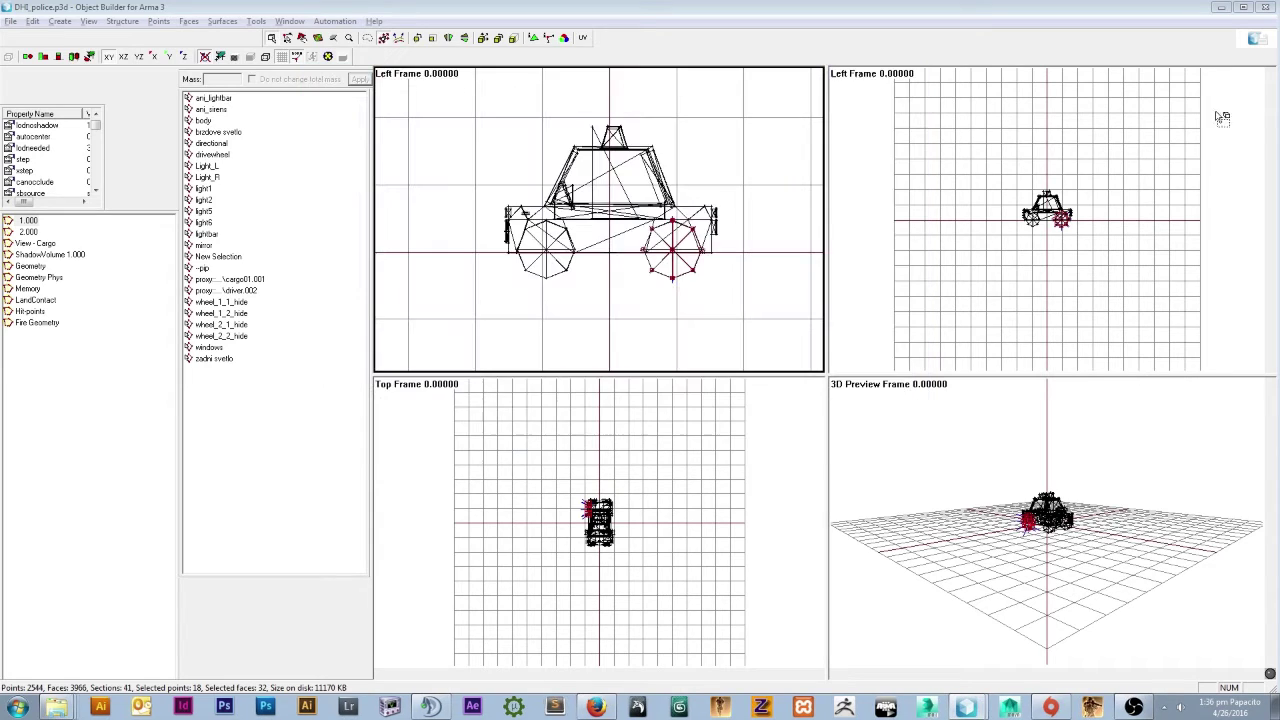
pyautogui.click(1222, 8)
pyautogui.click(831, 83)
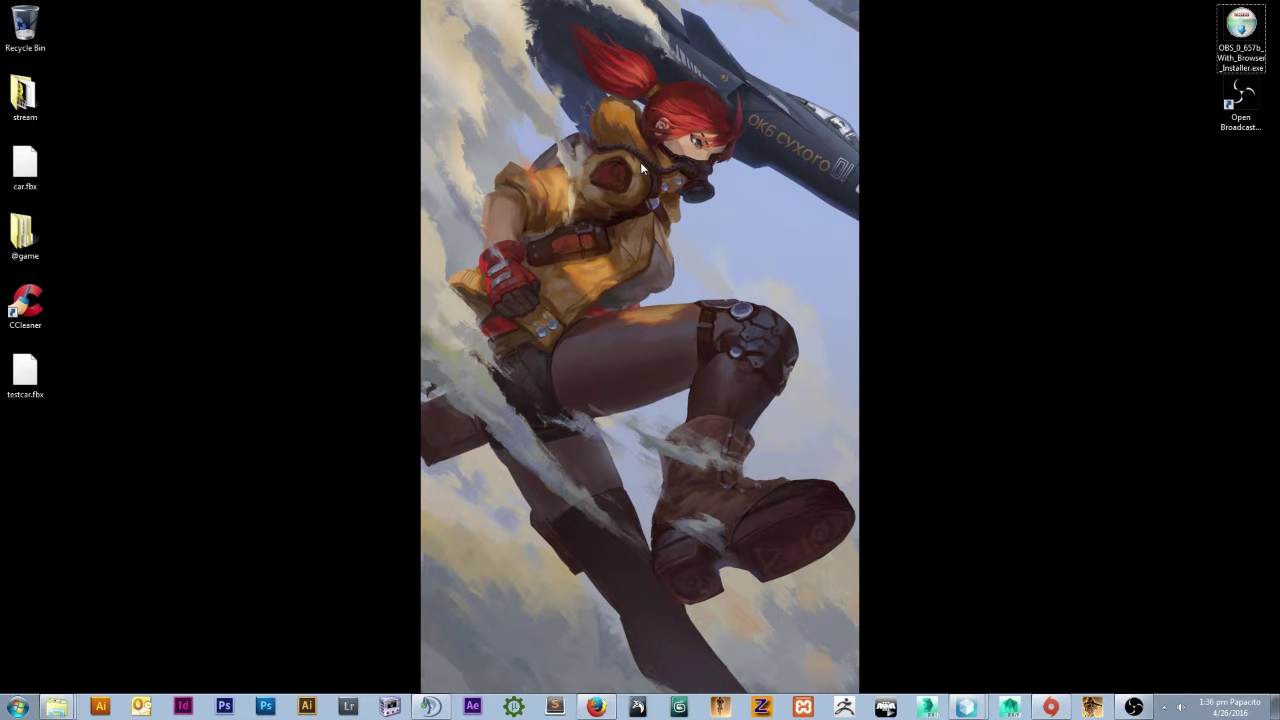
# End the Photoshop.exe process in Windows Task Manager and close Task Manager.
pyautogui.hotkey('ctrl', 'shift', 'Escape')
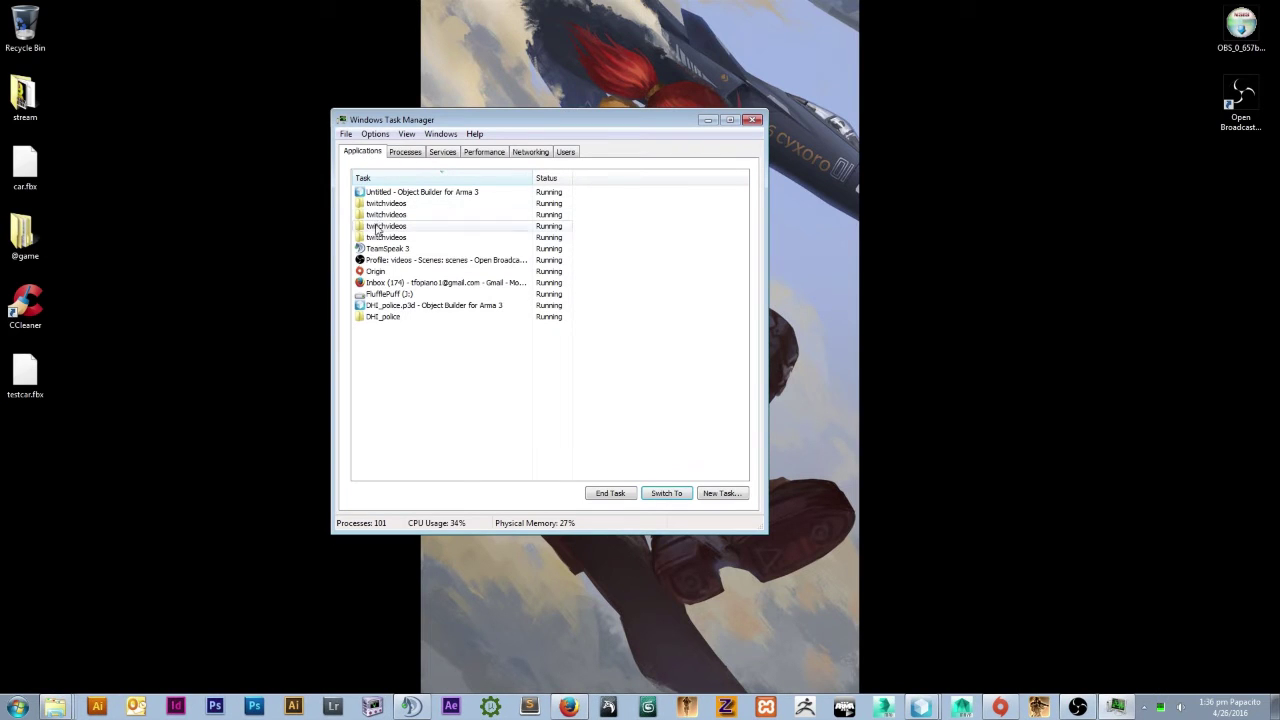
pyautogui.click(404, 153)
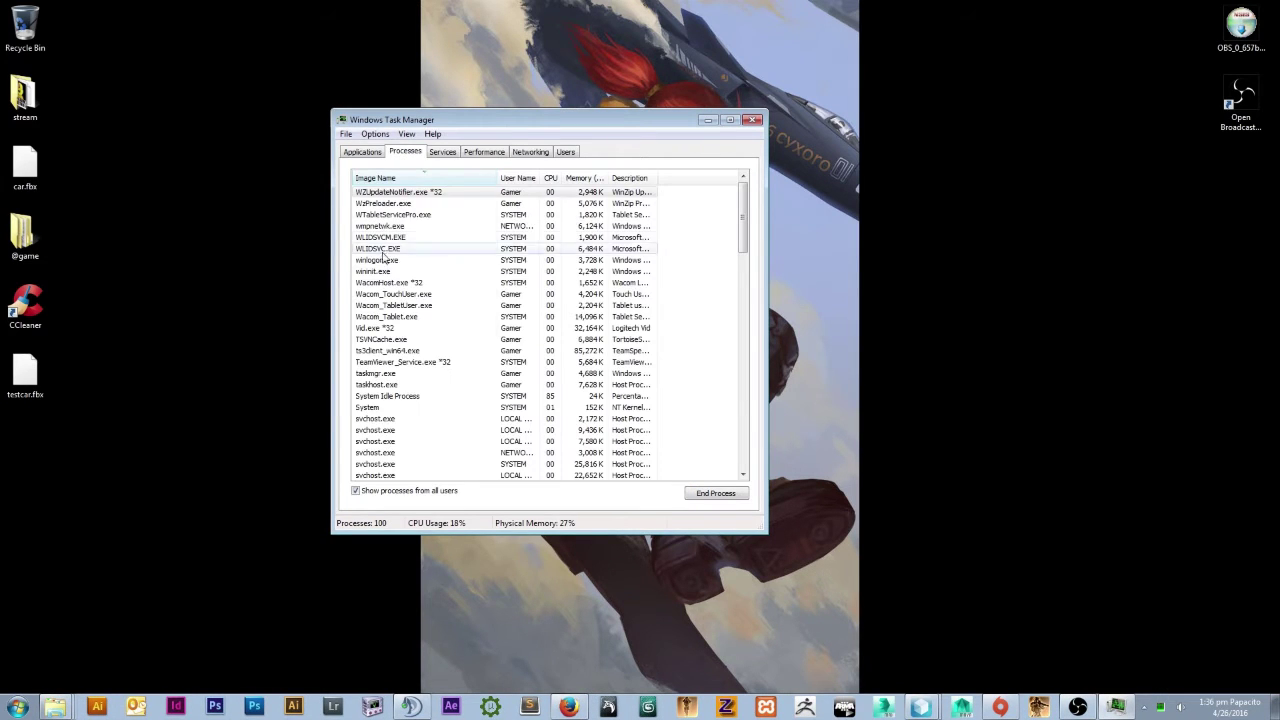
pyautogui.scroll(-10, 407, 300)
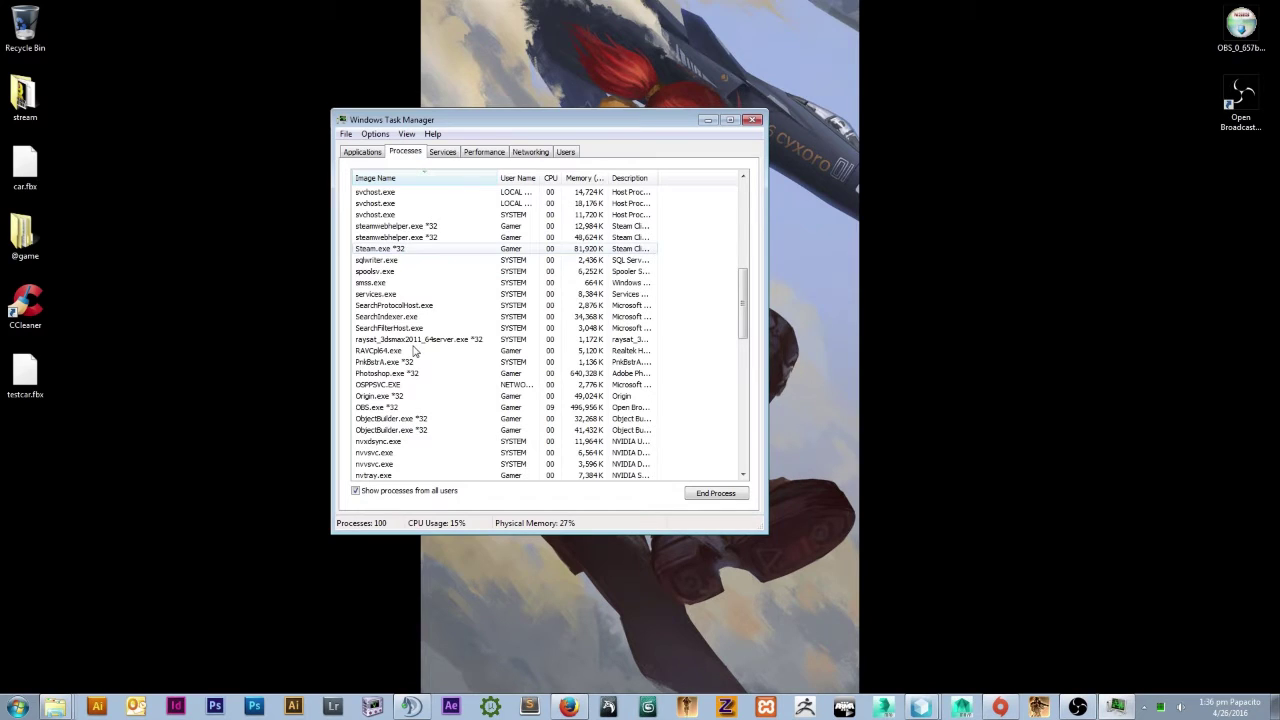
pyautogui.scroll(-4, 395, 281)
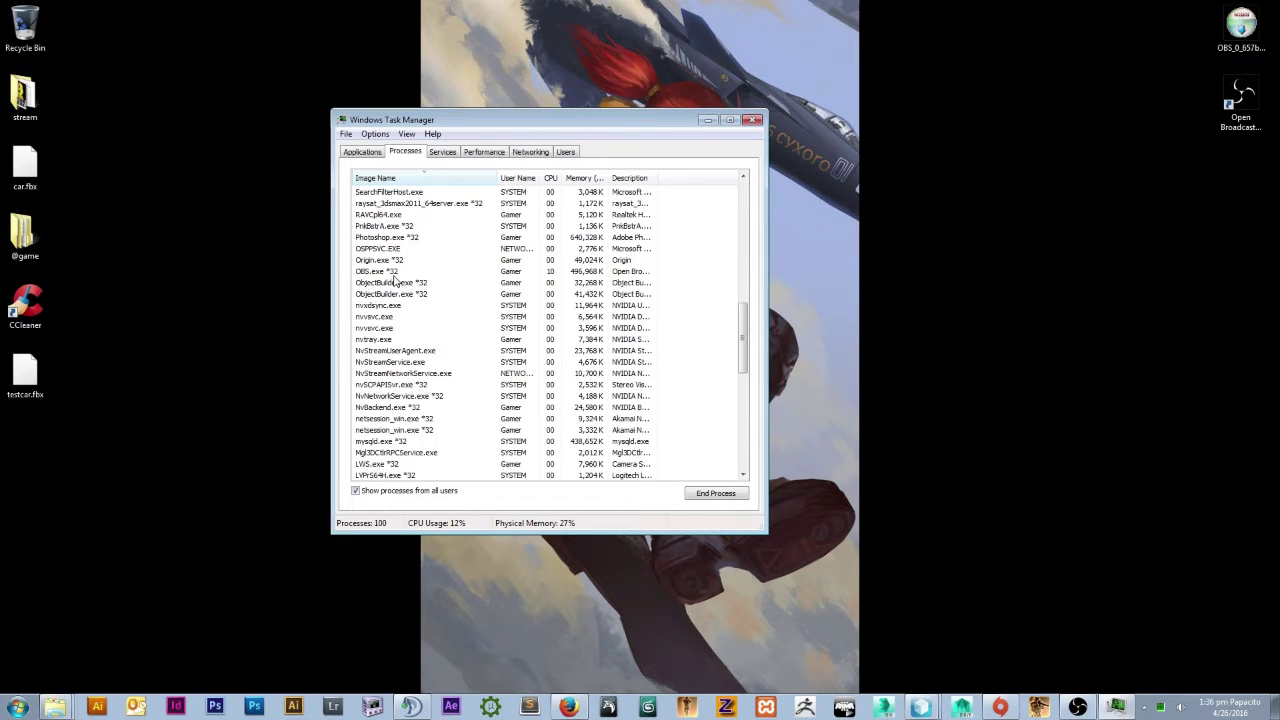
pyautogui.click(377, 179)
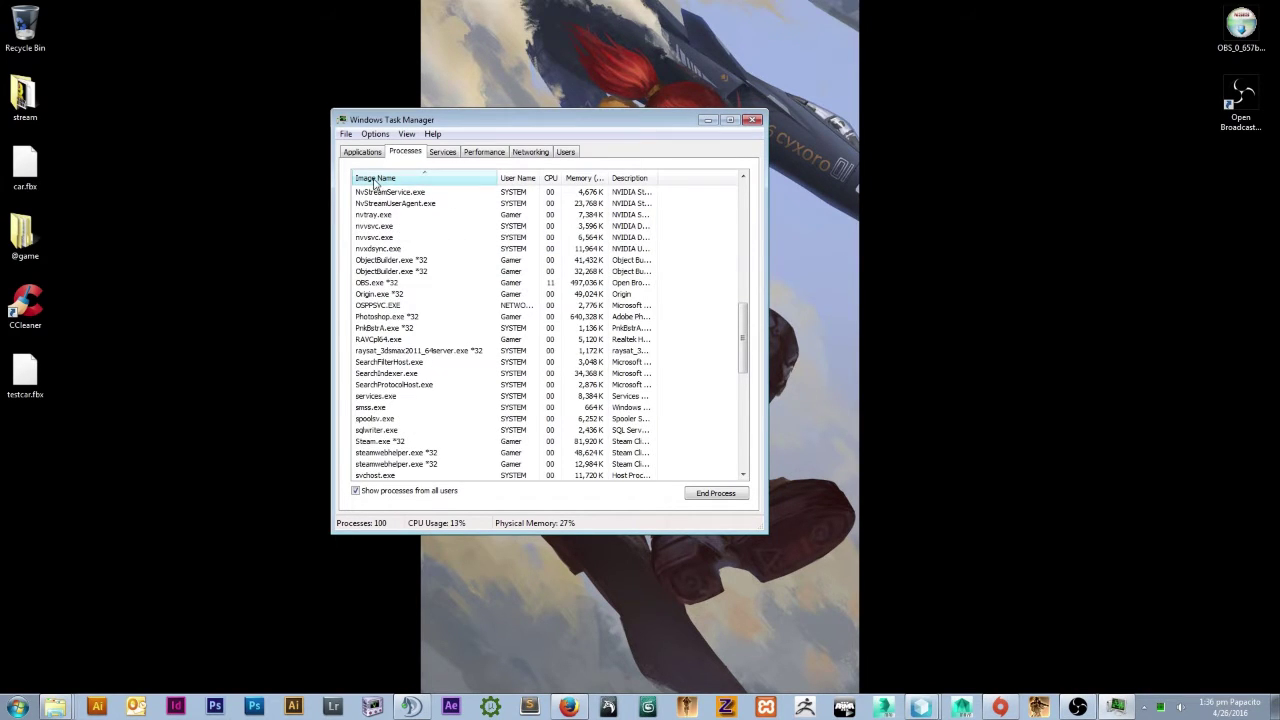
pyautogui.rightClick(399, 318)
pyautogui.click(386, 318)
pyautogui.click(707, 497)
pyautogui.click(709, 495)
pyautogui.click(684, 375)
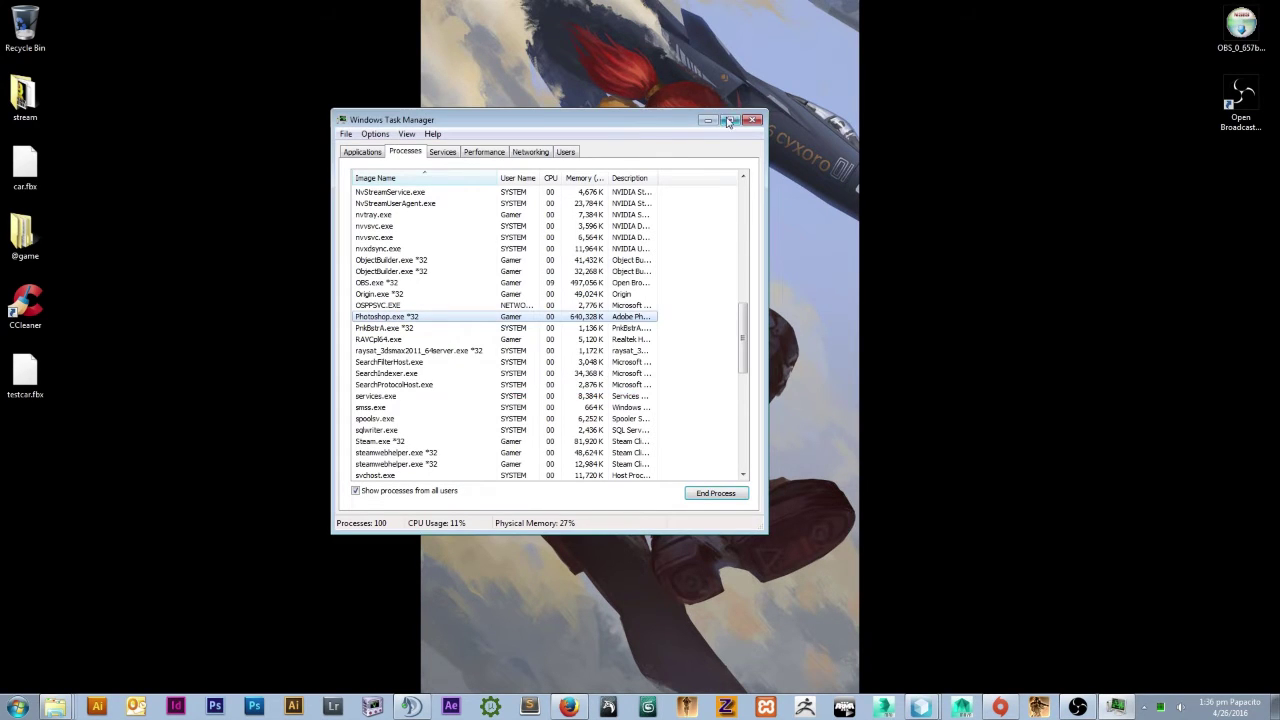
pyautogui.click(752, 119)
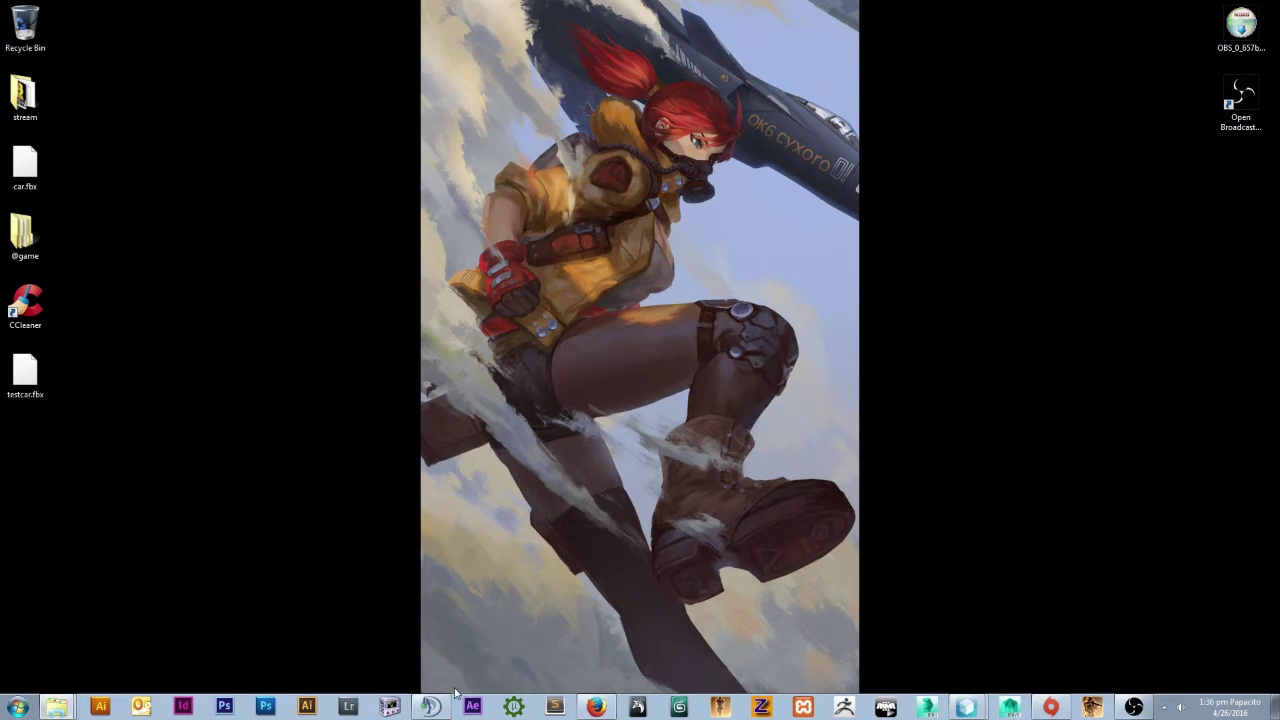
# Launch Photoshop, dismiss the 3Dconnexion notice, and browse for a file to open in the DHI_police folder on the P: drive.
pyautogui.click(272, 707)
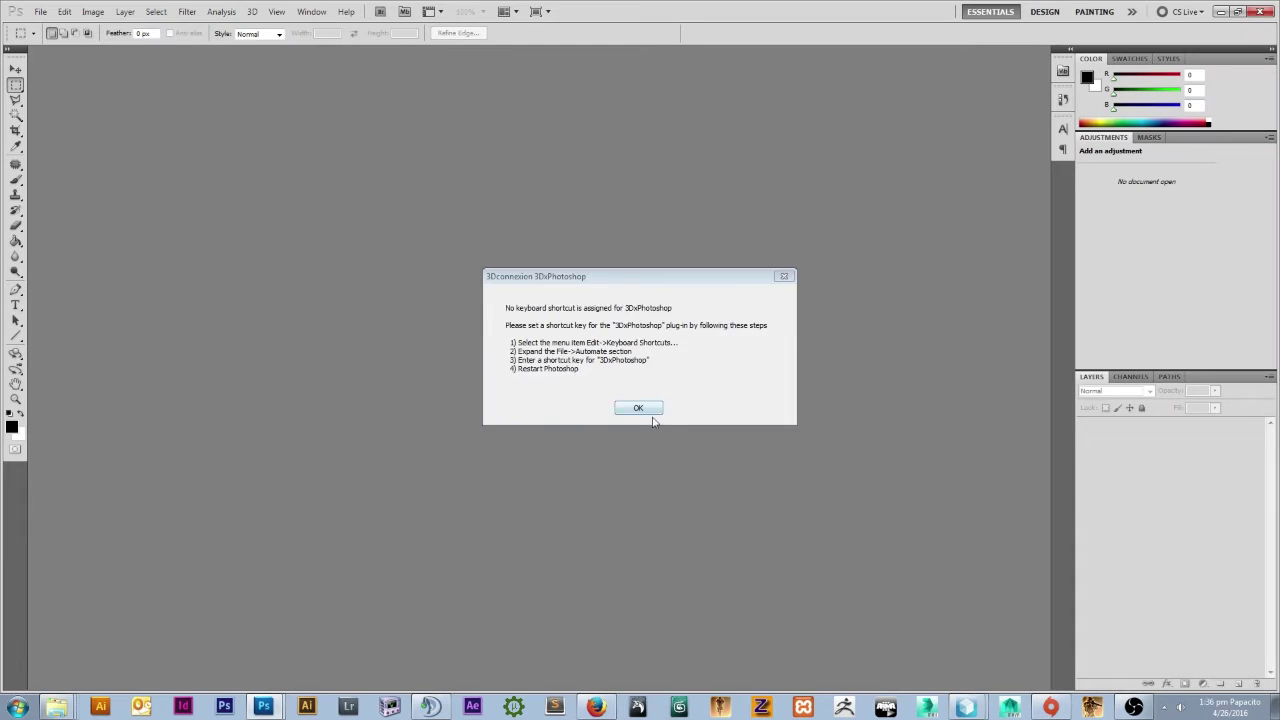
pyautogui.click(648, 410)
pyautogui.click(39, 12)
pyautogui.click(128, 49)
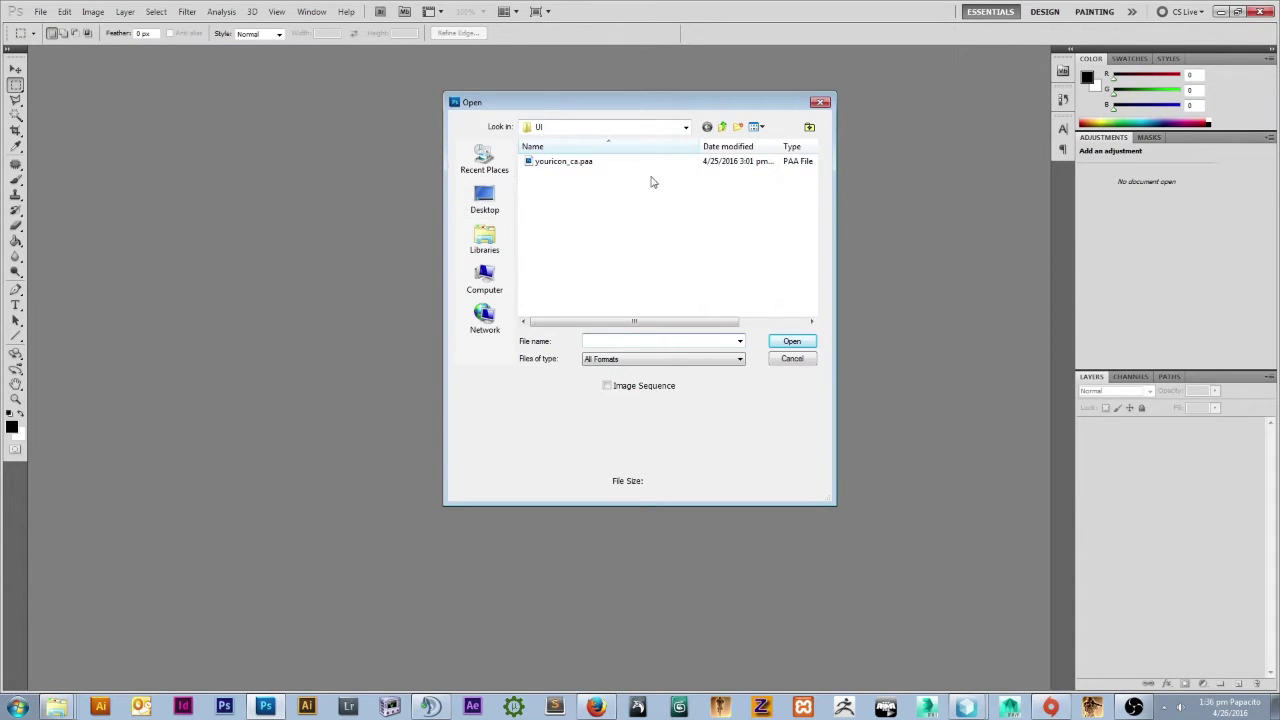
pyautogui.moveTo(830, 503); pyautogui.dragTo(988, 594)
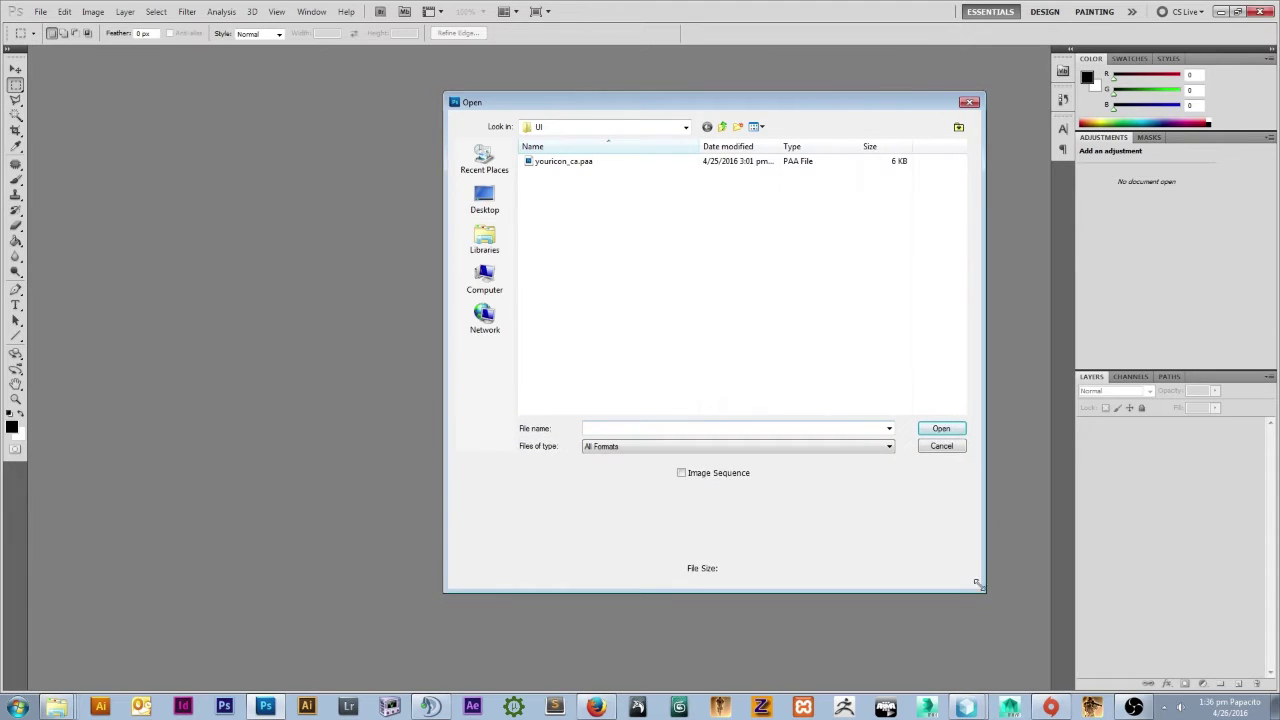
pyautogui.moveTo(726, 106); pyautogui.dragTo(632, 120)
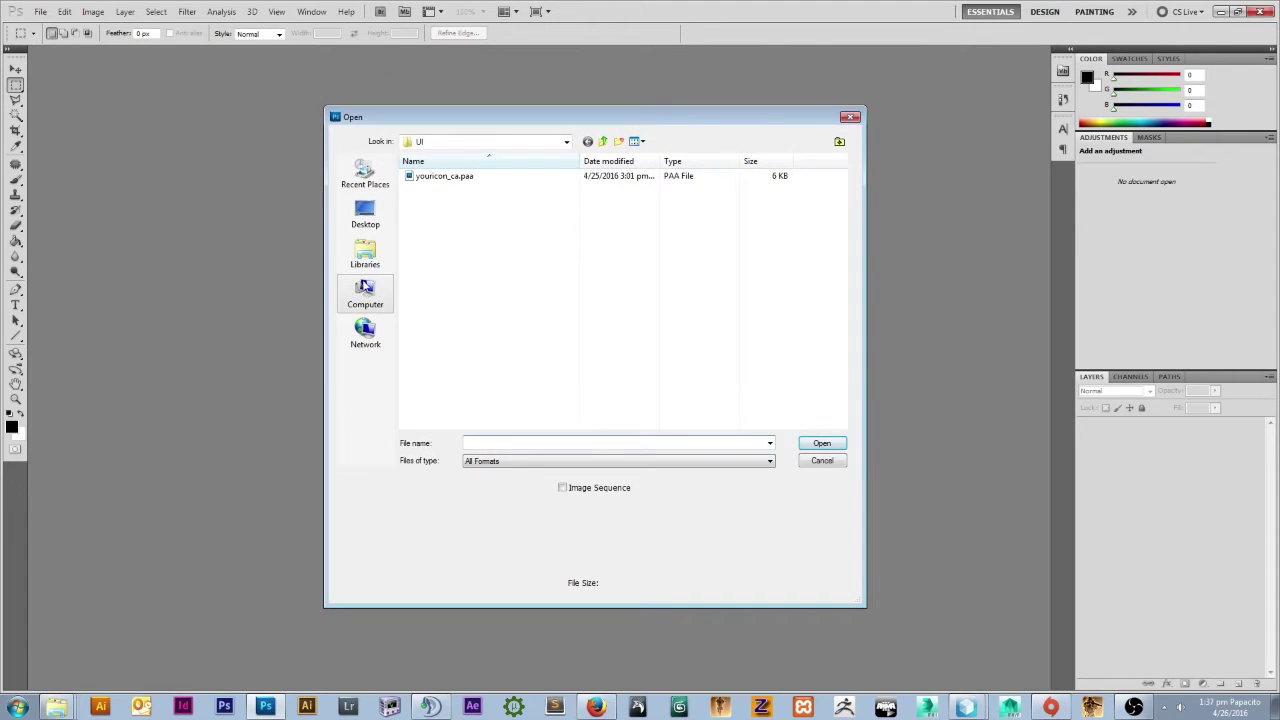
pyautogui.click(365, 295)
pyautogui.doubleClick(465, 306)
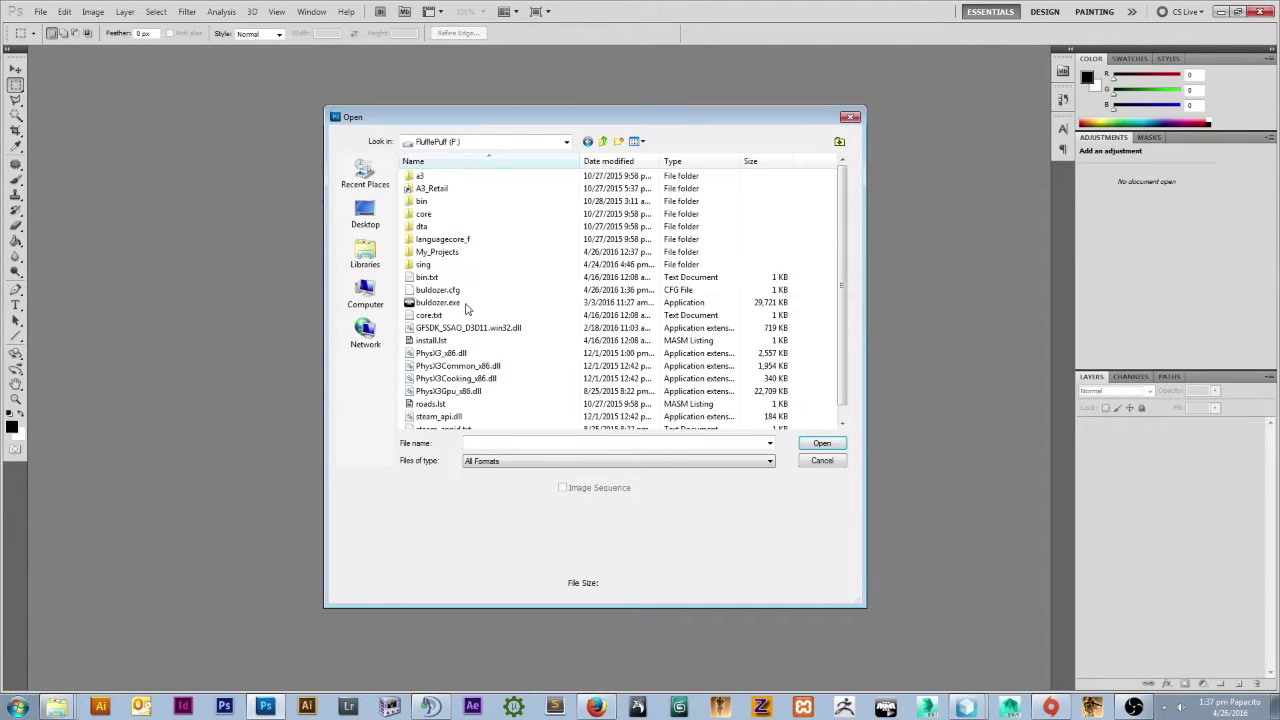
pyautogui.doubleClick(440, 252)
pyautogui.doubleClick(437, 244)
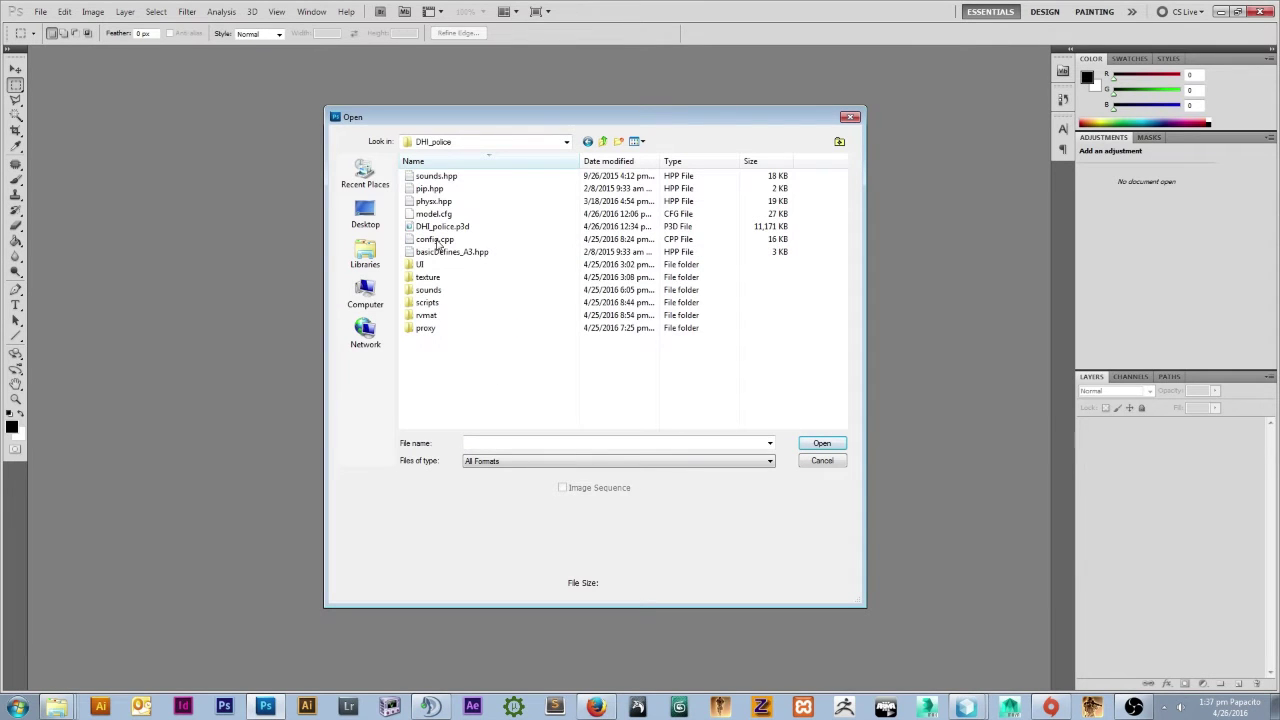
pyautogui.moveTo(528, 117); pyautogui.dragTo(563, 100)
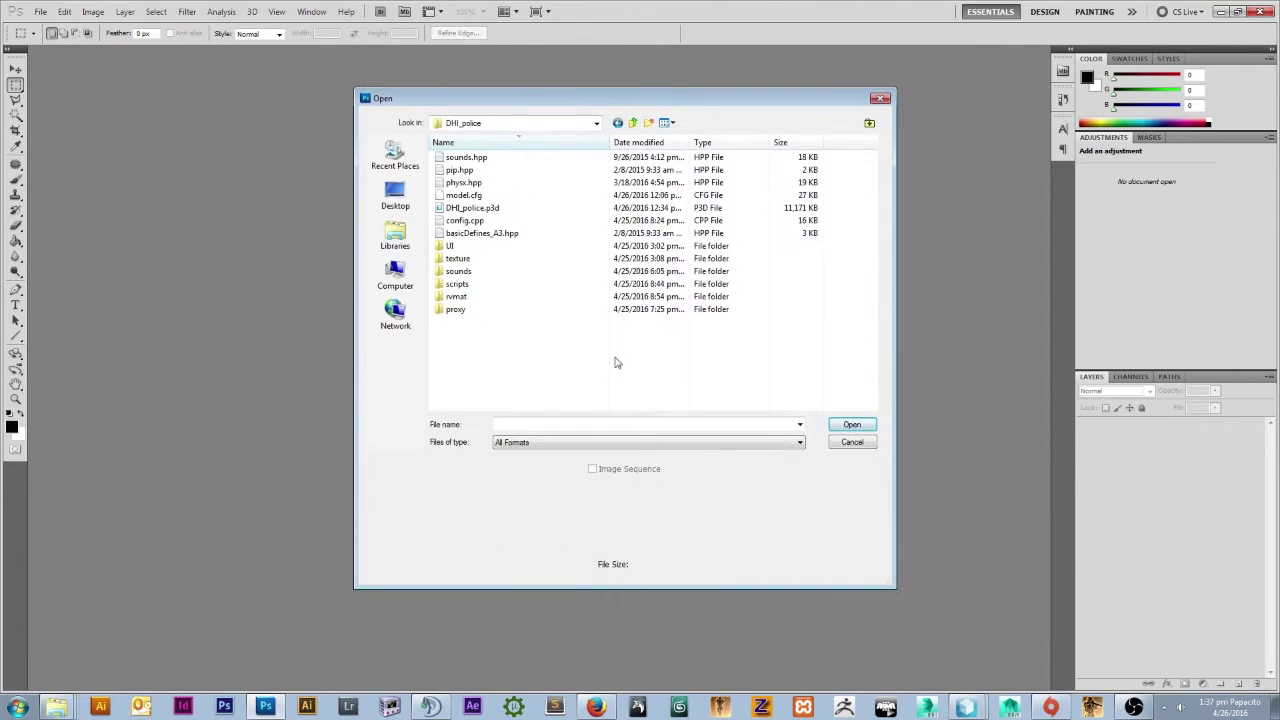
# Search Google for gimp in Firefox, view the GIMP Downloads page, and close the browser.
pyautogui.click(597, 707)
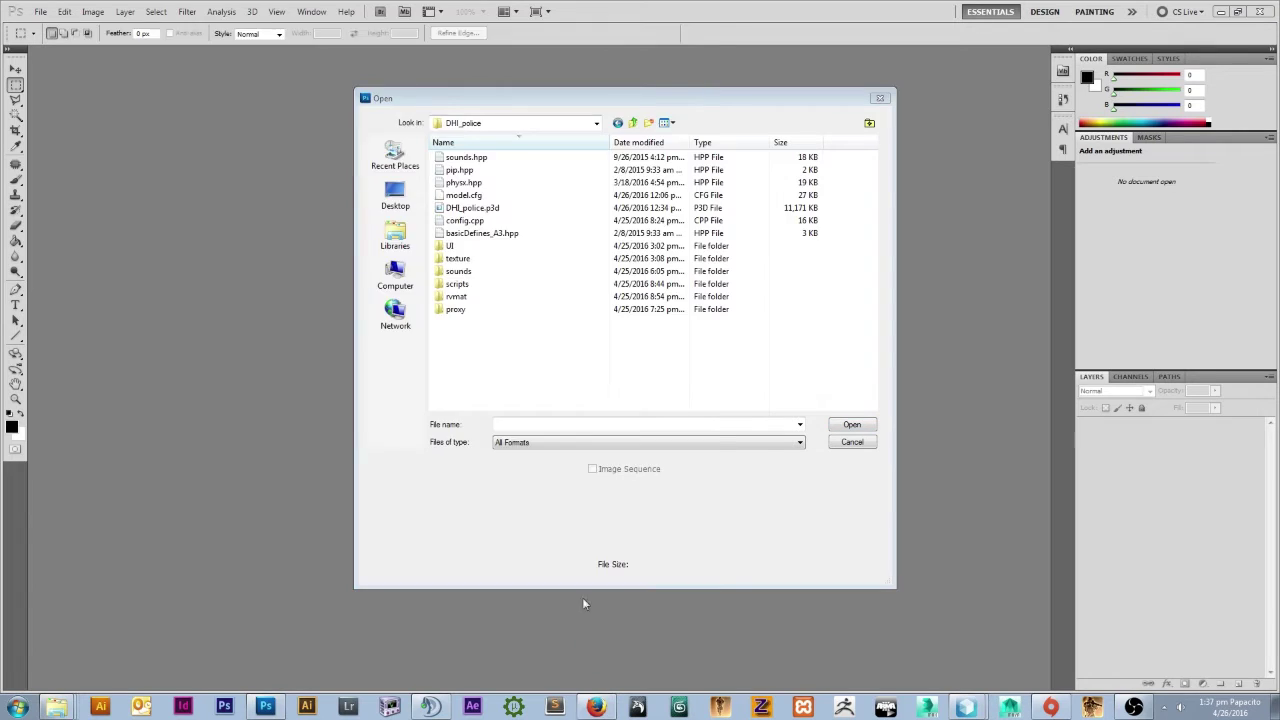
pyautogui.write('g')
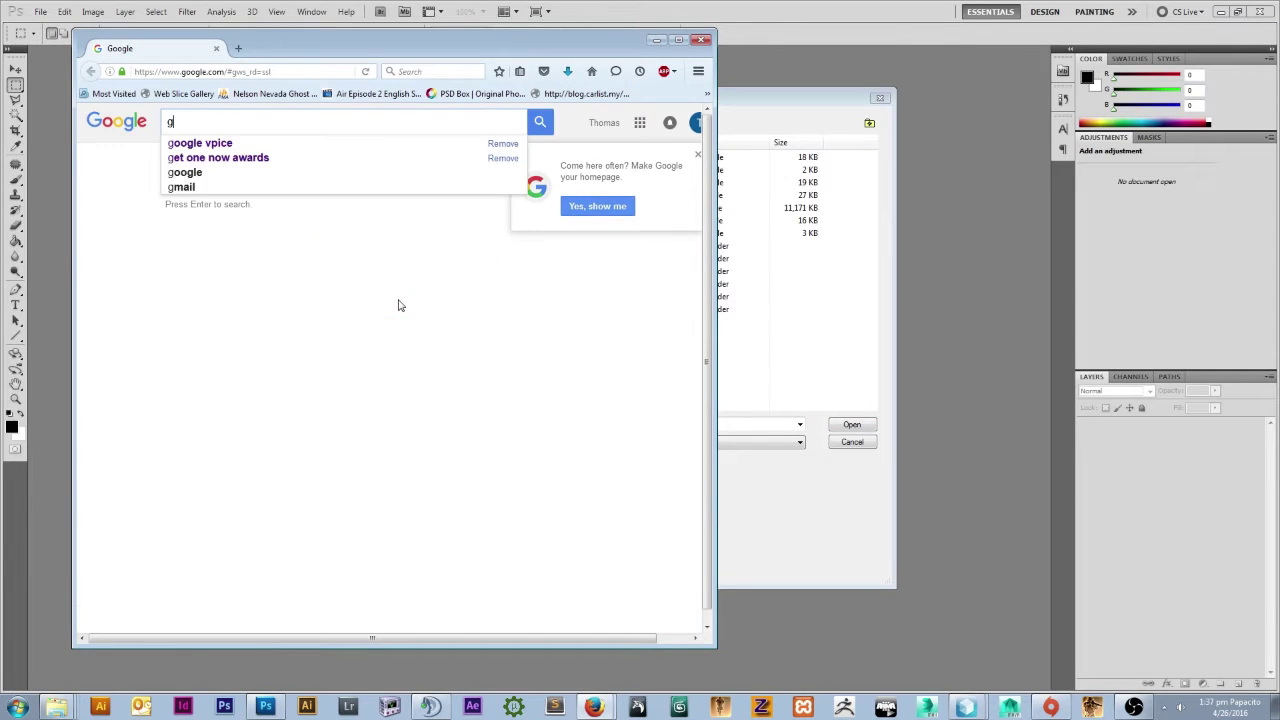
pyautogui.write('imp')
pyautogui.press('Return')
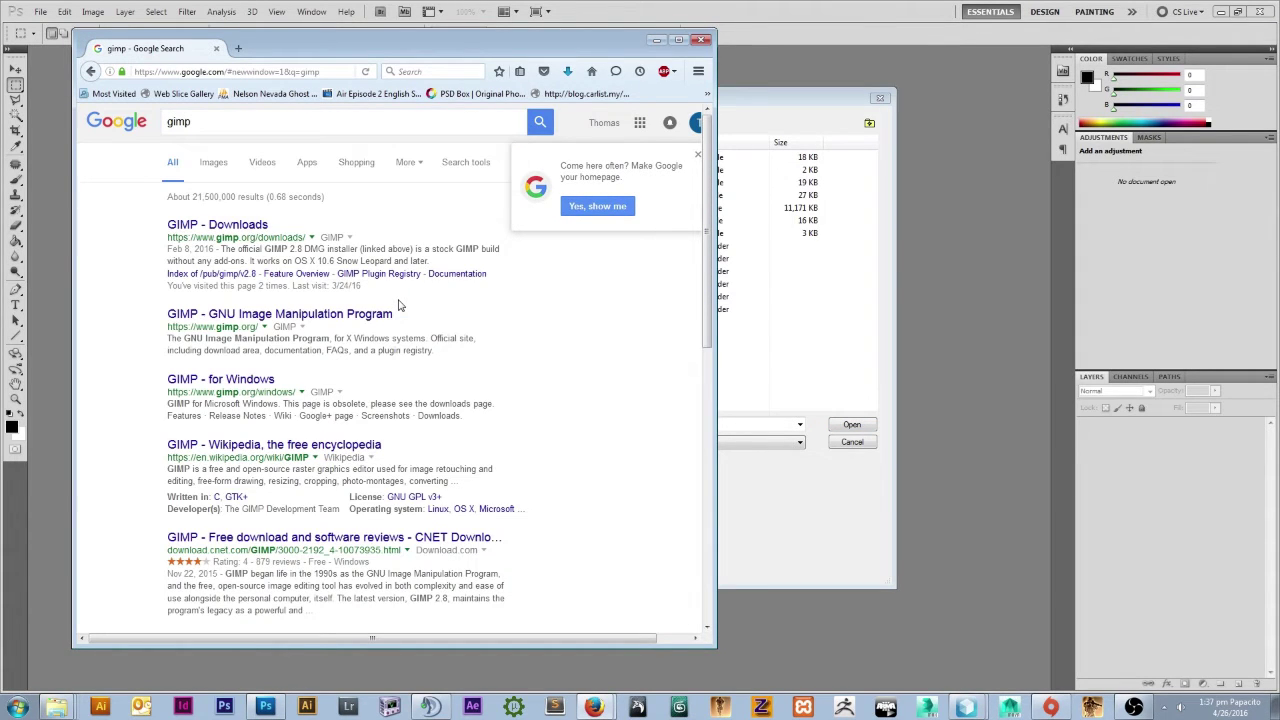
pyautogui.click(248, 228)
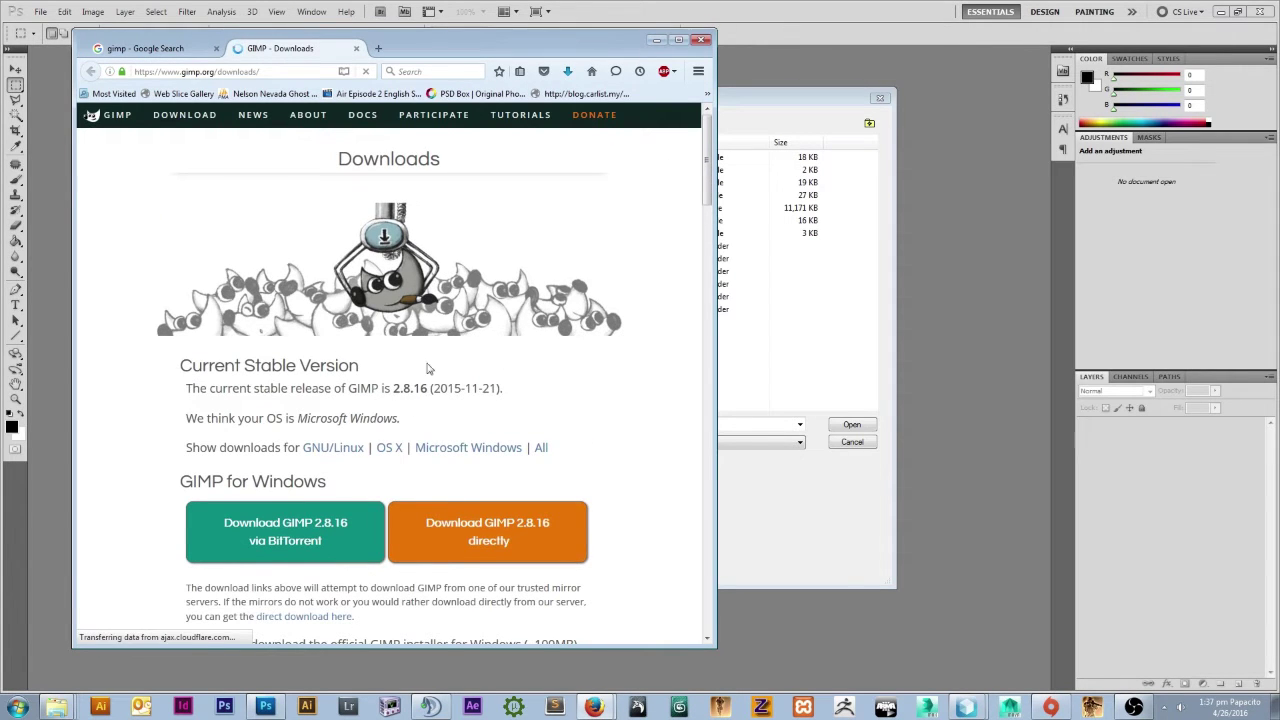
pyautogui.click(705, 41)
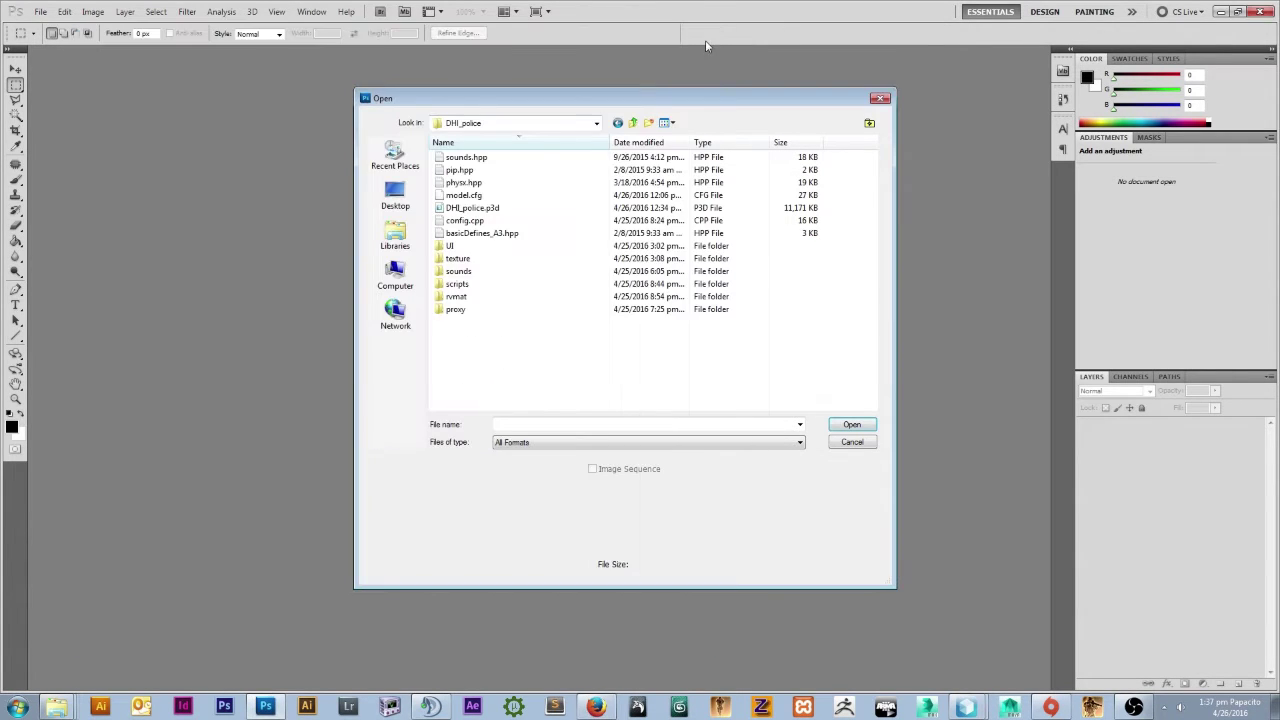
# Open policecamo.tga from the texture folder and compare its Alpha 1 channel with the RGB composite.
pyautogui.doubleClick(490, 264)
pyautogui.doubleClick(538, 178)
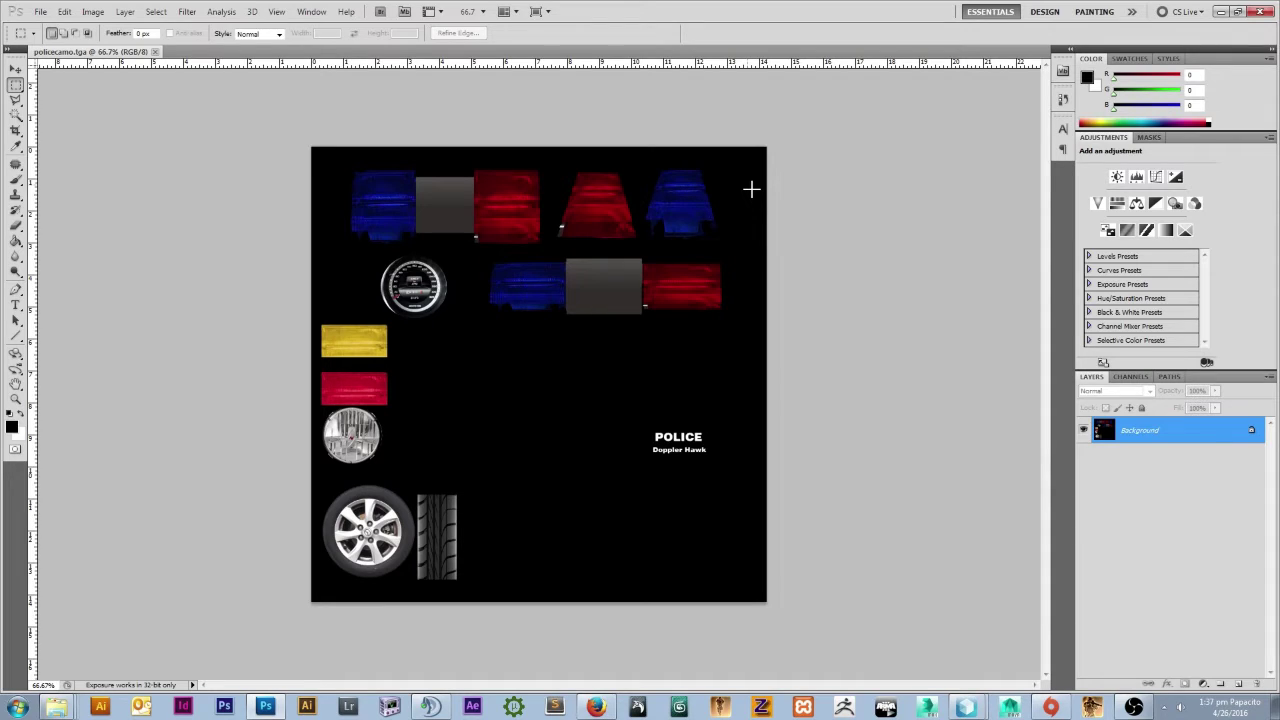
pyautogui.click(1131, 377)
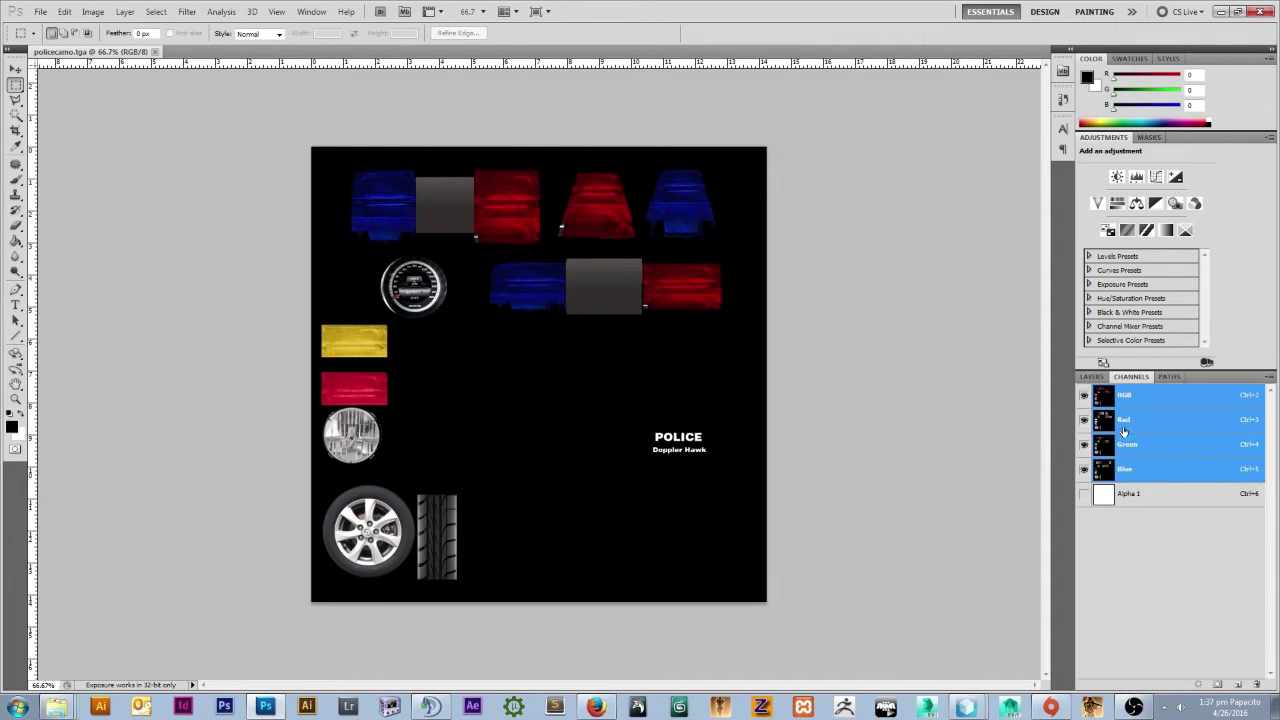
pyautogui.click(1127, 493)
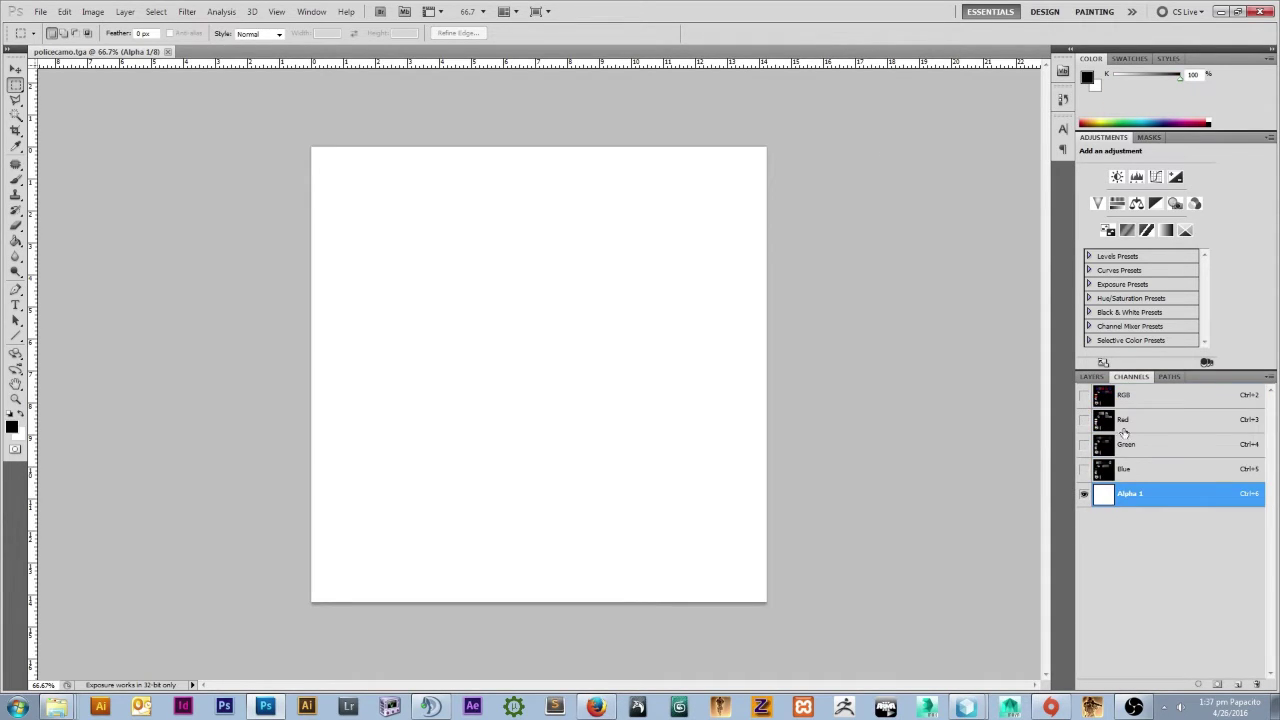
pyautogui.click(1110, 398)
# Fill the Alpha 1 channel with black using the Paint Bucket and preview it together with the RGB channels.
pyautogui.click(1118, 495)
pyautogui.click(16, 241)
pyautogui.click(395, 282)
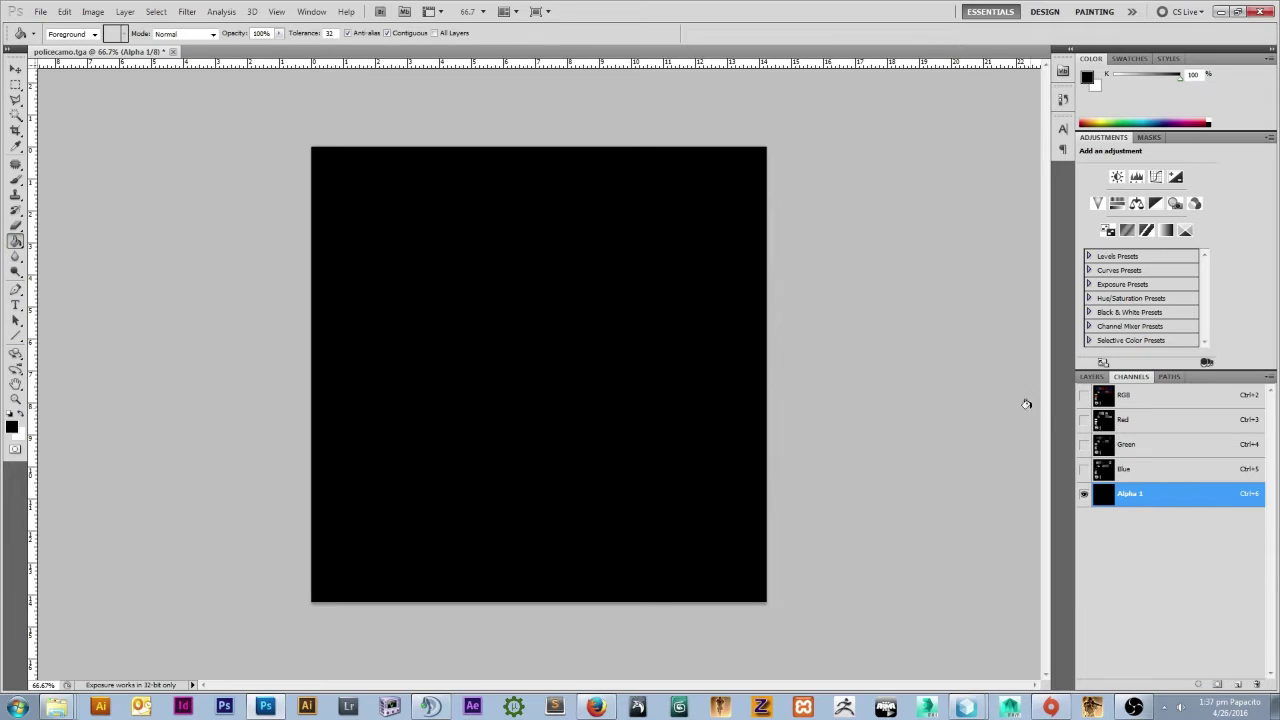
pyautogui.click(1085, 396)
pyautogui.click(1084, 494)
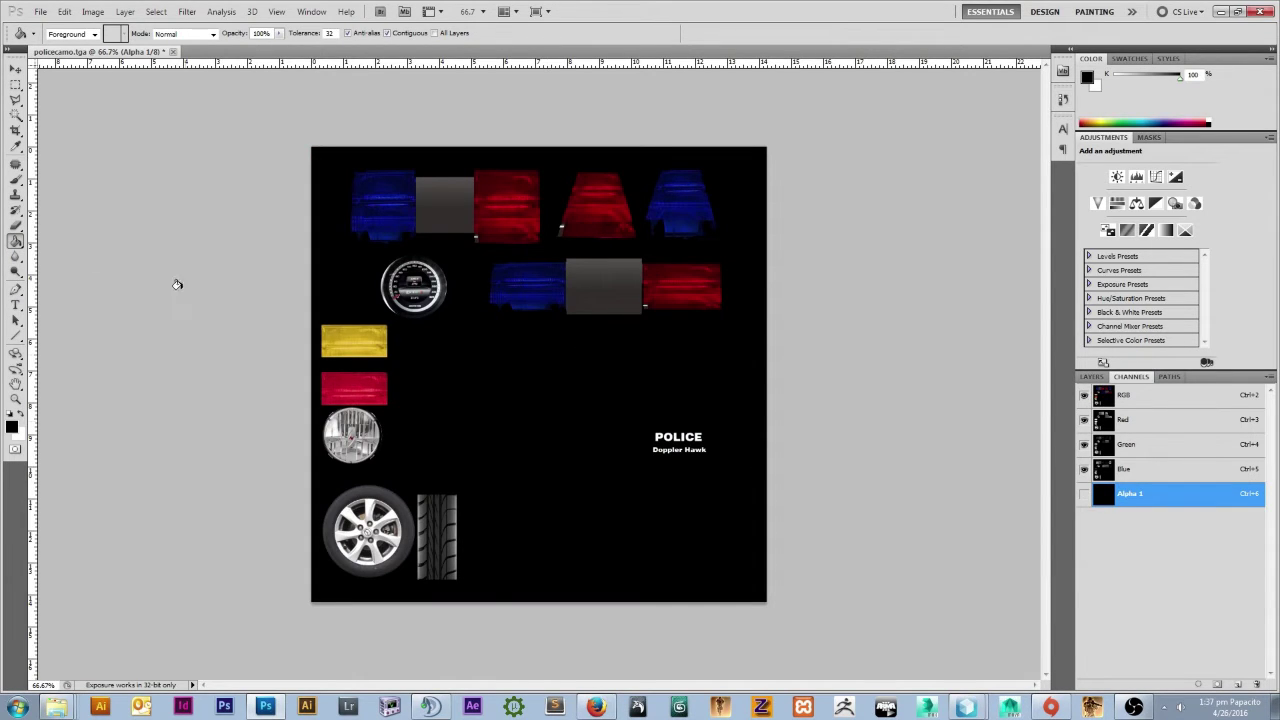
pyautogui.click(1084, 494)
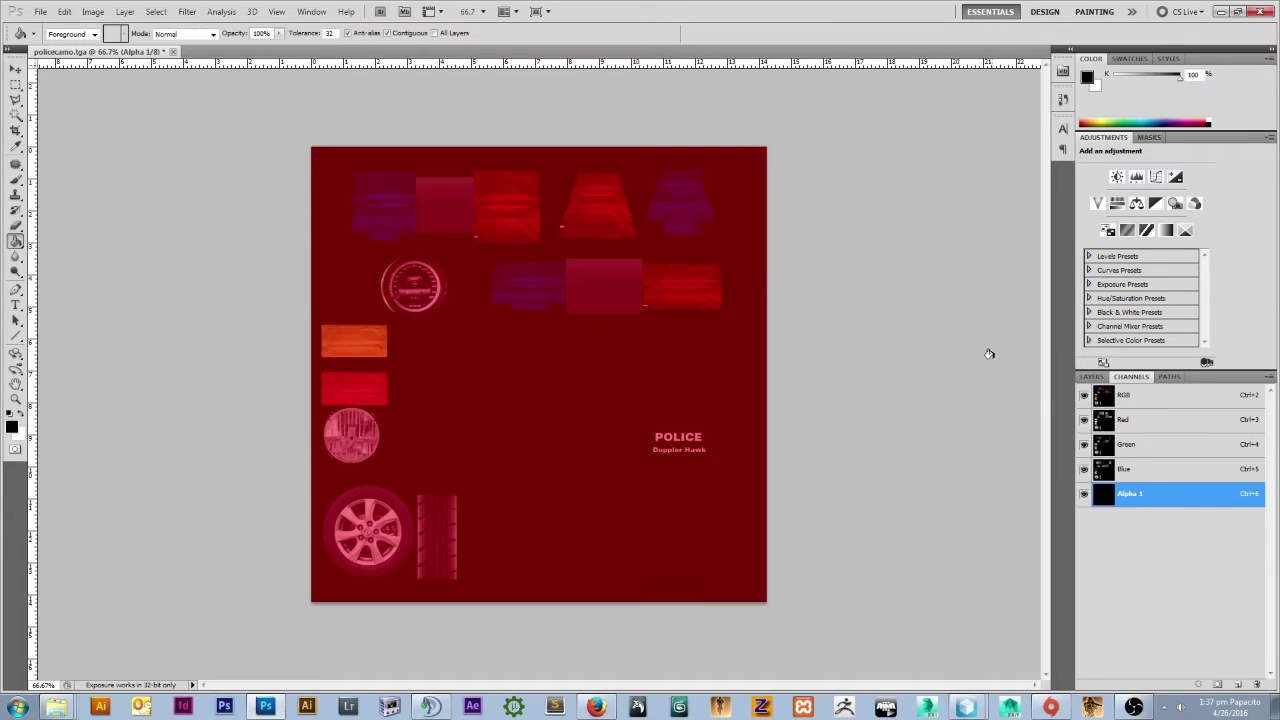
pyautogui.click(1085, 396)
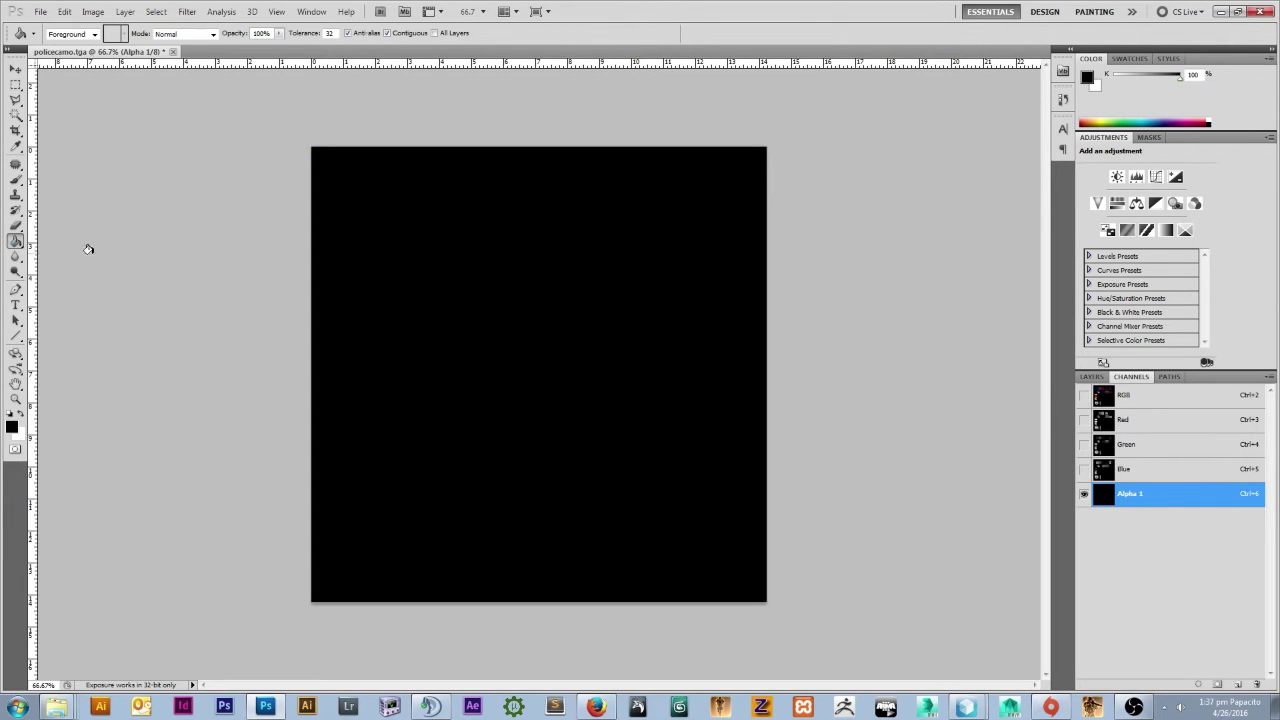
# Refill the Alpha 1 channel with white and show only the RGB channels.
pyautogui.click(22, 414)
pyautogui.click(427, 393)
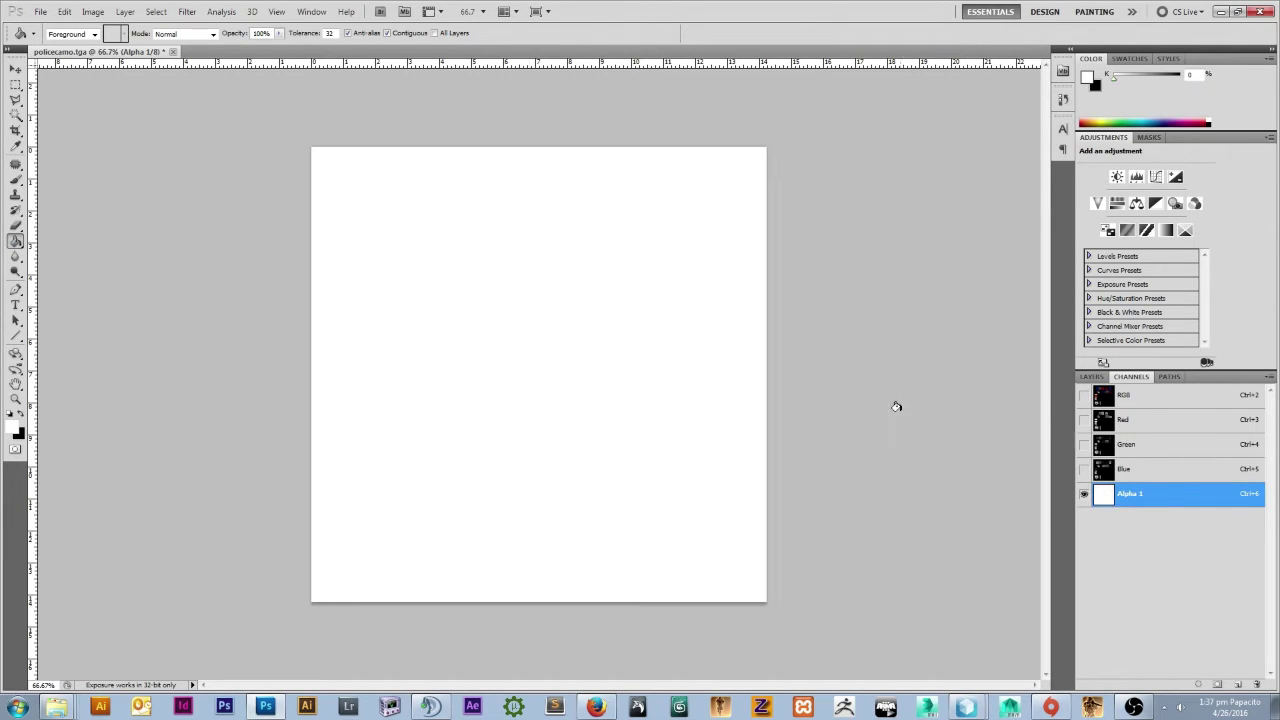
pyautogui.click(1084, 396)
pyautogui.press('x')
pyautogui.click(1084, 495)
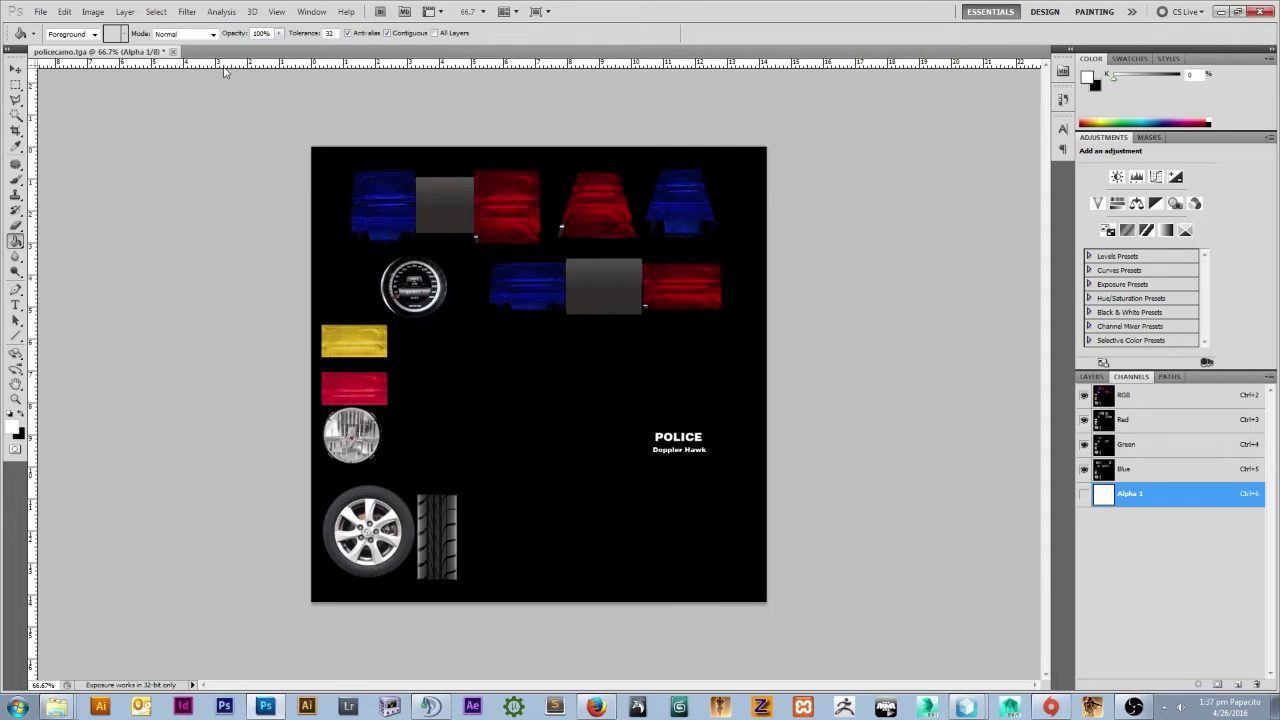
# Examine the texture's pixel width and height in the Image Size dialog and close it.
pyautogui.click(92, 11)
pyautogui.click(140, 117)
pyautogui.moveTo(598, 190); pyautogui.dragTo(705, 175)
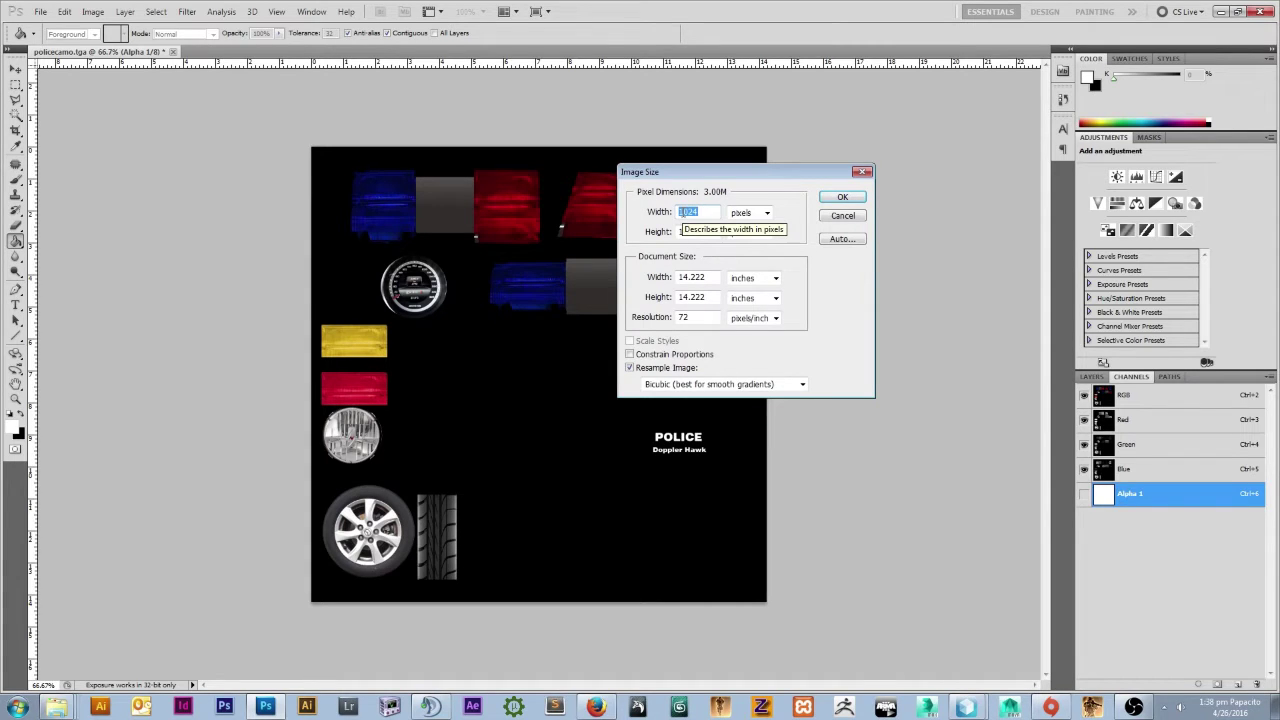
pyautogui.click(842, 197)
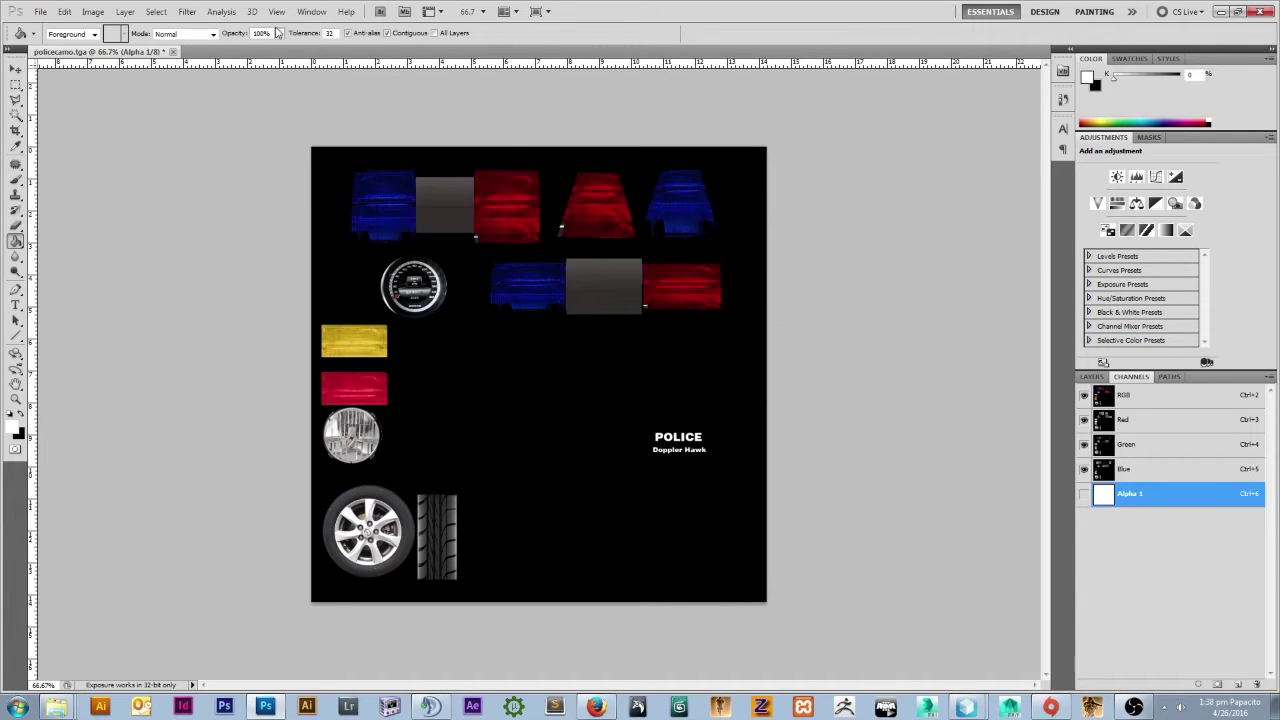
# Quit Photoshop without saving policecamo.tga and switch back to Object Builder.
pyautogui.click(1260, 12)
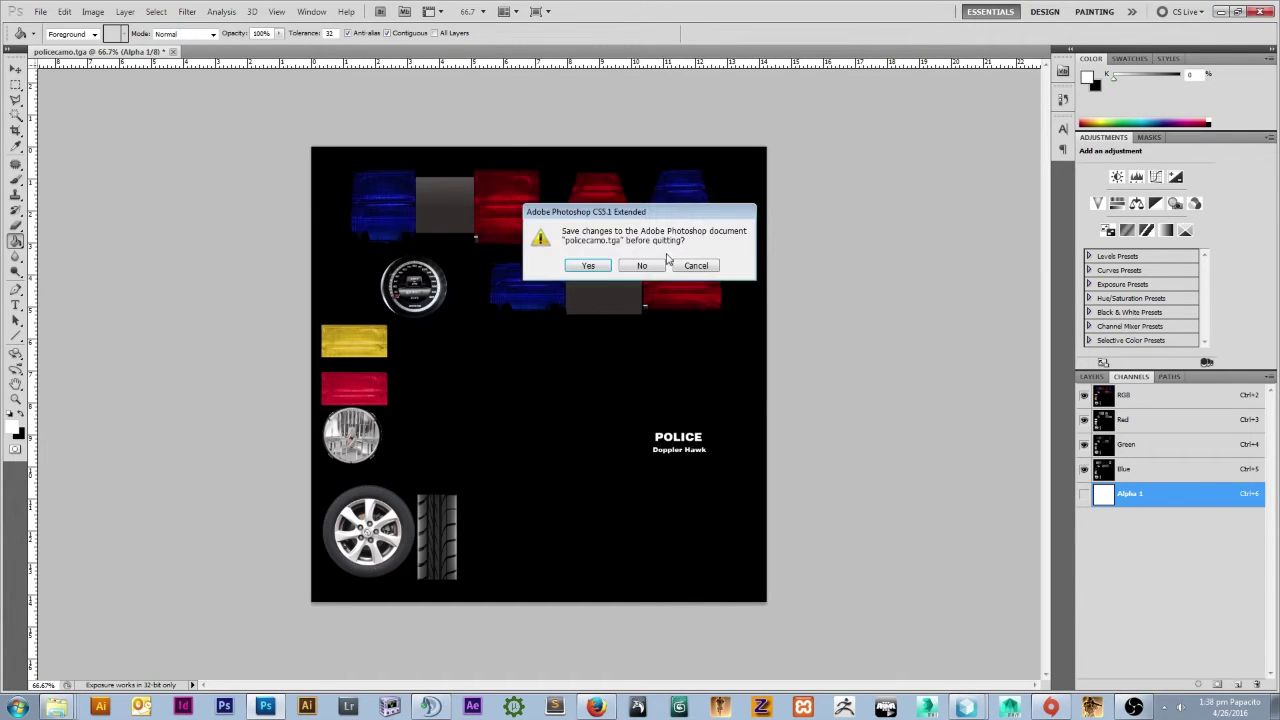
pyautogui.click(643, 266)
pyautogui.click(966, 707)
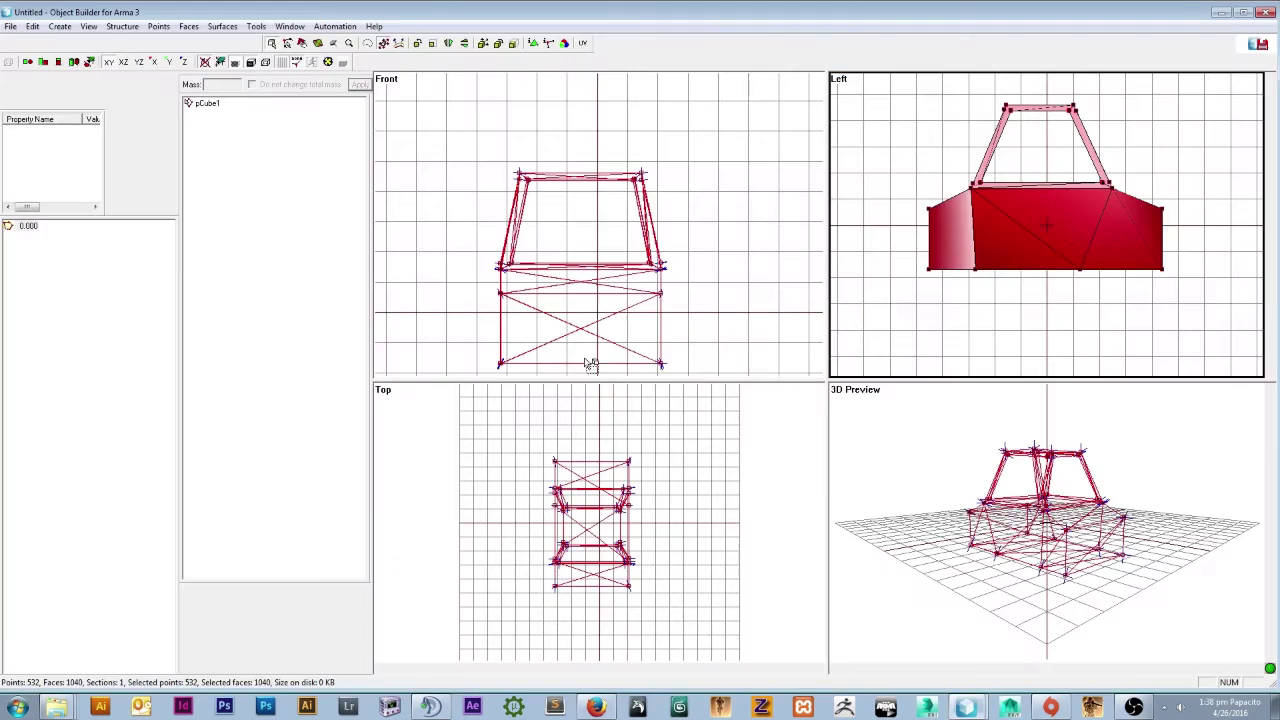
# Select the whole car in the Top view, rotate it about 180 degrees, and scale it down with one end at the origin.
pyautogui.scroll(4, 1014, 222)
pyautogui.scroll(-2, 1017, 223)
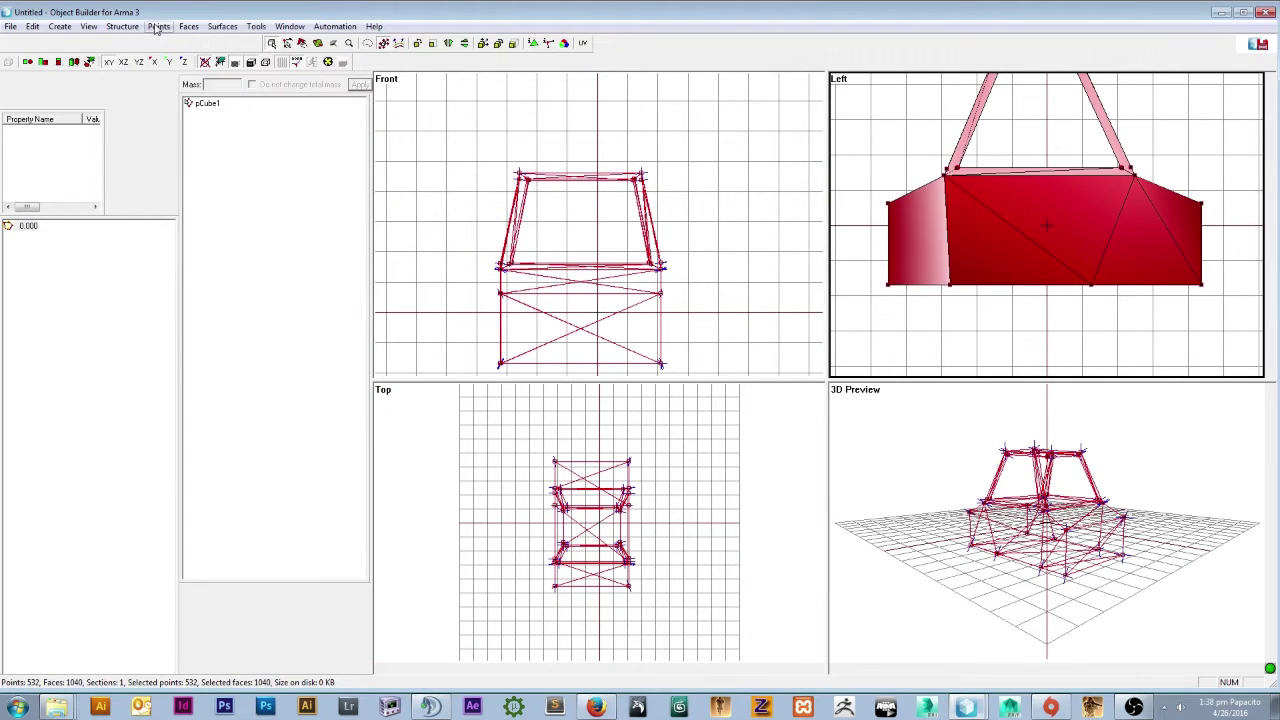
pyautogui.scroll(-3, 523, 526)
pyautogui.scroll(4, 539, 533)
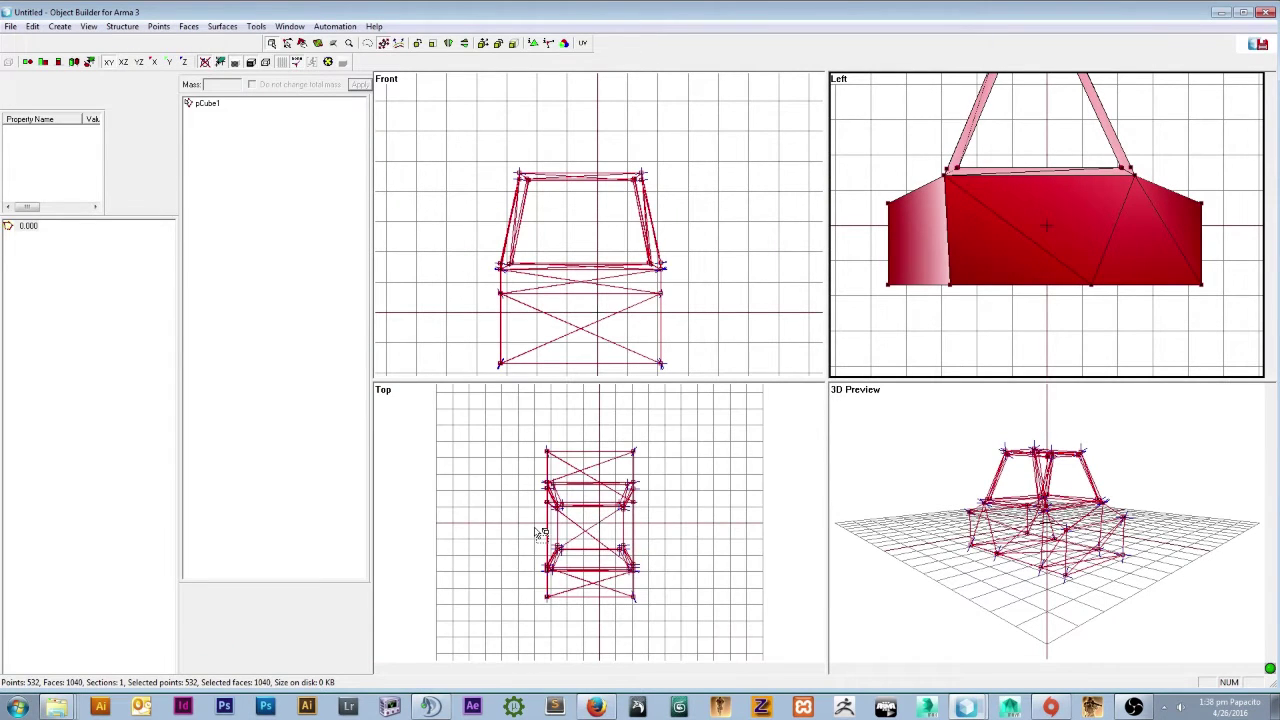
pyautogui.moveTo(500, 436); pyautogui.dragTo(736, 640)
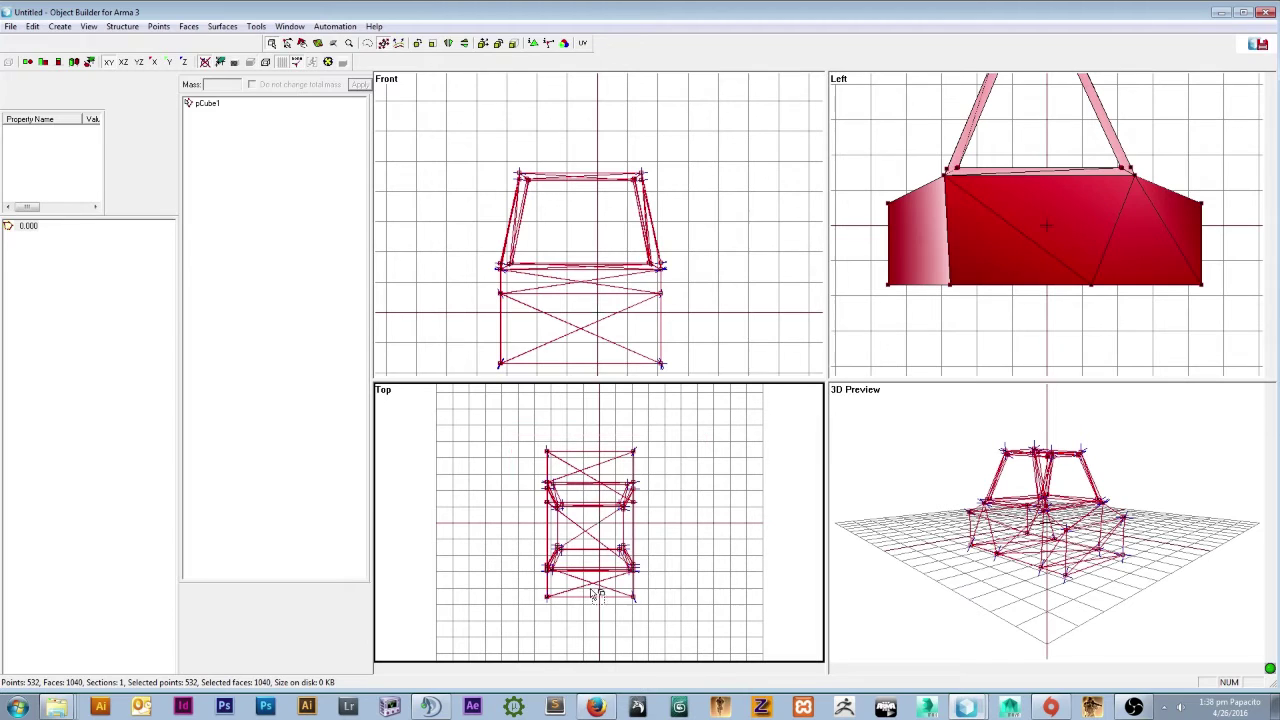
pyautogui.moveTo(654, 429); pyautogui.dragTo(566, 602)
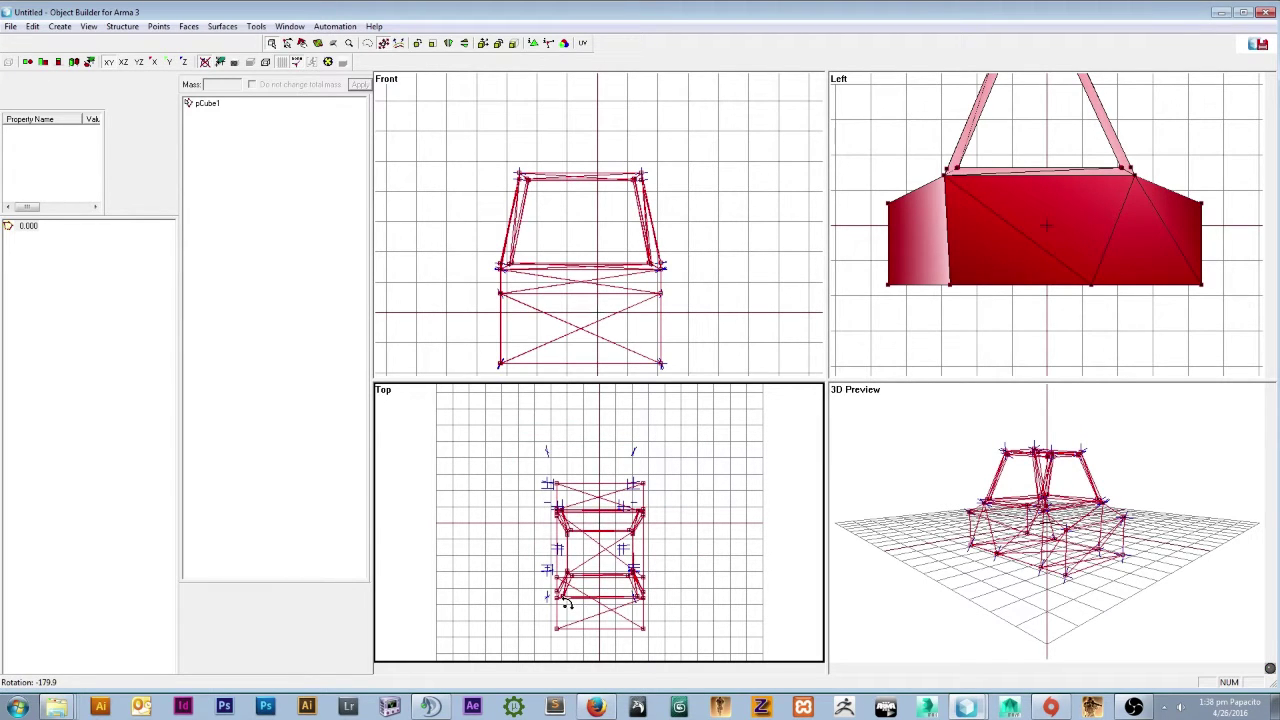
pyautogui.moveTo(566, 602); pyautogui.dragTo(566, 606)
pyautogui.moveTo(631, 565)
pyautogui.mouseDown()
pyautogui.moveTo(619, 496)
pyautogui.moveTo(608, 505)
pyautogui.moveTo(603, 474)
pyautogui.moveTo(600, 484)
pyautogui.moveTo(613, 462)
pyautogui.mouseUp()
pyautogui.scroll(3, 623, 500)
pyautogui.scroll(-3, 600, 484)
pyautogui.scroll(-1, 613, 462)
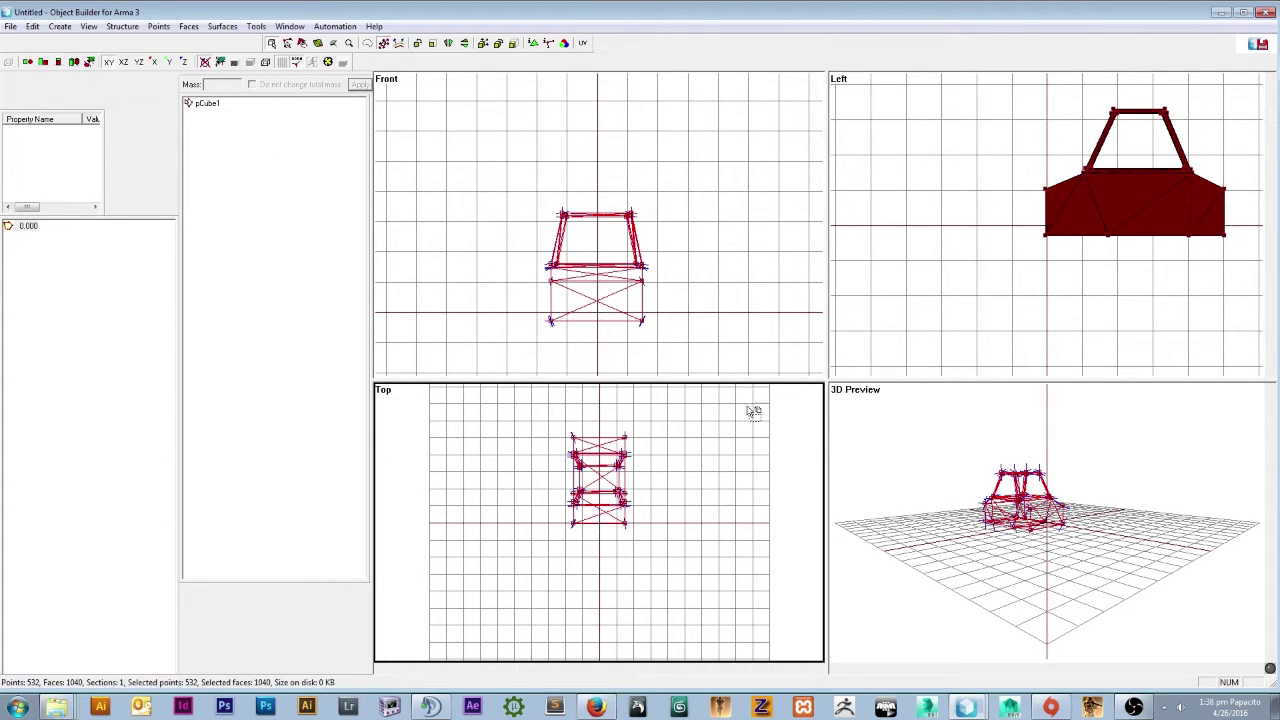
pyautogui.scroll(1, 663, 446)
pyautogui.scroll(2, 640, 456)
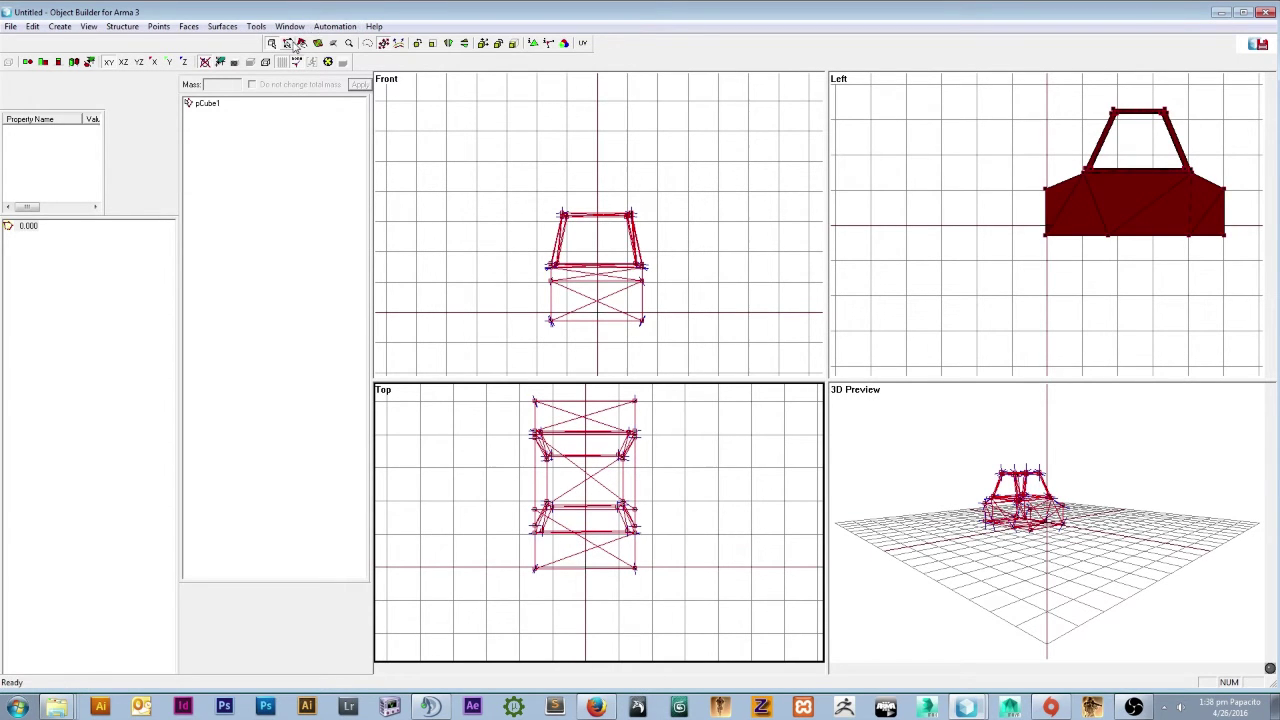
# Hide and redisplay the Edit Toolbar, and dock it in the same row as the View Control Bar.
pyautogui.click(289, 27)
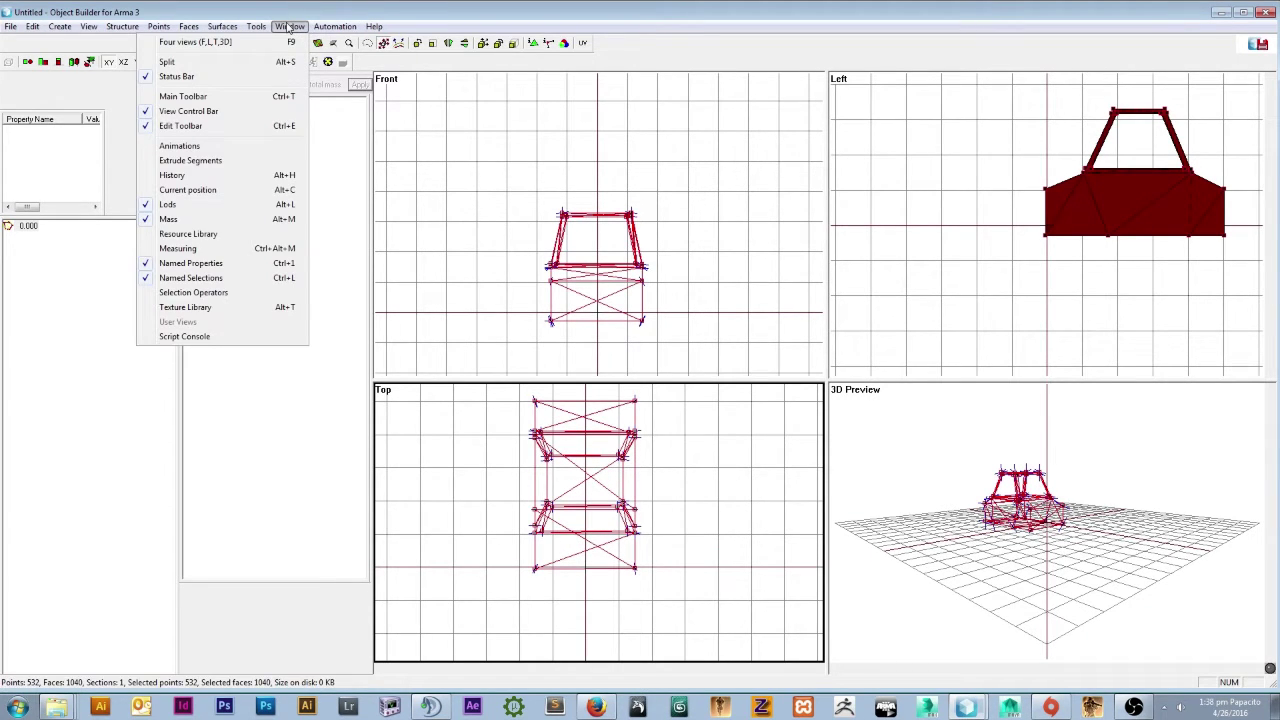
pyautogui.click(190, 126)
pyautogui.click(289, 27)
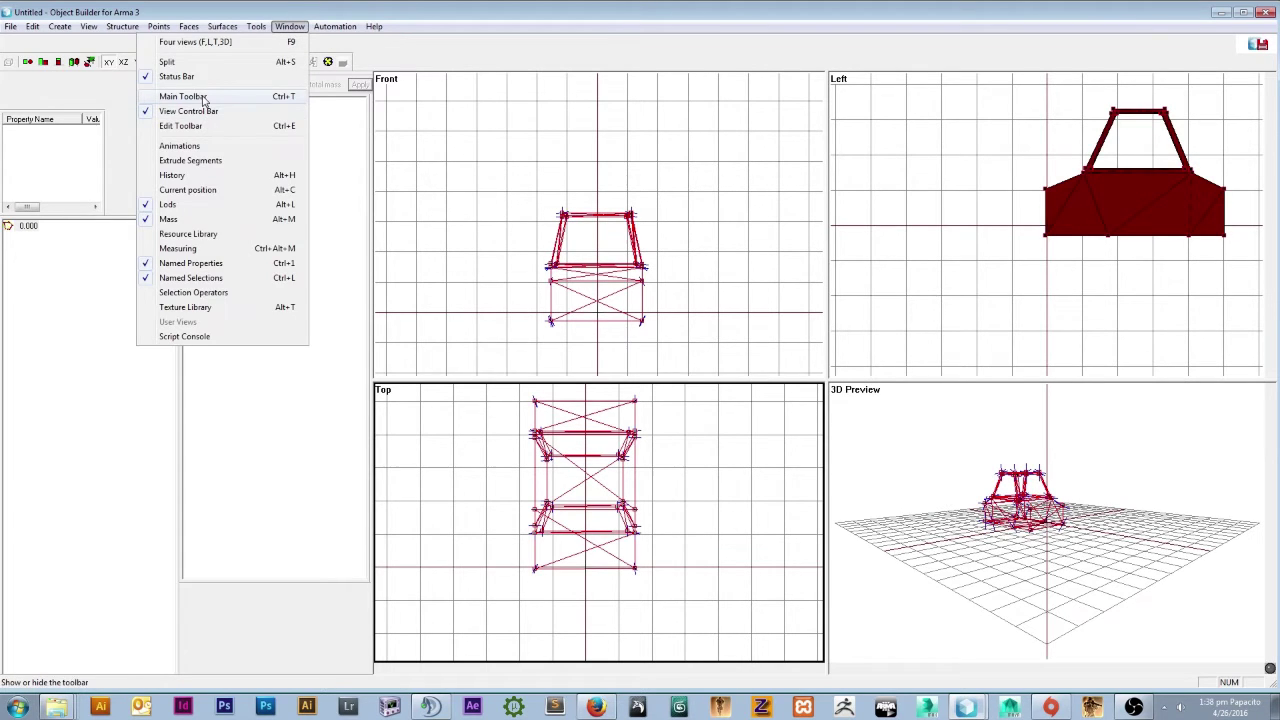
pyautogui.click(203, 125)
pyautogui.moveTo(273, 43); pyautogui.dragTo(369, 64)
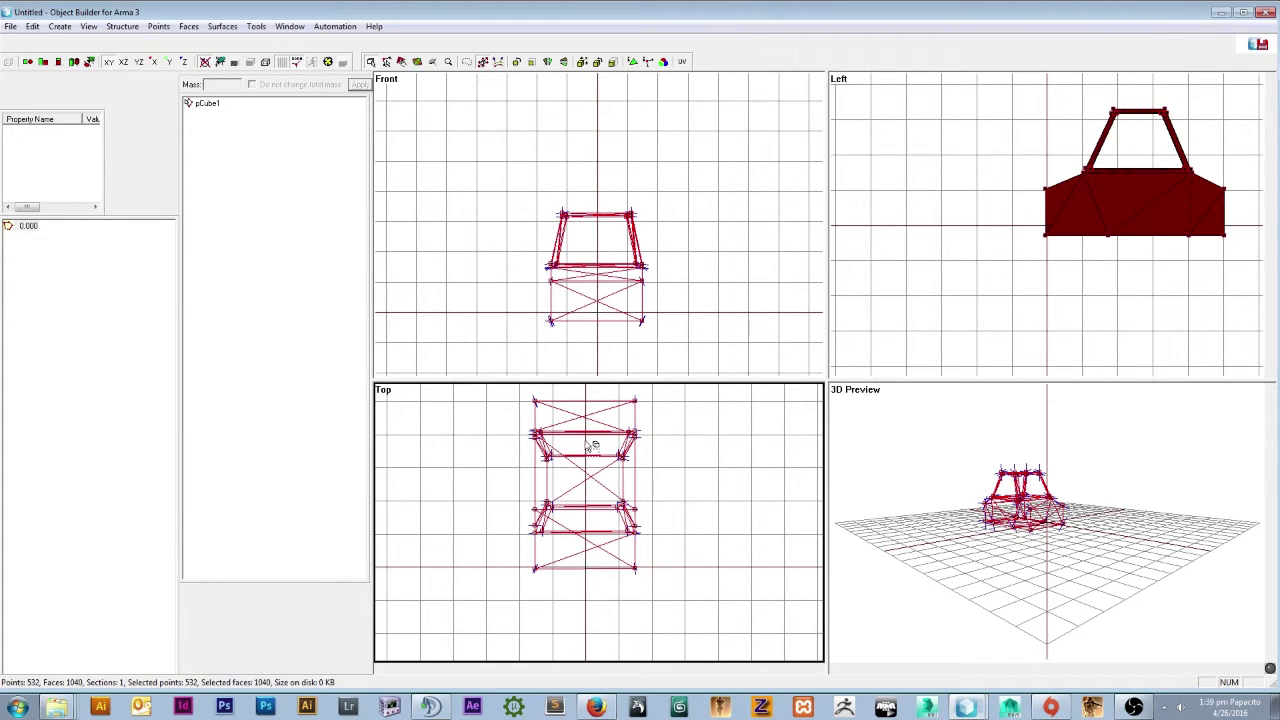
# Deselect the car and frame it larger in the Left view.
pyautogui.moveTo(633, 418); pyautogui.dragTo(648, 432, button='middle')
pyautogui.scroll(2, 1106, 156)
pyautogui.moveTo(1082, 163); pyautogui.dragTo(943, 195, button='middle')
pyautogui.click(1112, 141)
pyautogui.scroll(2, 1040, 205)
pyautogui.scroll(-2, 1045, 207)
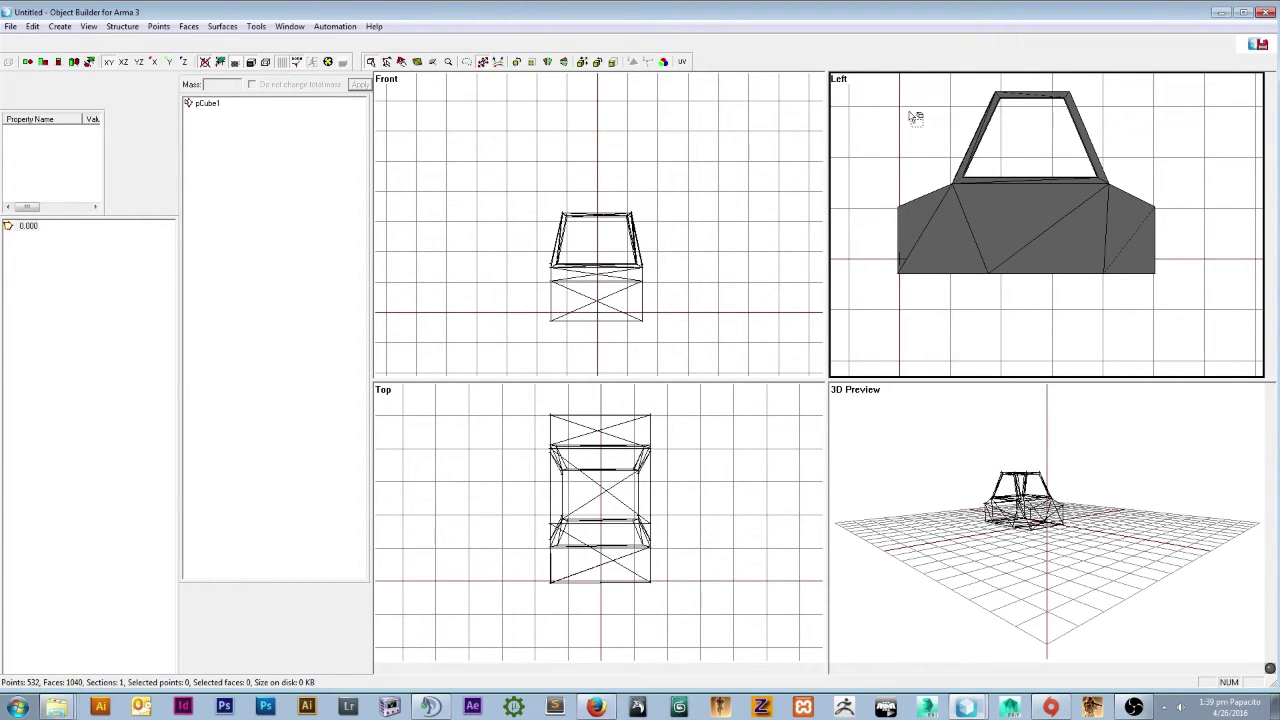
# Select and deselect the whole car in the Left view, and try picking single triangular faces on the body side.
pyautogui.moveTo(878, 95); pyautogui.dragTo(1172, 294)
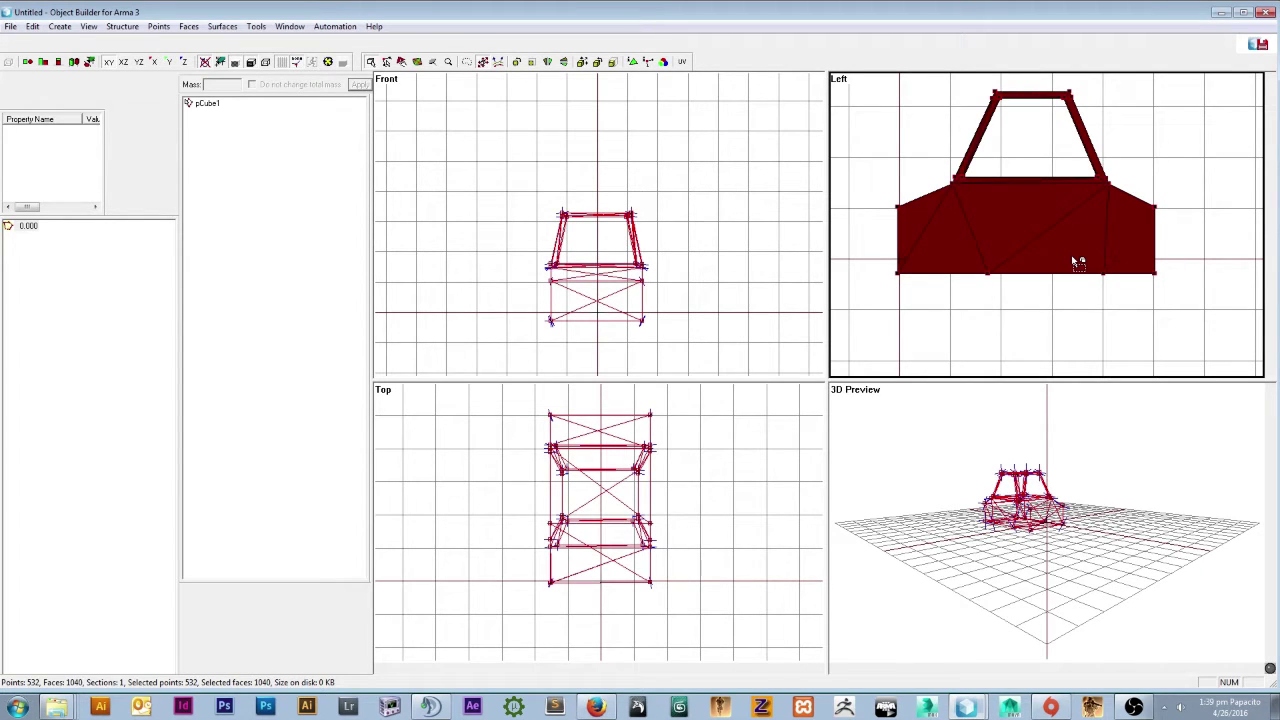
pyautogui.click(1166, 152)
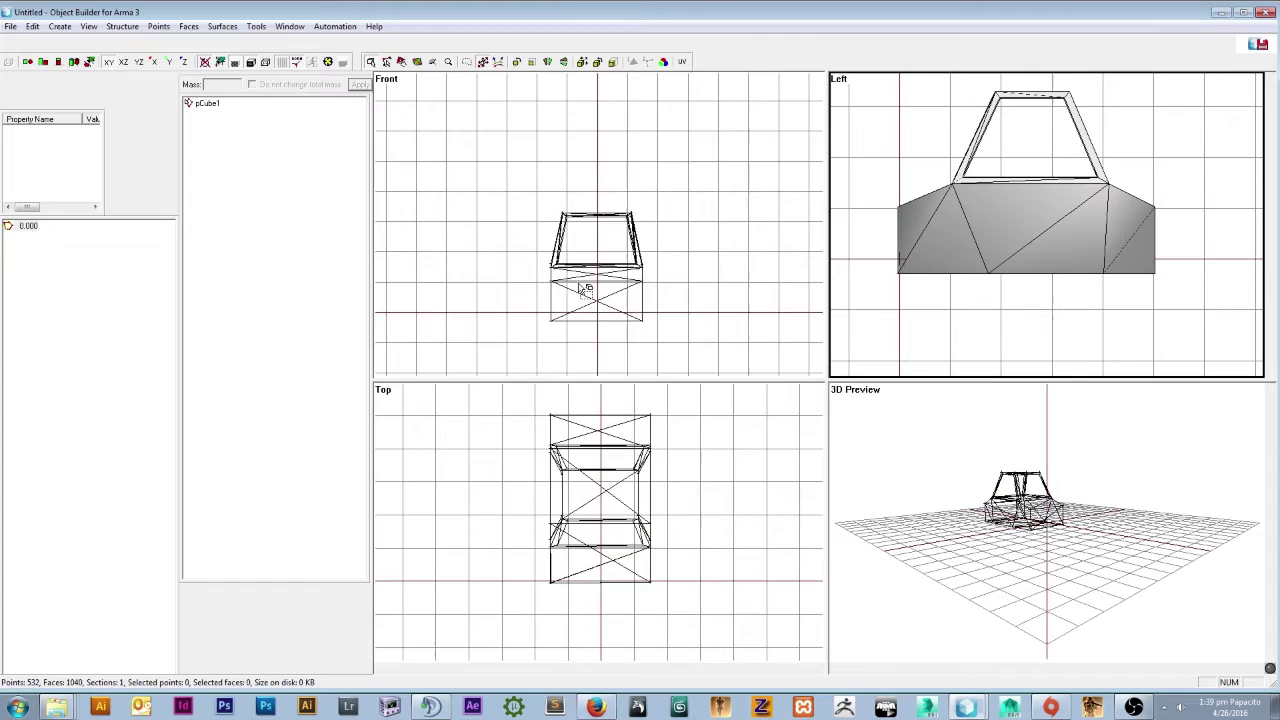
pyautogui.scroll(1, 579, 262)
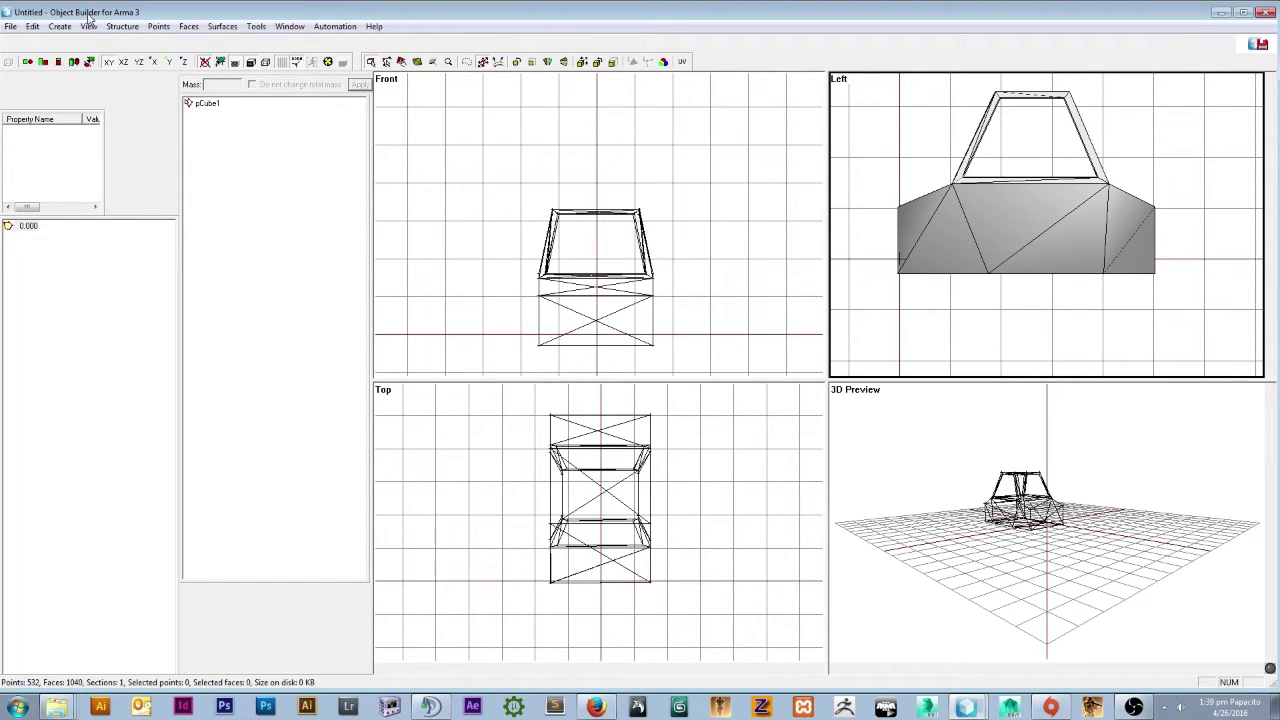
pyautogui.scroll(2, 600, 334)
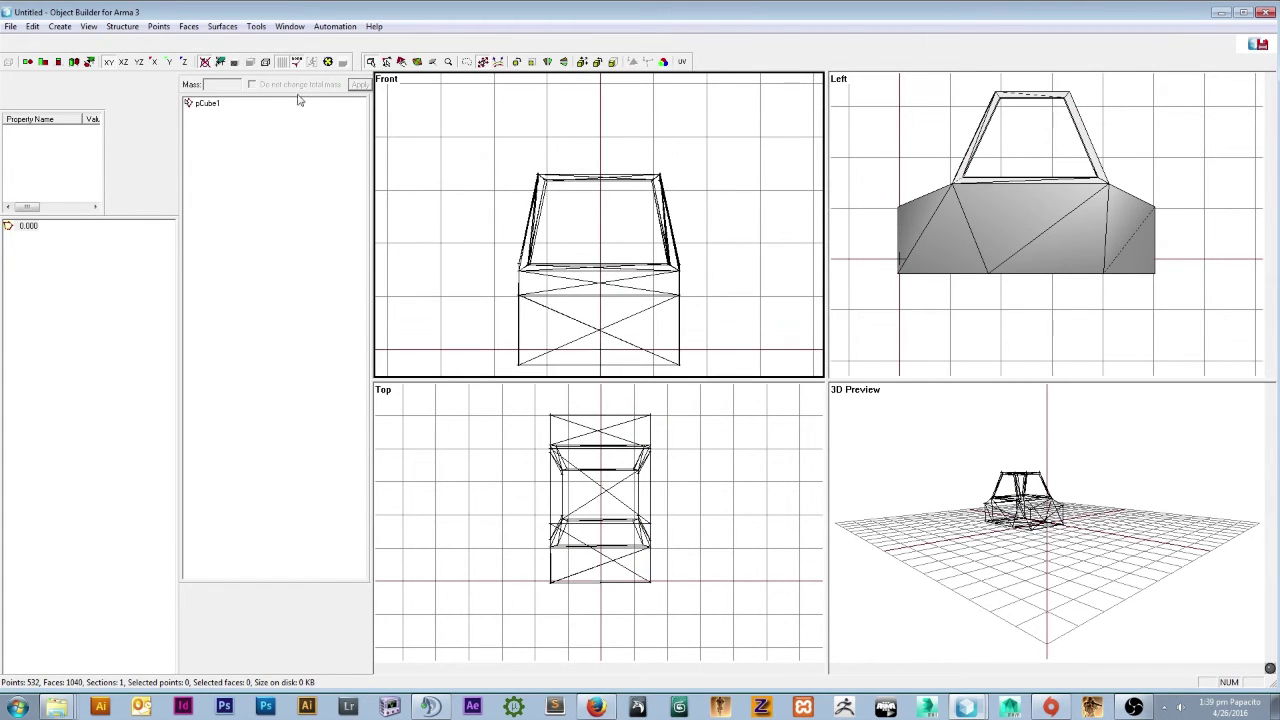
pyautogui.click(1050, 240)
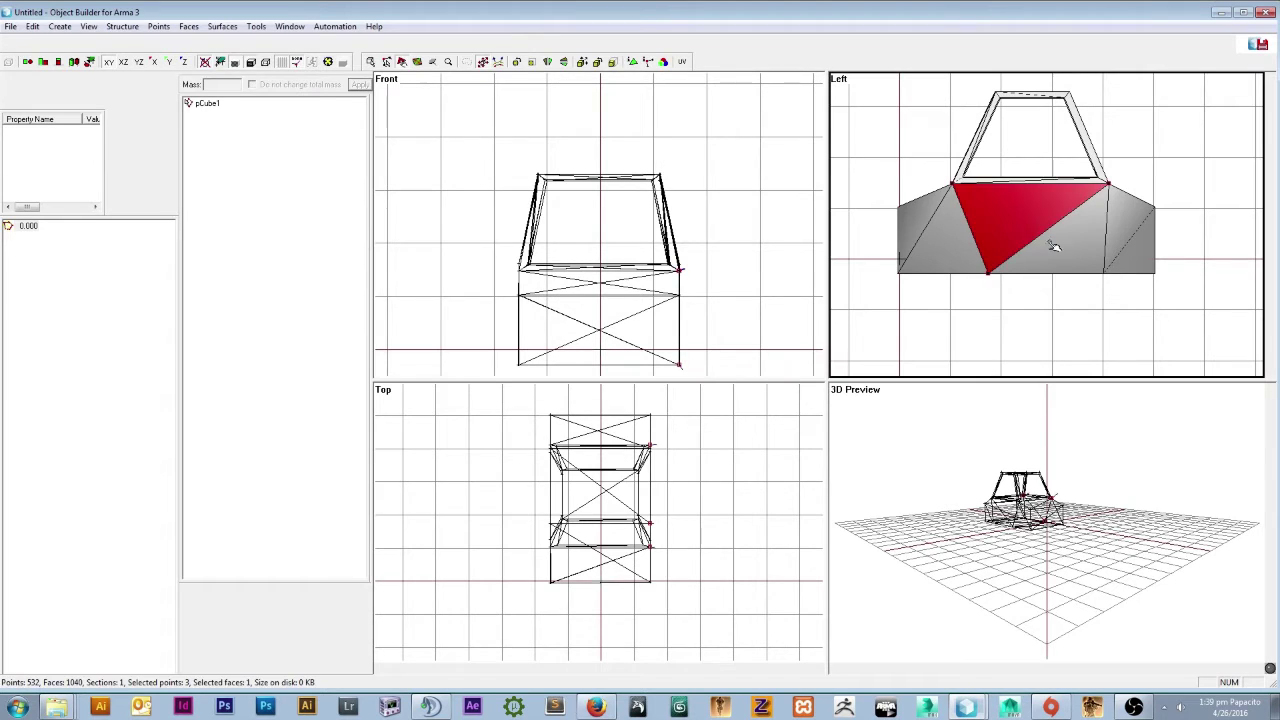
pyautogui.click(1128, 245)
pyautogui.click(1140, 255)
pyautogui.scroll(1, 556, 267)
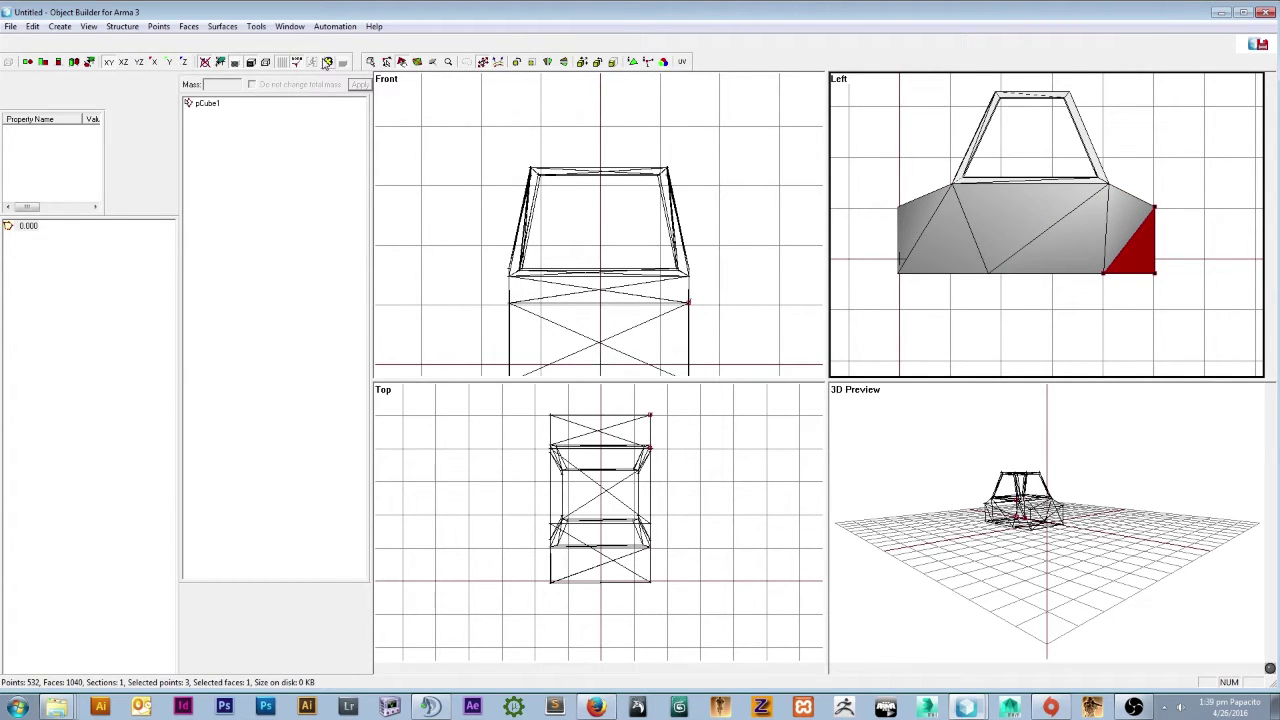
# Select the whole car in the Front view, examine the points at its window-frame corner up close, and clear the selection.
pyautogui.moveTo(498, 146); pyautogui.dragTo(747, 326)
pyautogui.scroll(8, 747, 326)
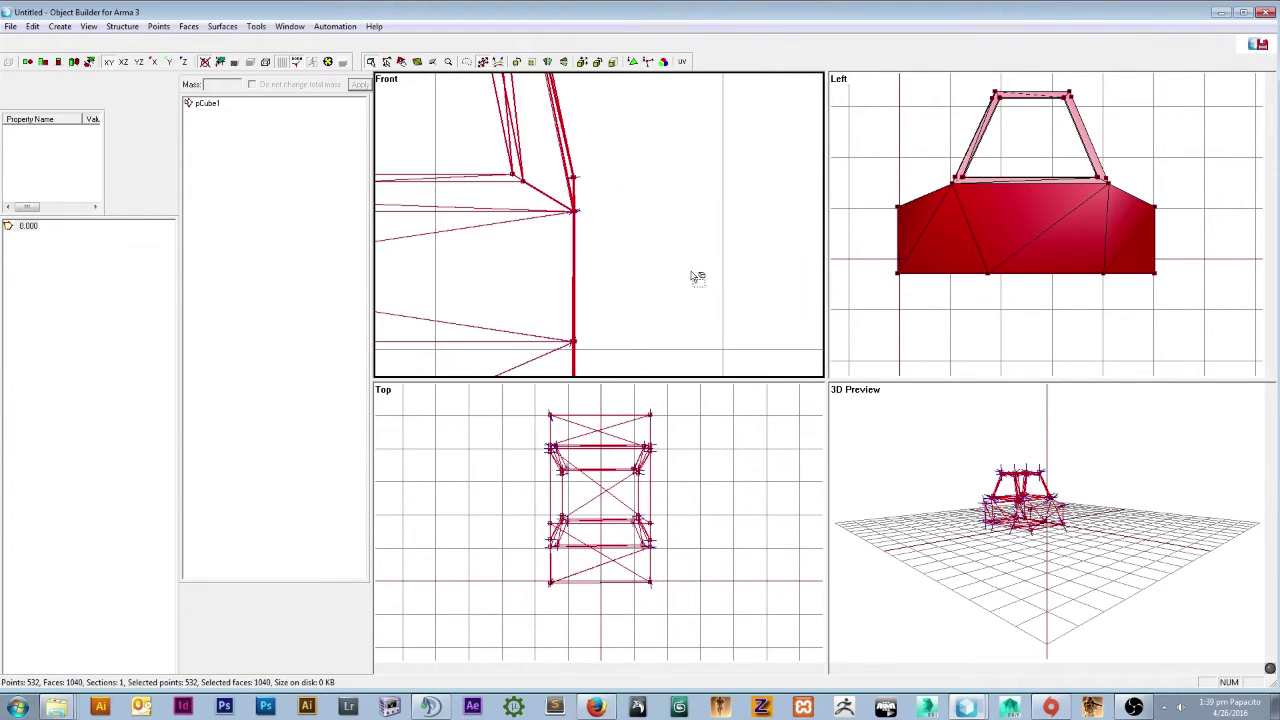
pyautogui.scroll(8, 567, 195)
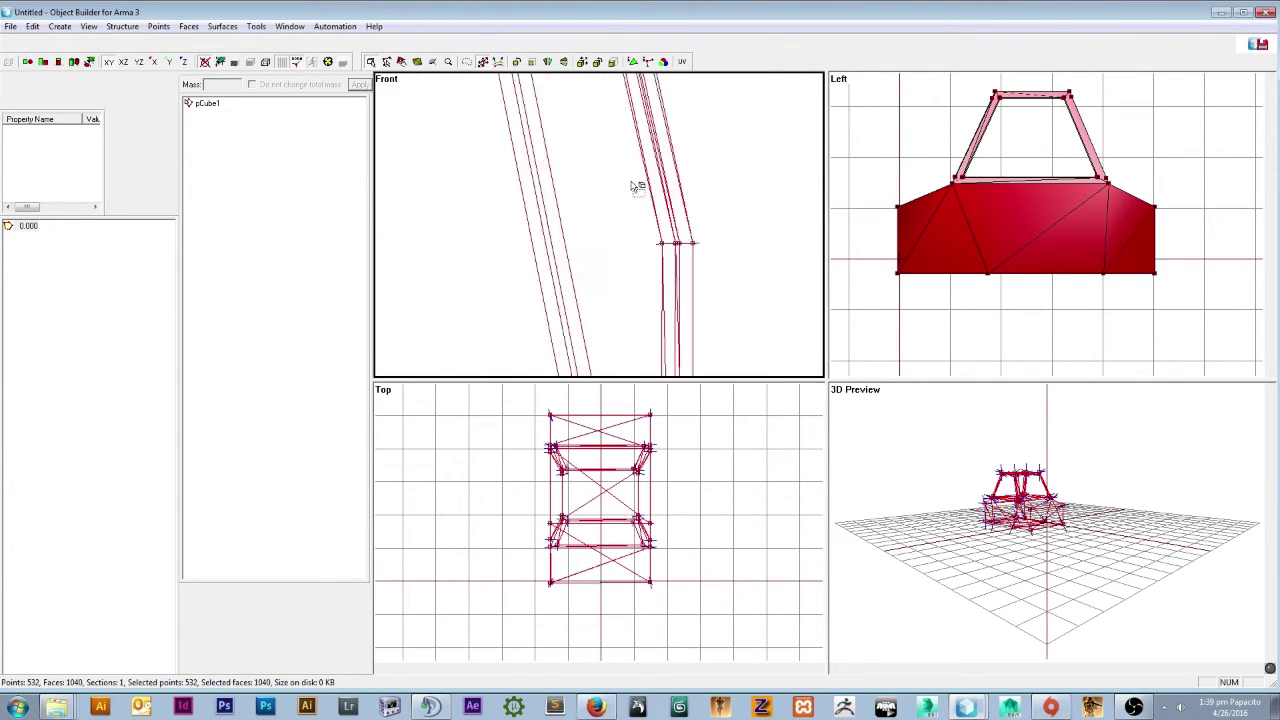
pyautogui.scroll(5, 660, 220)
pyautogui.moveTo(680, 251); pyautogui.dragTo(604, 252)
pyautogui.hotkey('ctrl', 'a')
pyautogui.scroll(-2, 757, 258)
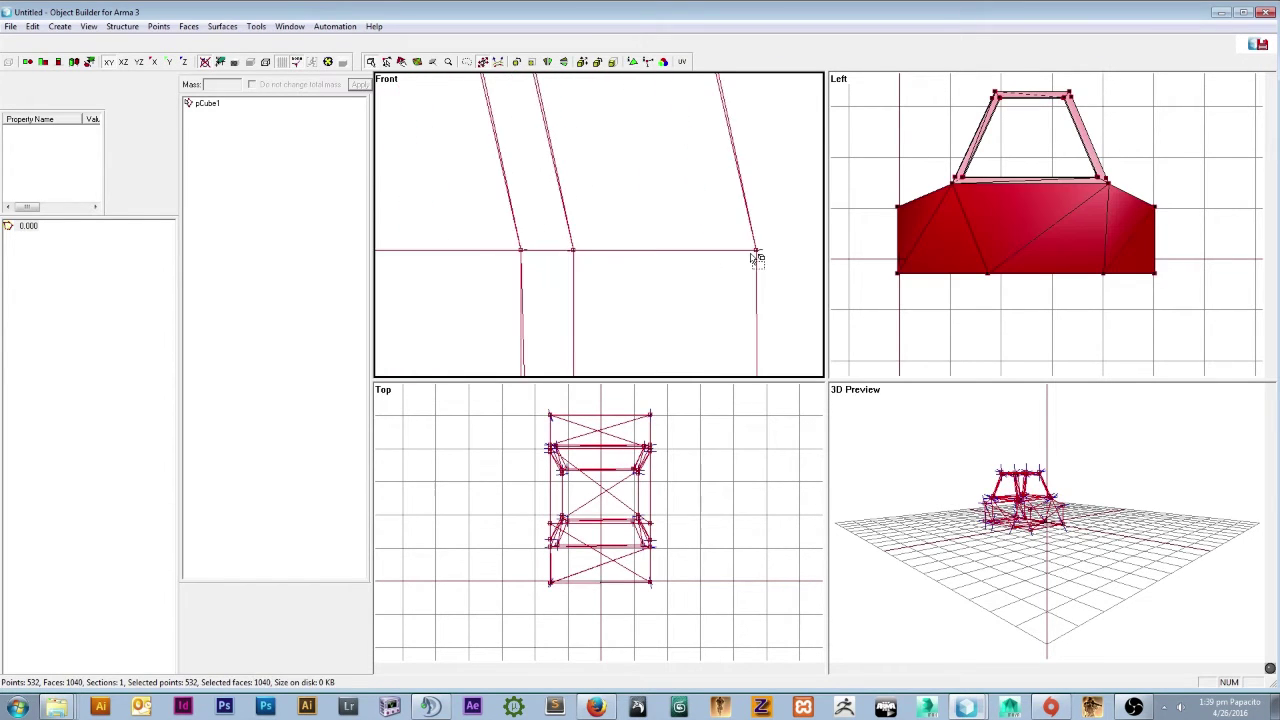
pyautogui.scroll(5, 743, 251)
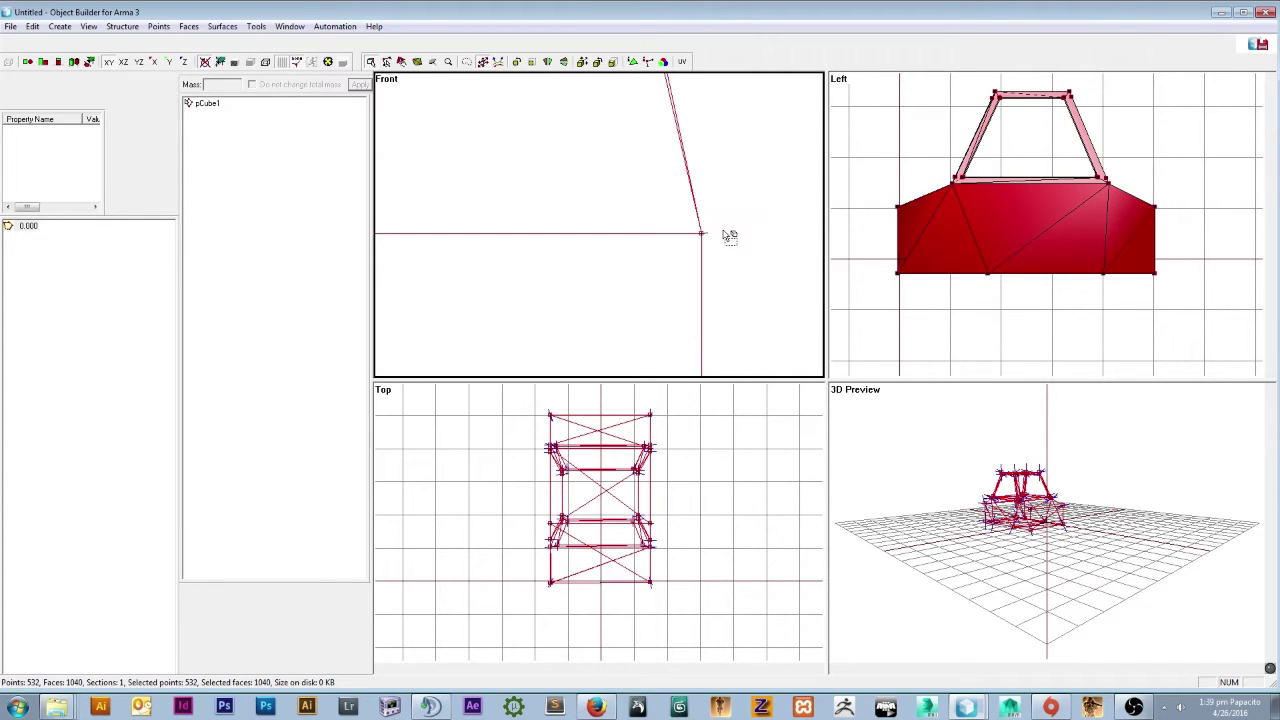
pyautogui.scroll(2, 618, 487)
pyautogui.scroll(1, 618, 487)
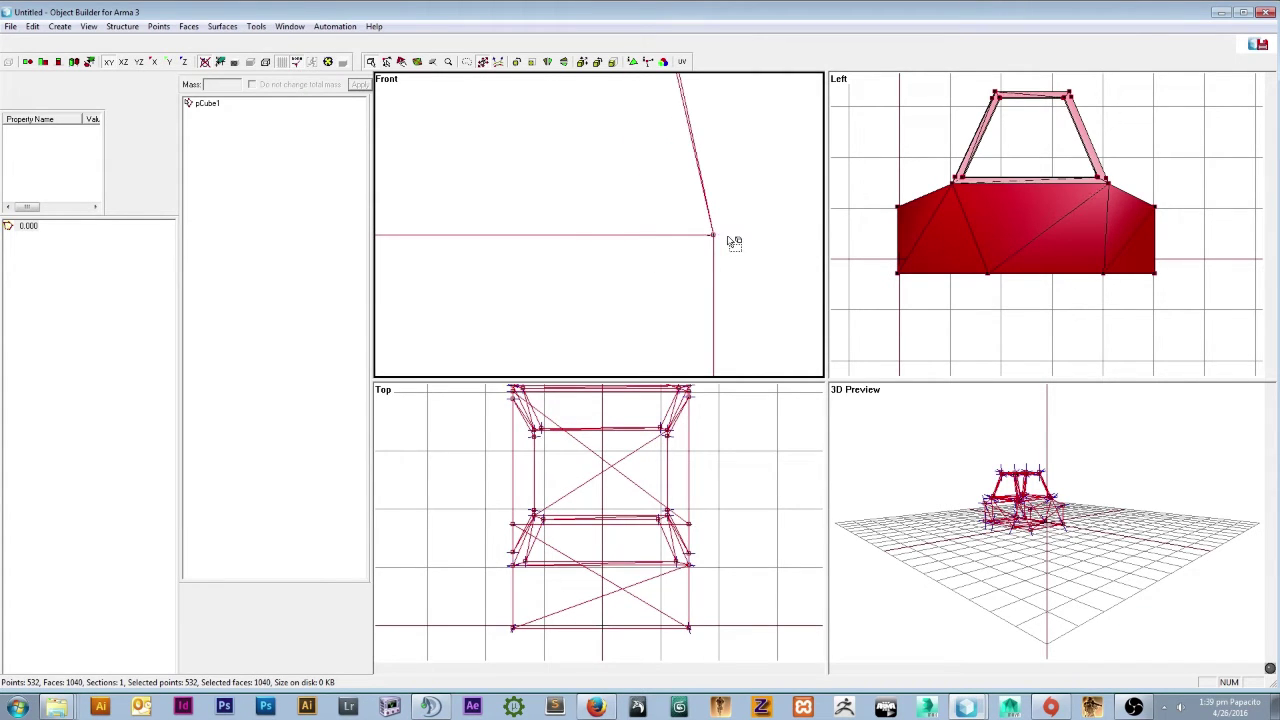
pyautogui.click(871, 267)
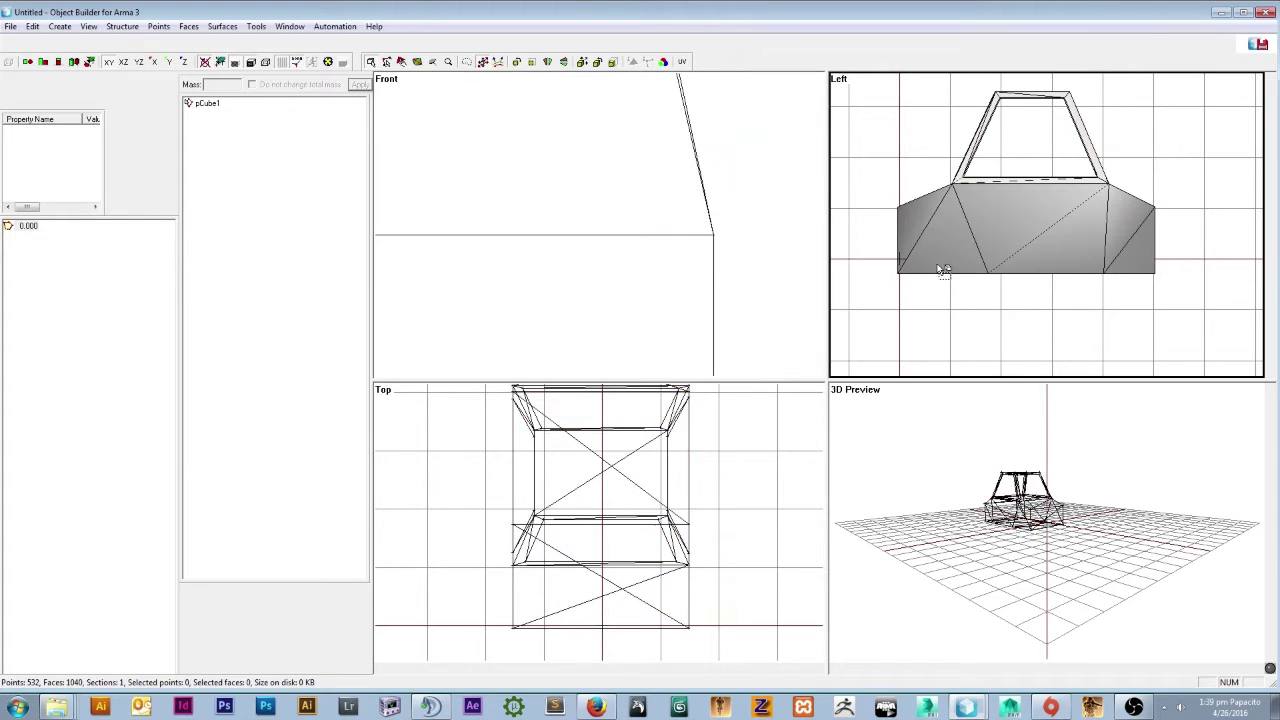
# Move the whole car lengthwise in the Left view so that its body straddles the origin, and deselect it.
pyautogui.scroll(3, 895, 212)
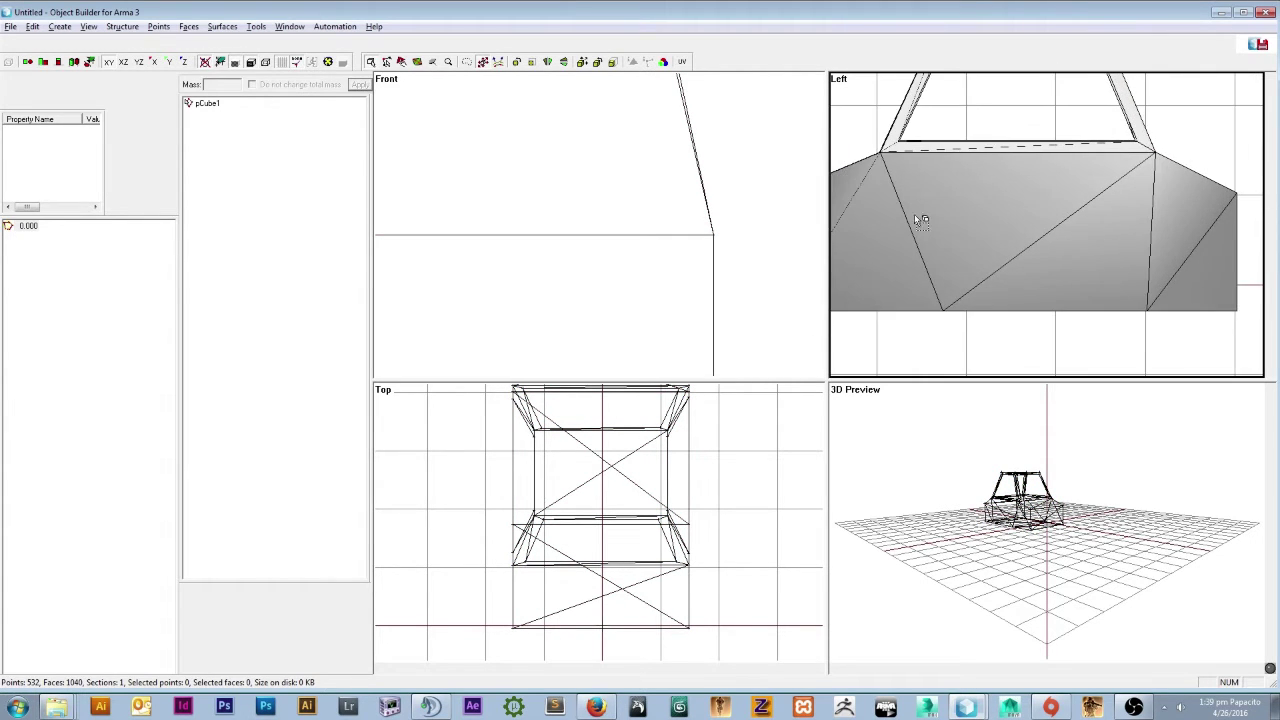
pyautogui.moveTo(933, 197); pyautogui.dragTo(943, 218)
pyautogui.scroll(-4, 944, 225)
pyautogui.moveTo(1065, 229); pyautogui.dragTo(1015, 246)
pyautogui.click(978, 198)
pyautogui.moveTo(961, 209); pyautogui.dragTo(974, 258)
pyautogui.click(949, 282)
# Frame the car closely in the 3D Preview using the Projected view, and enlarge it in the Left view.
pyautogui.scroll(3, 975, 480)
pyautogui.moveTo(975, 480); pyautogui.dragTo(1032, 510, button='middle')
pyautogui.scroll(3, 1031, 511)
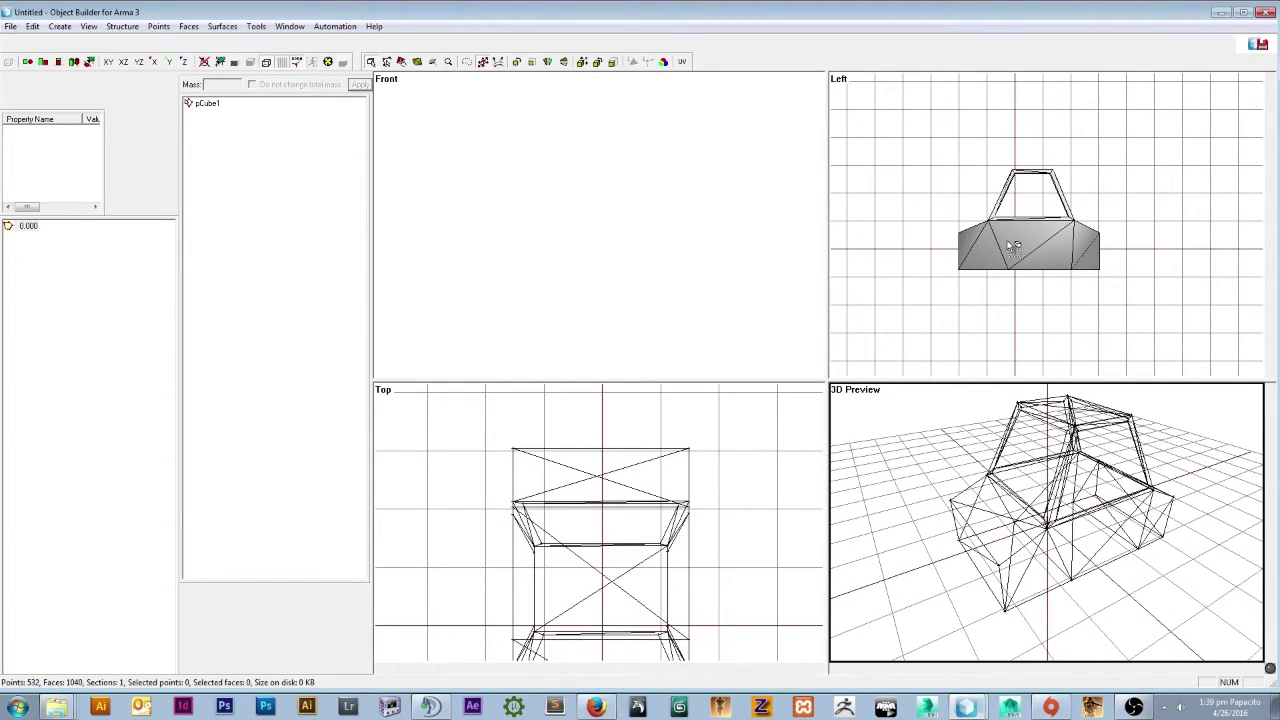
pyautogui.click(88, 27)
pyautogui.click(97, 108)
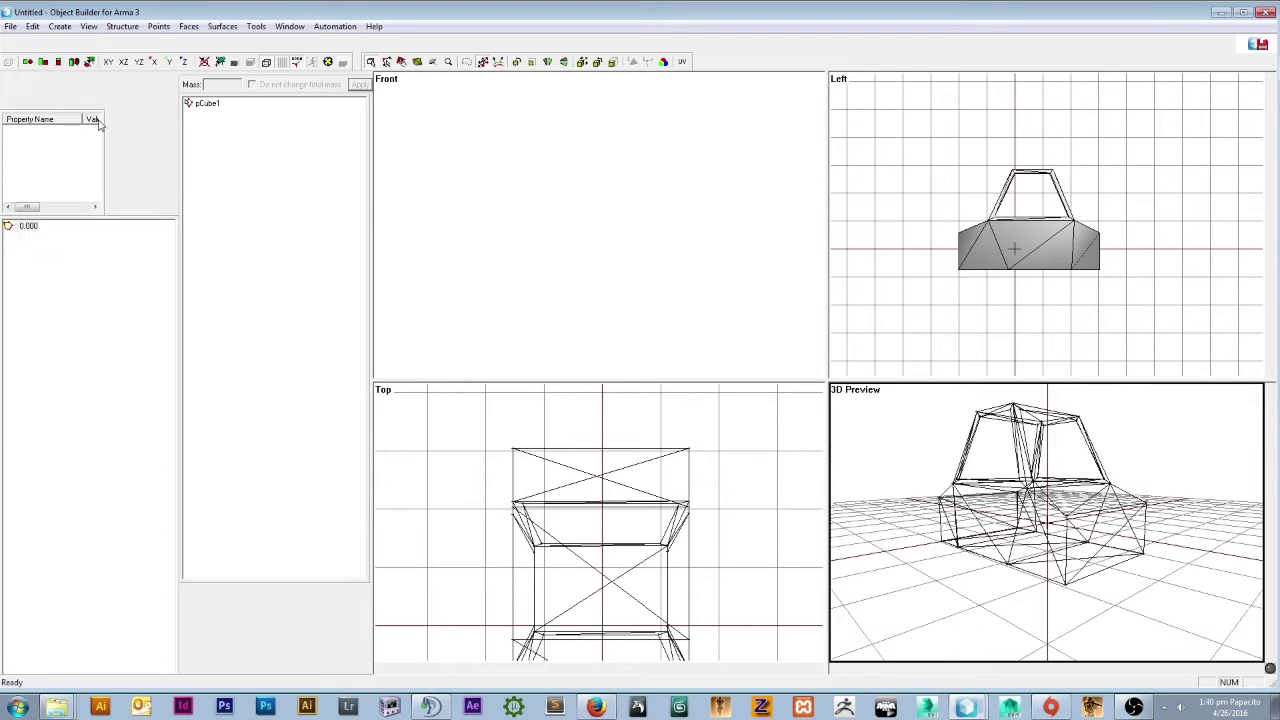
pyautogui.scroll(1, 1022, 240)
pyautogui.scroll(1, 1027, 243)
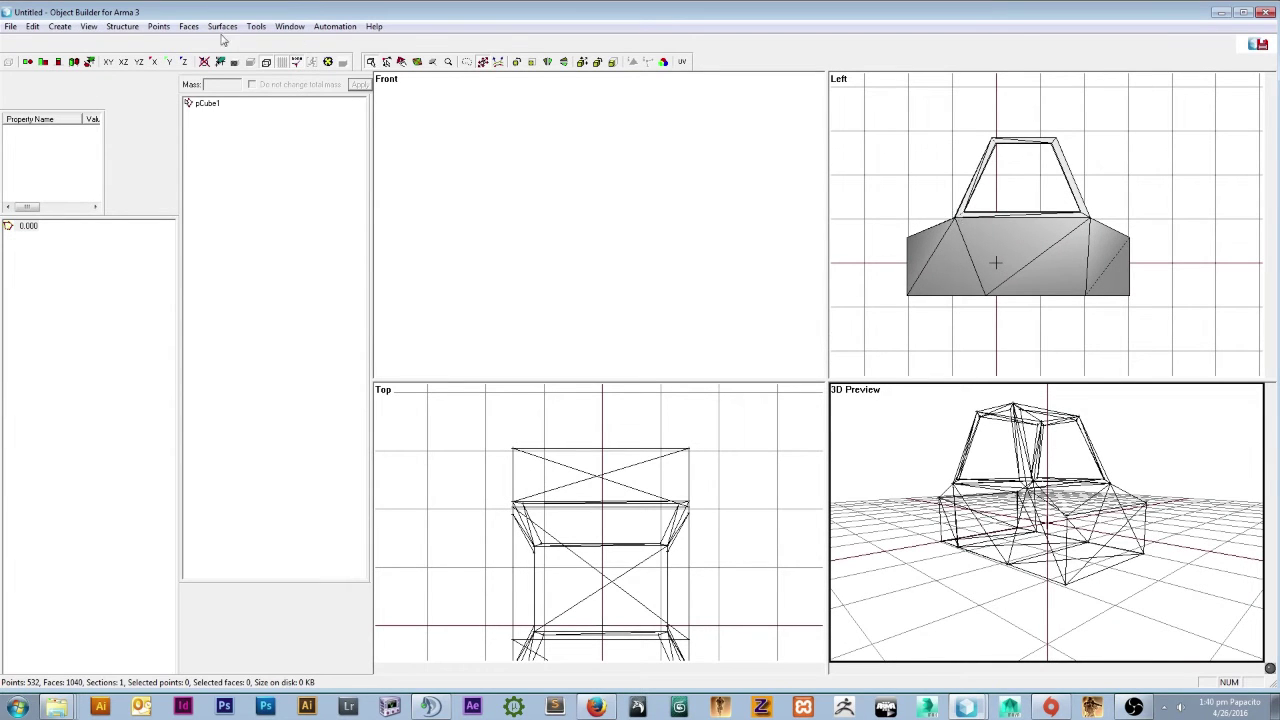
pyautogui.click(89, 26)
pyautogui.click(94, 101)
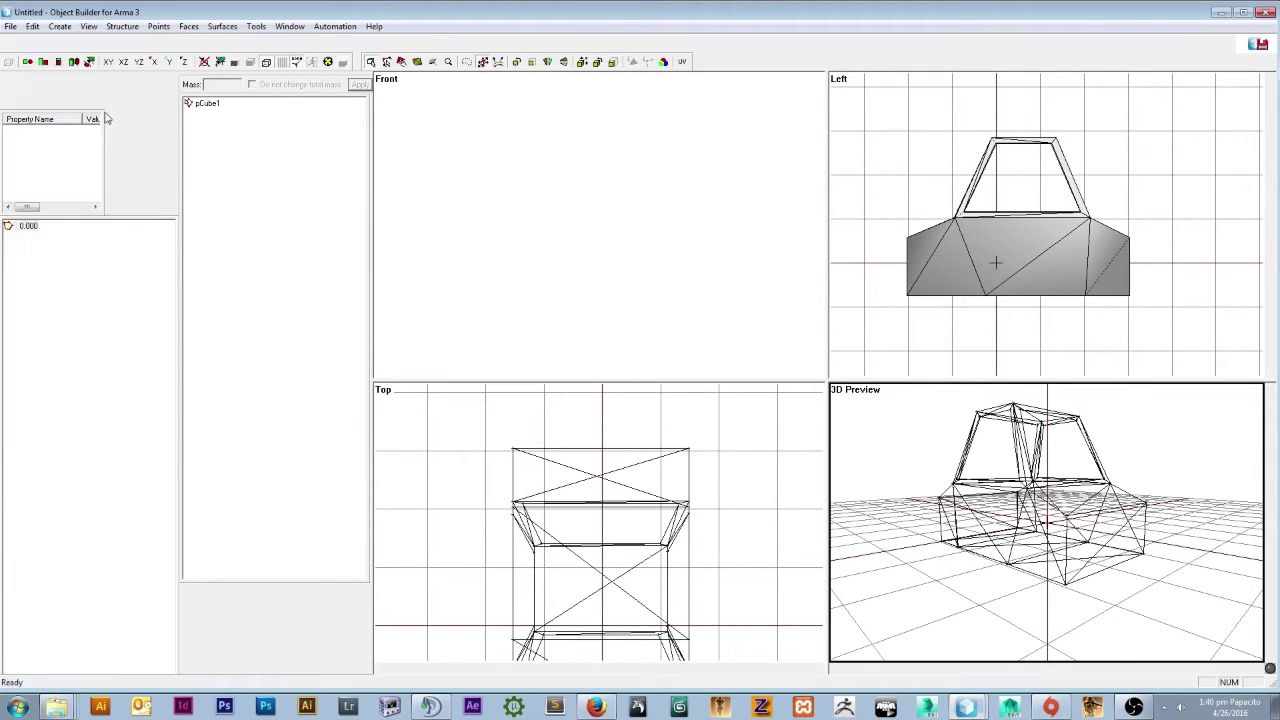
pyautogui.click(918, 310)
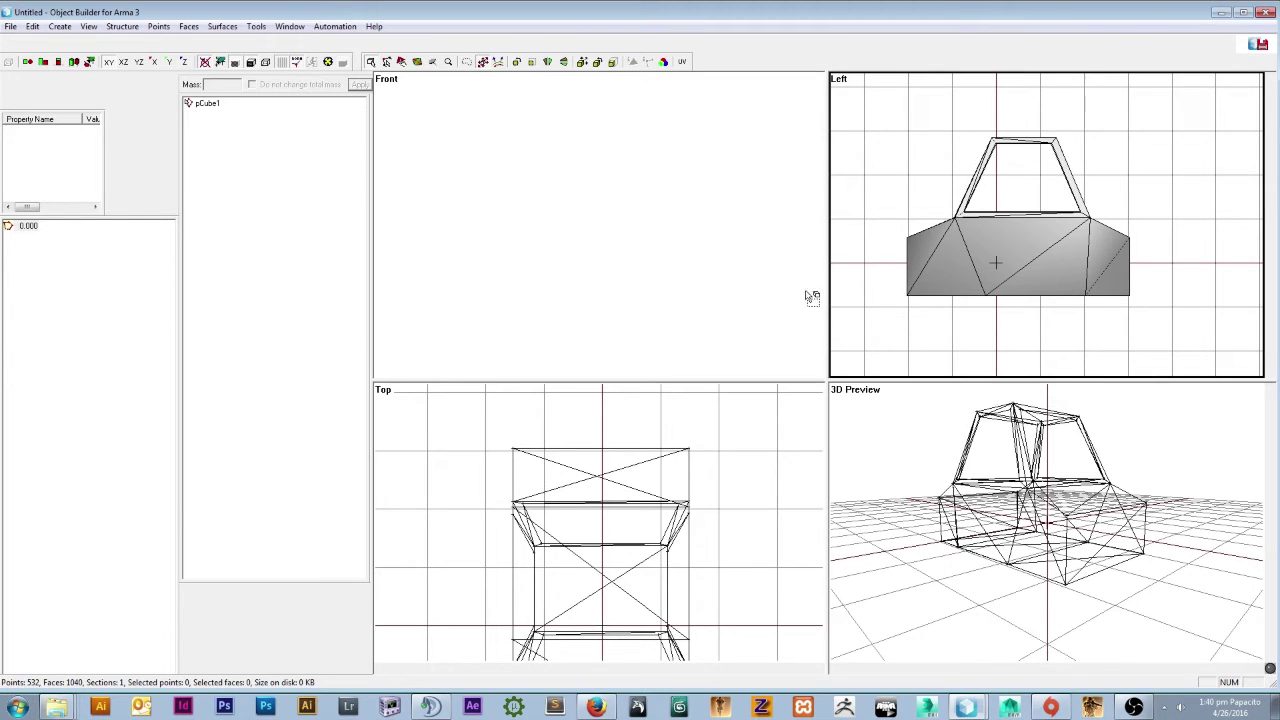
# Change the Front viewport to a projected 3D Preview of the car.
pyautogui.click(603, 228)
pyautogui.click(89, 26)
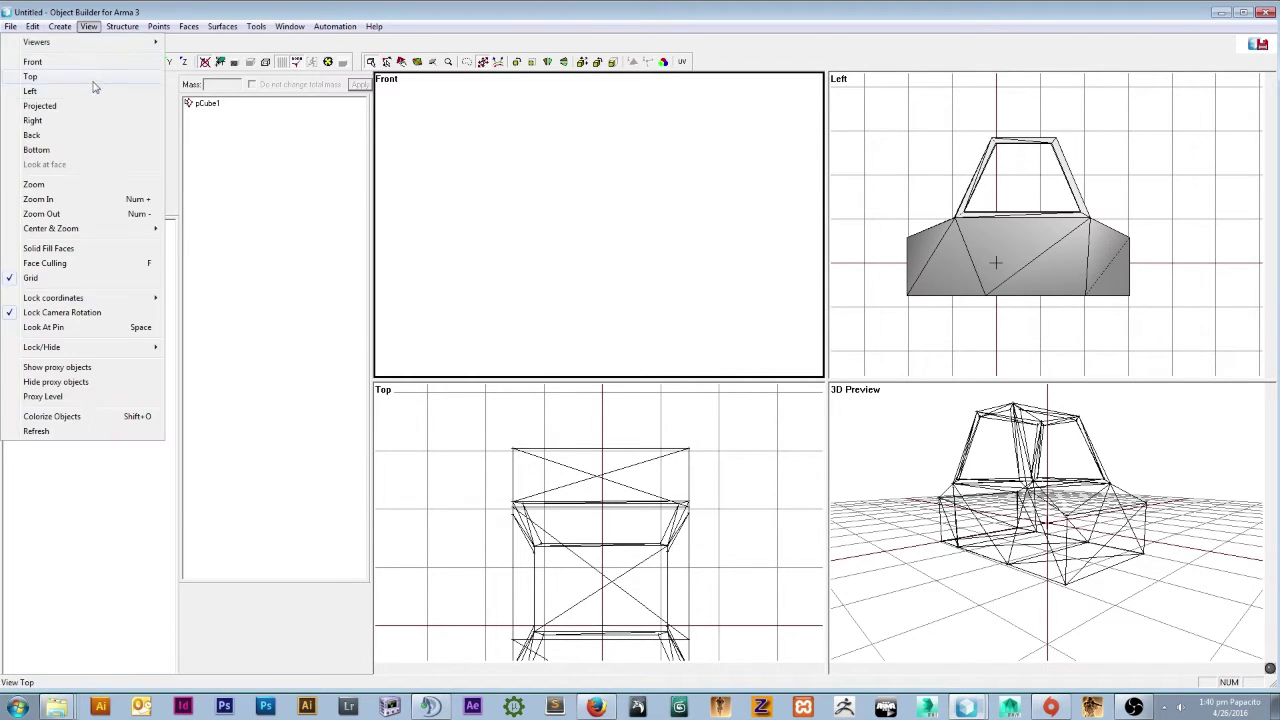
pyautogui.click(97, 85)
pyautogui.scroll(-15, 710, 238)
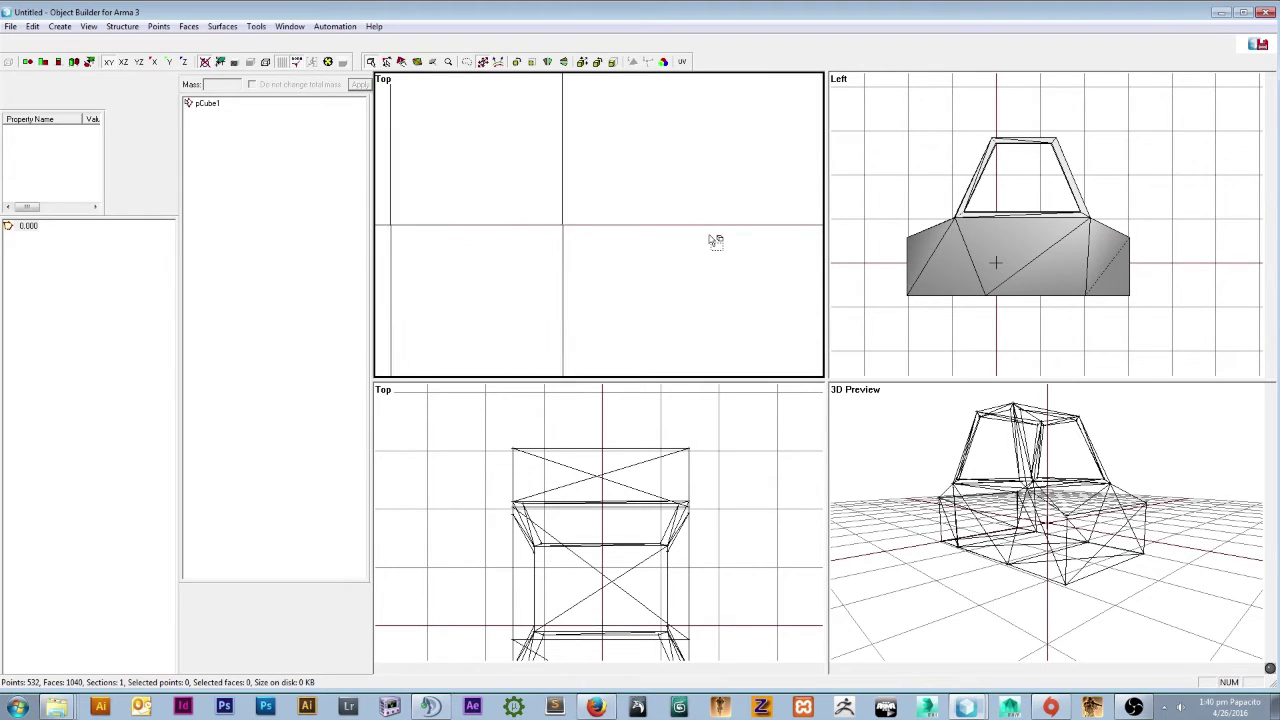
pyautogui.click(89, 26)
pyautogui.click(40, 41)
pyautogui.scroll(-2, 601, 231)
pyautogui.scroll(5, 584, 250)
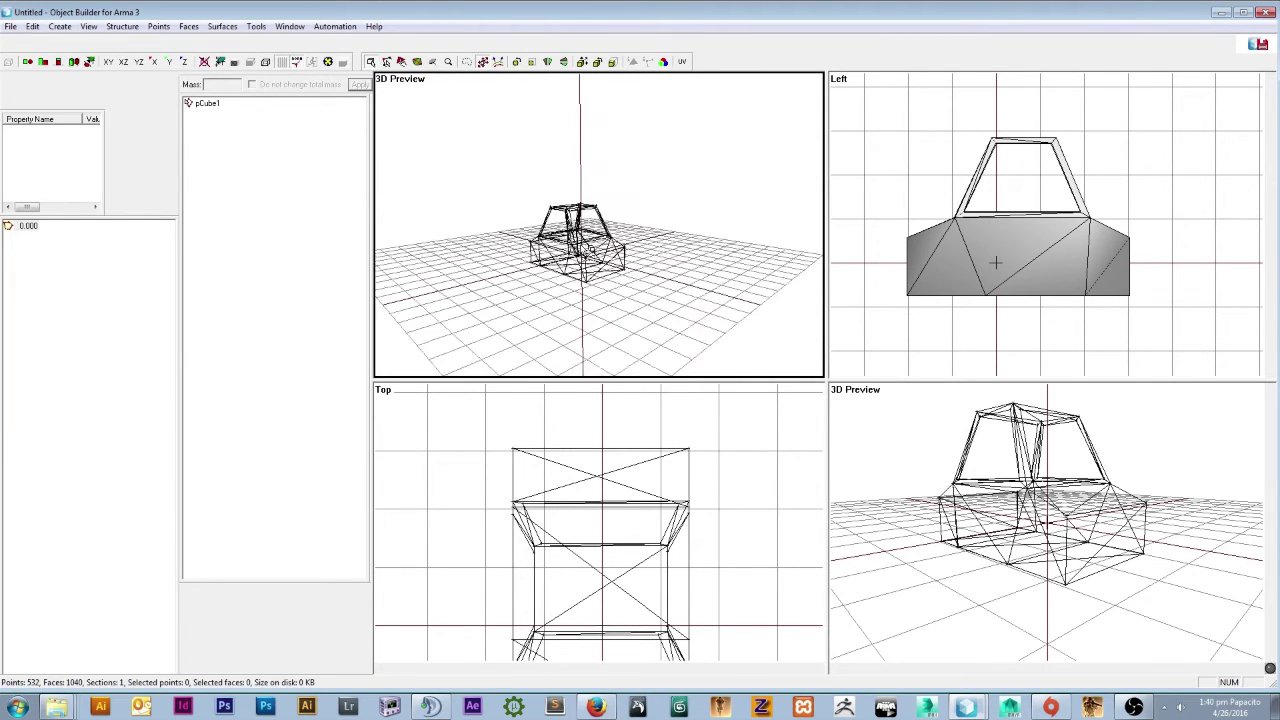
# Display the car with solid fill in the new 3D Preview, seen from above at an angle.
pyautogui.moveTo(611, 250); pyautogui.dragTo(609, 247, button='middle')
pyautogui.moveTo(611, 245); pyautogui.dragTo(611, 235, button='right')
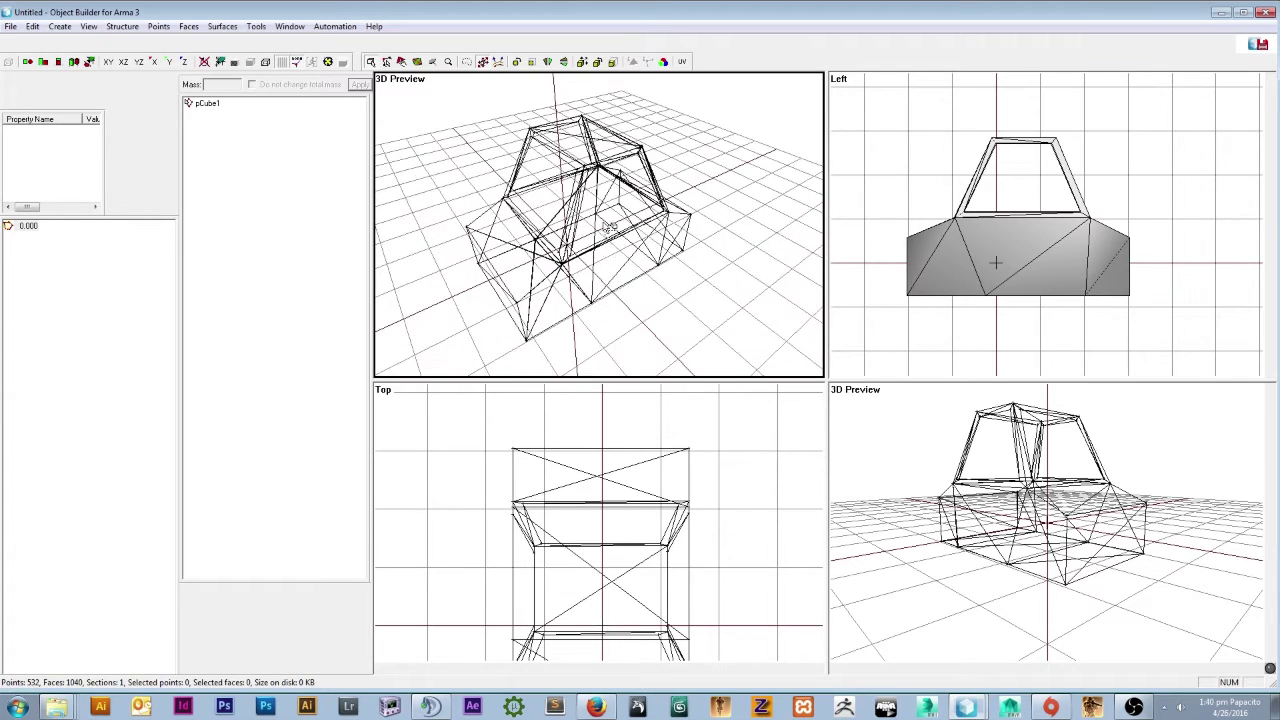
pyautogui.click(249, 63)
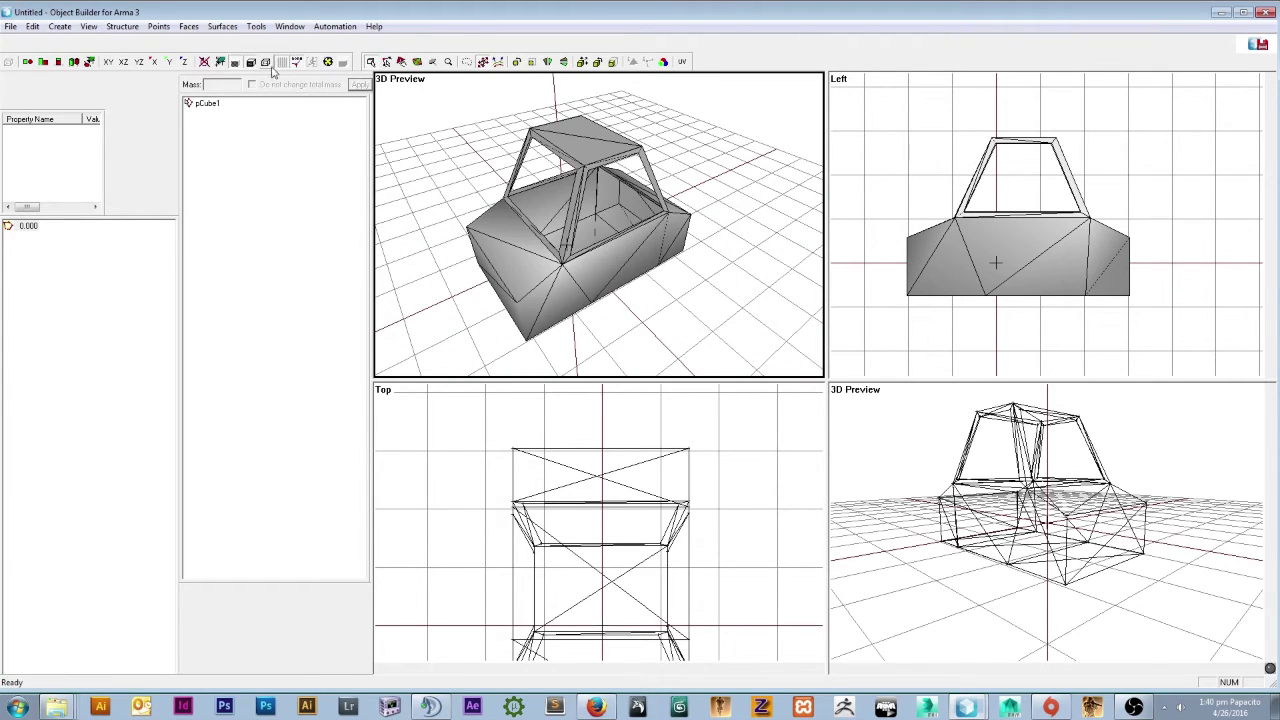
pyautogui.moveTo(564, 212); pyautogui.dragTo(612, 206, button='right')
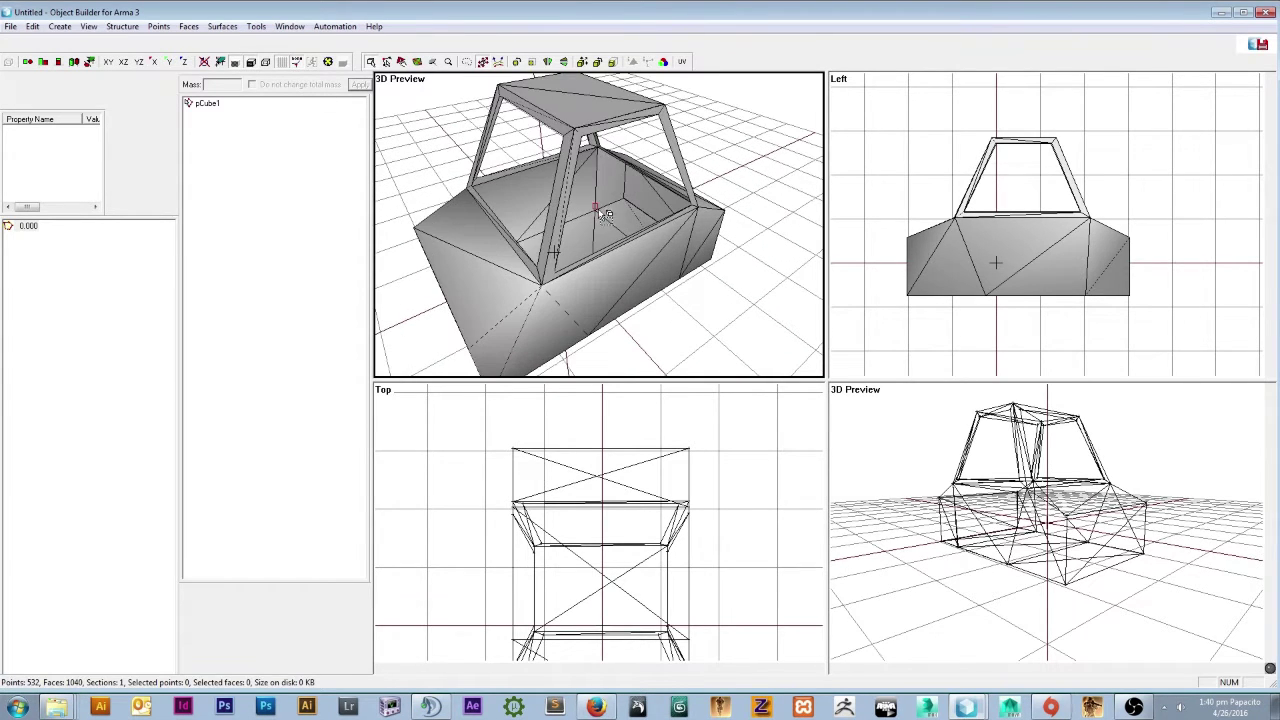
# Examine the car's interior and window frames in the shaded 3D Preview, selecting and clearing the whole model along the way.
pyautogui.hotkey('ctrl', 'a')
pyautogui.scroll(3, 612, 208)
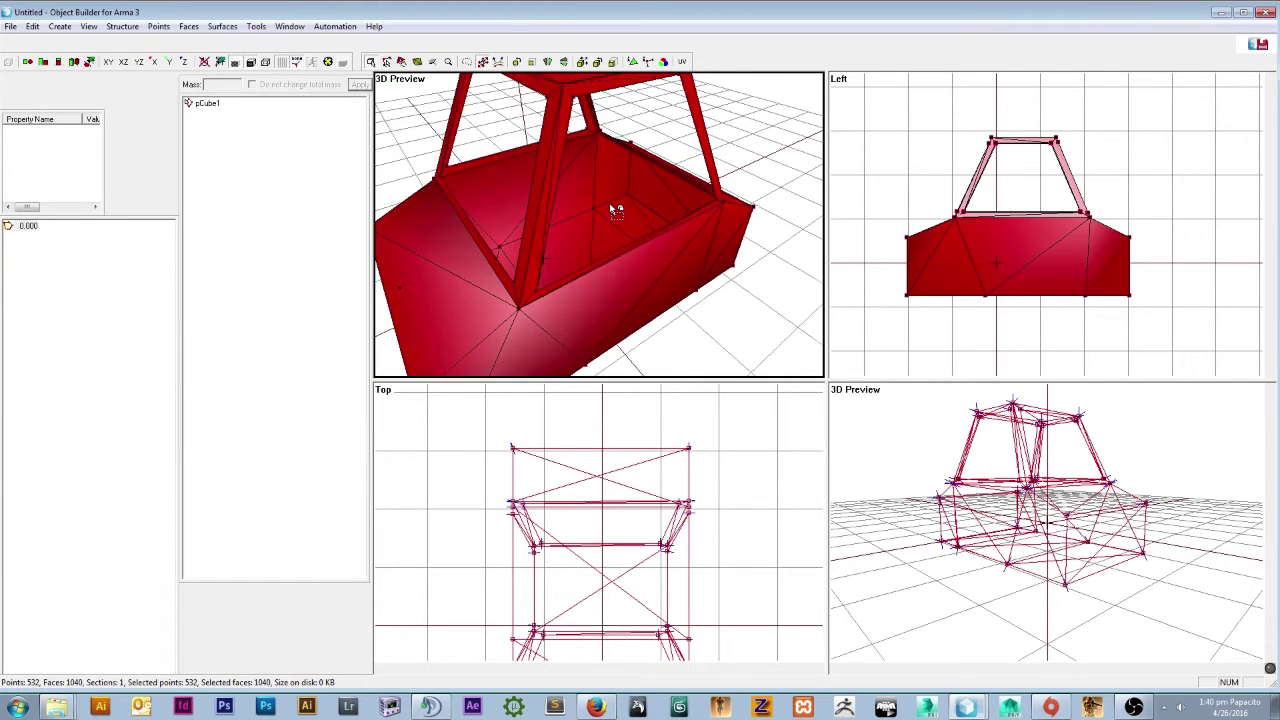
pyautogui.click(612, 195)
pyautogui.hotkey('ctrl', 'a')
pyautogui.hotkey('ctrl', 'd')
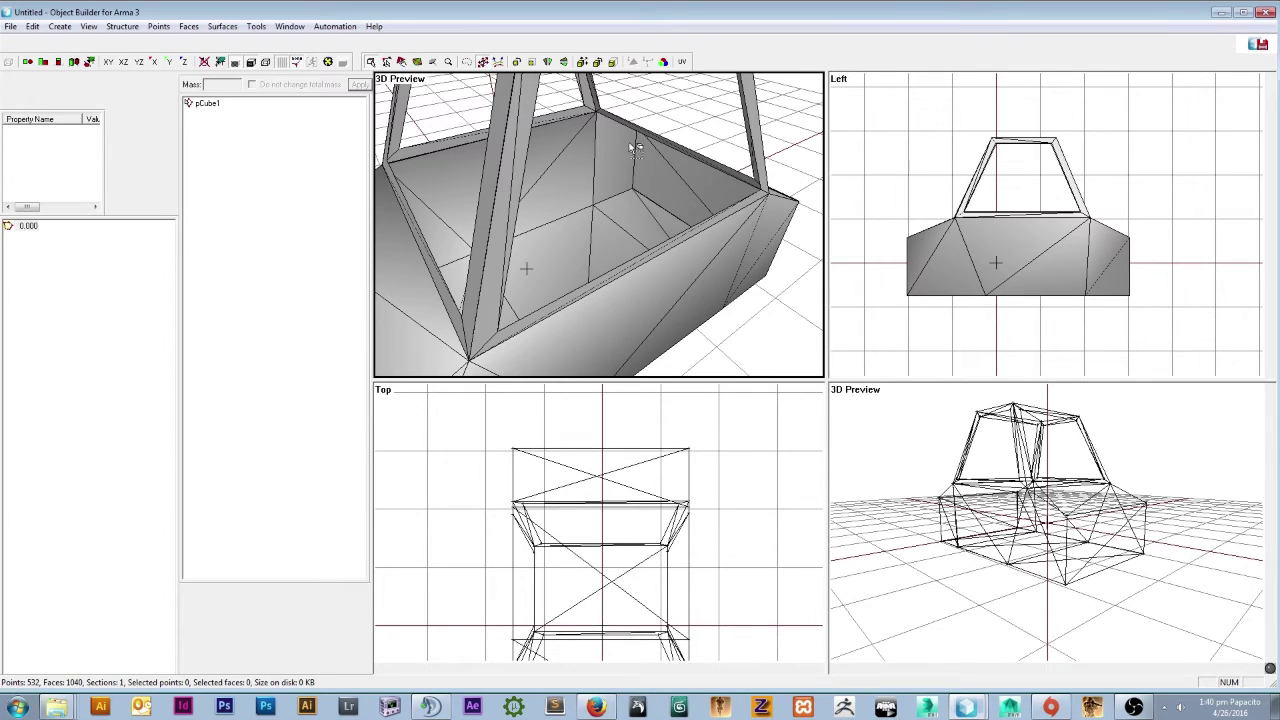
pyautogui.scroll(2, 602, 112)
pyautogui.scroll(-3, 690, 221)
pyautogui.scroll(2, 716, 216)
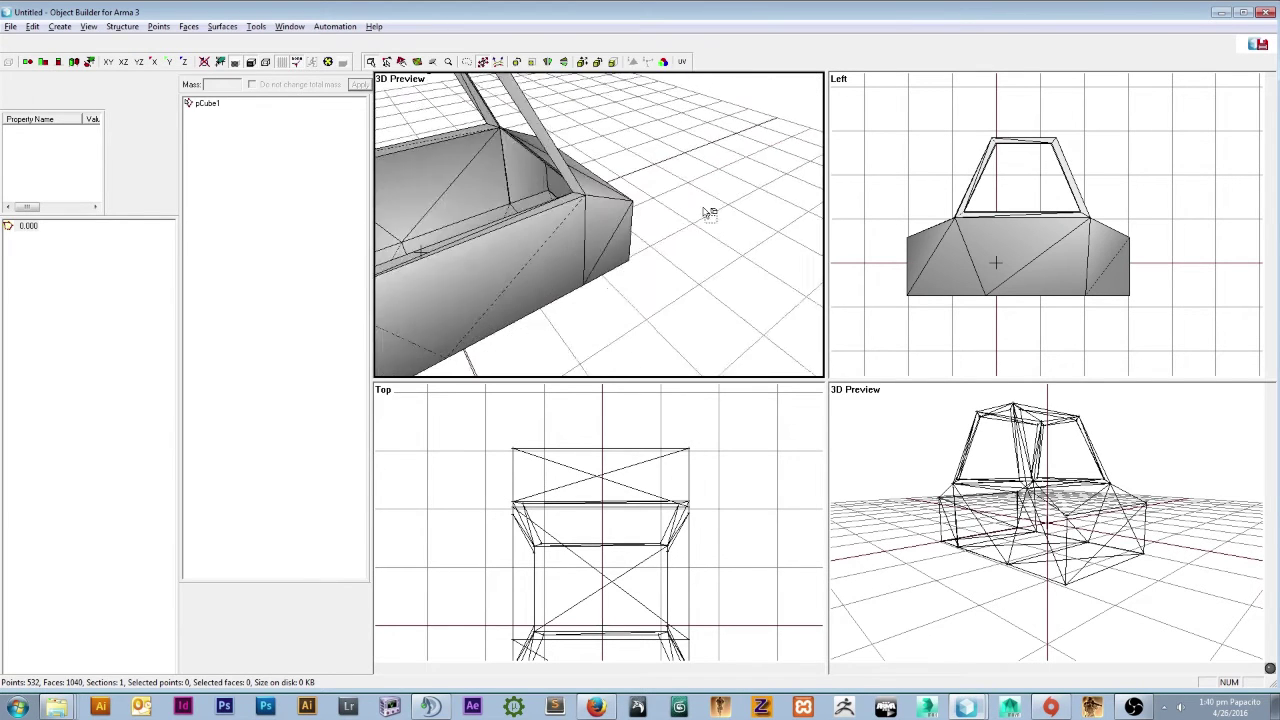
pyautogui.scroll(3, 550, 188)
pyautogui.moveTo(526, 212); pyautogui.dragTo(470, 240, button='right')
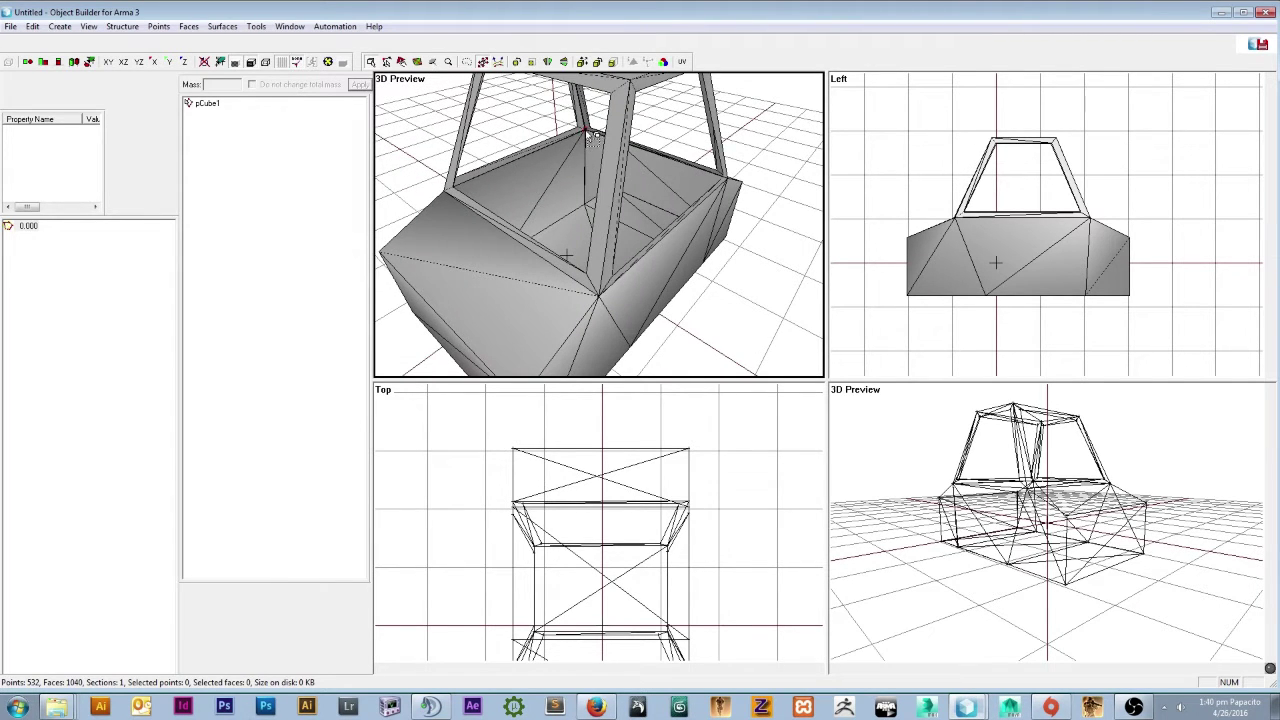
# Move one of the car's overlapping shells aside in the 3D Preview and delete the duplicate mesh.
pyautogui.hotkey('ctrl', 'a')
pyautogui.moveTo(552, 248); pyautogui.dragTo(354, 169)
pyautogui.click(618, 319)
pyautogui.scroll(-3, 618, 319)
pyautogui.press('Delete')
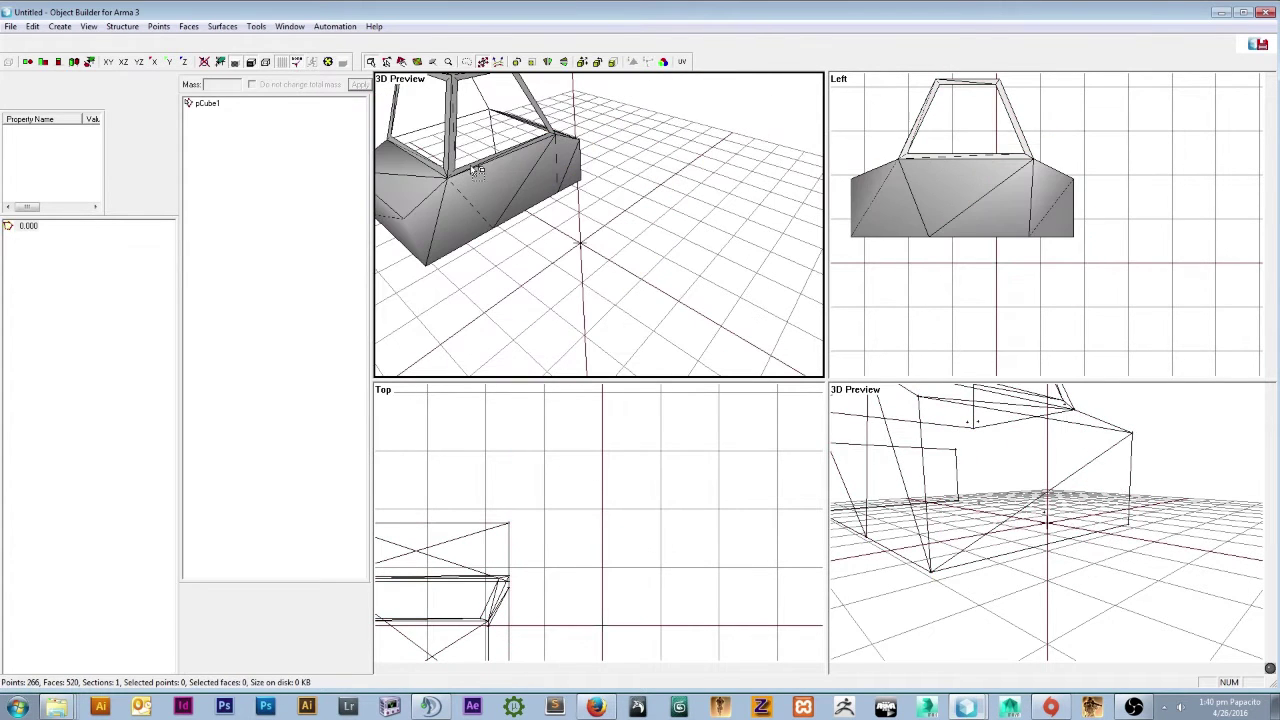
# Move the remaining car shell back over the origin, reverse all its faces, and deselect it.
pyautogui.hotkey('ctrl', 'a')
pyautogui.moveTo(454, 186); pyautogui.dragTo(565, 218)
pyautogui.press('w')
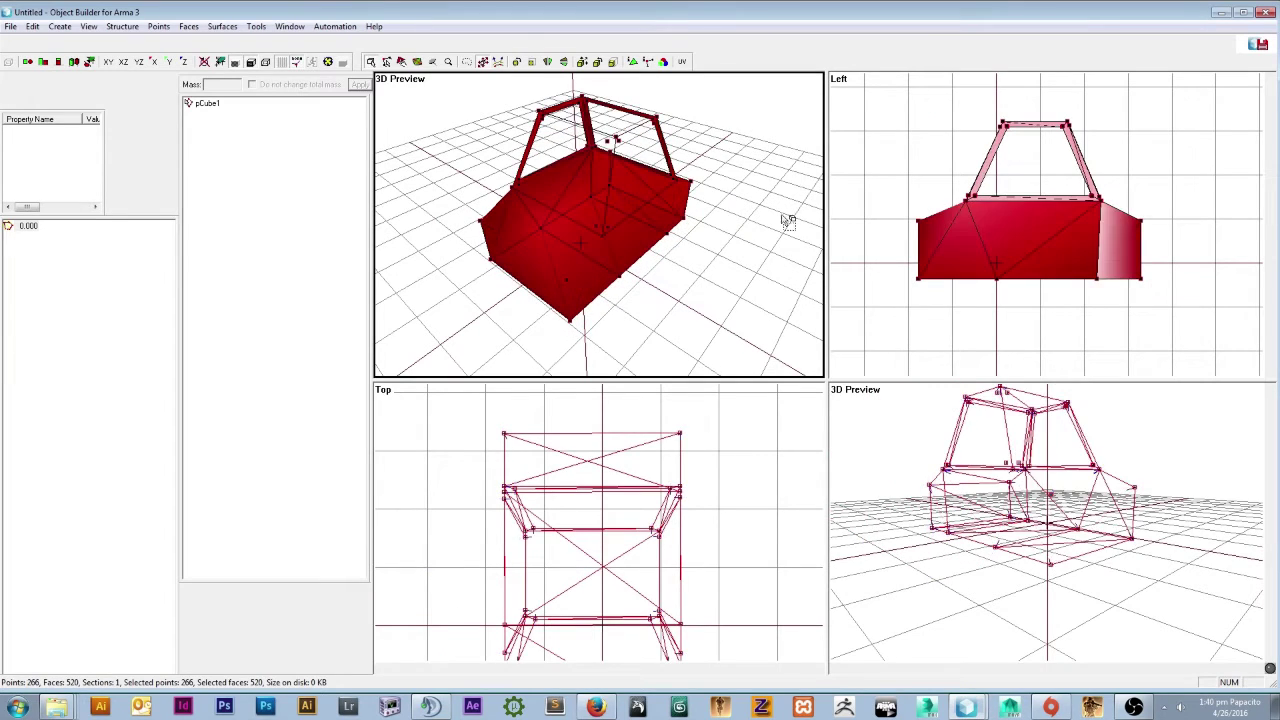
pyautogui.click(728, 233)
# Inspect the inside and outside of the car body in the 3D Preview to check which way its faces point.
pyautogui.scroll(-2, 726, 235)
pyautogui.moveTo(711, 257); pyautogui.dragTo(647, 252, button='middle')
pyautogui.scroll(5, 647, 252)
pyautogui.scroll(8, 652, 253)
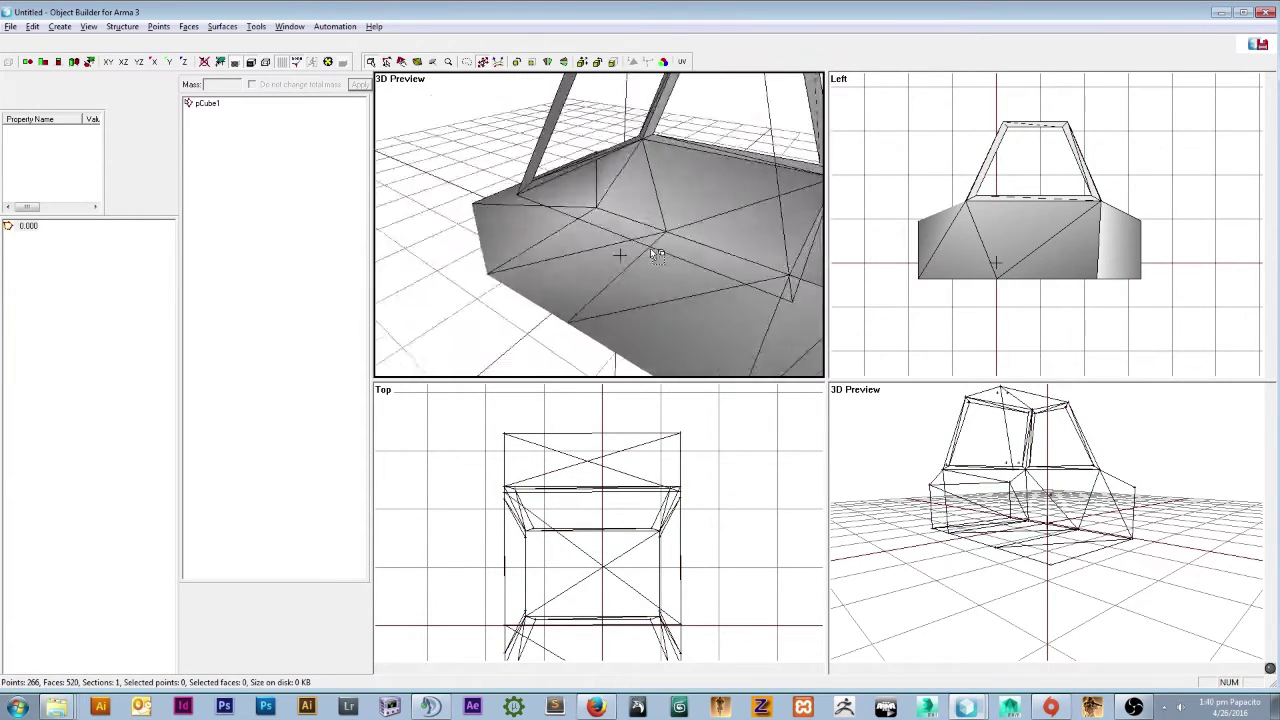
pyautogui.scroll(-6, 655, 254)
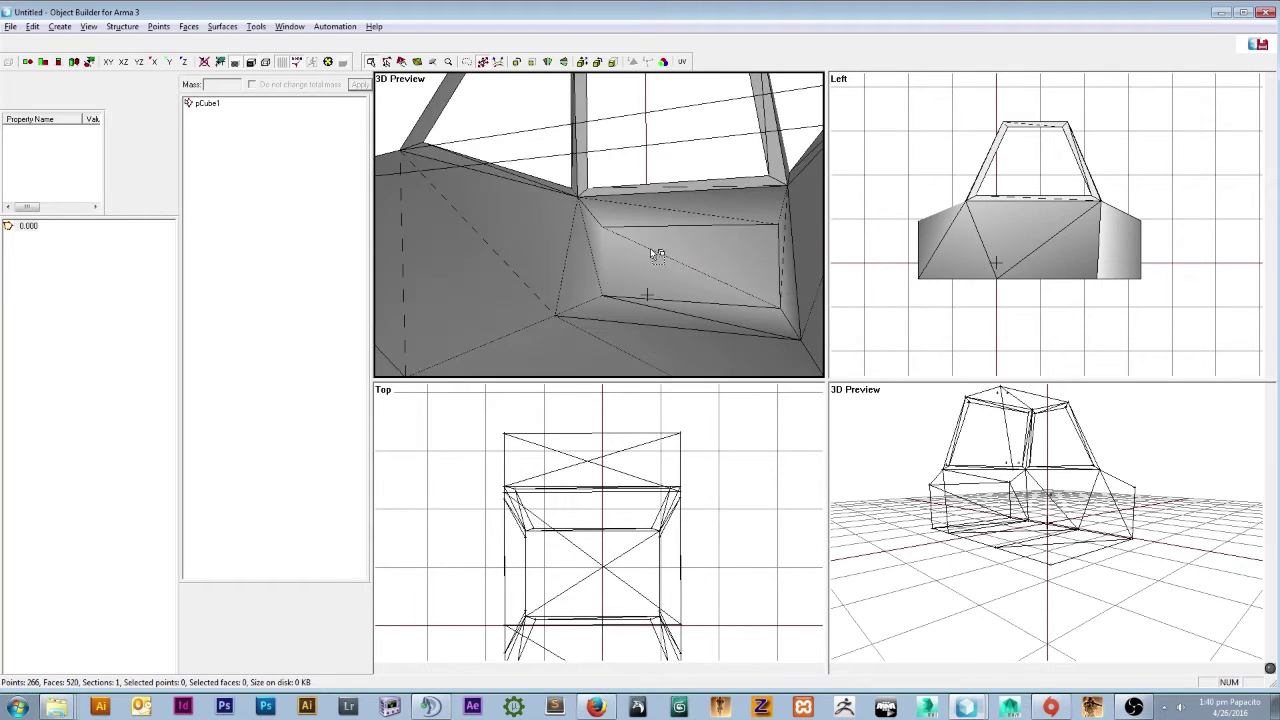
pyautogui.scroll(3, 655, 254)
pyautogui.scroll(-2, 655, 254)
# Select the whole car, reverse its faces again, and check the roof and body from above.
pyautogui.hotkey('ctrl', 'a')
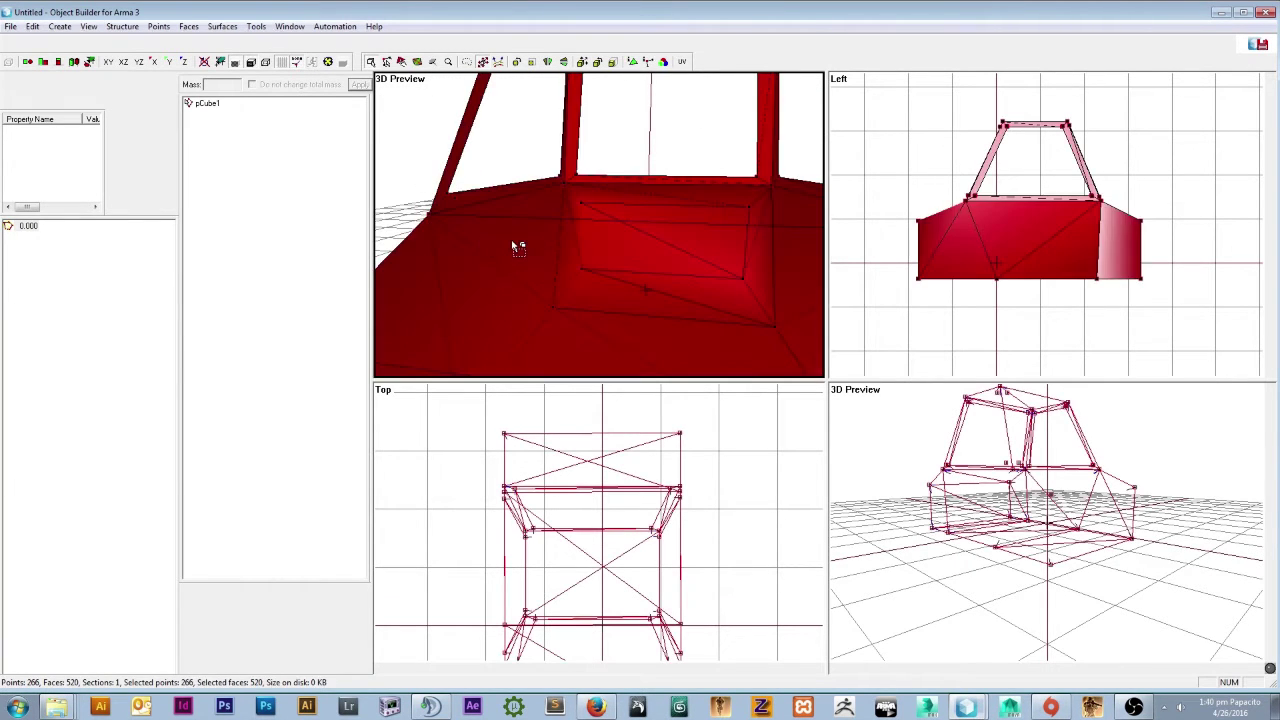
pyautogui.press('w')
pyautogui.click(580, 262)
pyautogui.moveTo(603, 208); pyautogui.dragTo(585, 352, button='middle')
pyautogui.scroll(5, 566, 250)
pyautogui.scroll(-5, 578, 252)
# Select the whole car in the Top view.
pyautogui.moveTo(480, 426); pyautogui.dragTo(758, 576)
pyautogui.scroll(2, 584, 504)
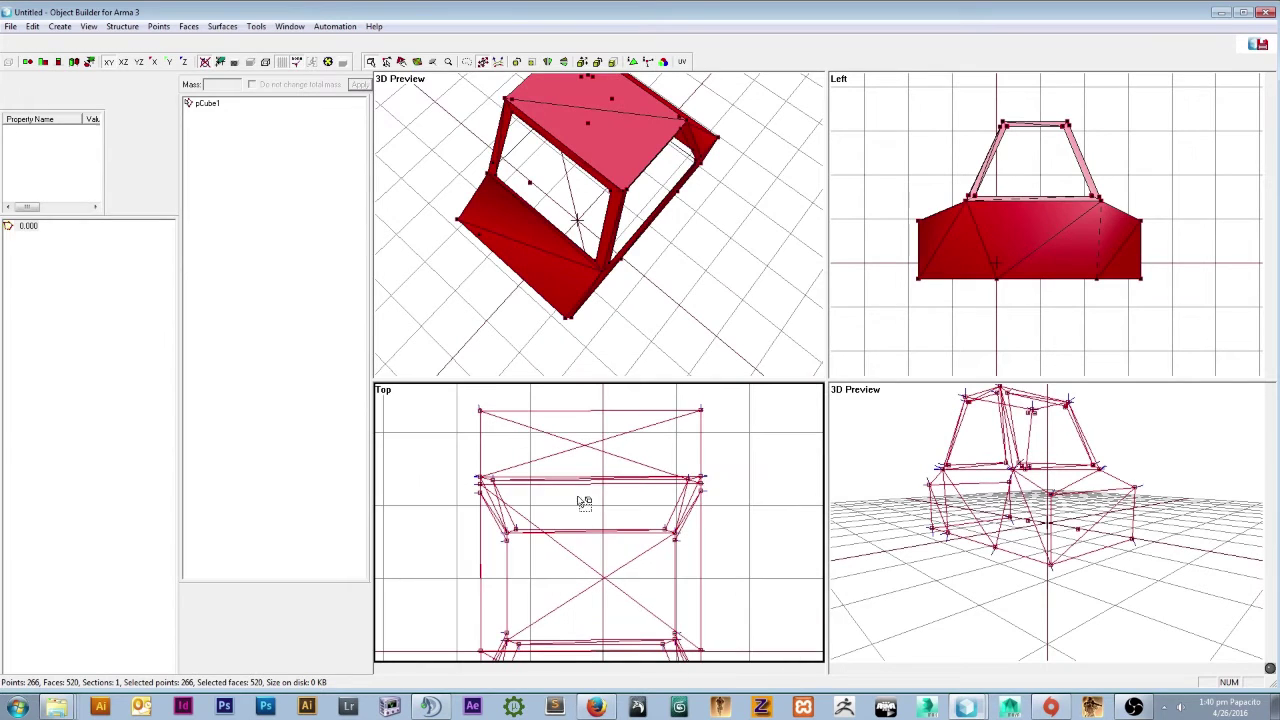
pyautogui.scroll(-2, 672, 182)
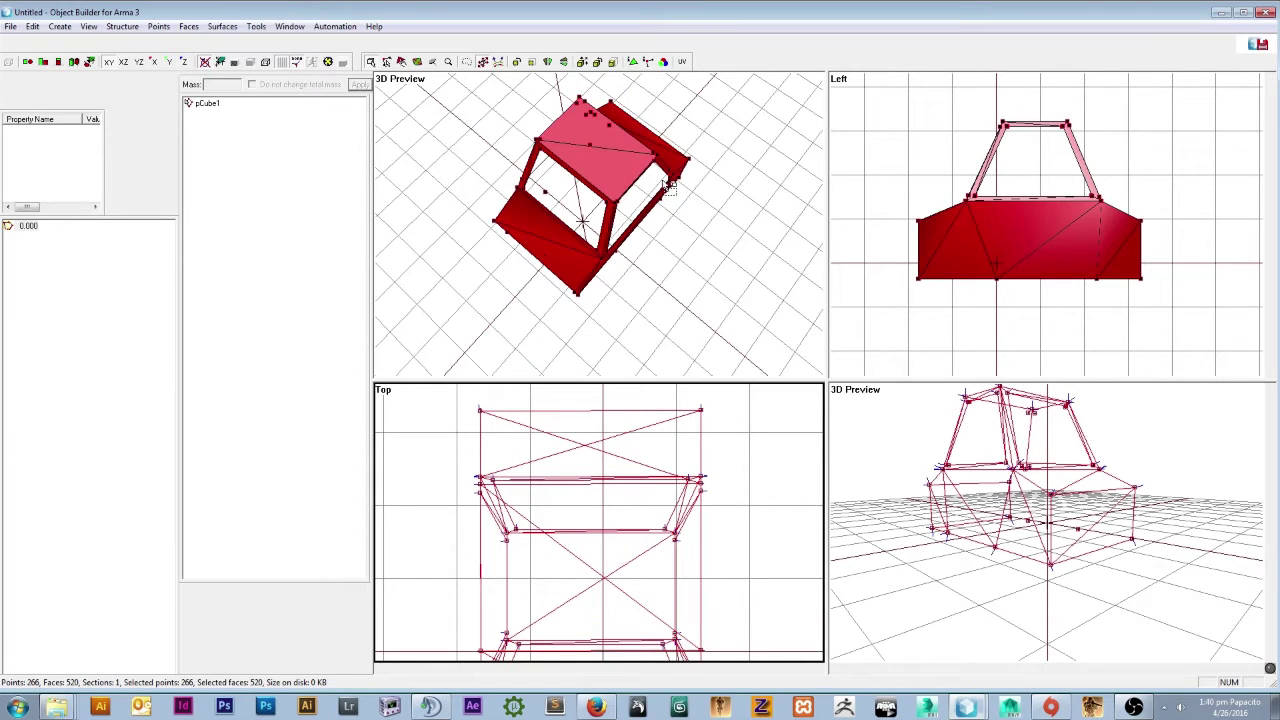
# Deselect the car, switch the active 3D Preview viewport to the Left view, and try selecting a single lower side face.
pyautogui.click(601, 139)
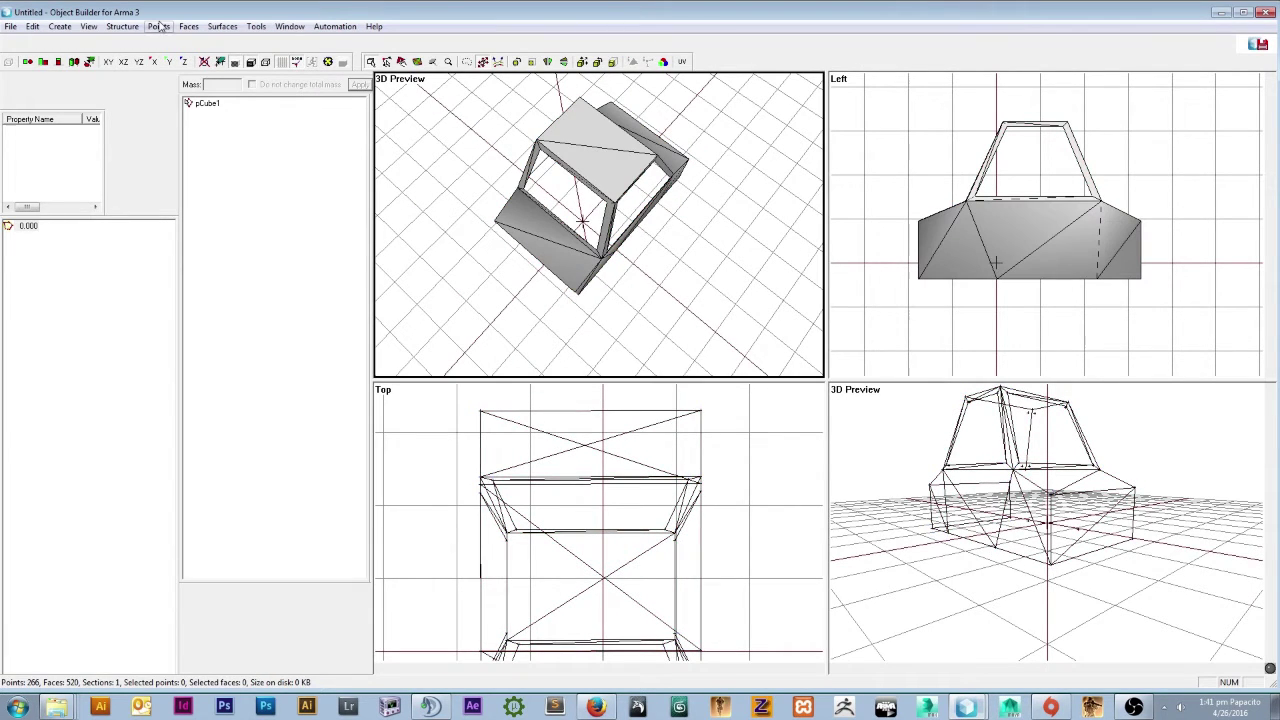
pyautogui.click(89, 27)
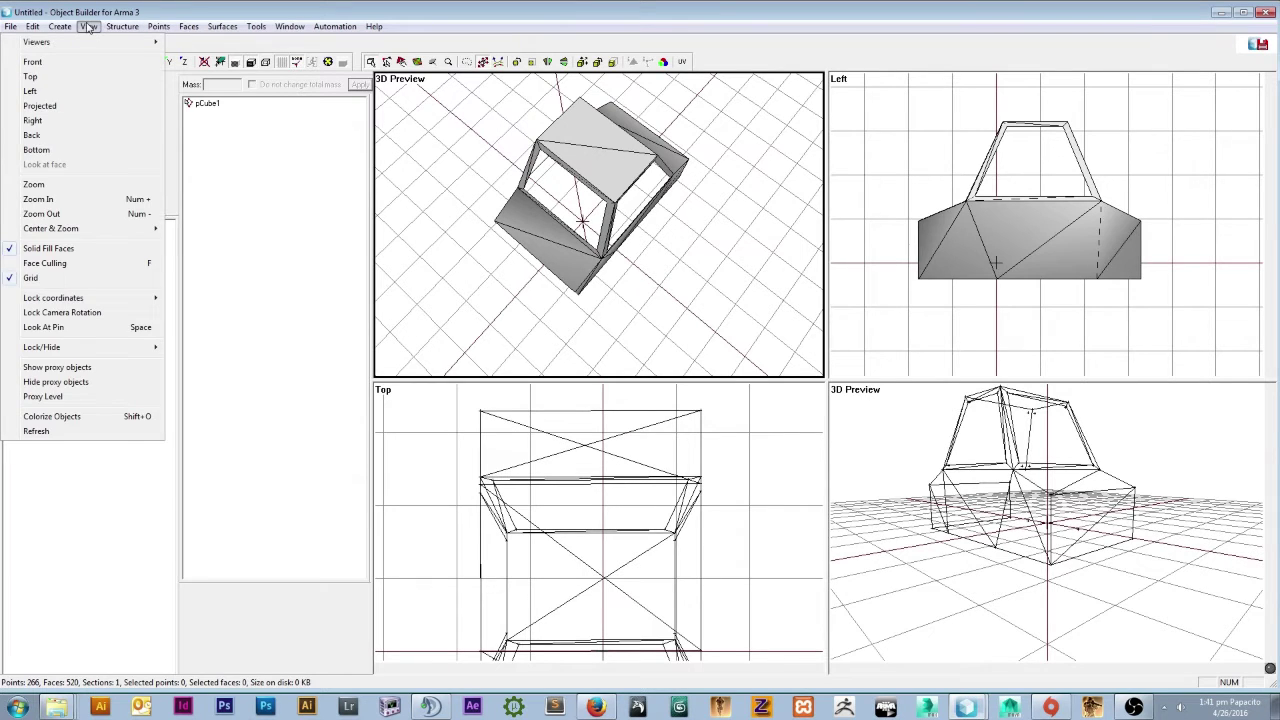
pyautogui.click(31, 91)
pyautogui.scroll(-10, 545, 165)
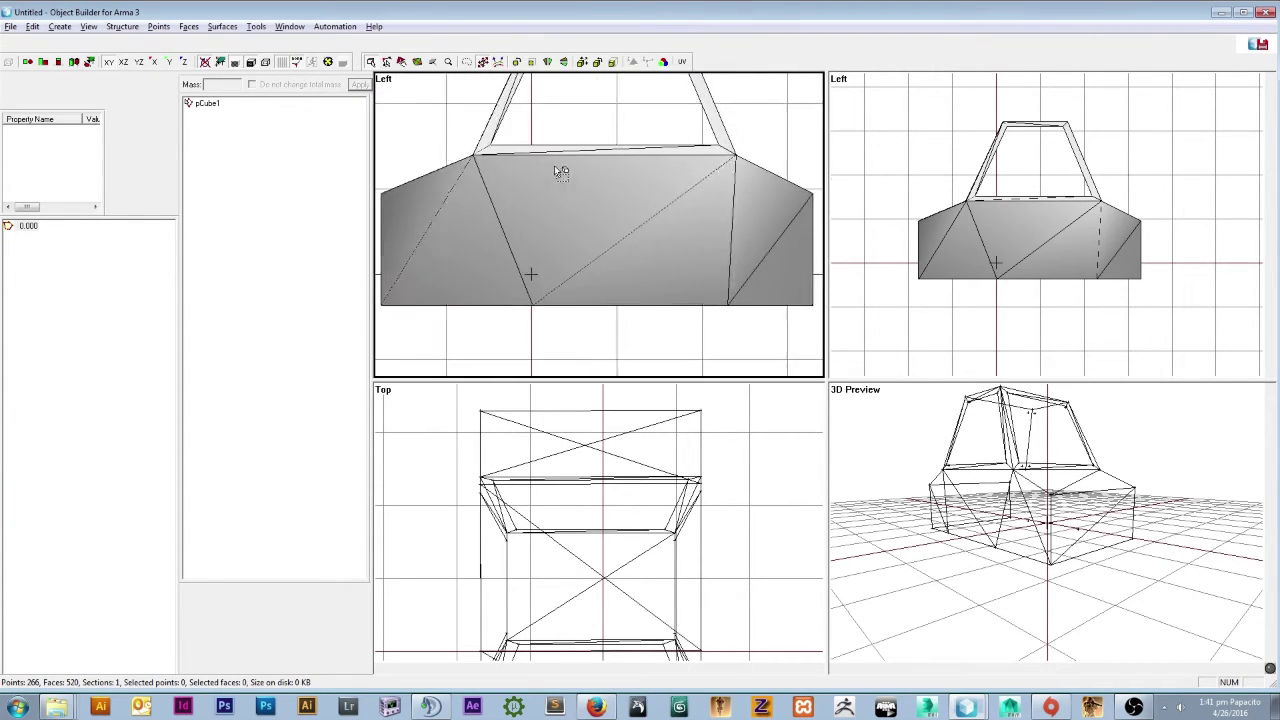
pyautogui.scroll(-4, 561, 172)
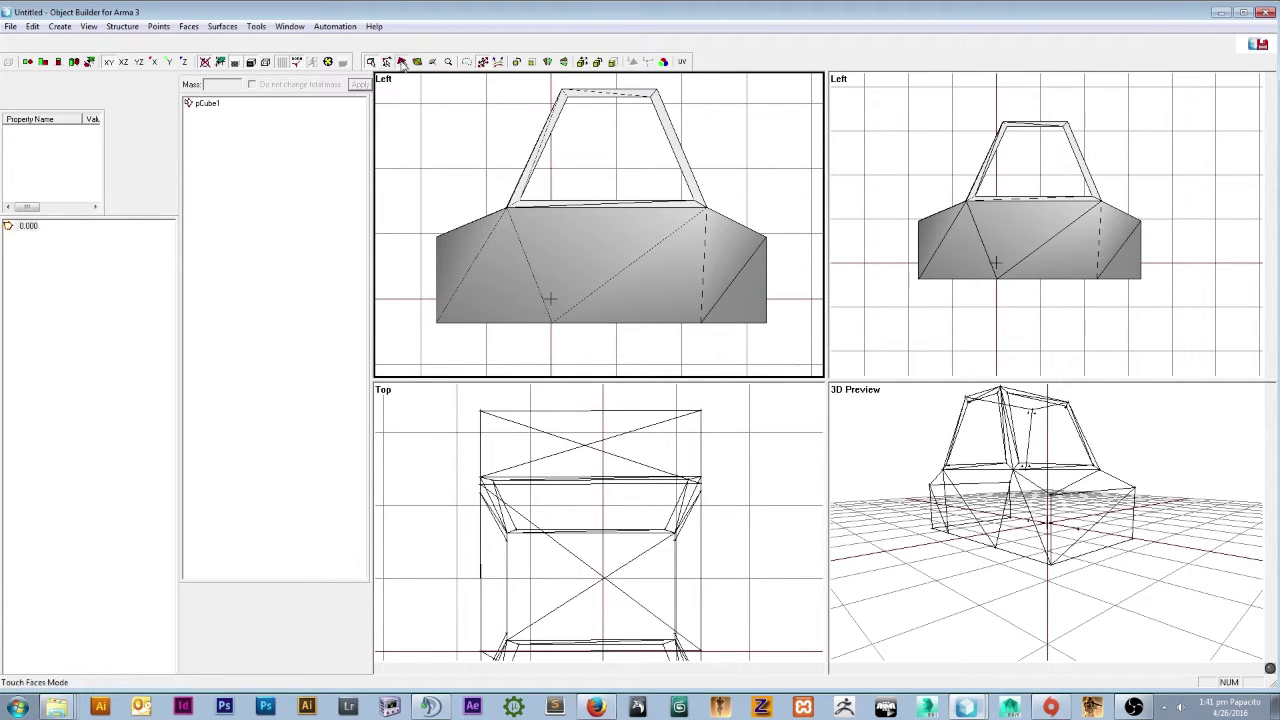
pyautogui.click(516, 258)
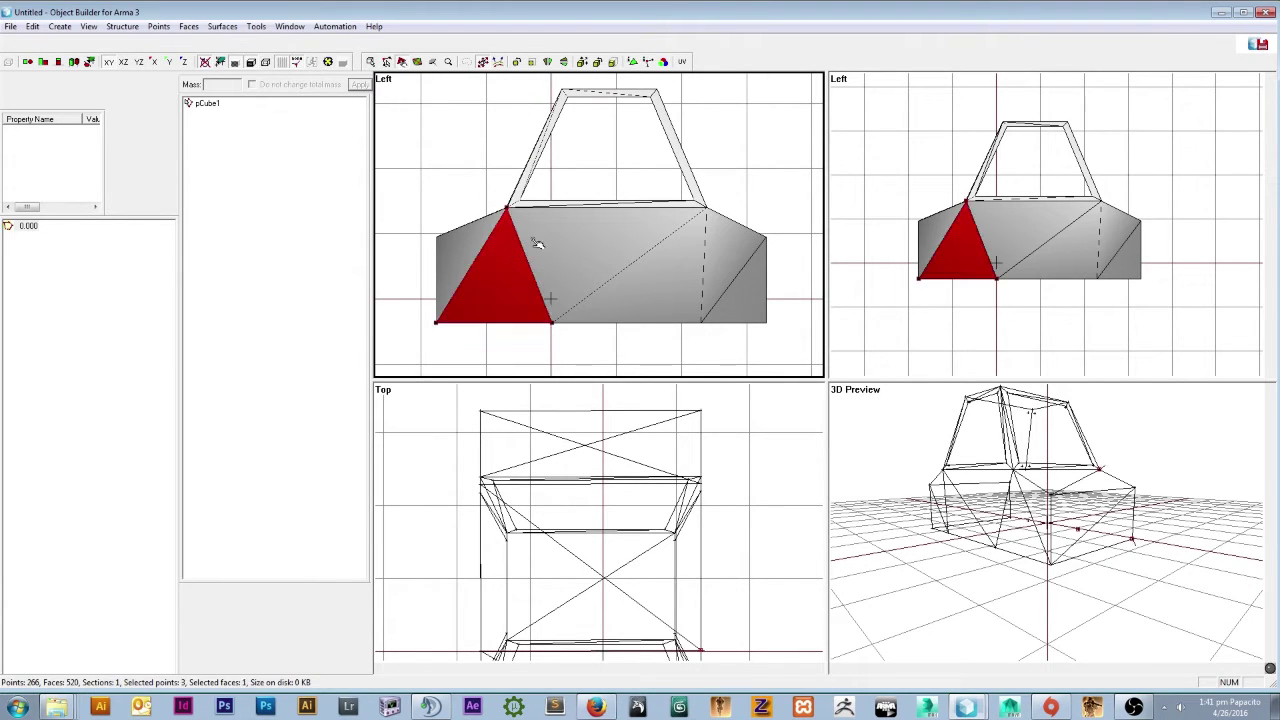
pyautogui.click(406, 107)
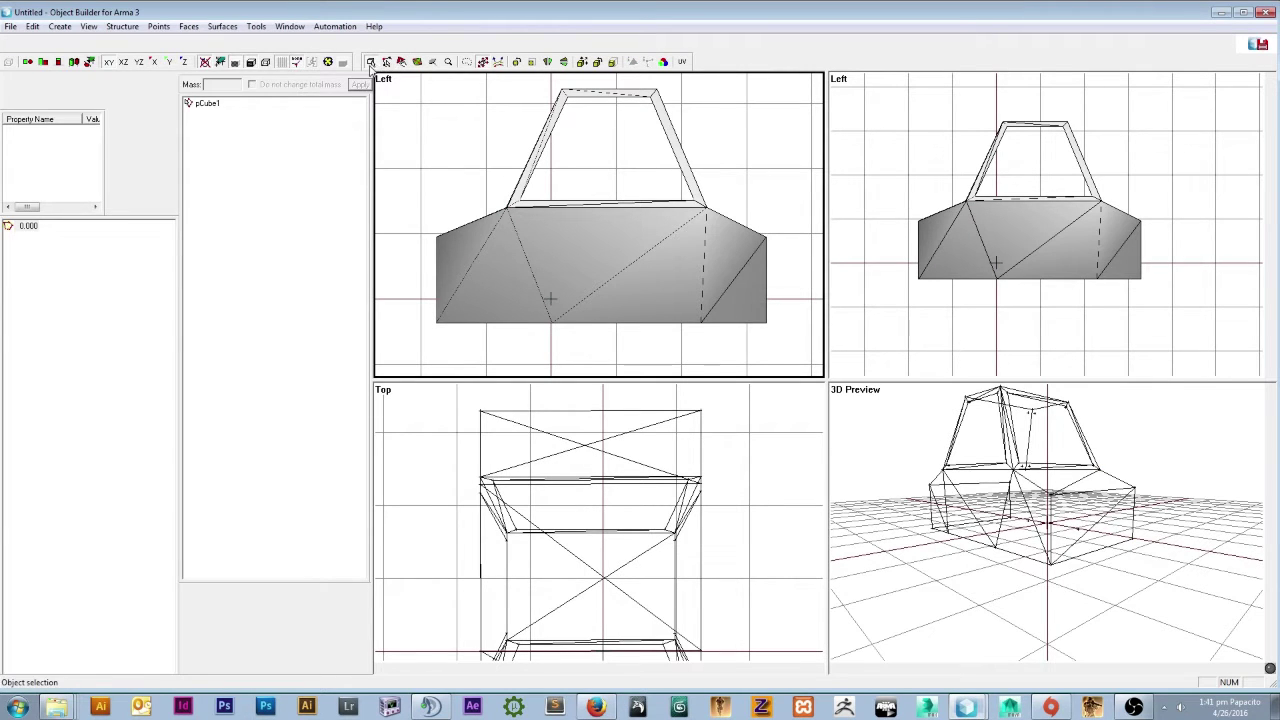
# Select the whole car and choose policecamo.tga from P:\My_Projects\DHI_police\texture as the texture in its Face Properties.
pyautogui.hotkey('ctrl', 'a')
pyautogui.press('e')
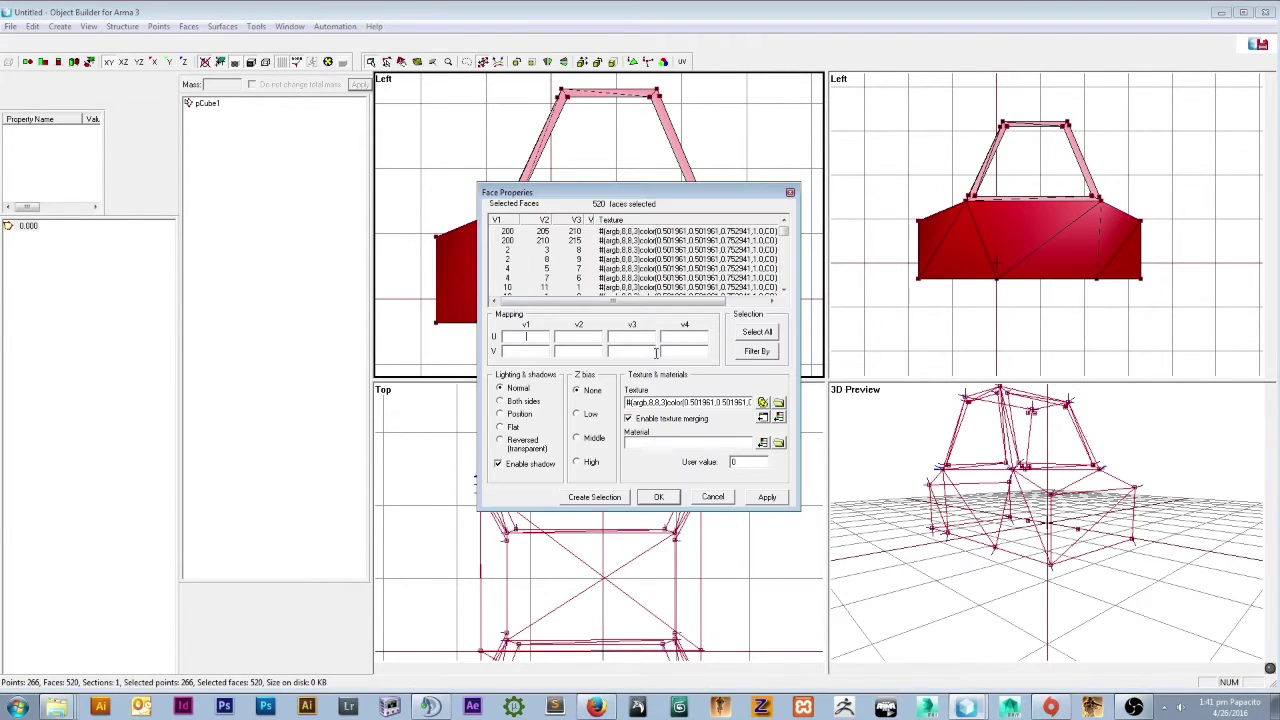
pyautogui.click(779, 402)
pyautogui.click(487, 372)
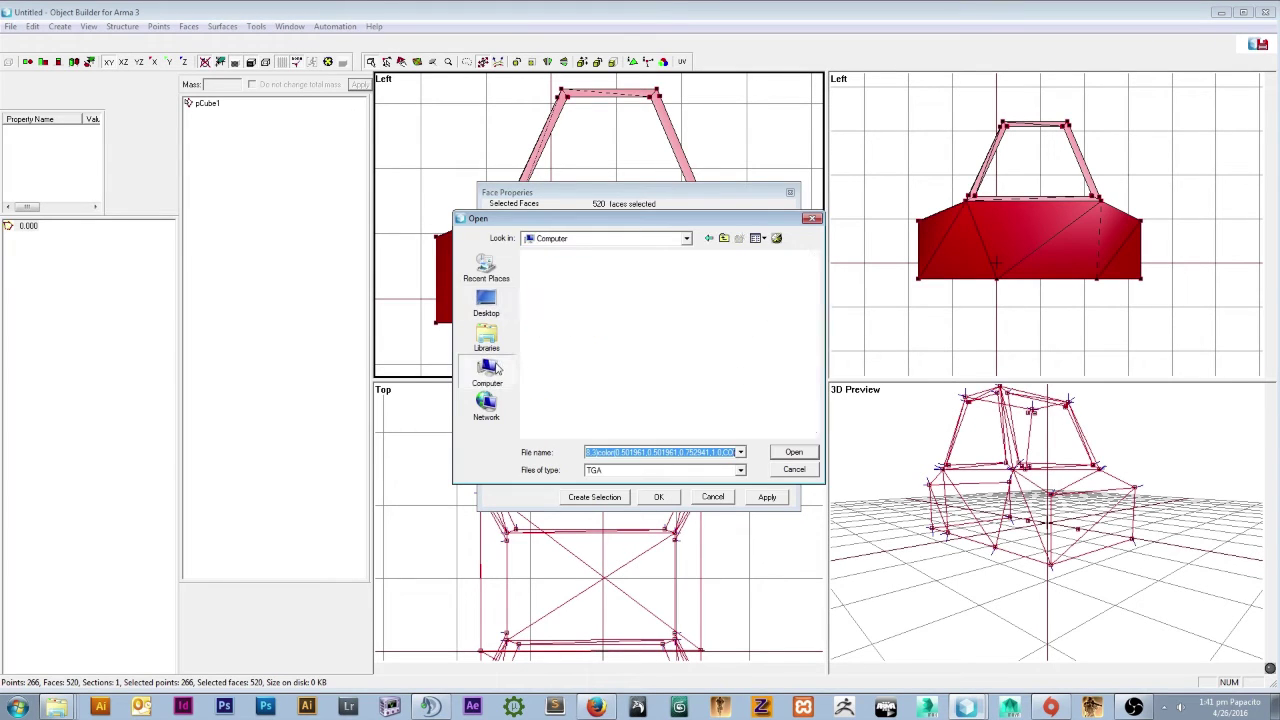
pyautogui.scroll(-3, 679, 403)
pyautogui.doubleClick(605, 402)
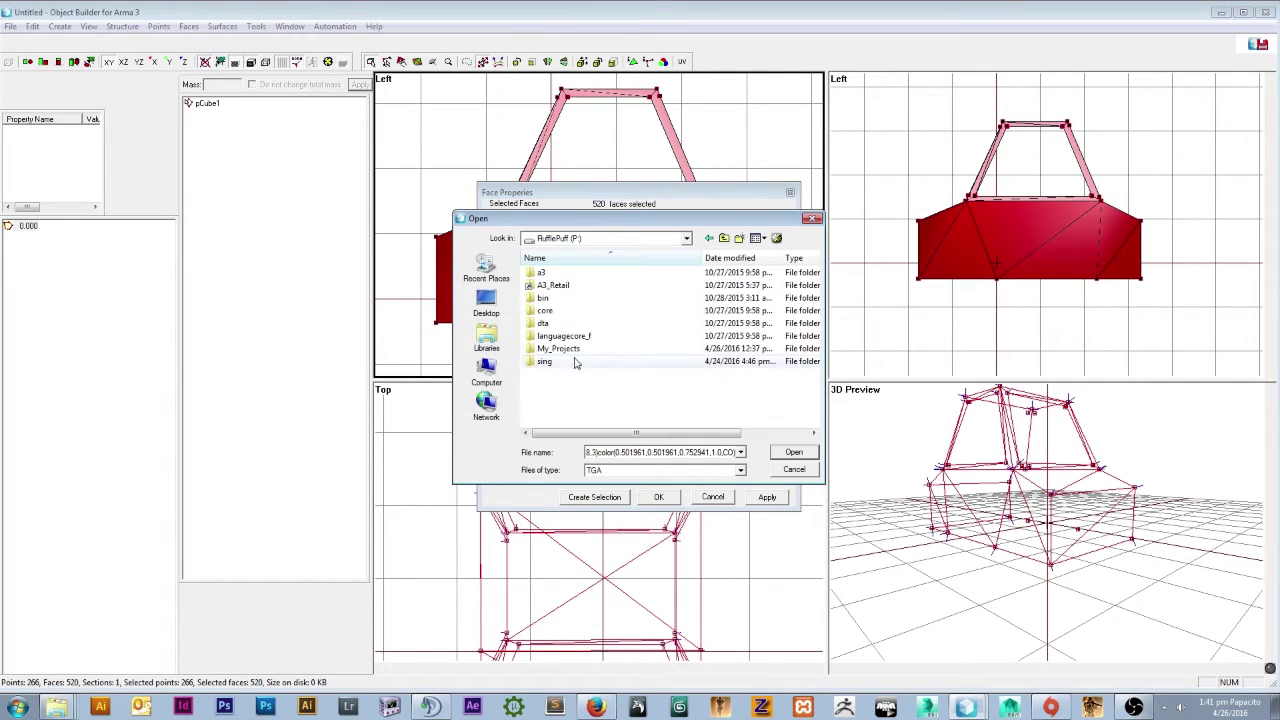
pyautogui.doubleClick(558, 348)
pyautogui.doubleClick(555, 336)
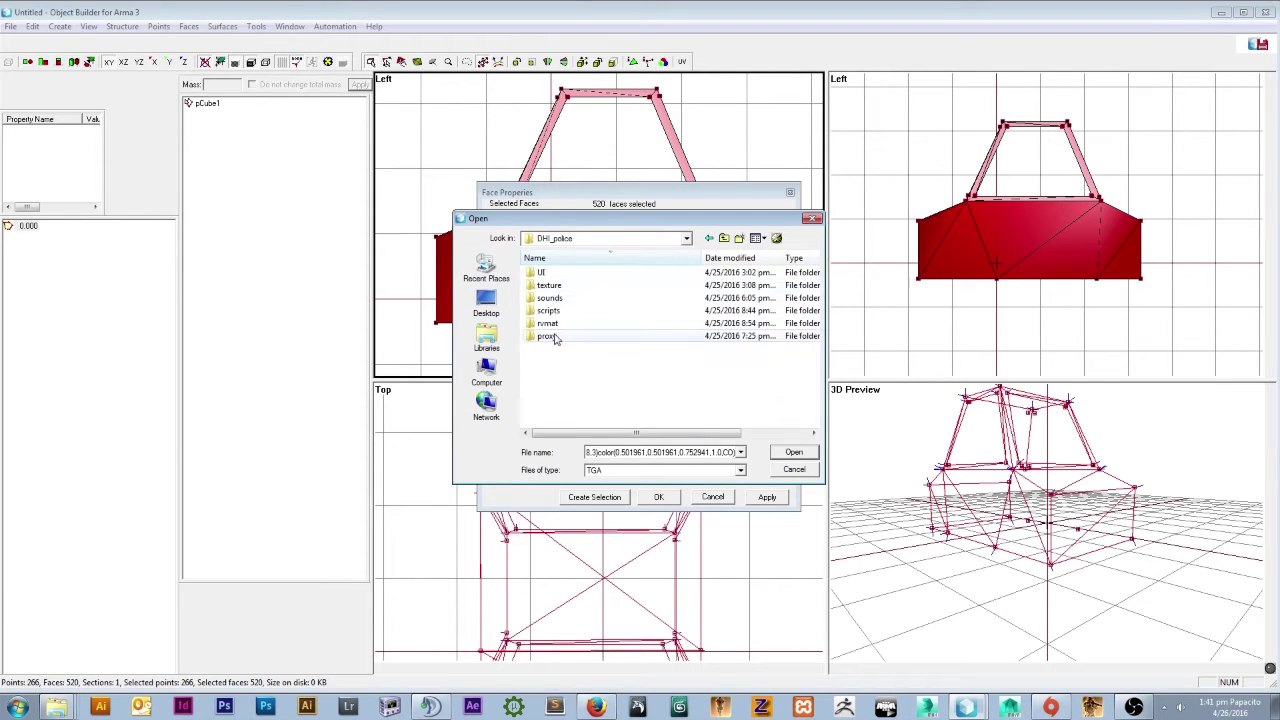
pyautogui.doubleClick(550, 286)
pyautogui.doubleClick(562, 298)
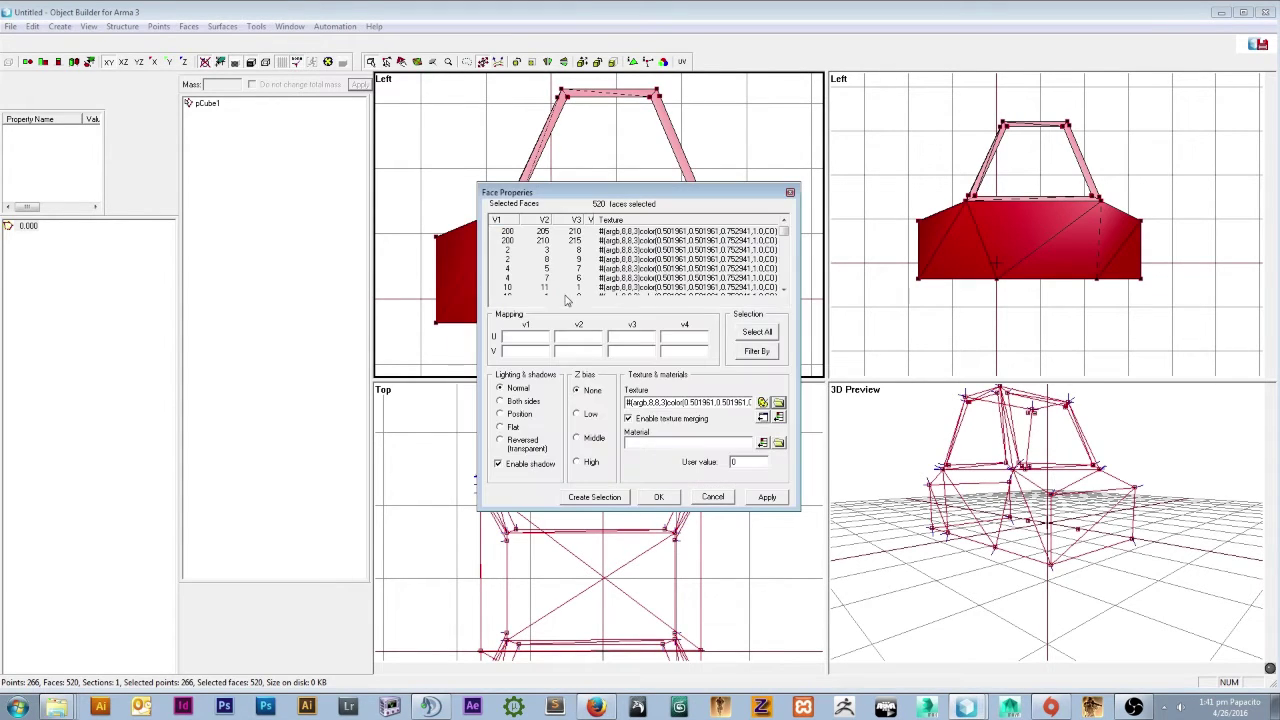
# Pick policecamo.tga from the DHI_police texture folder again and apply it to all the selected faces.
pyautogui.click(778, 403)
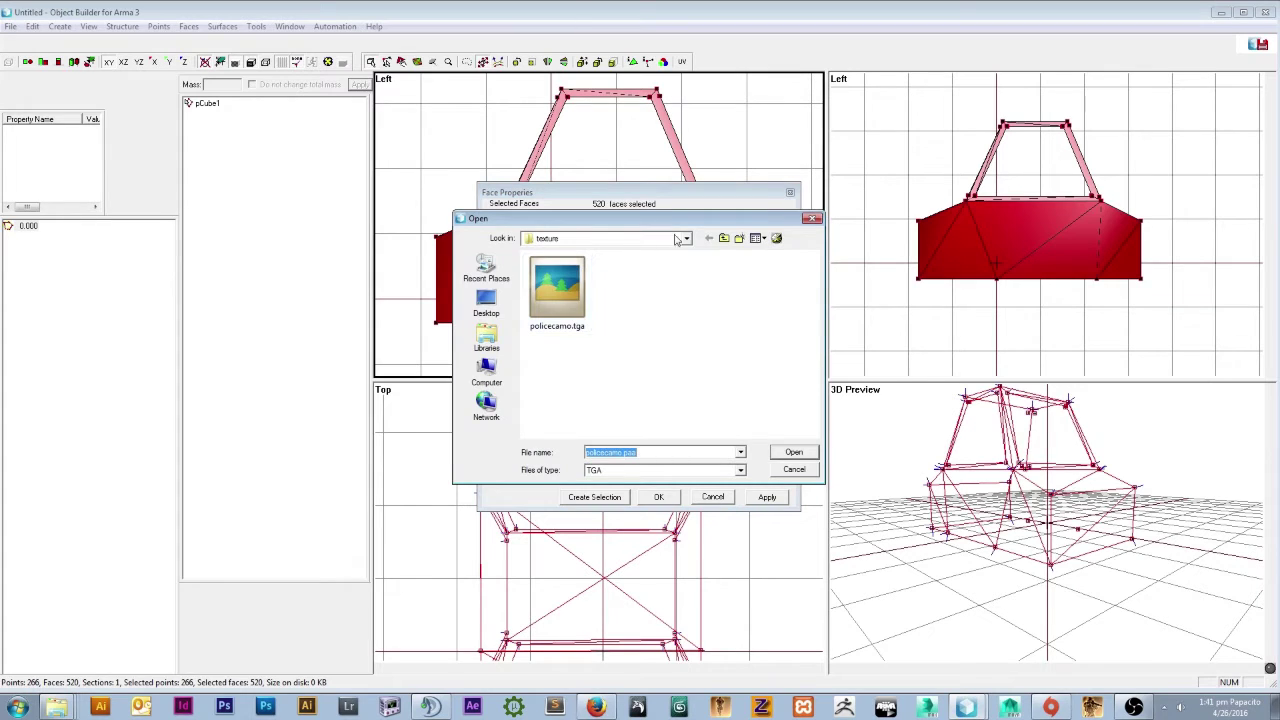
pyautogui.click(724, 239)
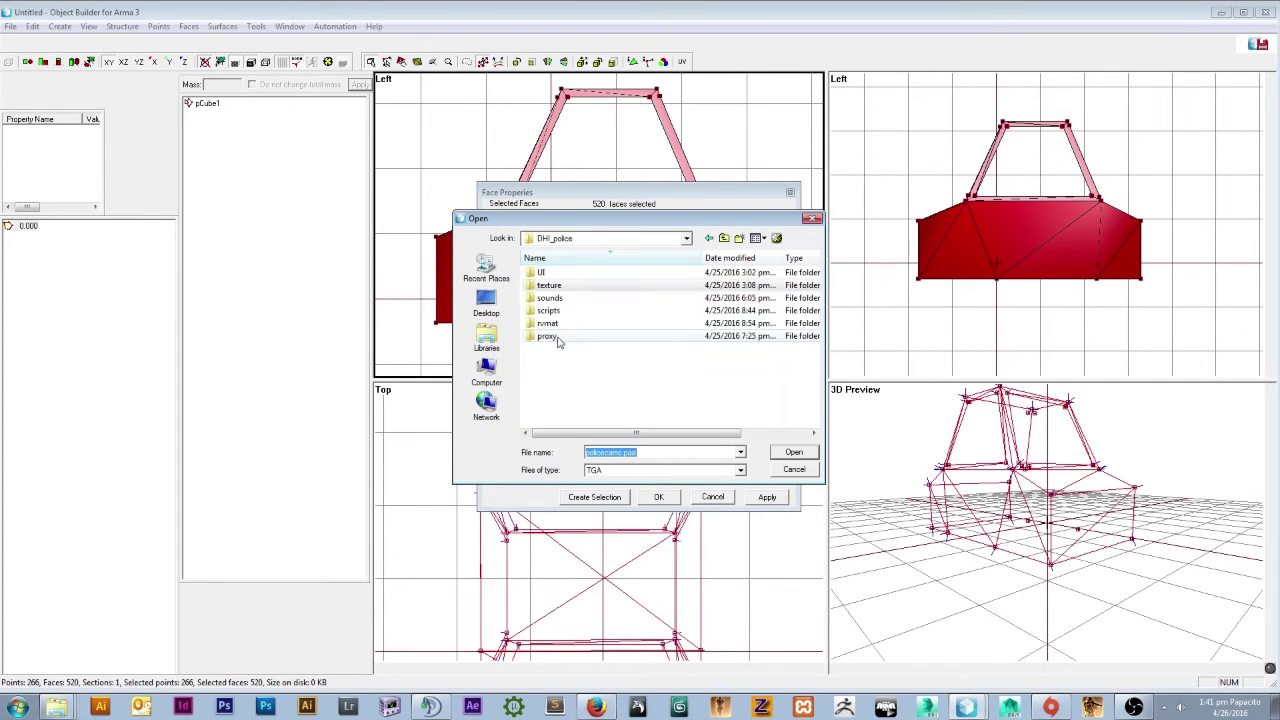
pyautogui.doubleClick(550, 285)
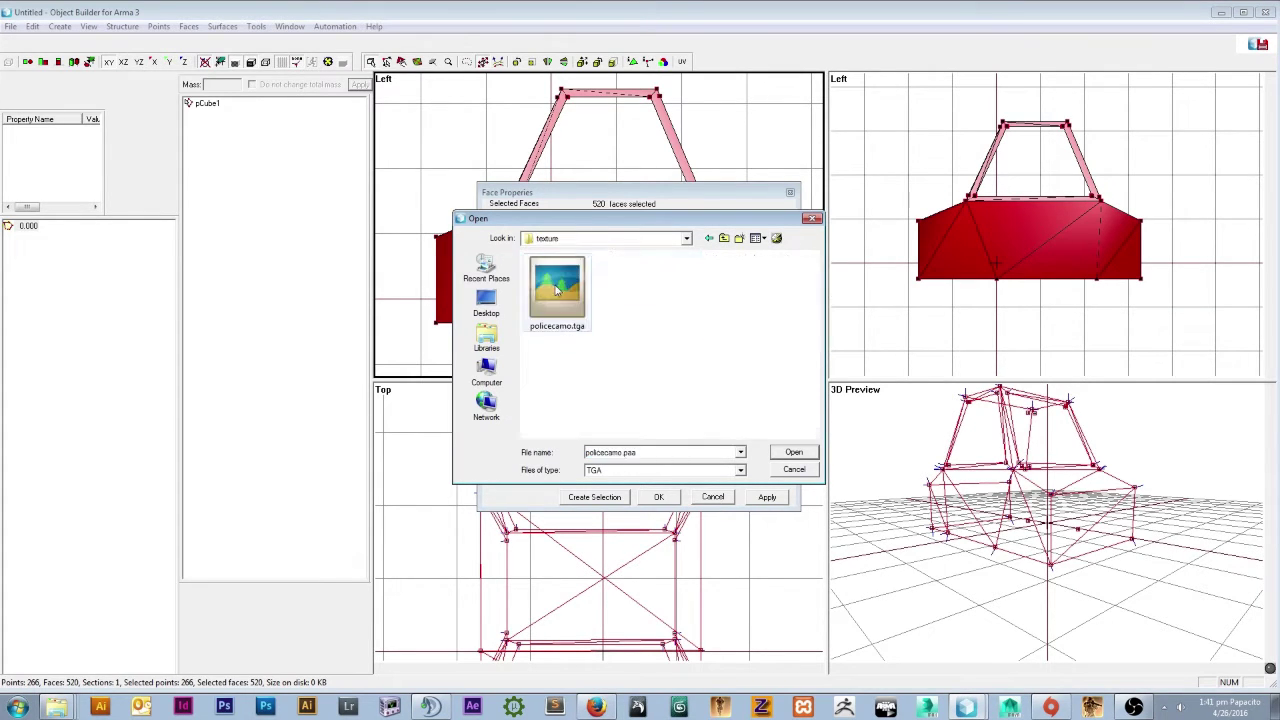
pyautogui.doubleClick(563, 303)
pyautogui.click(767, 497)
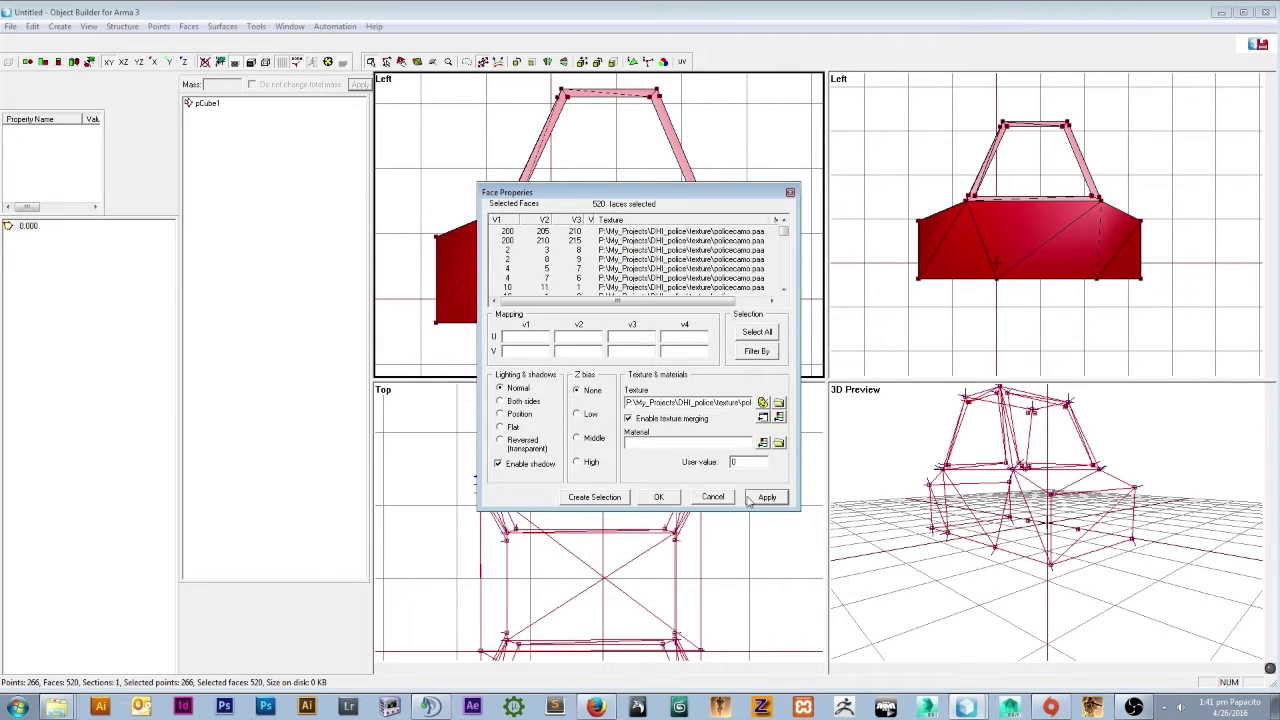
pyautogui.click(660, 497)
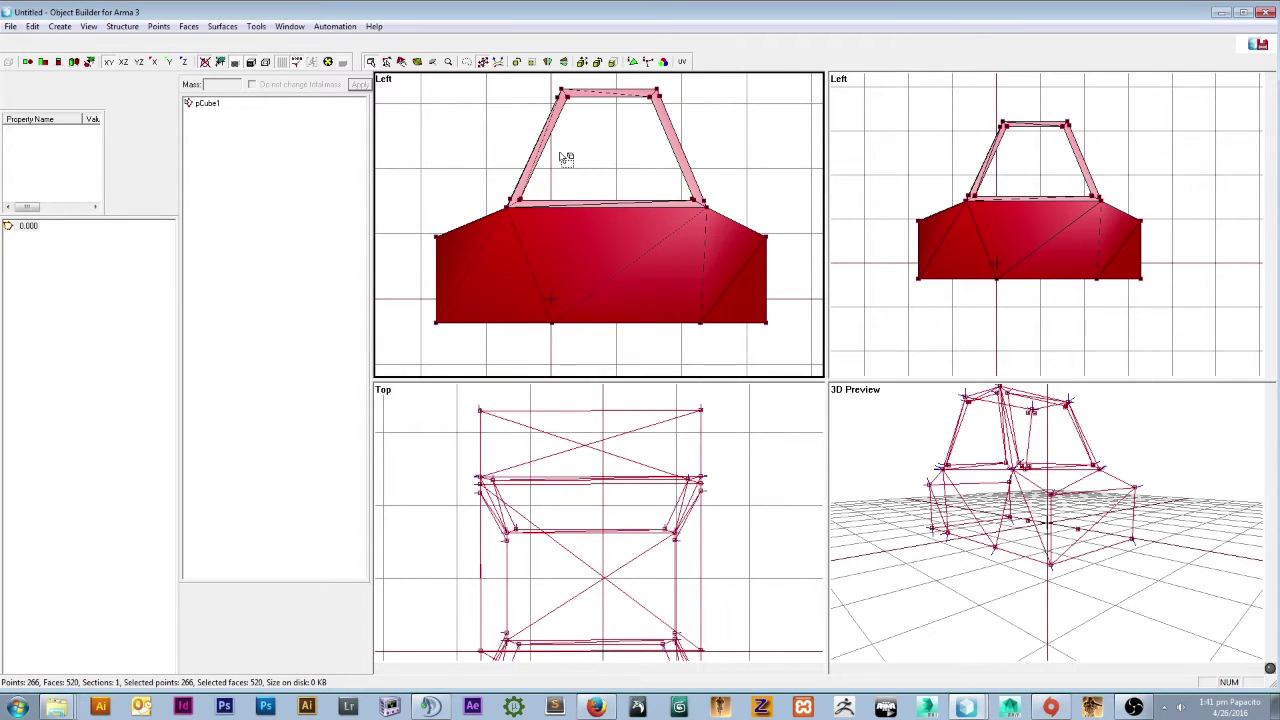
# Deselect the car, start the Buldozer preview, and turn the model in the Model viewer to check its surface.
pyautogui.click(256, 26)
pyautogui.moveTo(289, 26)
pyautogui.click(496, 150)
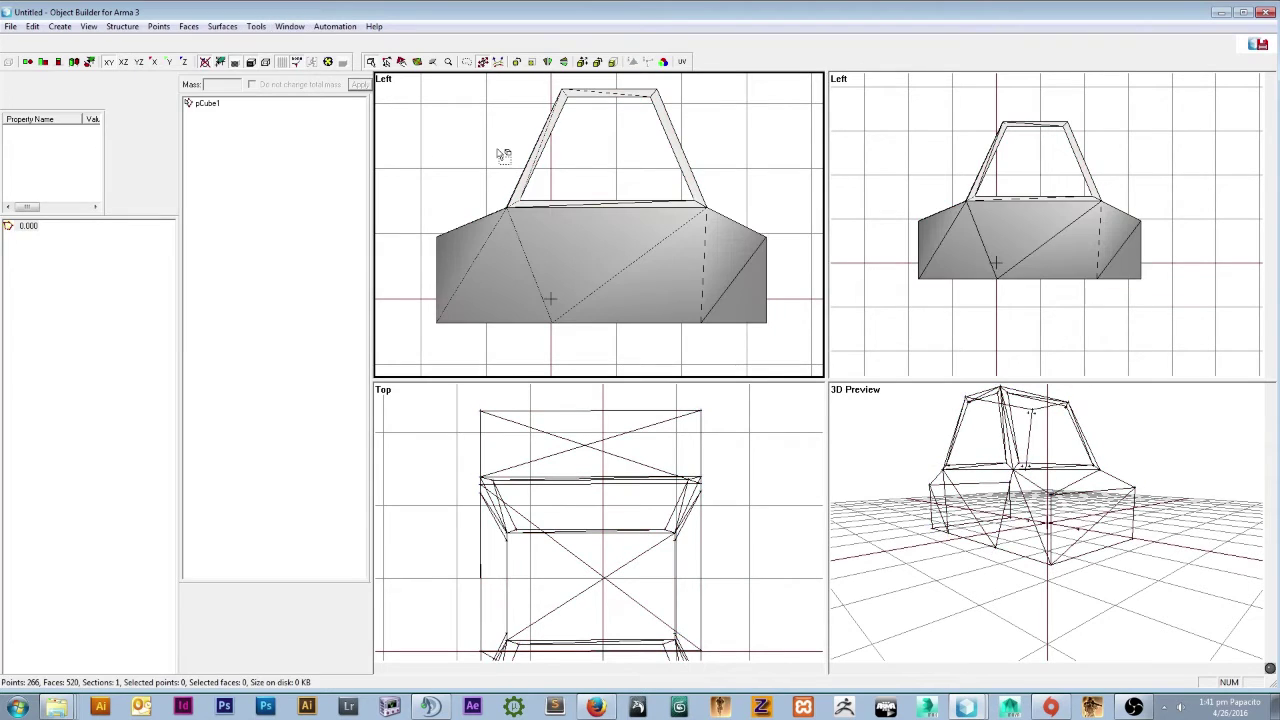
pyautogui.click(88, 26)
pyautogui.moveTo(150, 41)
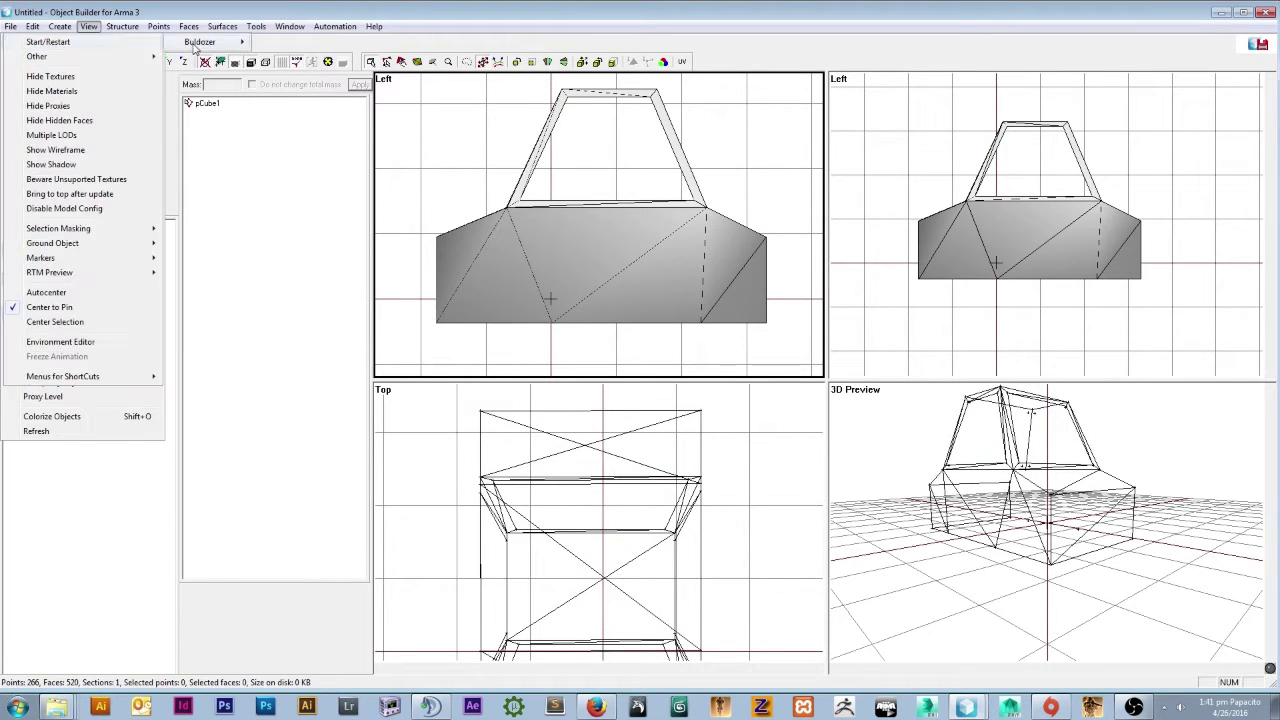
pyautogui.click(199, 42)
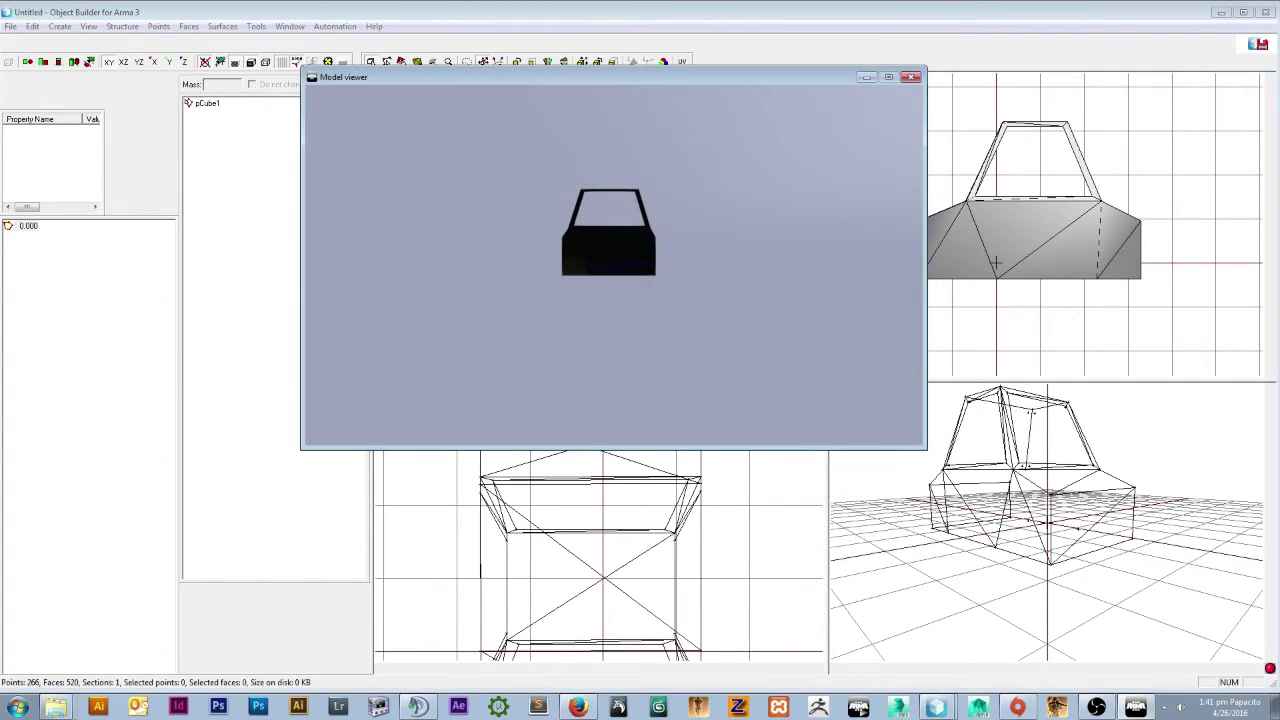
pyautogui.moveTo(608, 232); pyautogui.dragTo(542, 300)
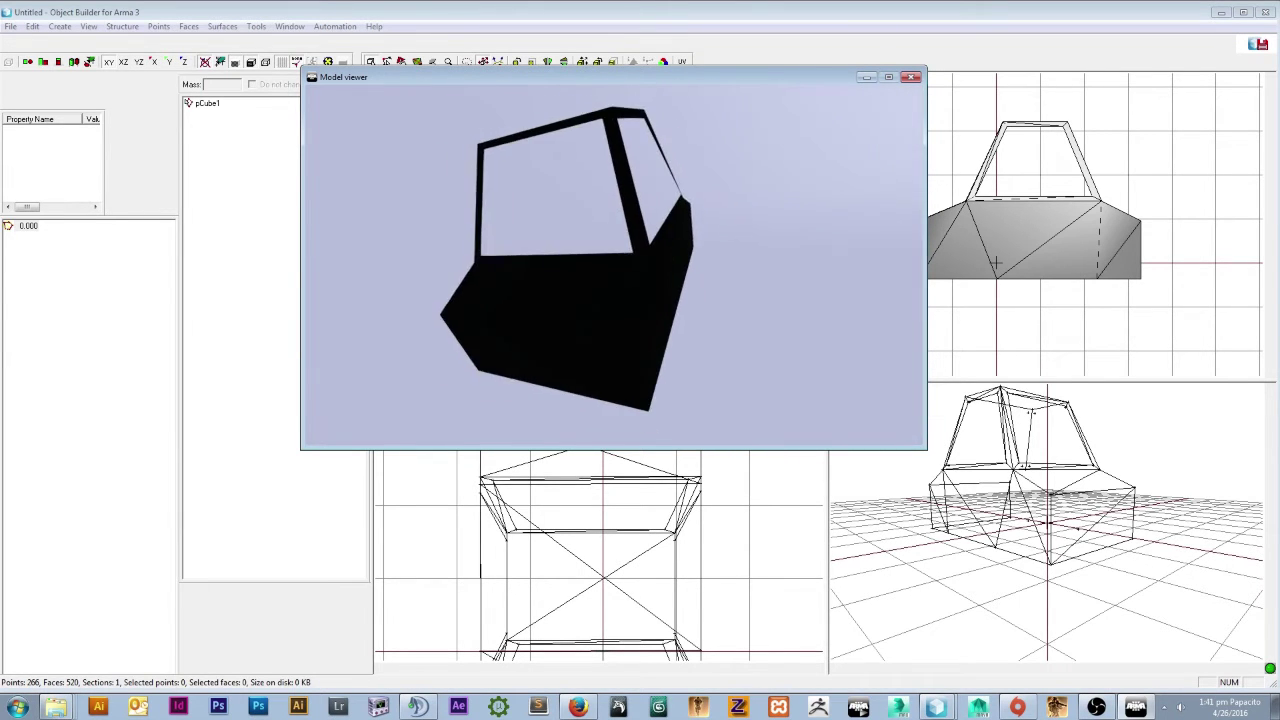
# Return to Object Builder and select the six lower side faces of the car body in the active Left view.
pyautogui.hotkey('alt', 'Tab')
pyautogui.scroll(-1, 505, 212)
pyautogui.click(402, 61)
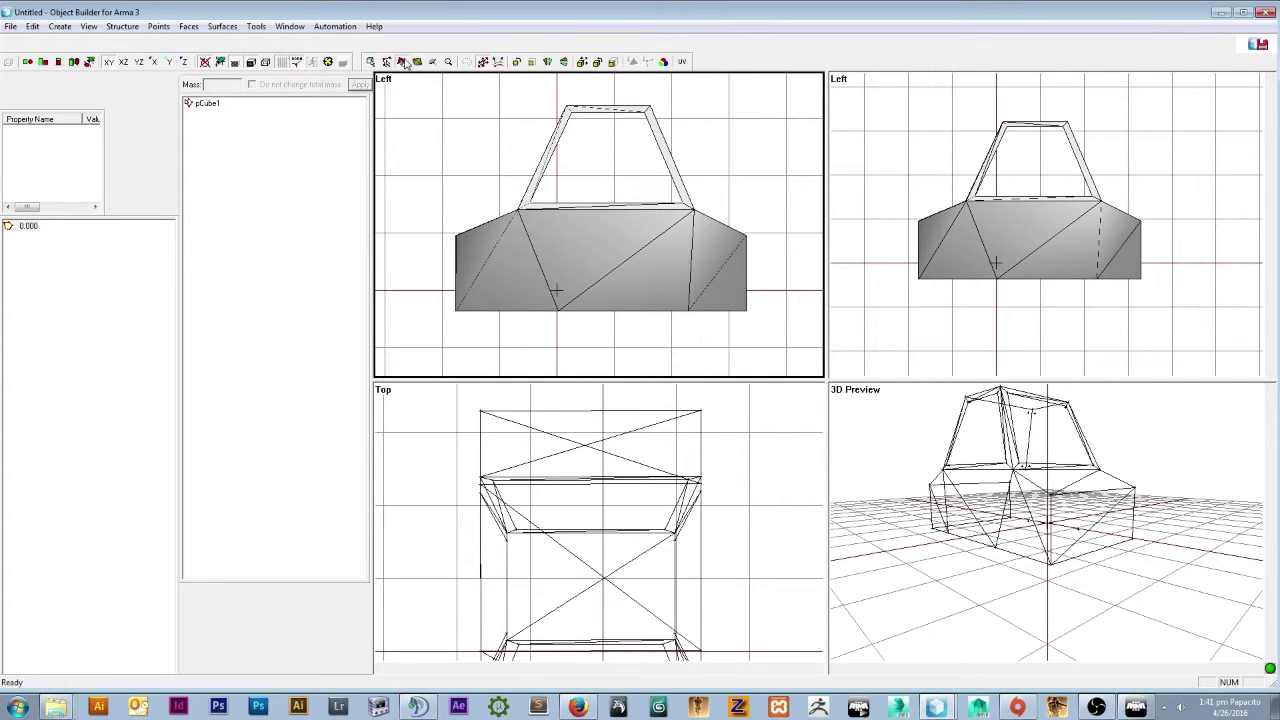
pyautogui.click(494, 233)
pyautogui.keyDown('ctrl'); pyautogui.click(504, 250); pyautogui.keyUp('ctrl')
pyautogui.keyDown('ctrl'); pyautogui.click(543, 238); pyautogui.keyUp('ctrl')
pyautogui.keyDown('ctrl'); pyautogui.click(640, 282); pyautogui.keyUp('ctrl')
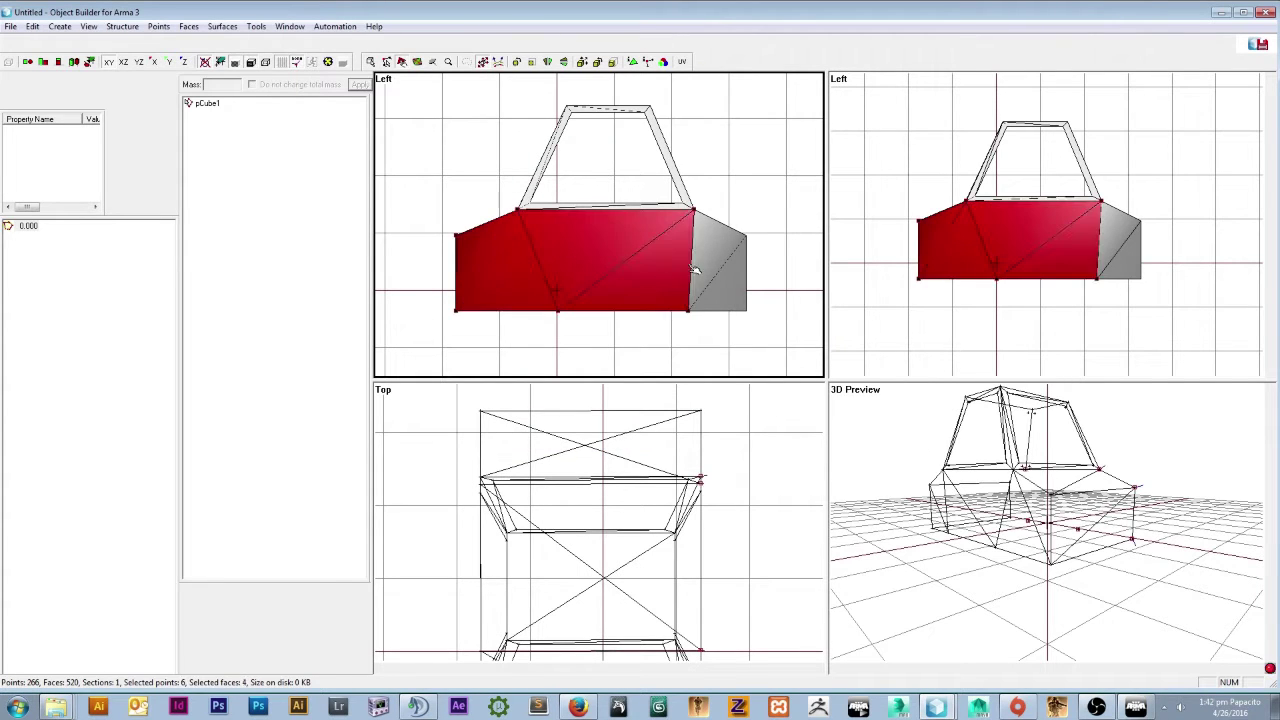
pyautogui.keyDown('ctrl'); pyautogui.click(696, 243); pyautogui.keyUp('ctrl')
pyautogui.keyDown('shift'); pyautogui.click(735, 281); pyautogui.keyUp('shift')
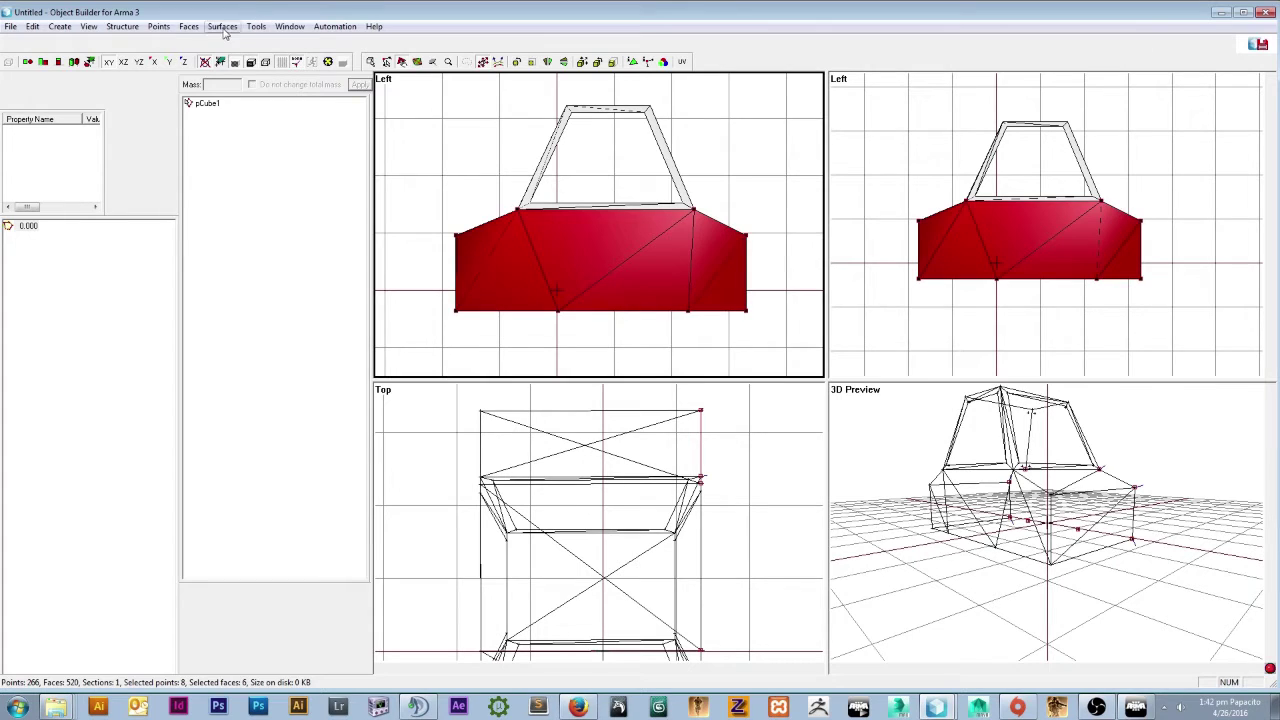
# Open the UV Editor and examine the car's whole UV layout in UVSet 0.
pyautogui.click(221, 27)
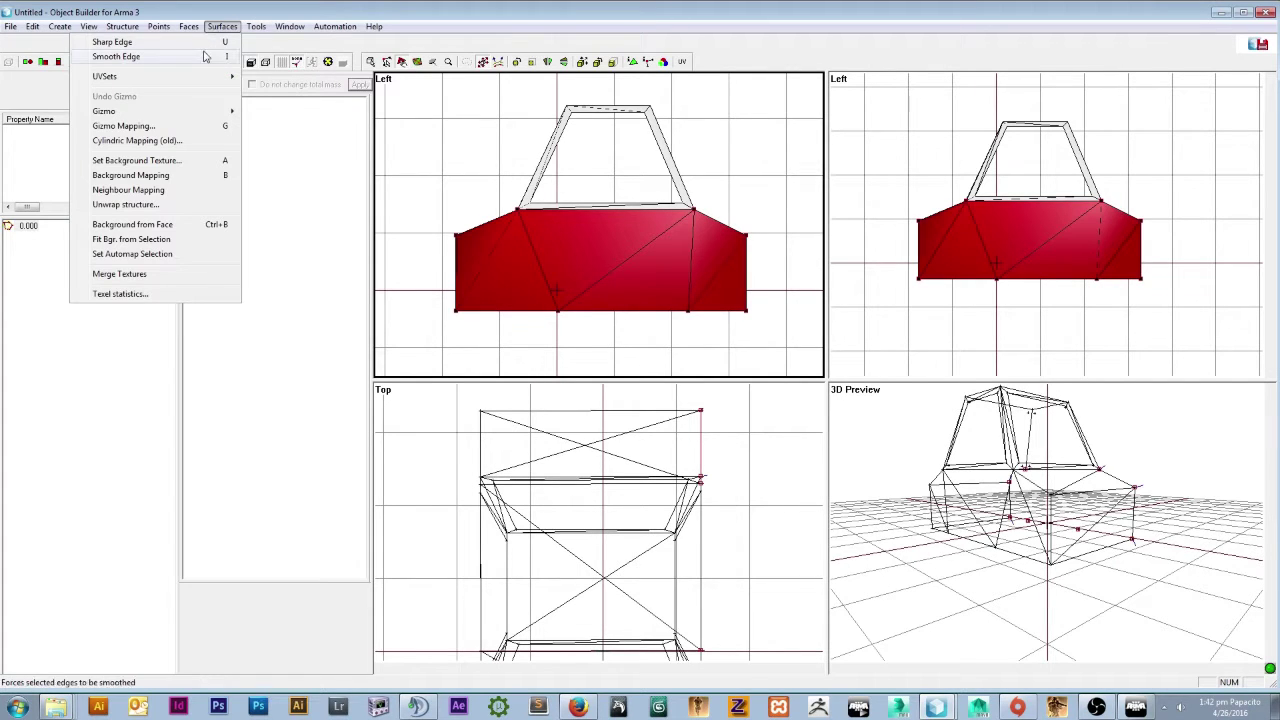
pyautogui.moveTo(194, 78)
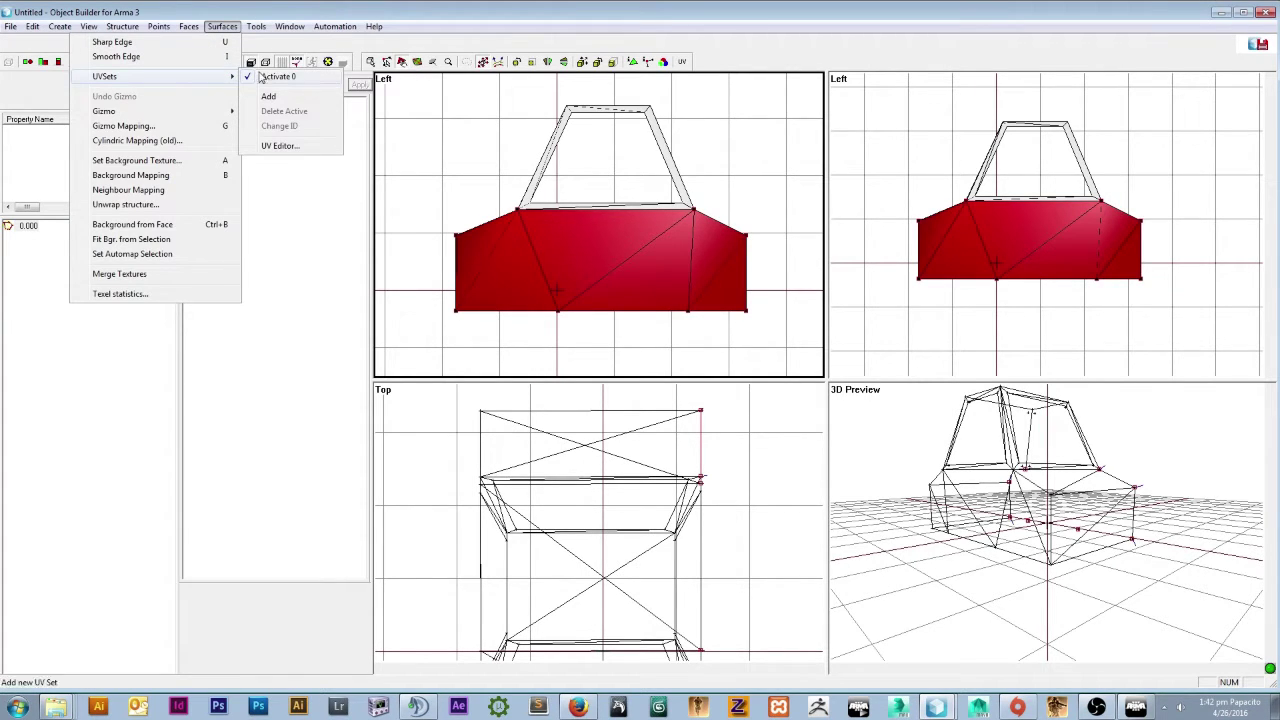
pyautogui.click(280, 146)
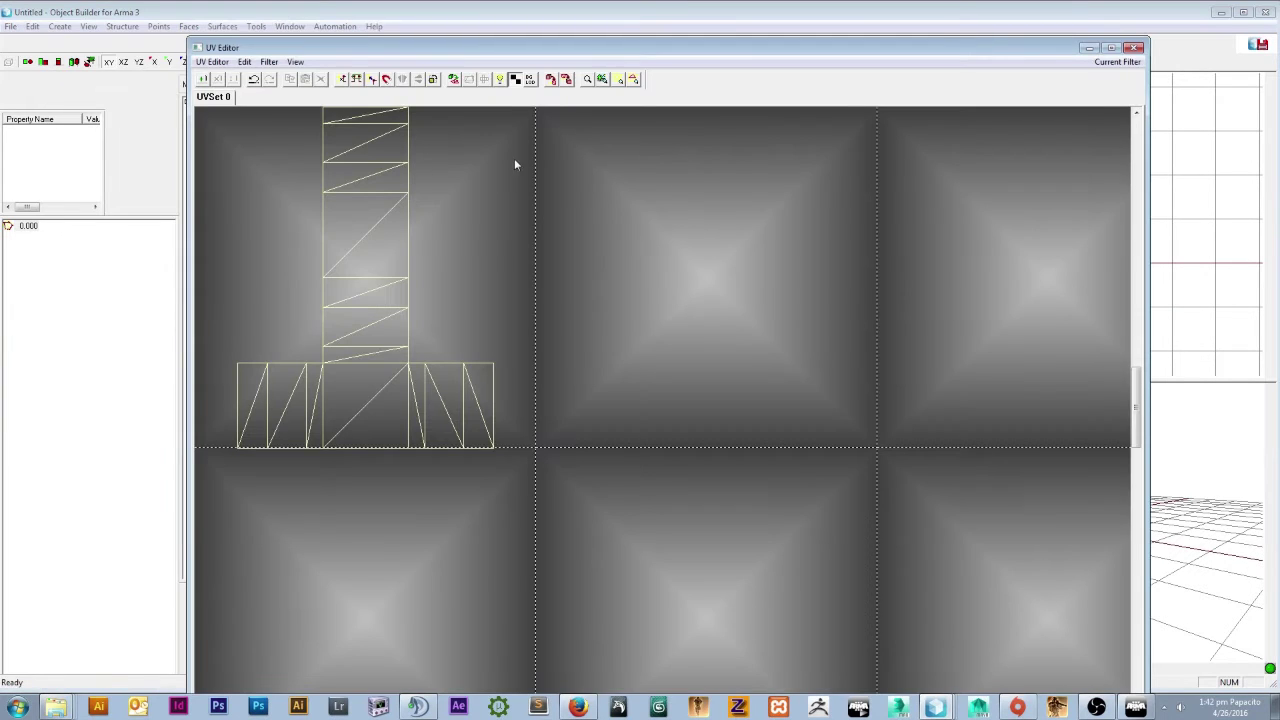
pyautogui.scroll(-5, 480, 181)
pyautogui.scroll(5, 477, 188)
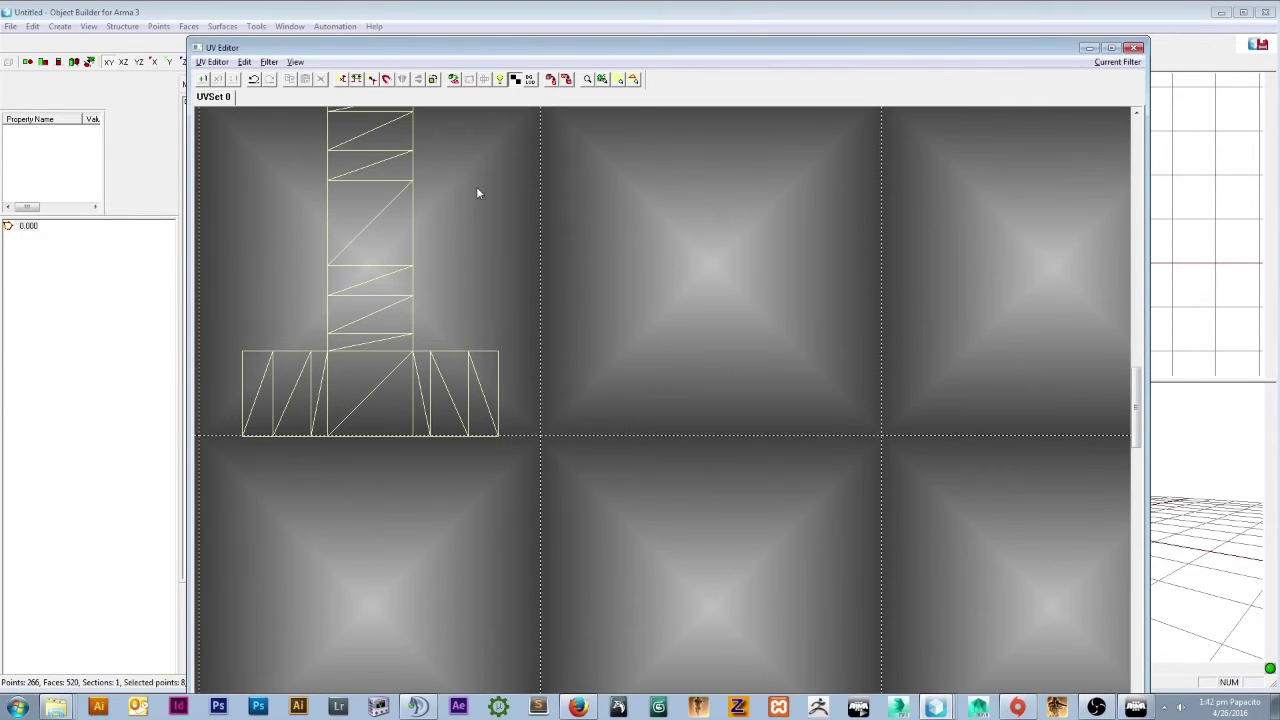
pyautogui.scroll(-2, 490, 205)
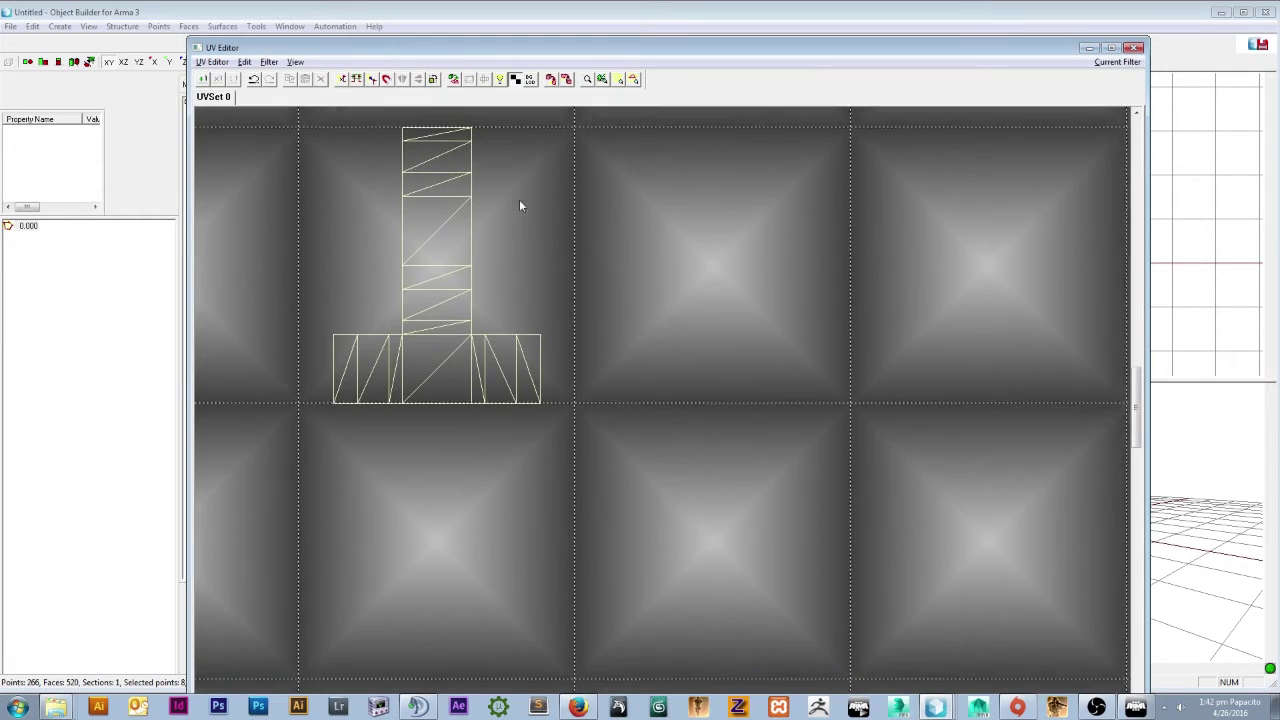
pyautogui.moveTo(520, 200); pyautogui.dragTo(491, 175, button='middle')
pyautogui.scroll(-2, 528, 197)
pyautogui.scroll(3, 560, 219)
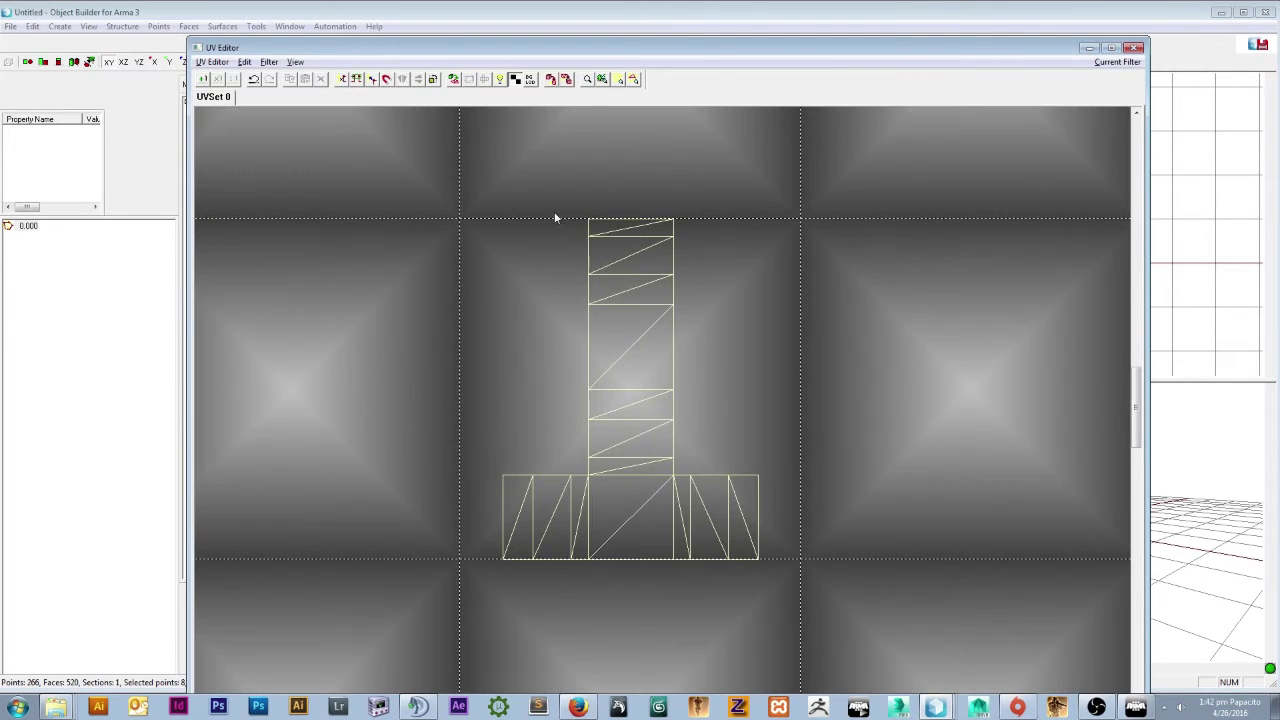
# Get the selection from the object so the chosen side faces are selected in the UV layout.
pyautogui.click(244, 61)
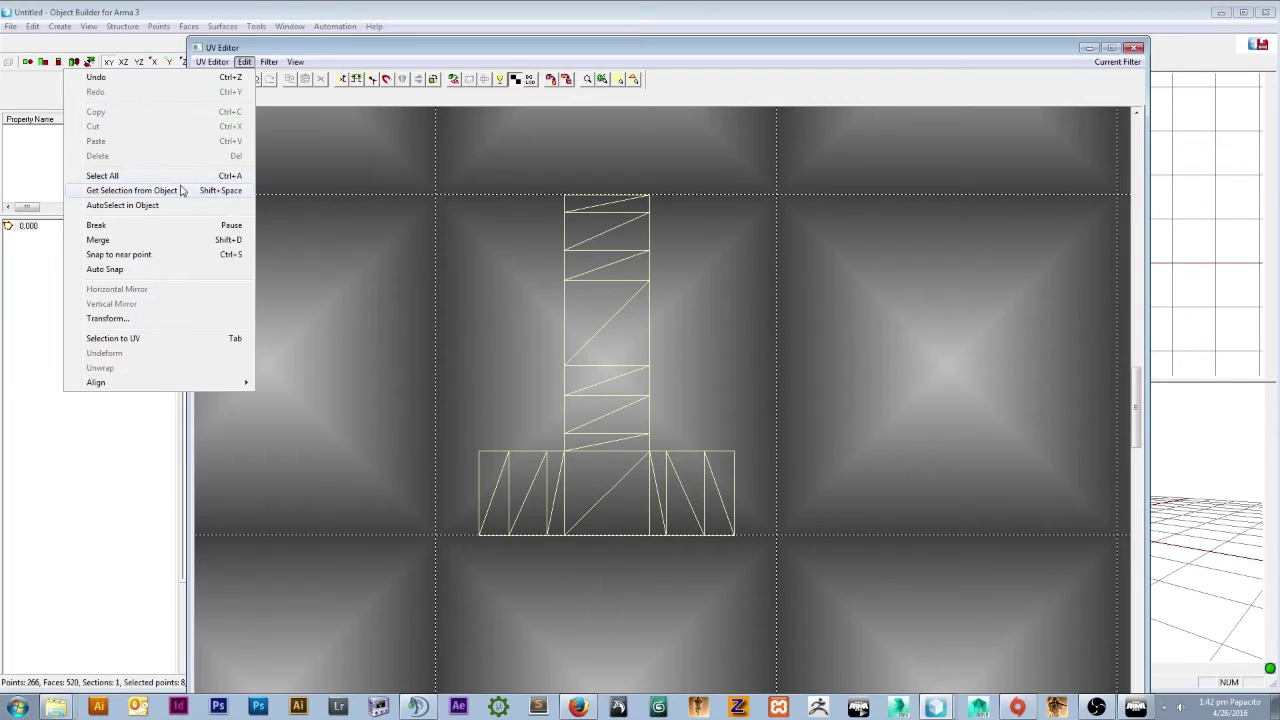
pyautogui.click(184, 190)
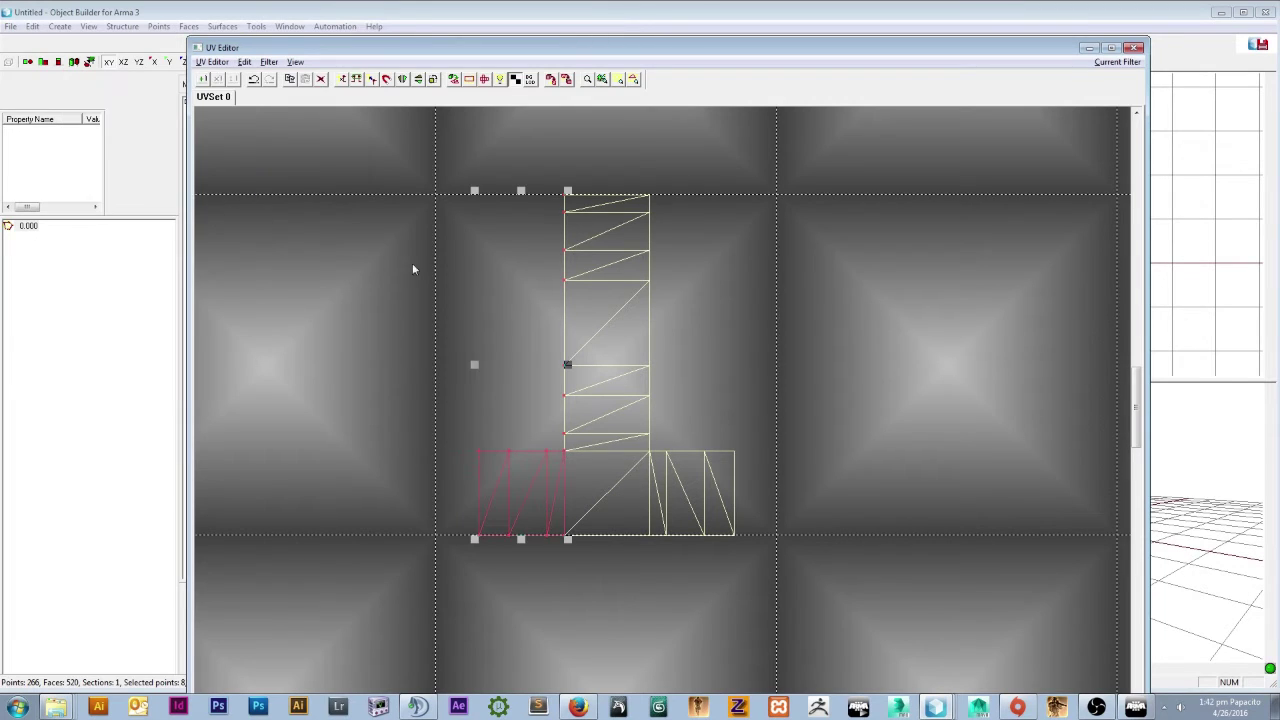
pyautogui.click(244, 62)
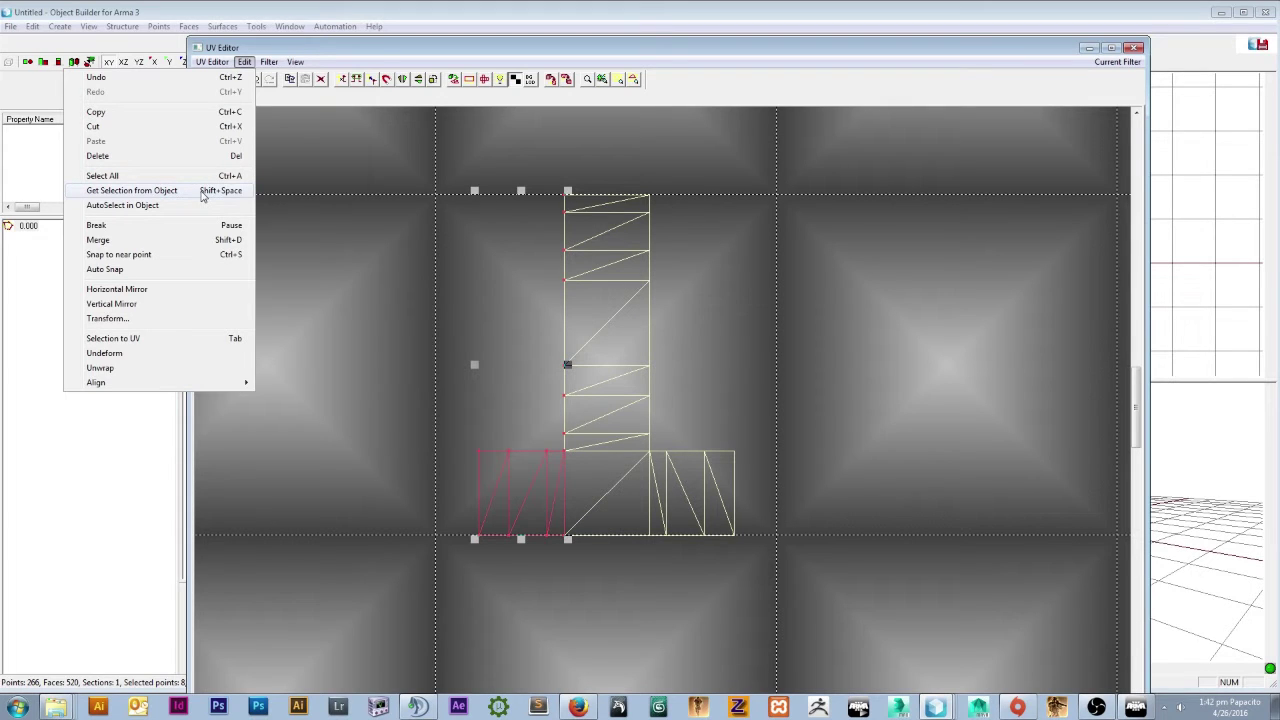
# Uncover the viewports behind the UV Editor and switch the active Left view to Projected, angled toward the car's selected side.
pyautogui.moveTo(530, 54); pyautogui.dragTo(574, 258)
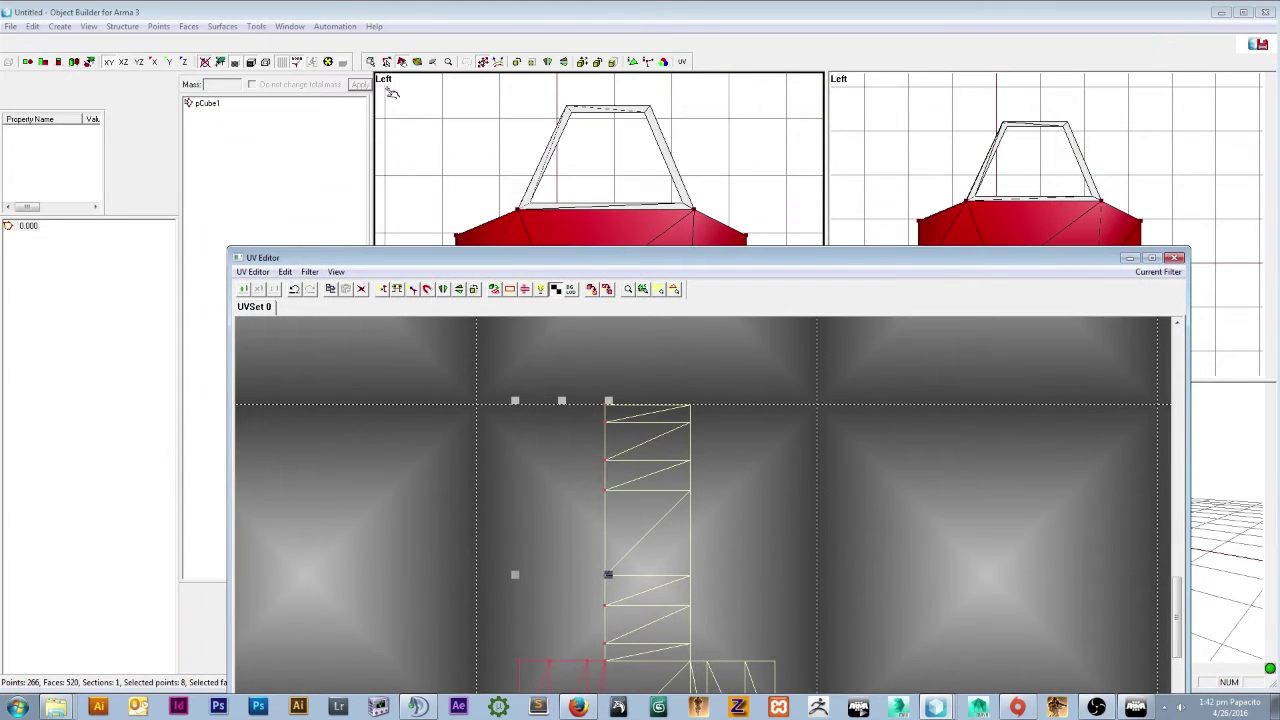
pyautogui.moveTo(537, 266); pyautogui.dragTo(502, 271)
pyautogui.click(89, 27)
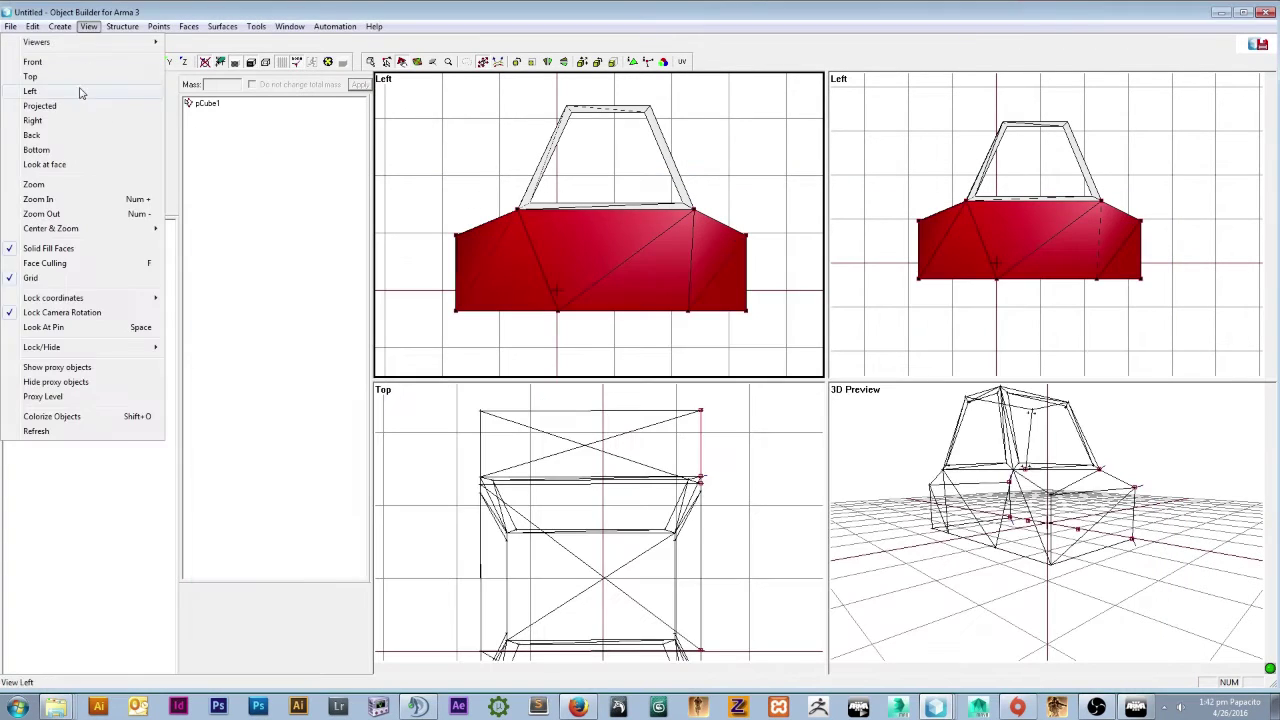
pyautogui.click(97, 107)
pyautogui.moveTo(484, 199); pyautogui.dragTo(496, 228, button='middle')
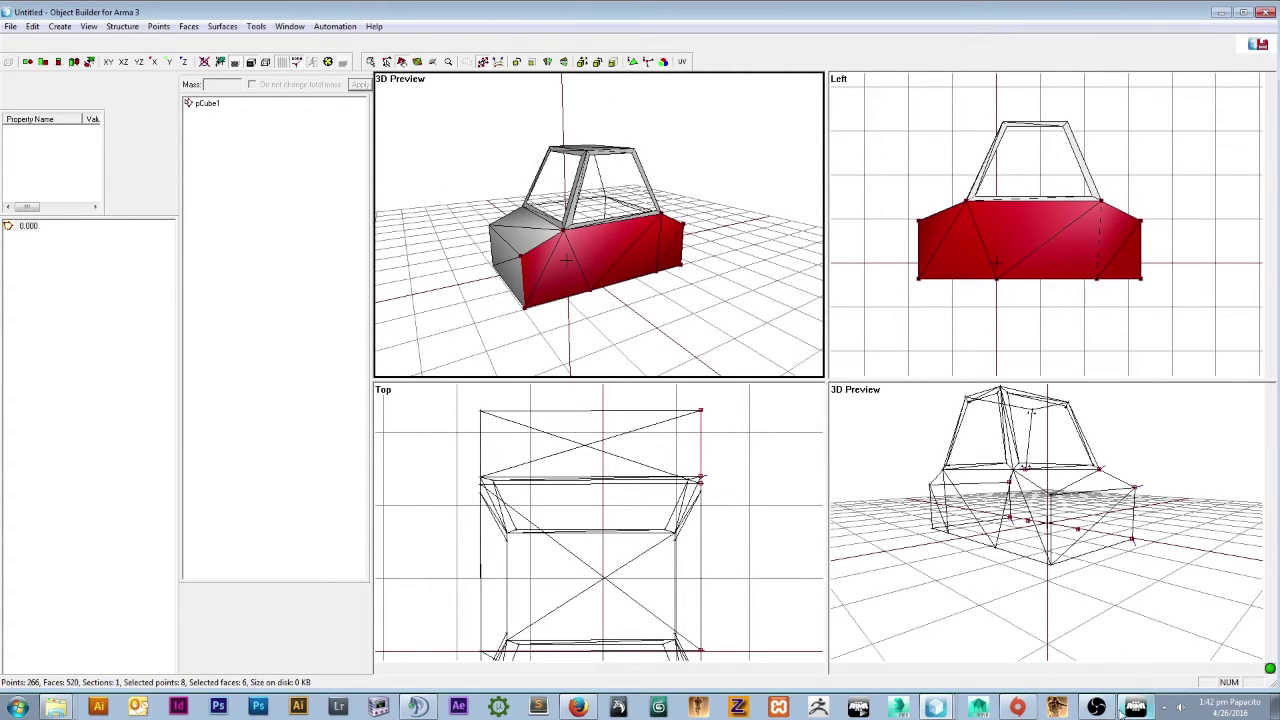
# Planar-map the selected lower side faces in the UV Editor from the angled projected view.
pyautogui.click(940, 707)
pyautogui.moveTo(698, 279); pyautogui.dragTo(606, 47)
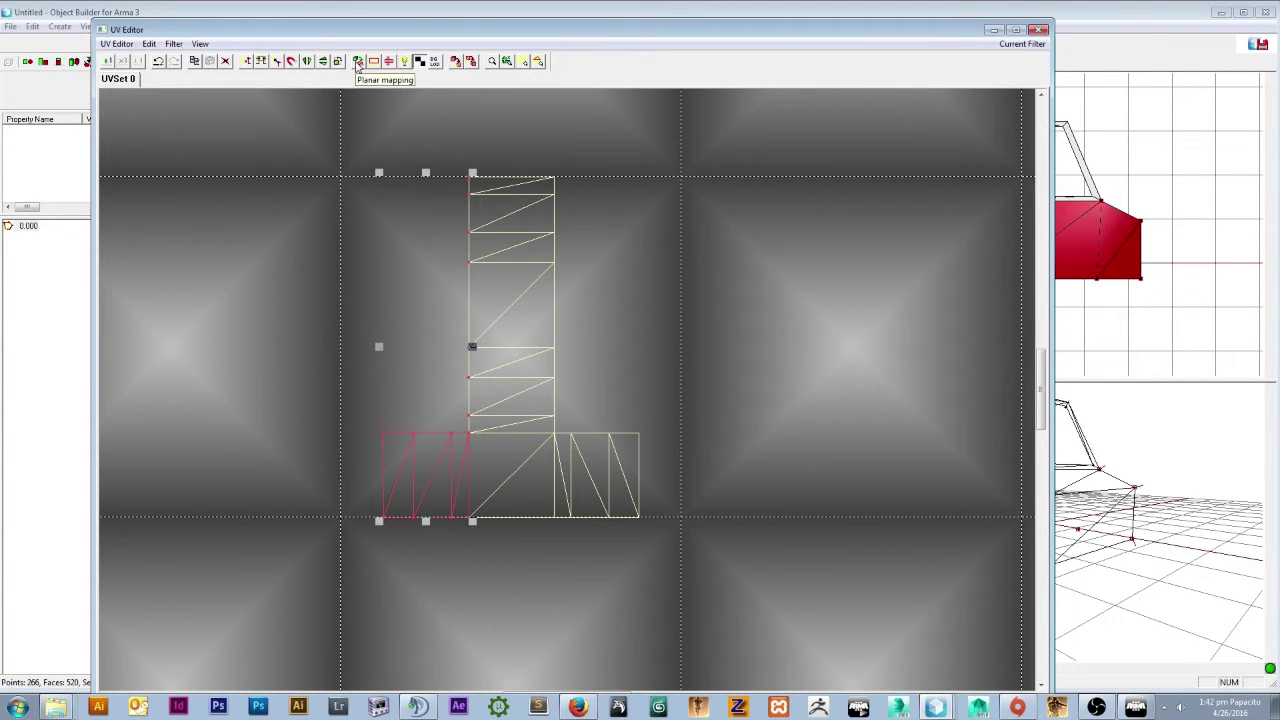
pyautogui.click(358, 62)
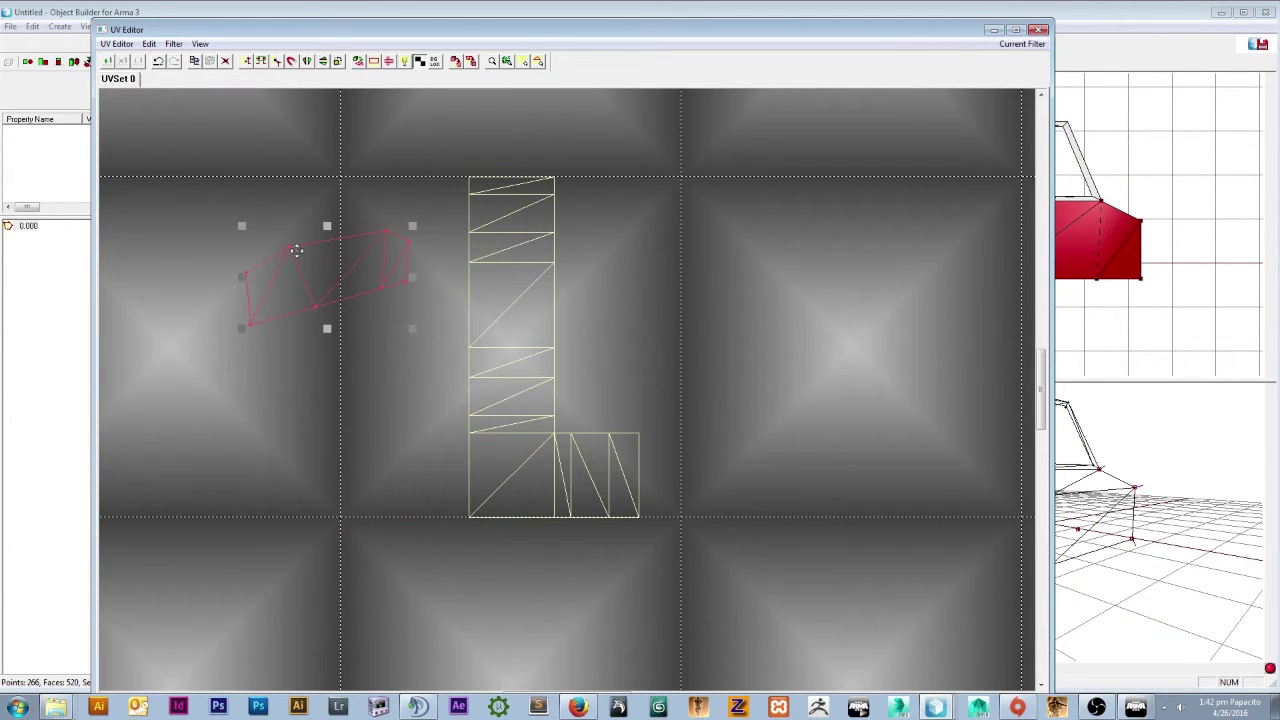
pyautogui.scroll(2, 296, 250)
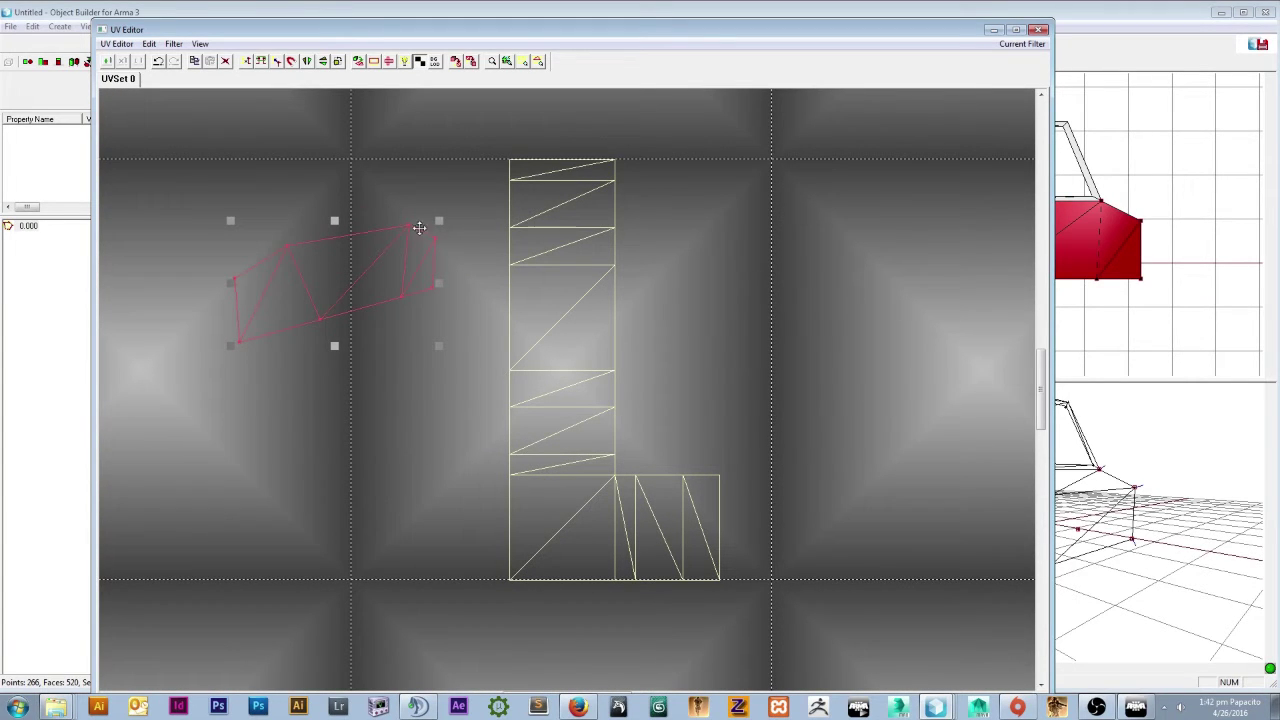
# Switch the active projected view to Left and planar-map the selected side faces again in the UV Editor.
pyautogui.click(994, 29)
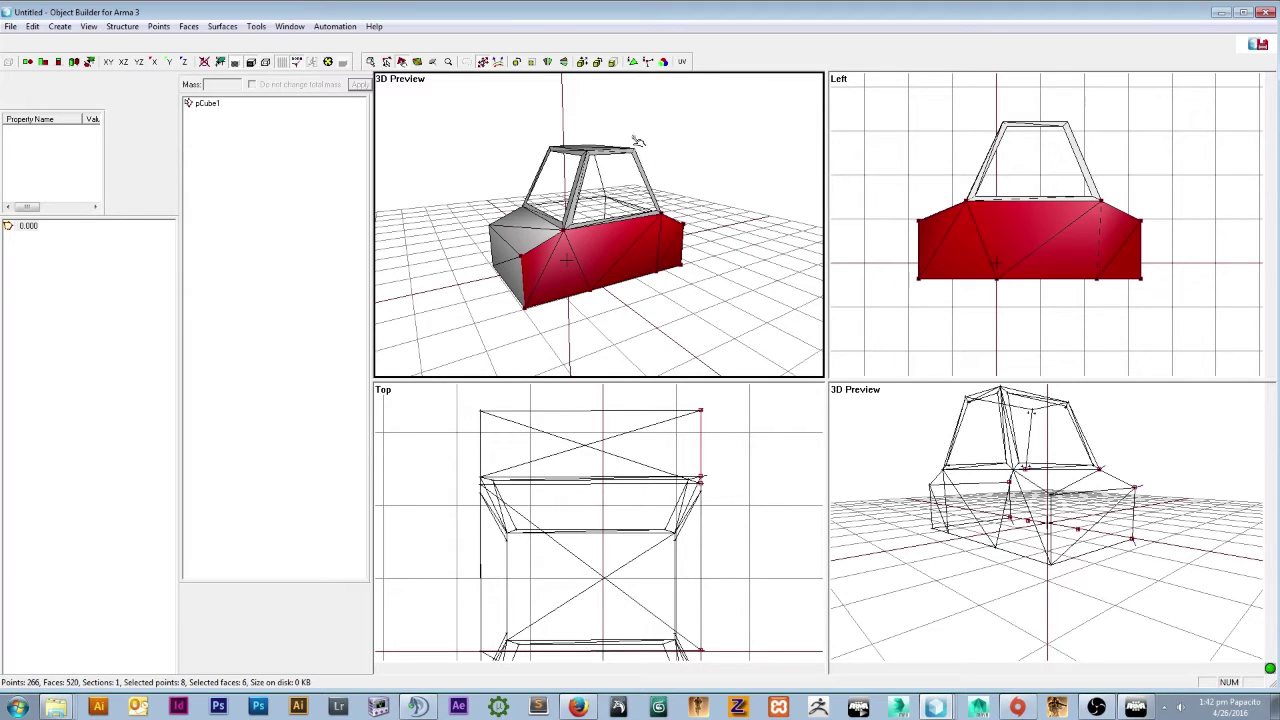
pyautogui.click(88, 26)
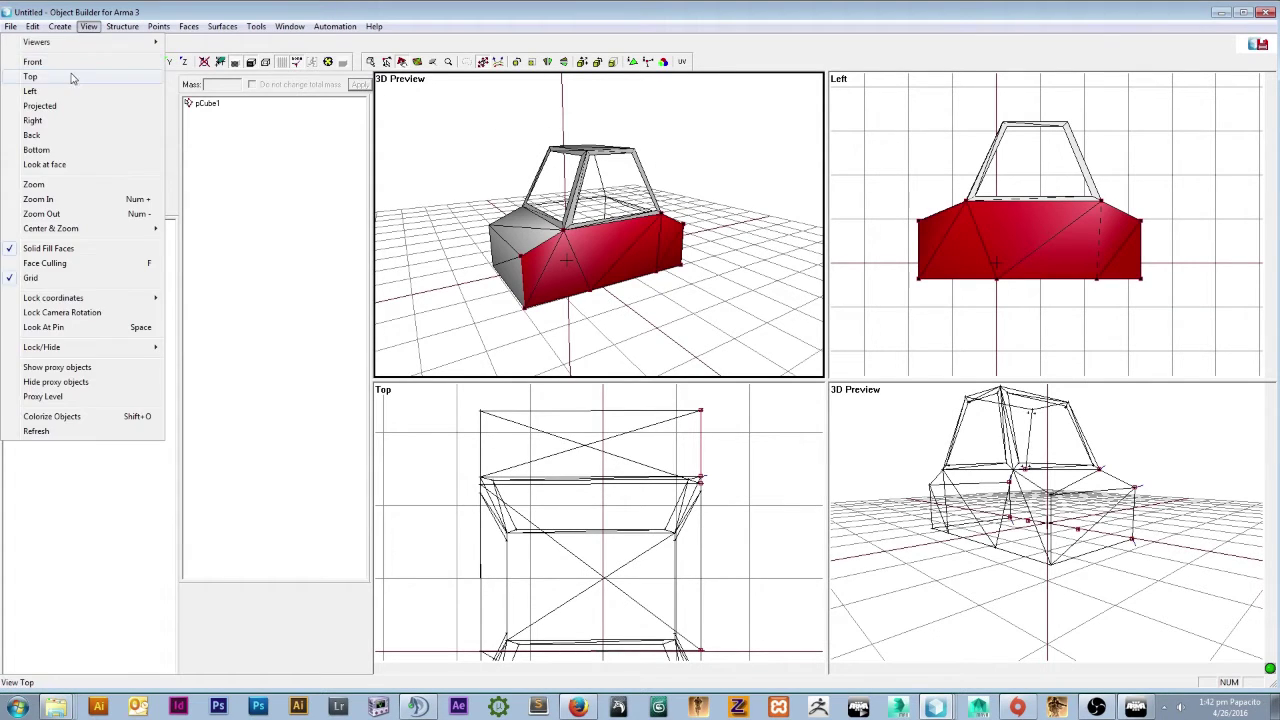
pyautogui.click(31, 91)
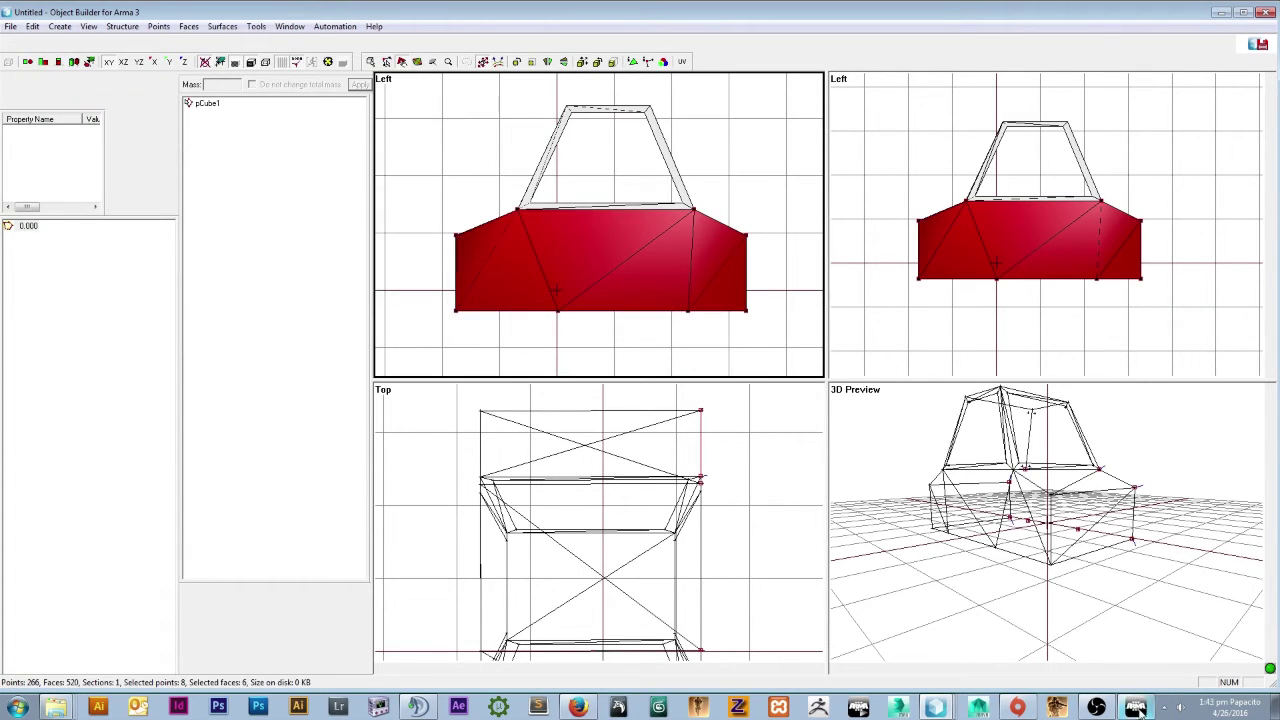
pyautogui.click(932, 706)
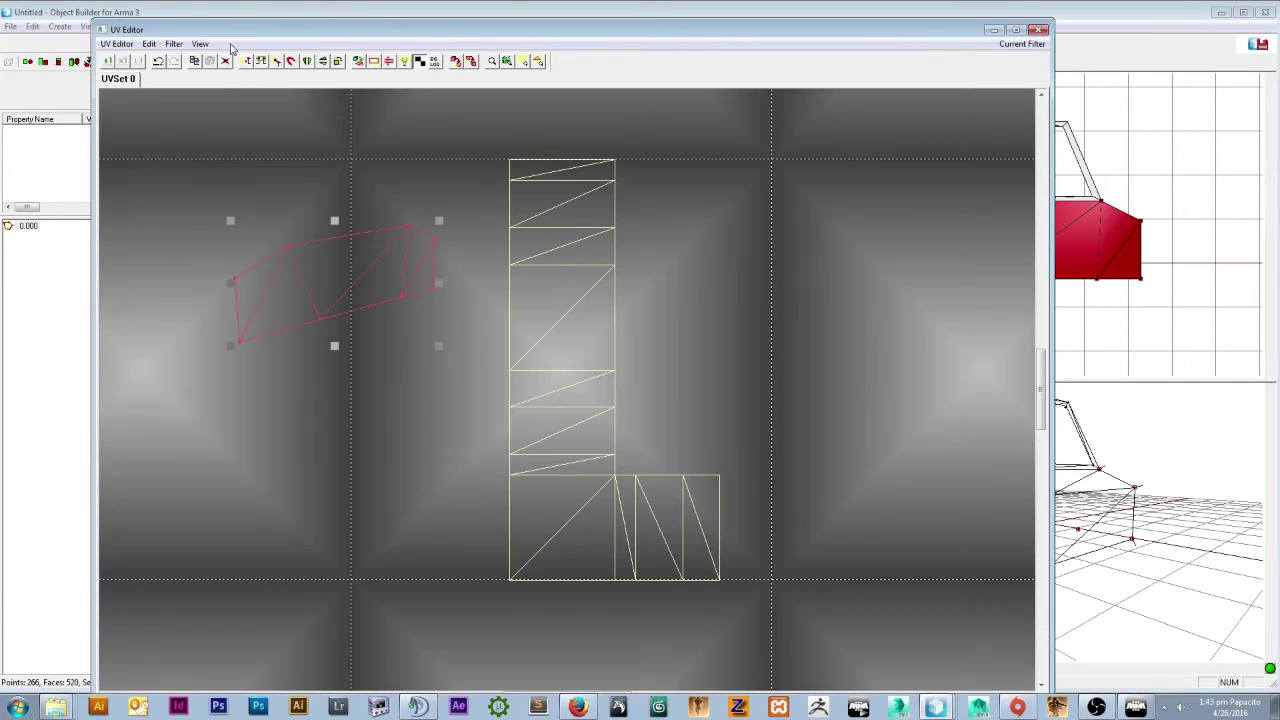
pyautogui.click(362, 64)
pyautogui.moveTo(360, 243); pyautogui.dragTo(604, 339)
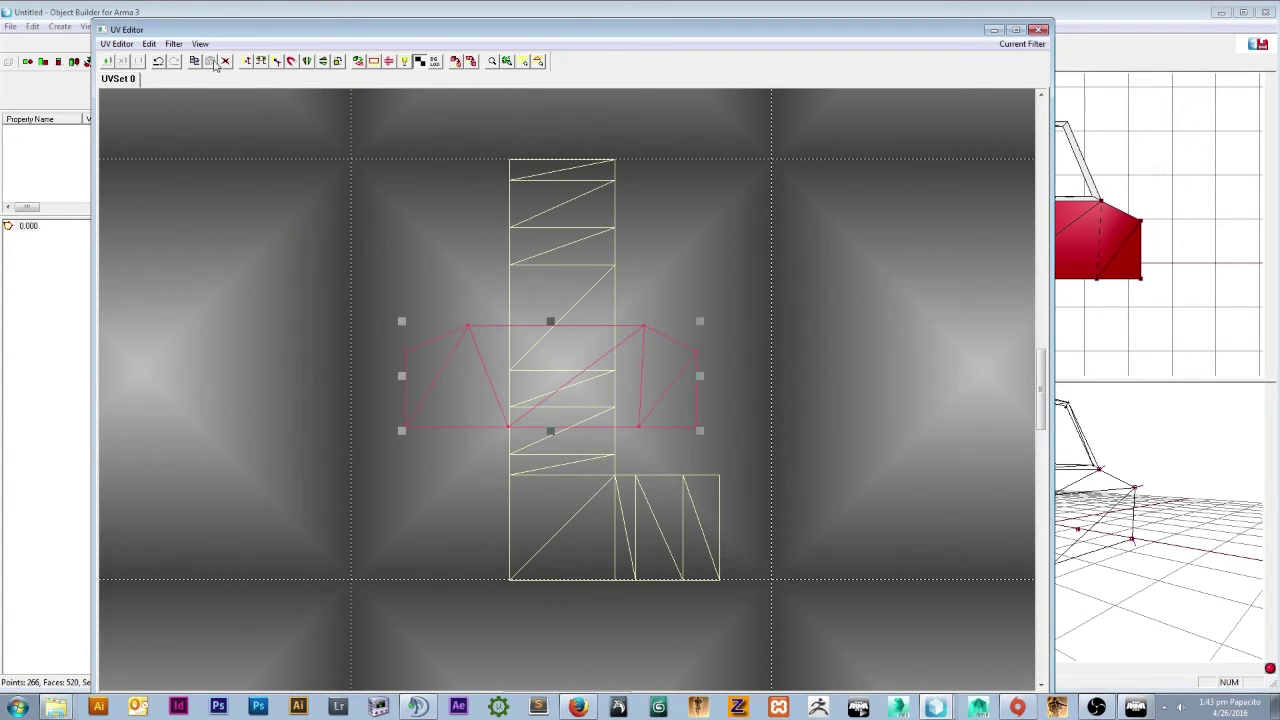
# Filter the UV Editor by the main texture policecamo.paa so it serves as the layout's background.
pyautogui.click(175, 45)
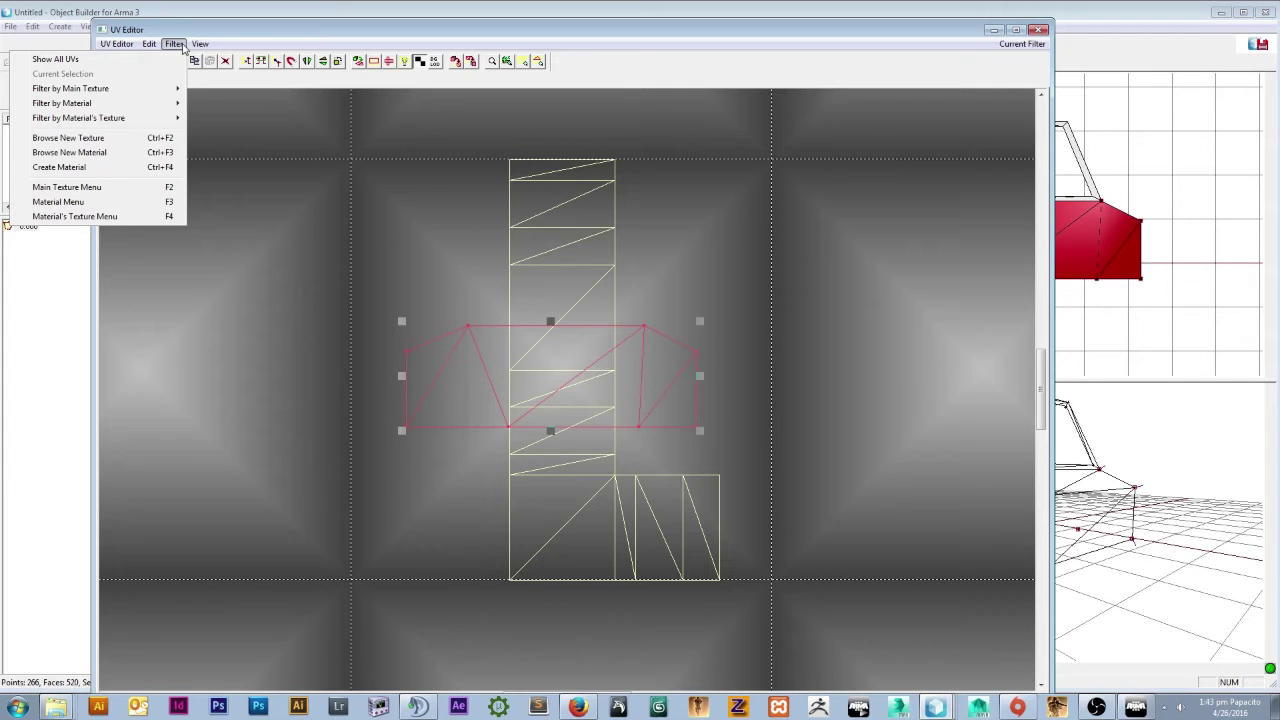
pyautogui.moveTo(163, 91)
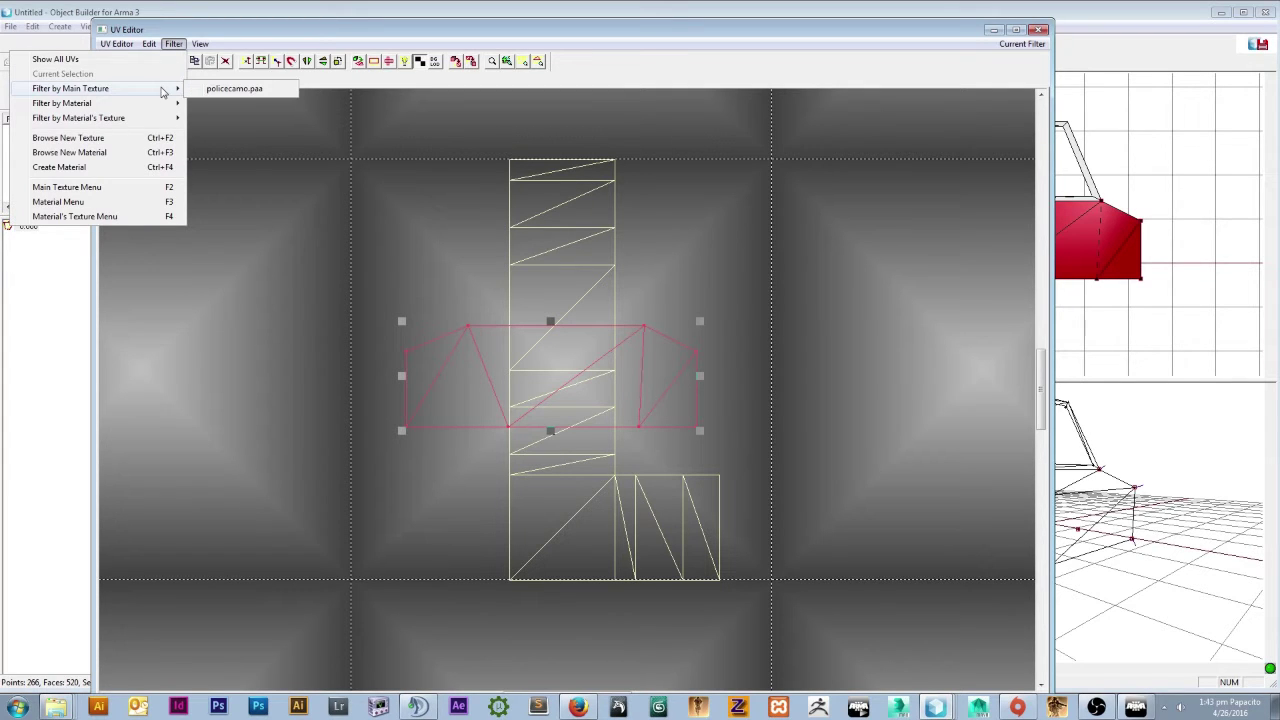
pyautogui.click(221, 89)
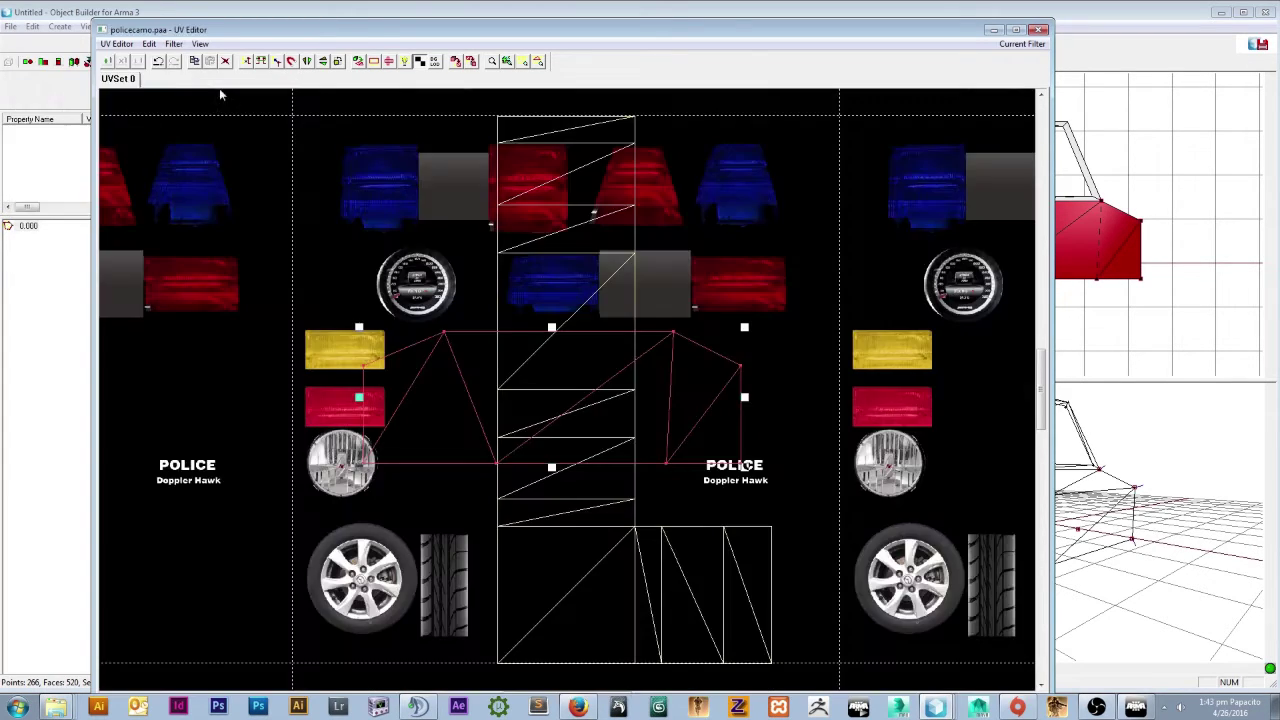
# Maximize the UV Editor, then shrink the side faces' UV island and fit it around the white POLICE lettering.
pyautogui.scroll(2, 440, 427)
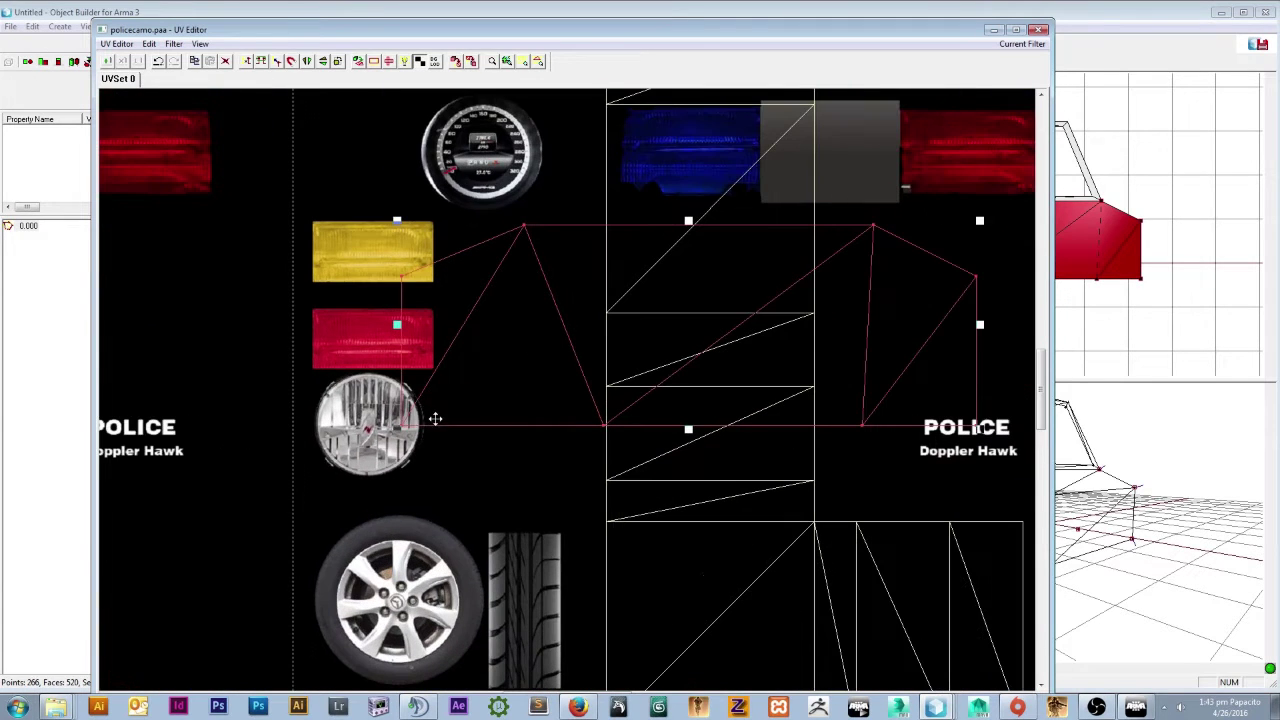
pyautogui.moveTo(396, 221); pyautogui.dragTo(734, 320)
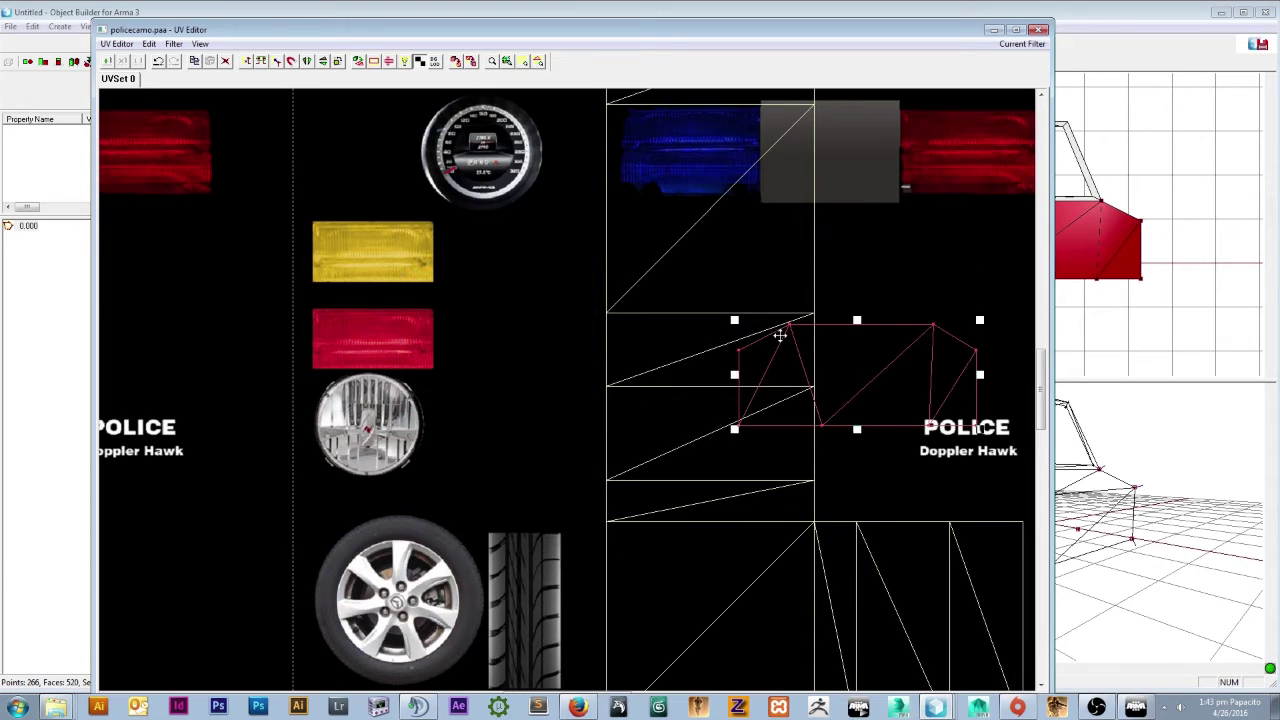
pyautogui.moveTo(924, 32); pyautogui.dragTo(924, 0)
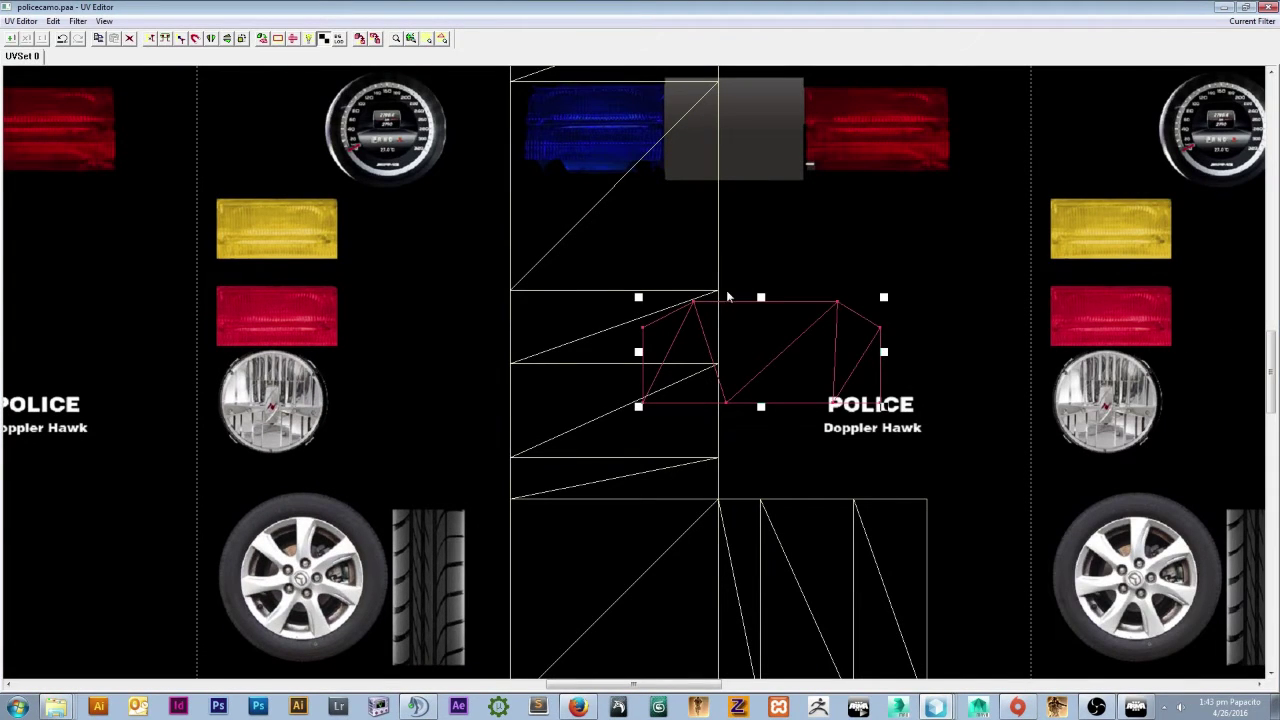
pyautogui.moveTo(677, 306); pyautogui.dragTo(851, 410)
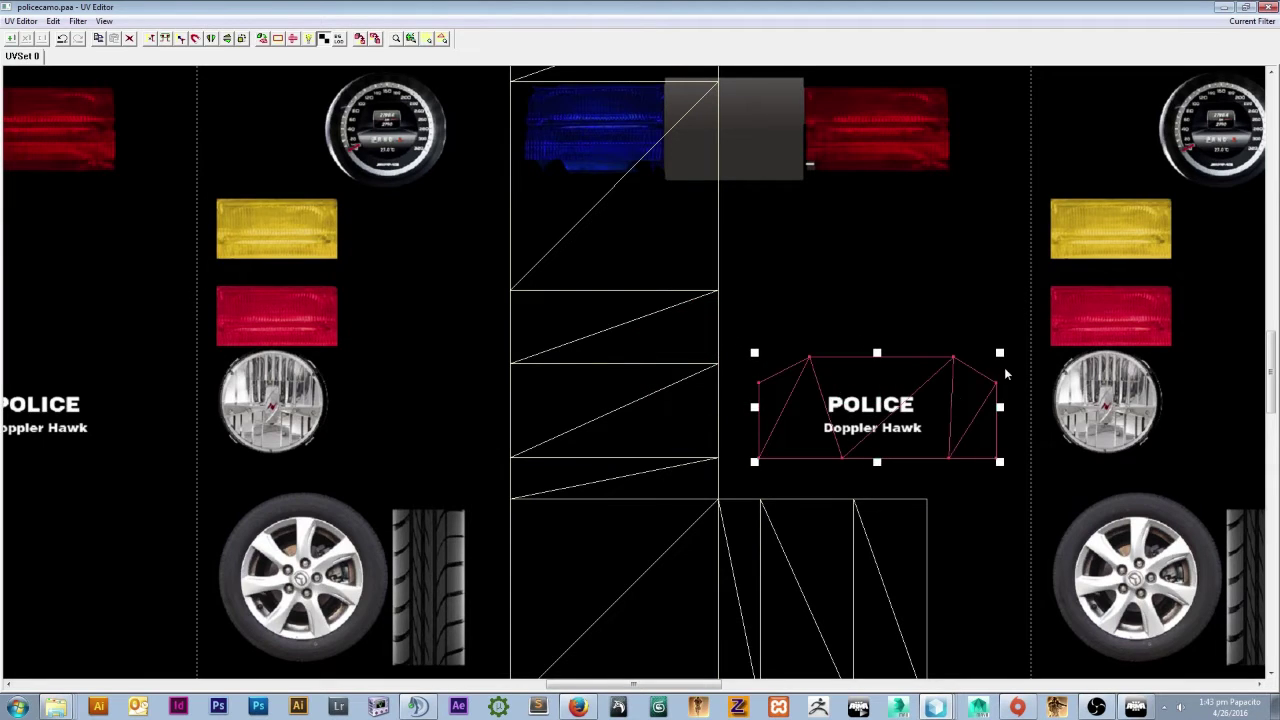
pyautogui.moveTo(1000, 352); pyautogui.dragTo(963, 372)
pyautogui.moveTo(819, 407); pyautogui.dragTo(834, 404)
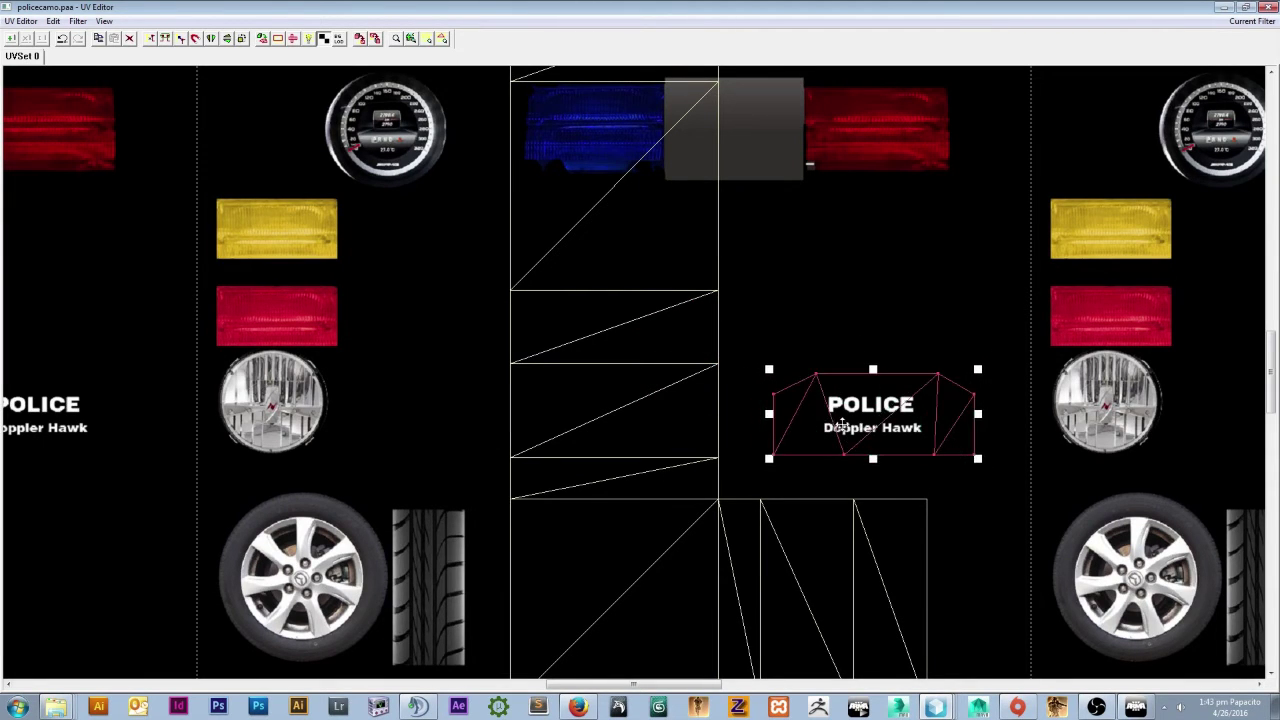
# Check the side UV island against the tiled texture and fine-tune its position over the POLICE lettering.
pyautogui.scroll(-1, 841, 362)
pyautogui.scroll(1, 849, 380)
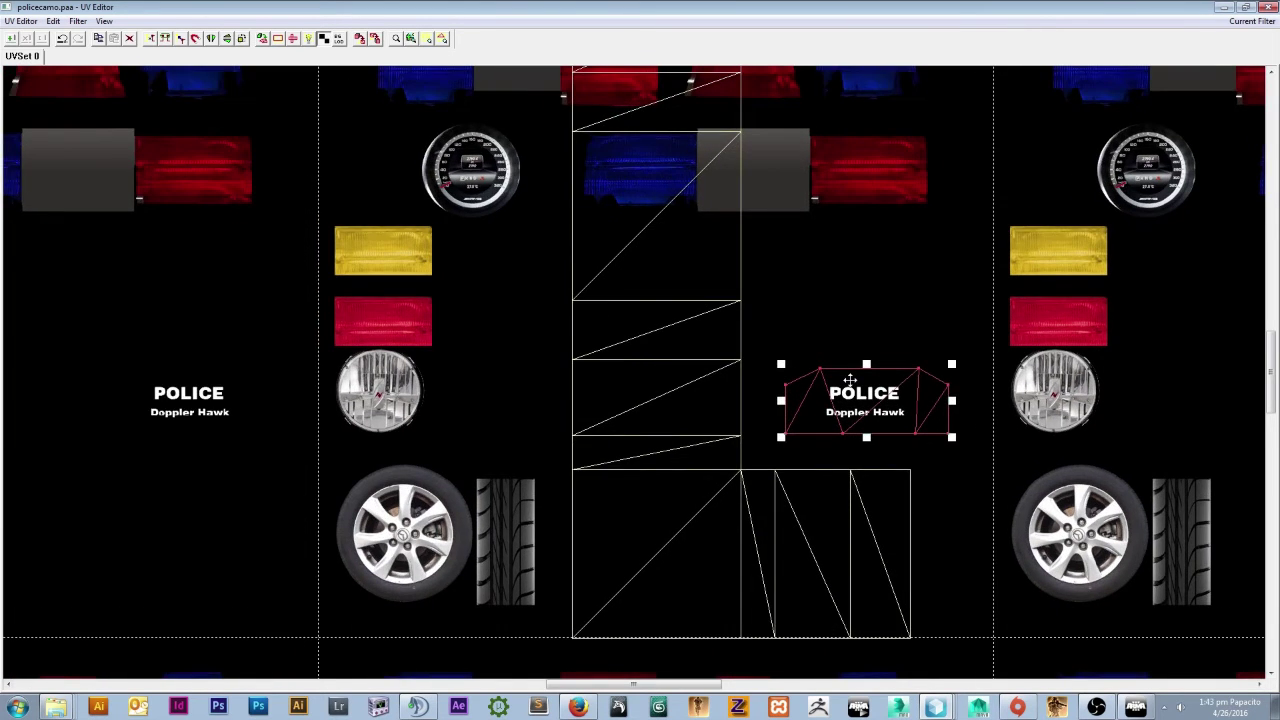
pyautogui.scroll(-2, 830, 334)
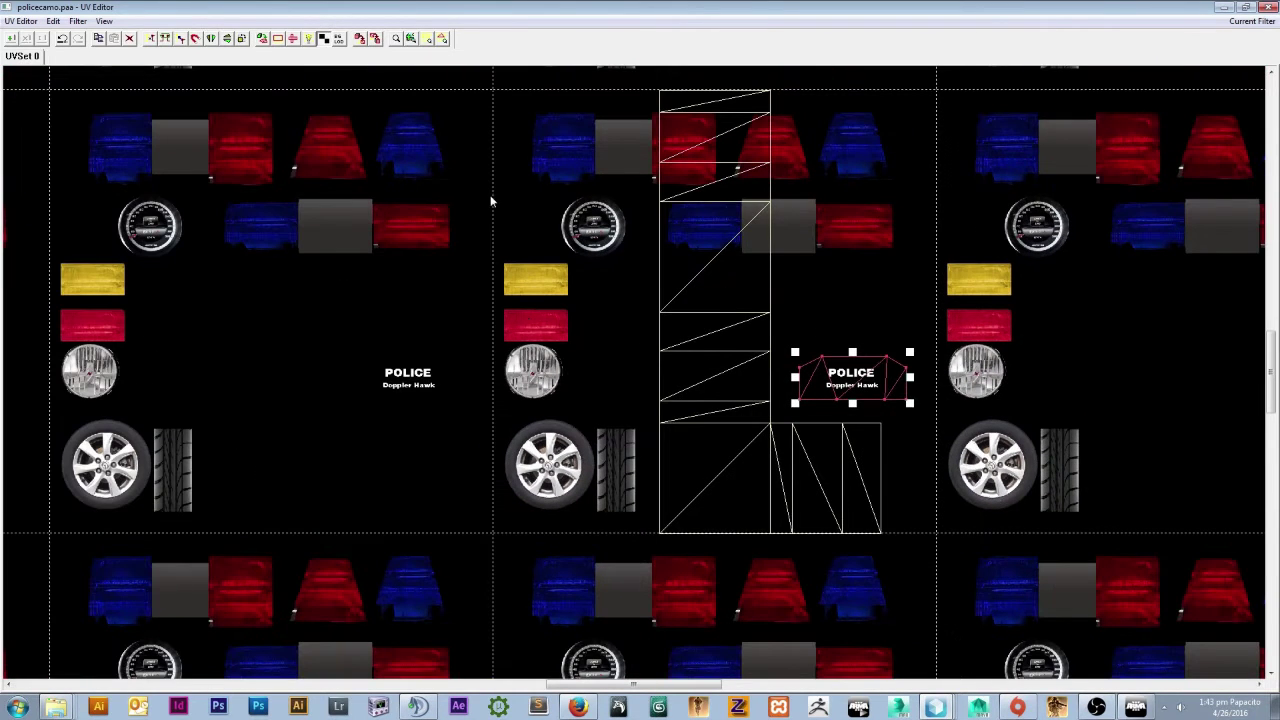
pyautogui.scroll(-2, 890, 365)
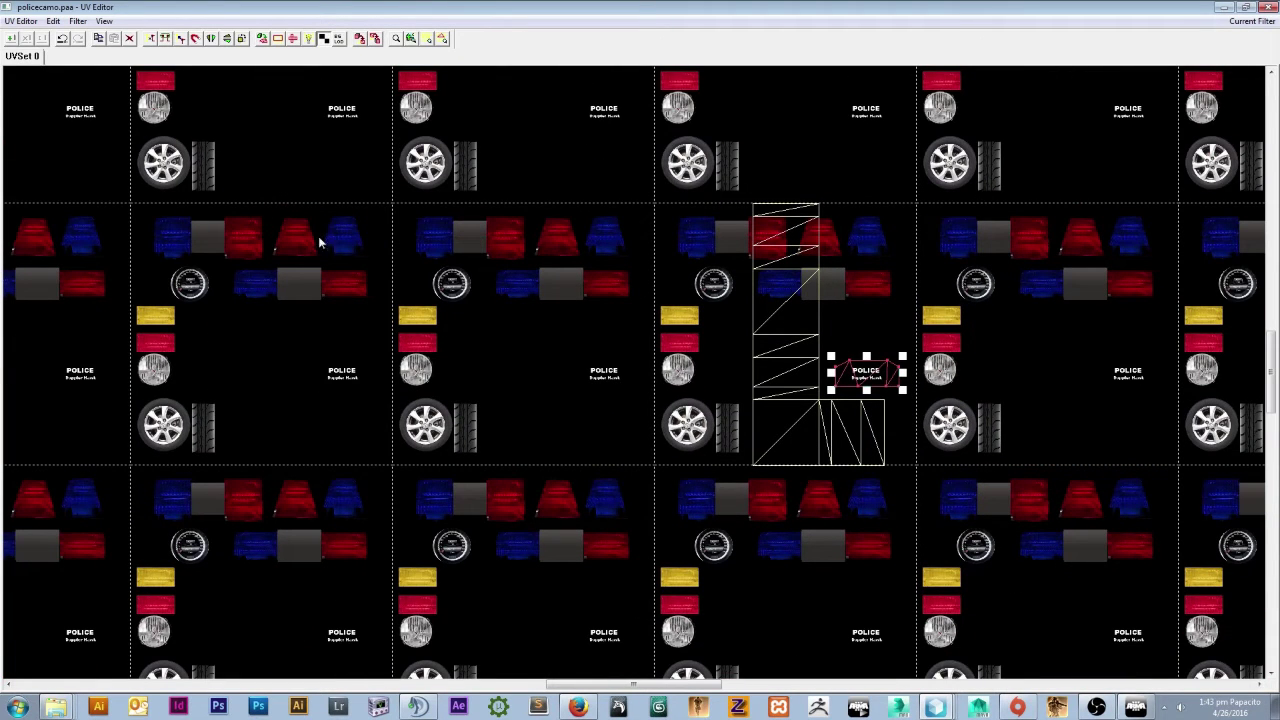
pyautogui.moveTo(878, 378); pyautogui.dragTo(820, 389)
pyautogui.scroll(7, 921, 346)
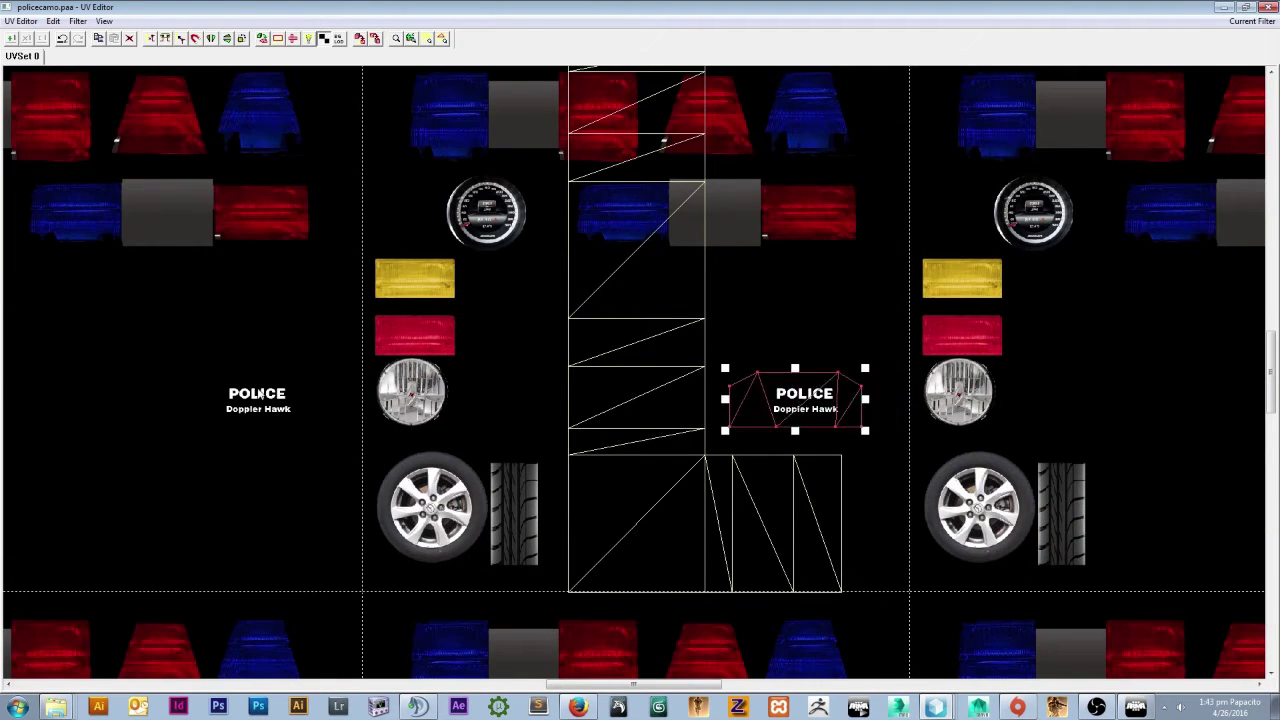
pyautogui.scroll(-2, 754, 323)
pyautogui.scroll(1, 783, 330)
pyautogui.scroll(2, 793, 352)
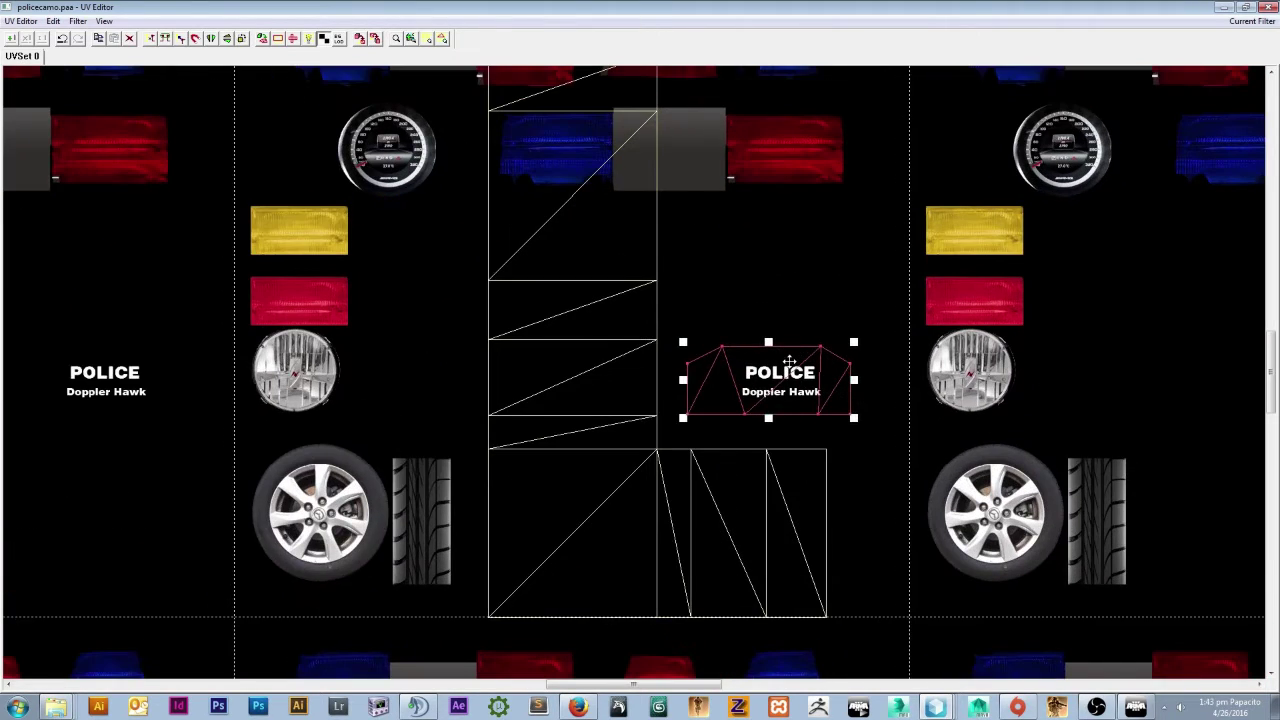
pyautogui.scroll(-3, 796, 362)
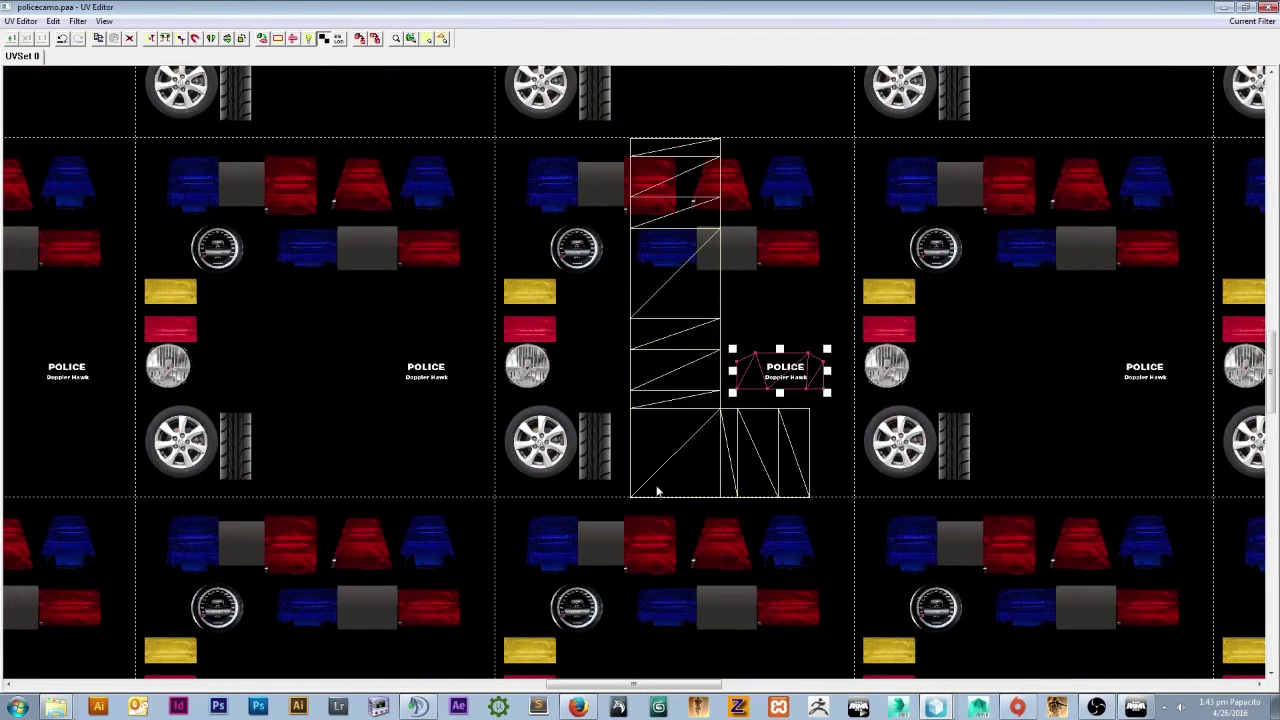
pyautogui.moveTo(798, 358); pyautogui.dragTo(800, 360)
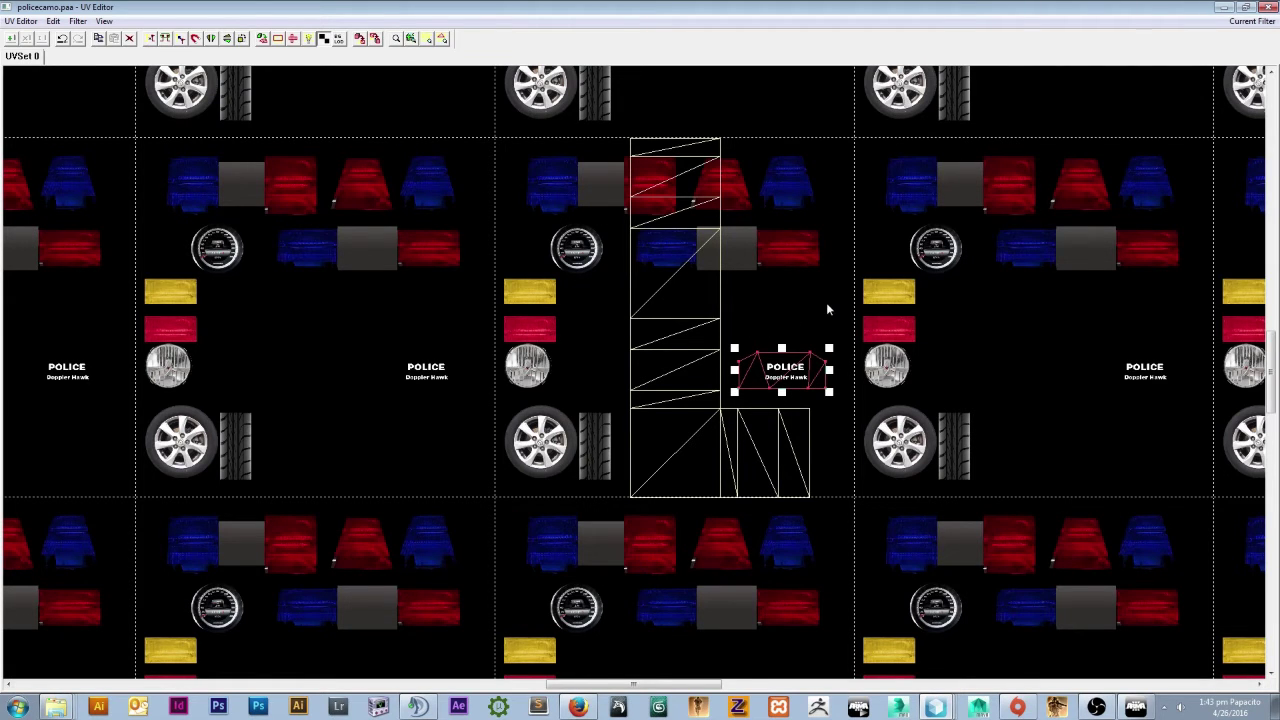
# Nudge the side UV island slightly further toward the centre of the lettering and close the UV Editor.
pyautogui.scroll(-1, 826, 308)
pyautogui.scroll(2, 817, 308)
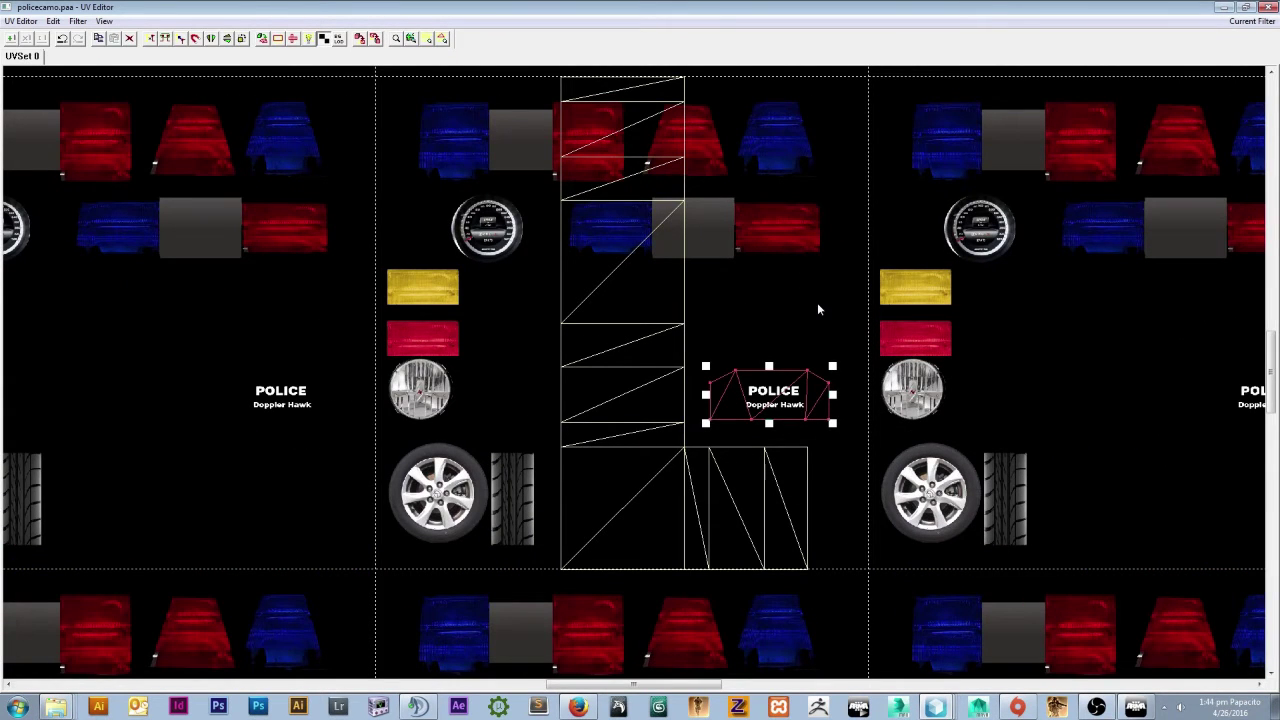
pyautogui.scroll(-1, 811, 317)
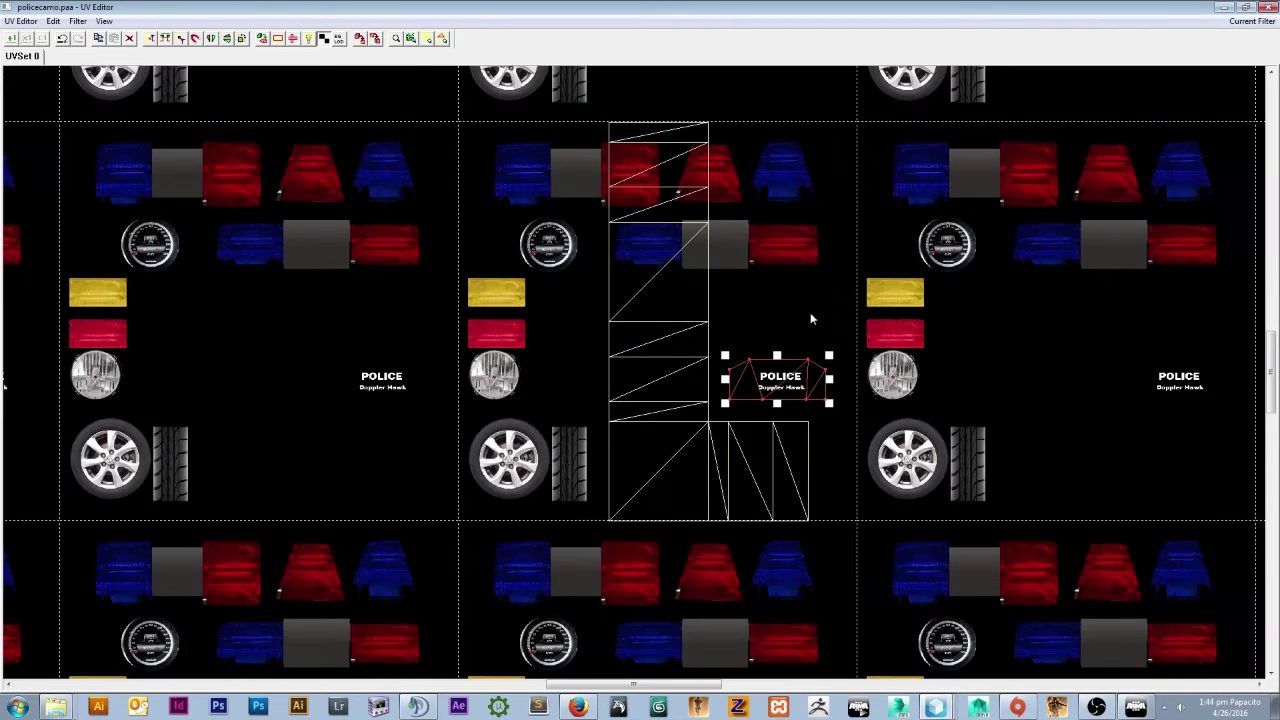
pyautogui.scroll(1, 811, 317)
pyautogui.scroll(1, 810, 312)
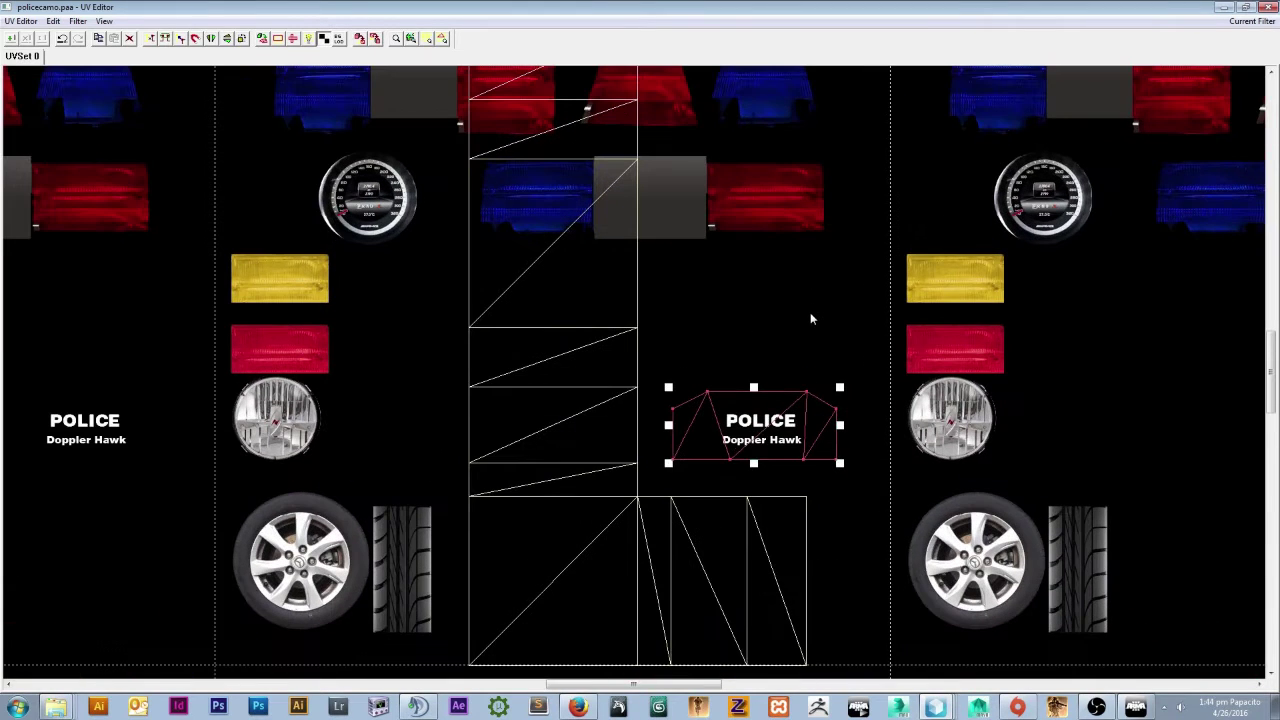
pyautogui.click(737, 421)
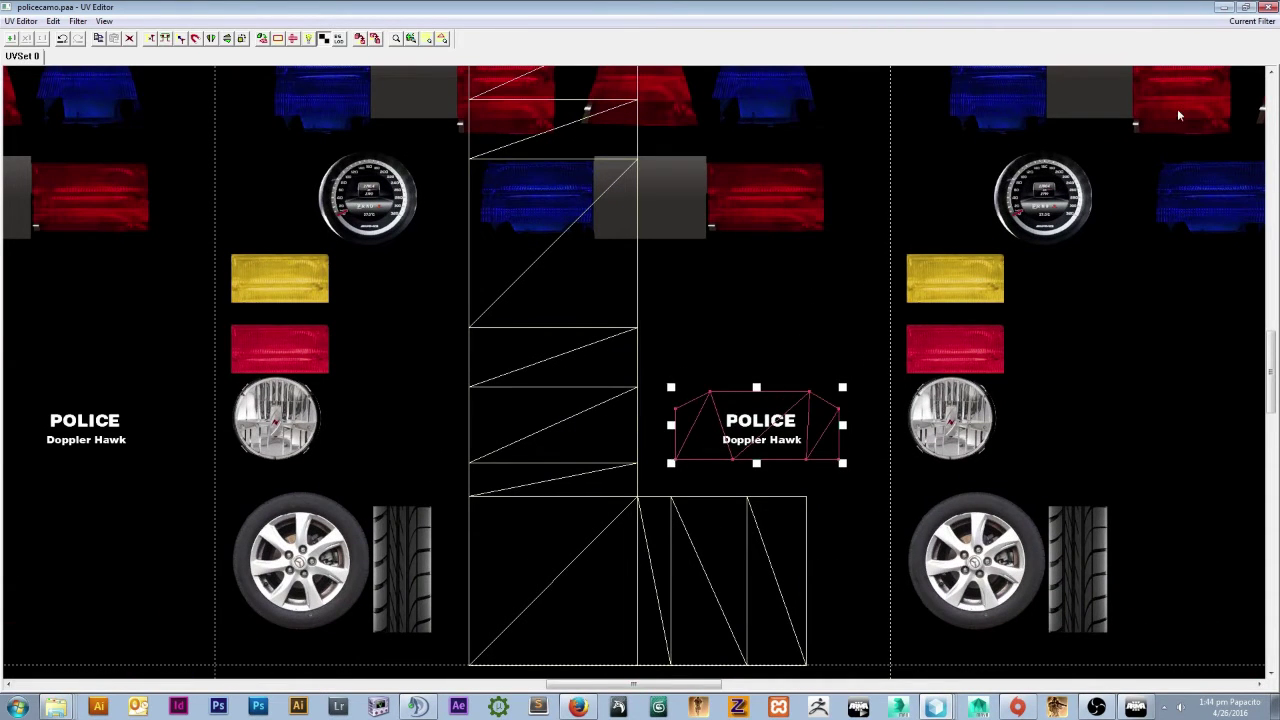
pyautogui.moveTo(659, 356); pyautogui.dragTo(865, 481)
pyautogui.click(1266, 7)
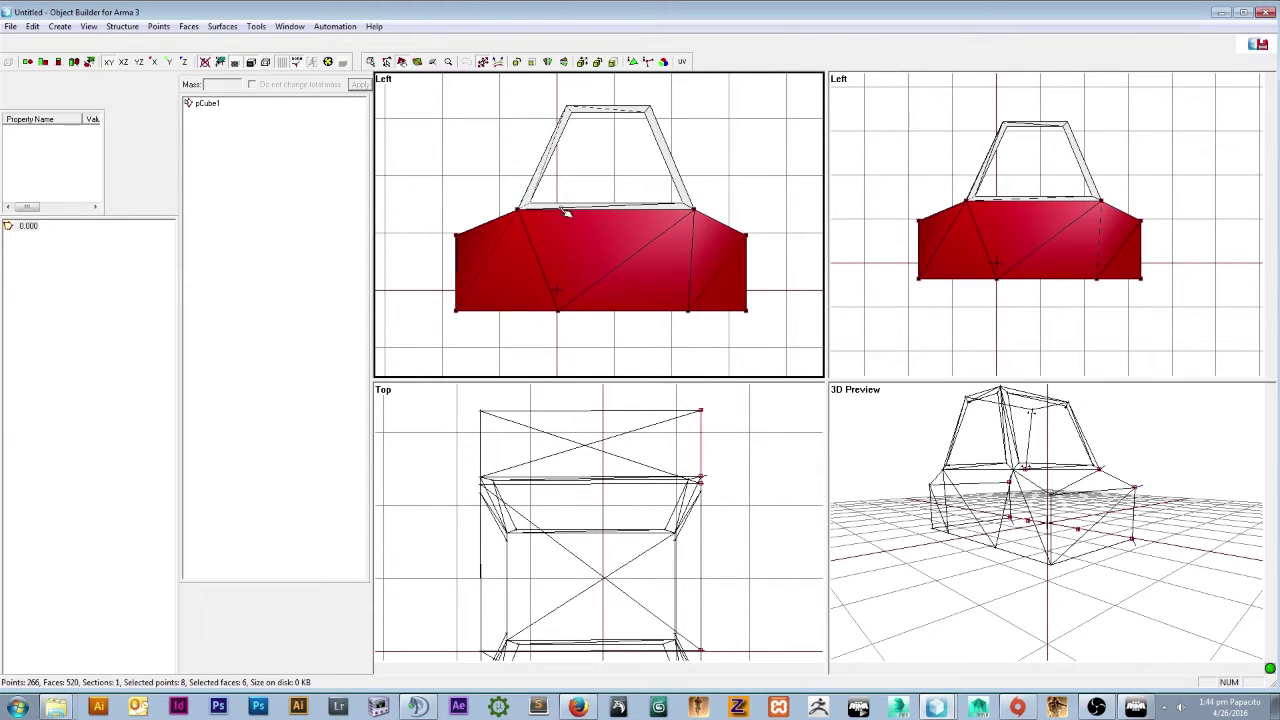
# Clear the face selection and examine the lettering on the car's side in the Model viewer, then return to Object Builder.
pyautogui.click(527, 157)
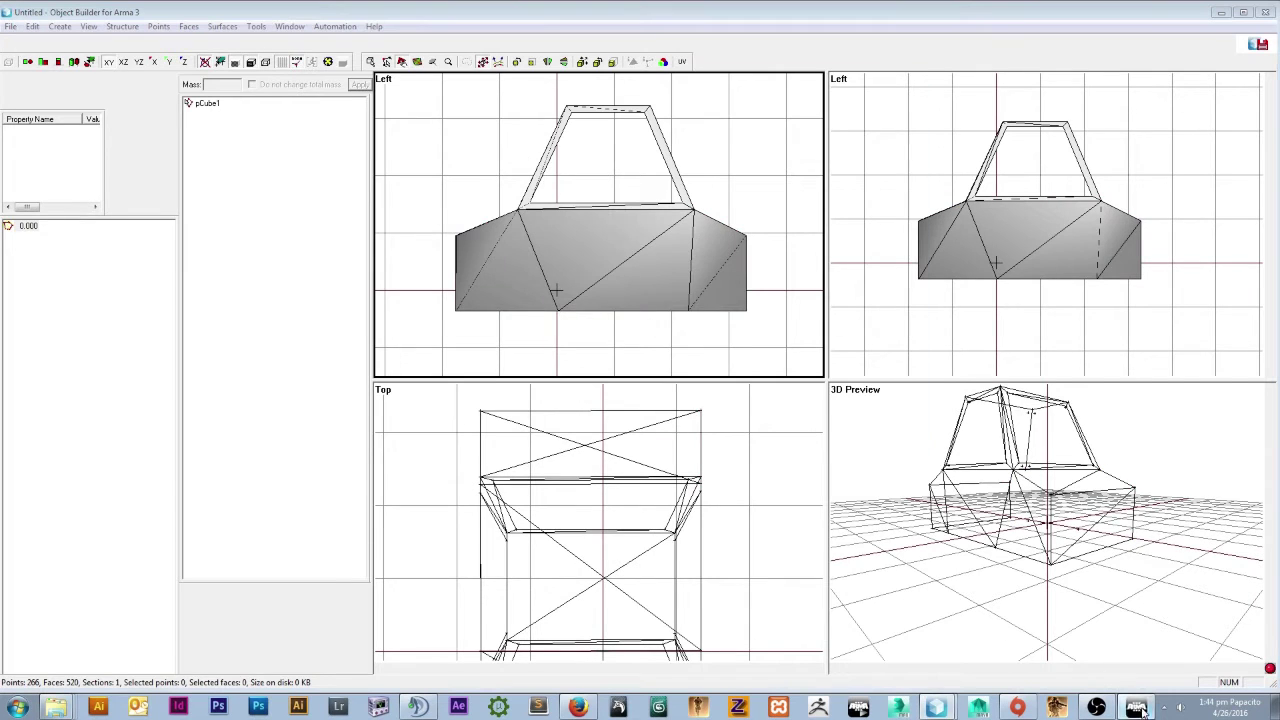
pyautogui.click(1136, 707)
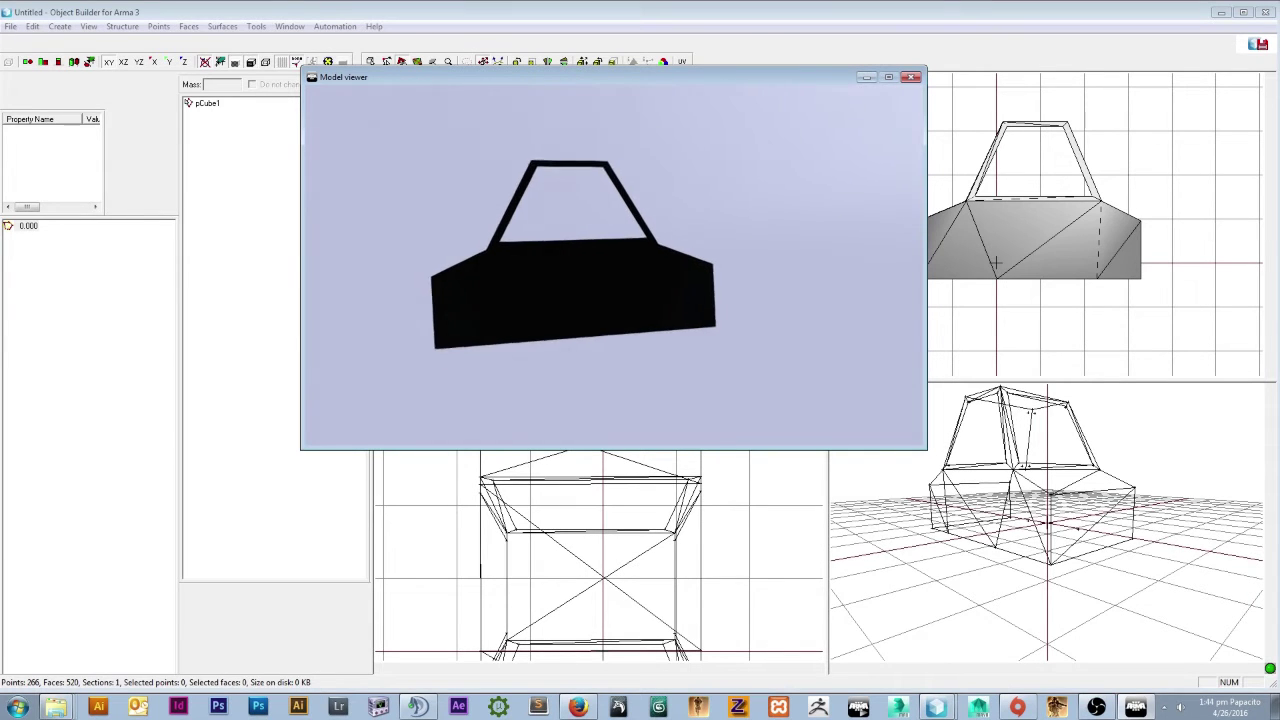
pyautogui.hotkey('alt', 'Tab')
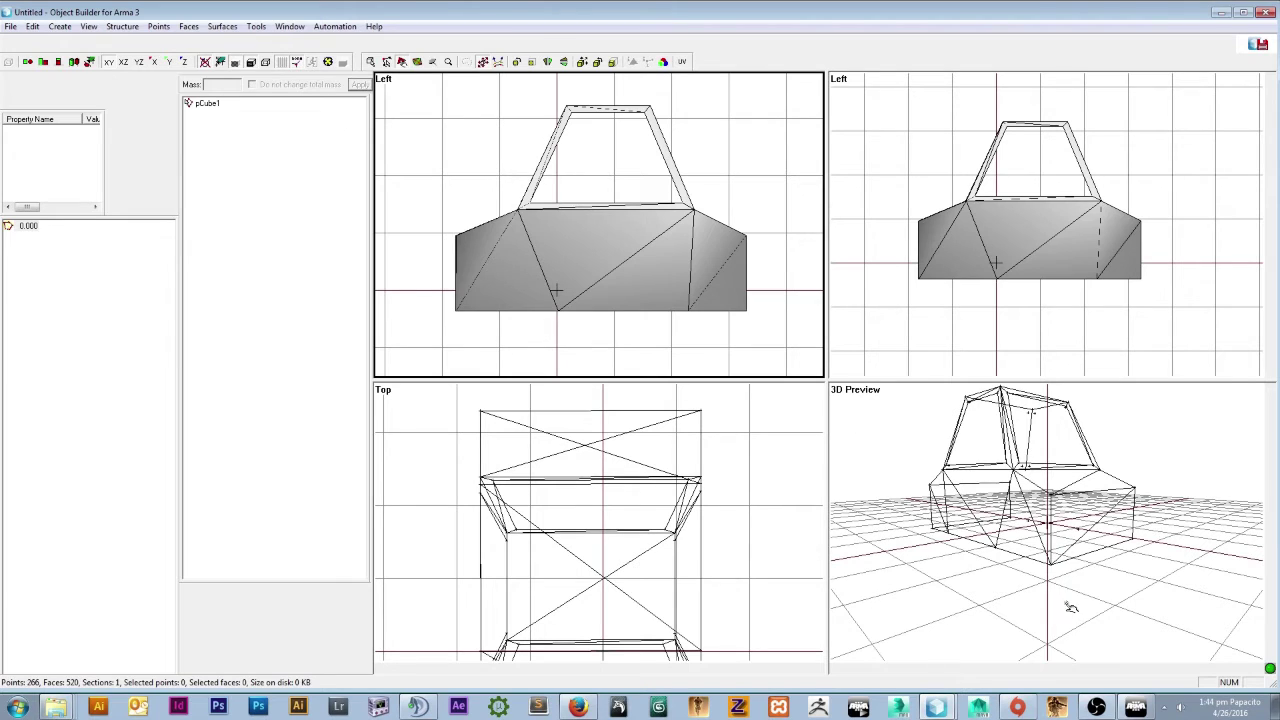
pyautogui.click(1136, 707)
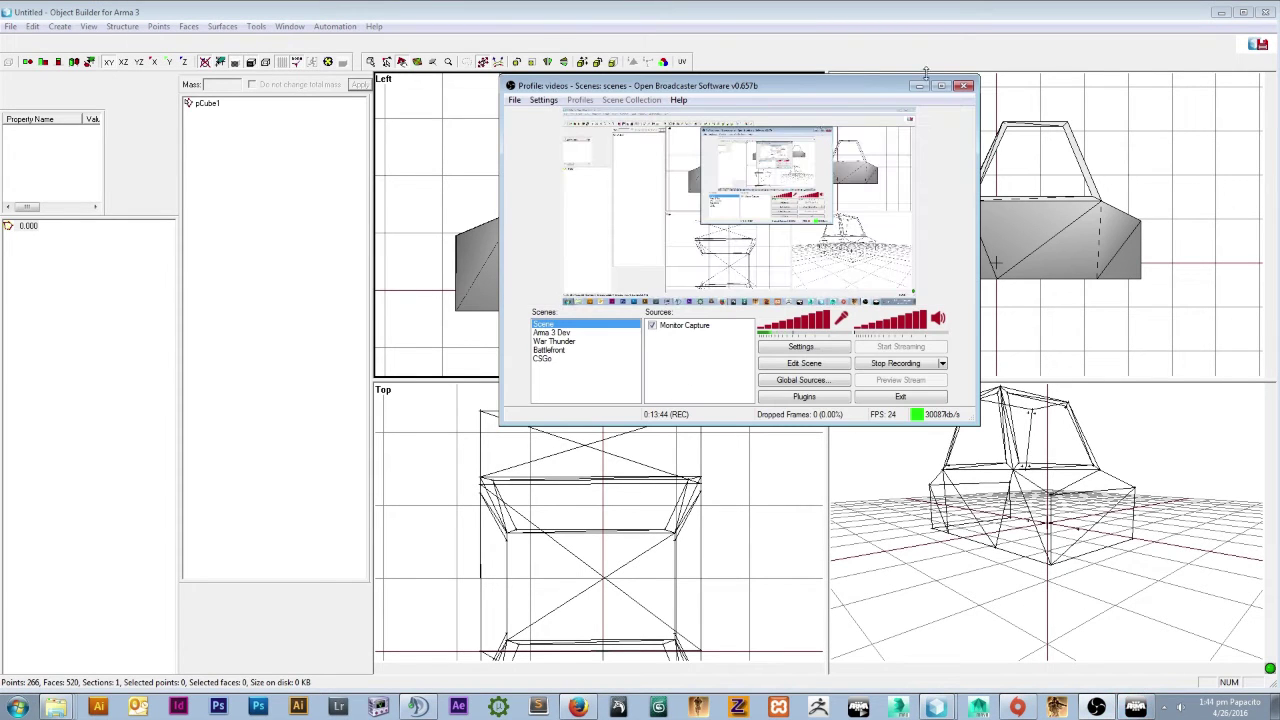
pyautogui.click(919, 86)
pyautogui.click(1136, 707)
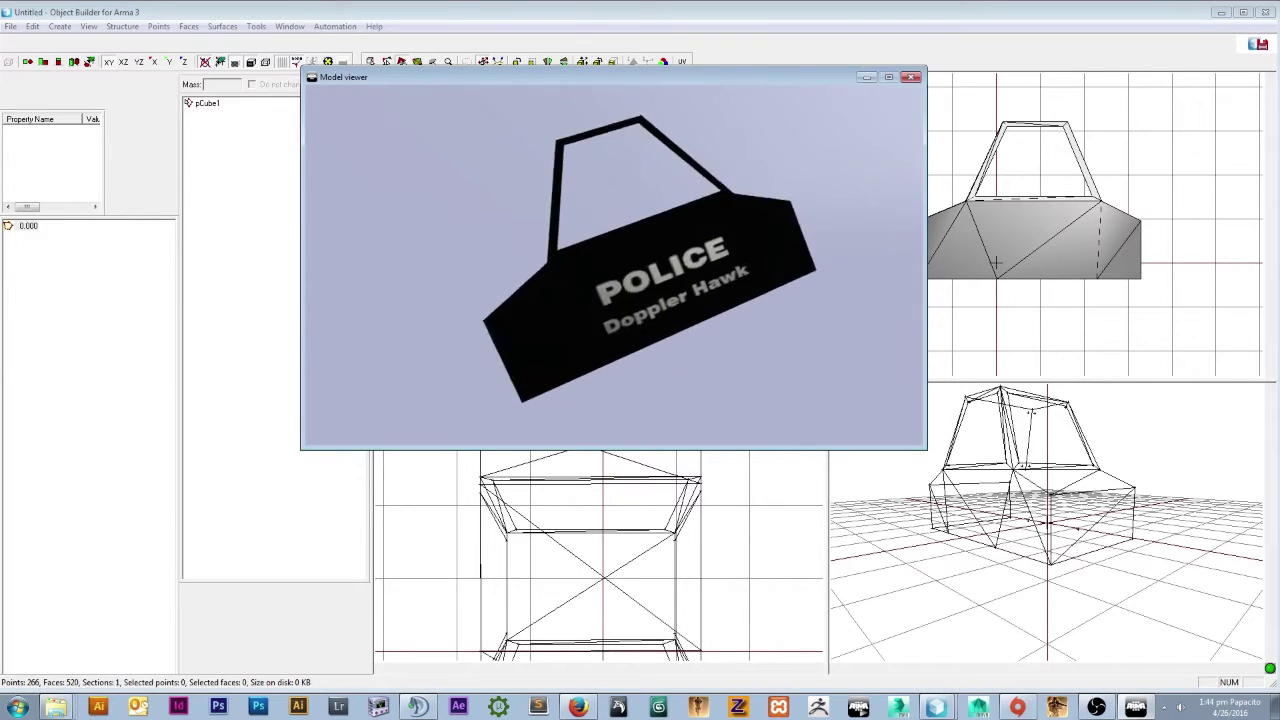
pyautogui.hotkey('alt', 'Tab')
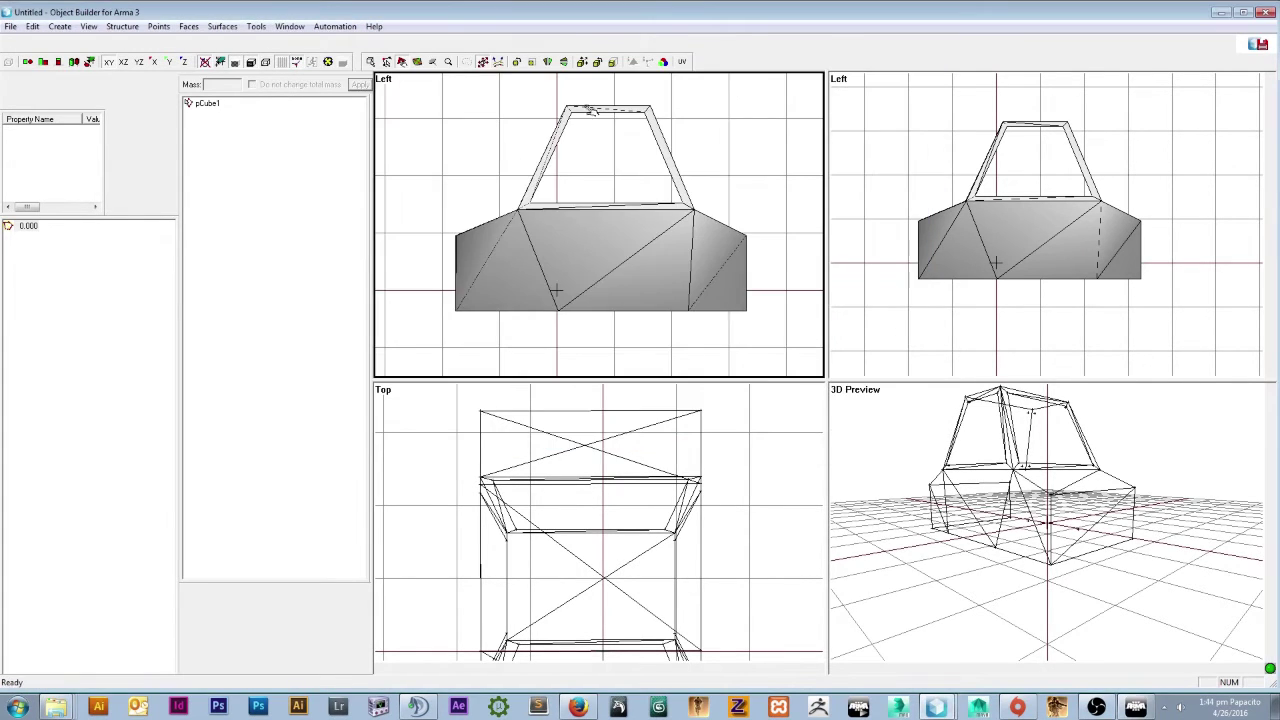
# Switch the active viewport to the Right view and select the six faces of the car body's right side.
pyautogui.click(89, 26)
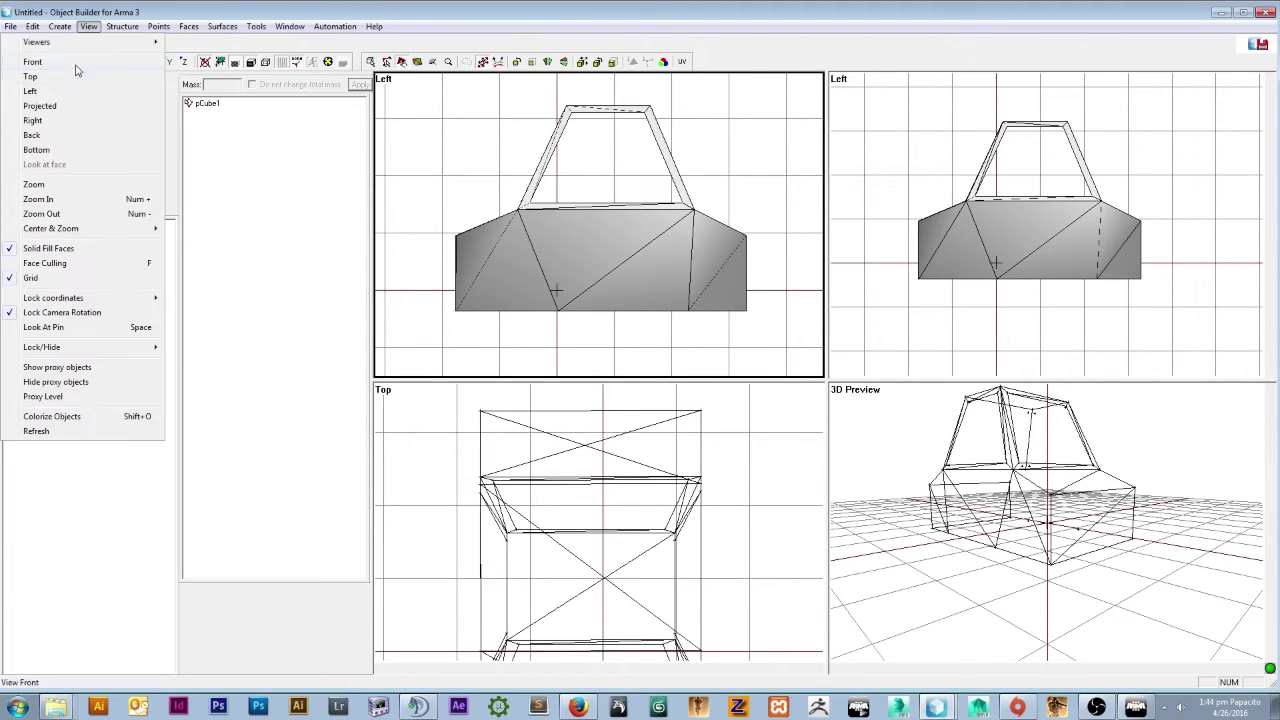
pyautogui.click(33, 120)
pyautogui.click(481, 251)
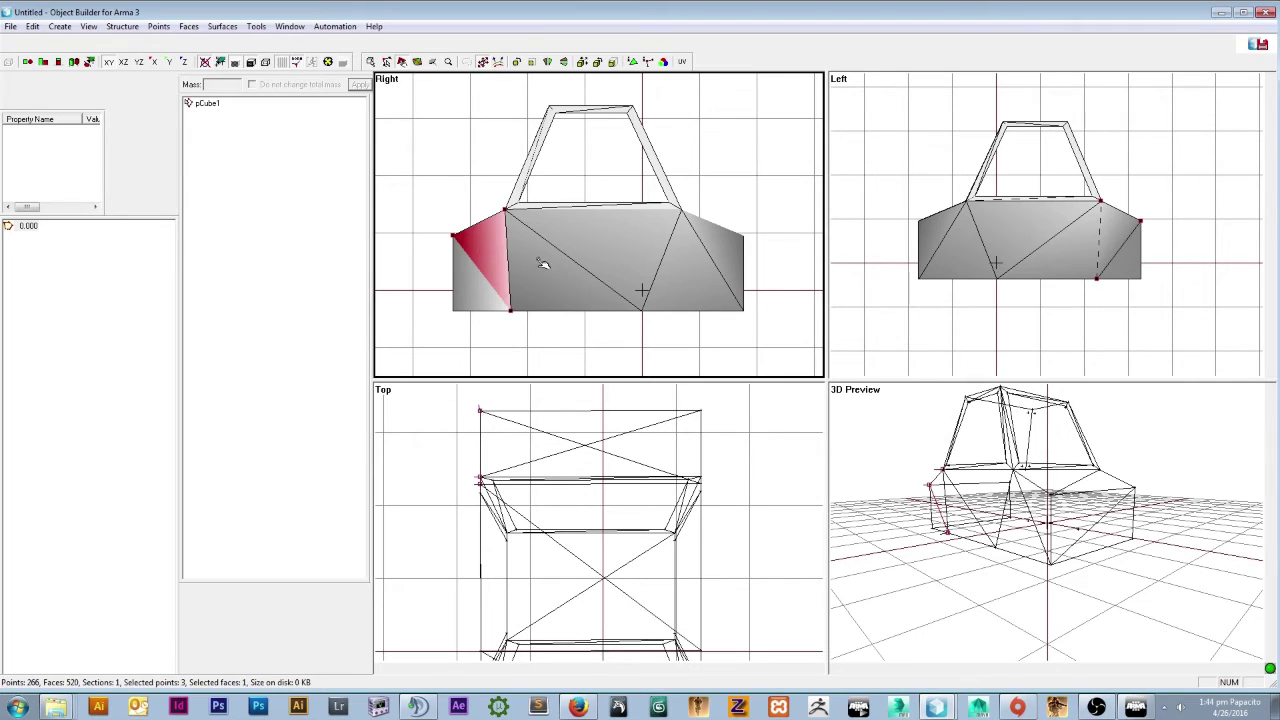
pyautogui.keyDown('ctrl'); pyautogui.click(539, 259); pyautogui.keyUp('ctrl')
pyautogui.keyDown('ctrl'); pyautogui.click(471, 291); pyautogui.keyUp('ctrl')
pyautogui.keyDown('ctrl'); pyautogui.click(610, 236); pyautogui.keyUp('ctrl')
pyautogui.keyDown('ctrl'); pyautogui.click(704, 269); pyautogui.keyUp('ctrl')
pyautogui.keyDown('shift'); pyautogui.click(737, 250); pyautogui.keyUp('shift')
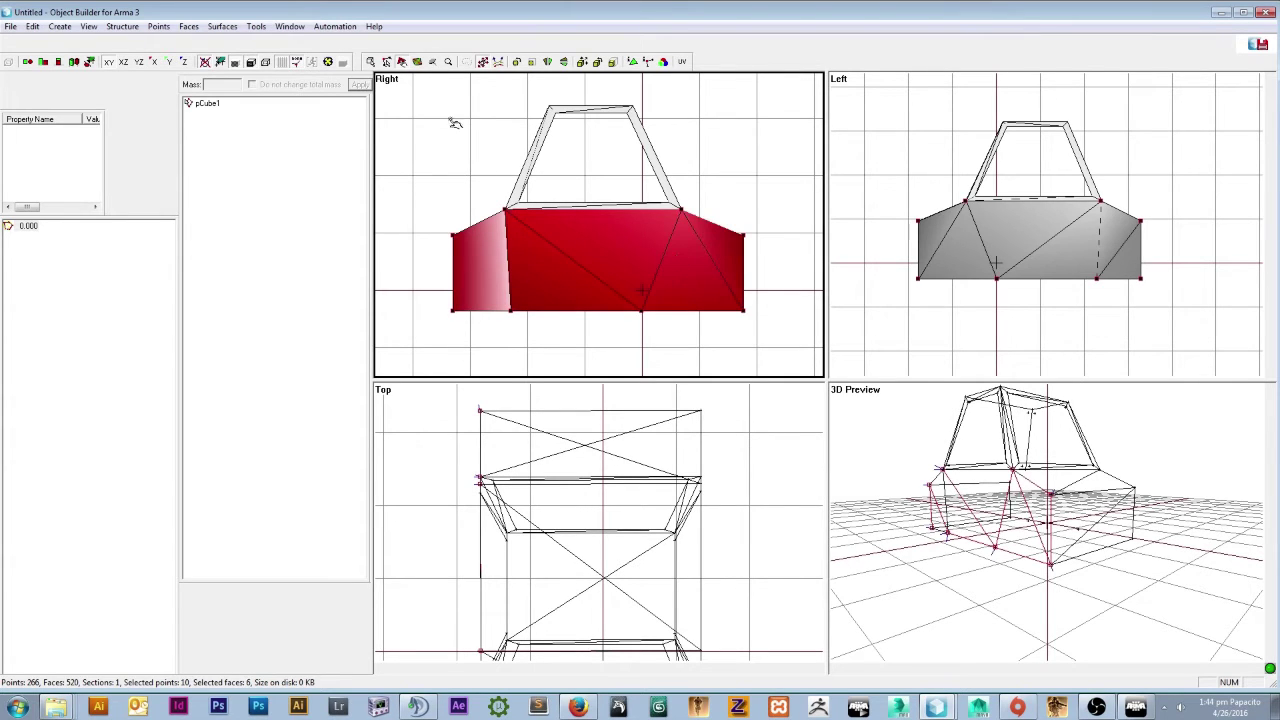
# Bring the UV Editor up for UVSet 0 and take over the selected right-side faces from the viewport.
pyautogui.click(221, 27)
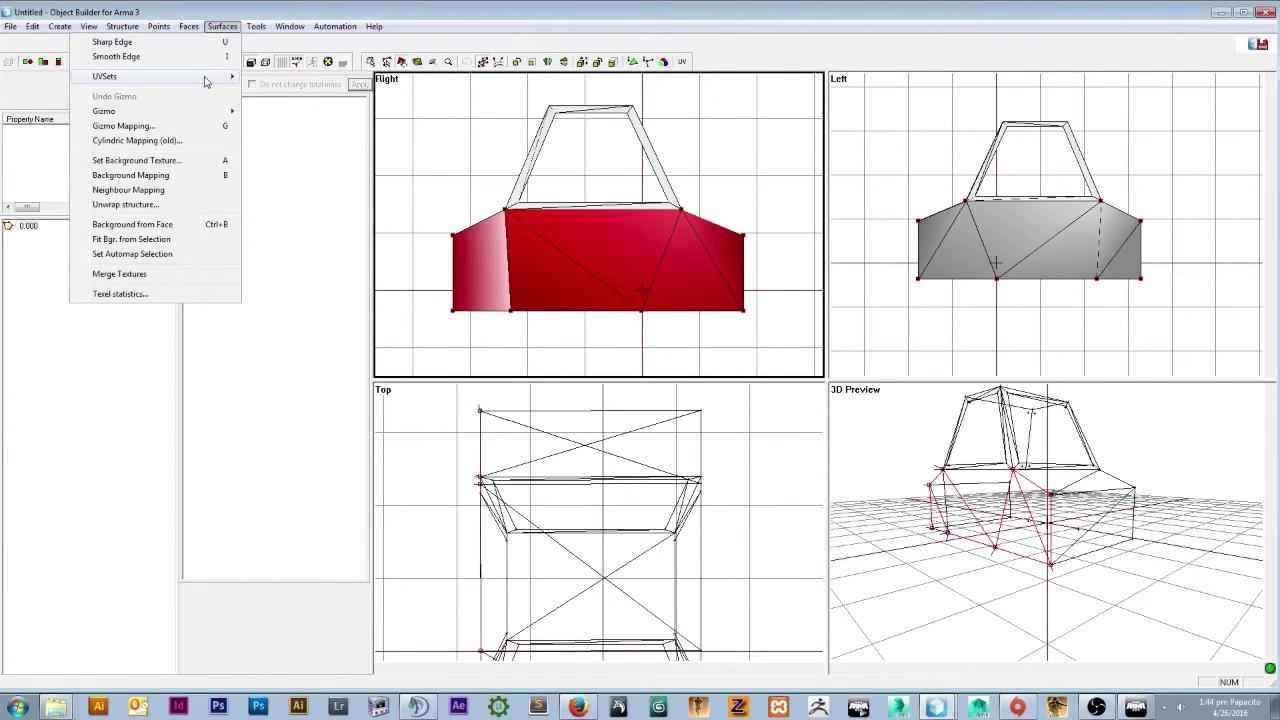
pyautogui.moveTo(150, 76)
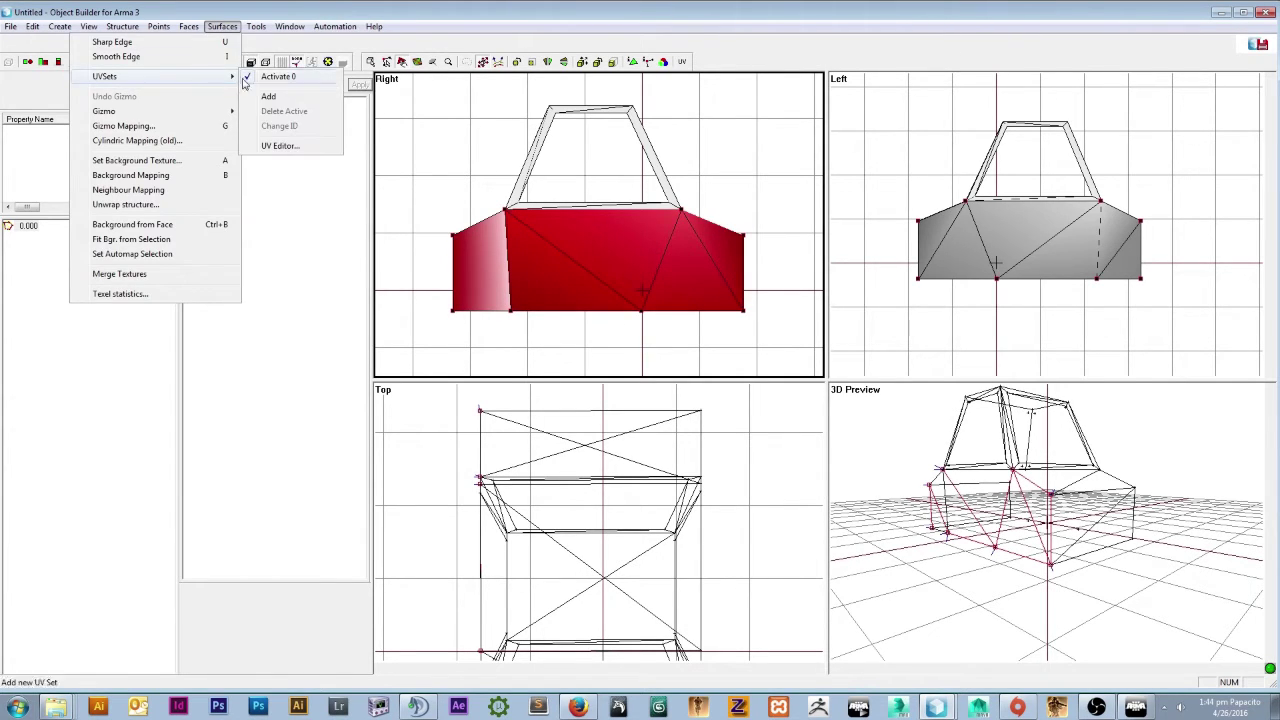
pyautogui.click(281, 145)
pyautogui.scroll(-2, 222, 140)
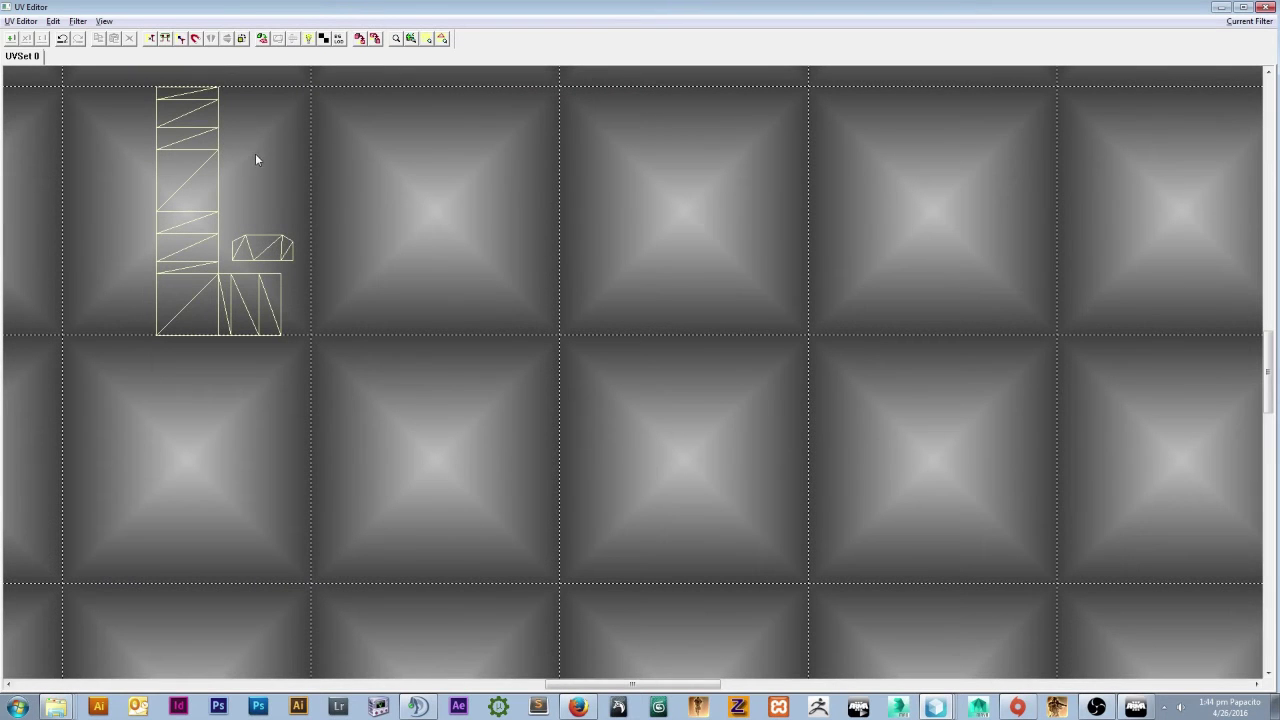
pyautogui.moveTo(292, 186); pyautogui.dragTo(593, 293, button='middle')
pyautogui.scroll(-1, 312, 182)
pyautogui.scroll(2, 388, 197)
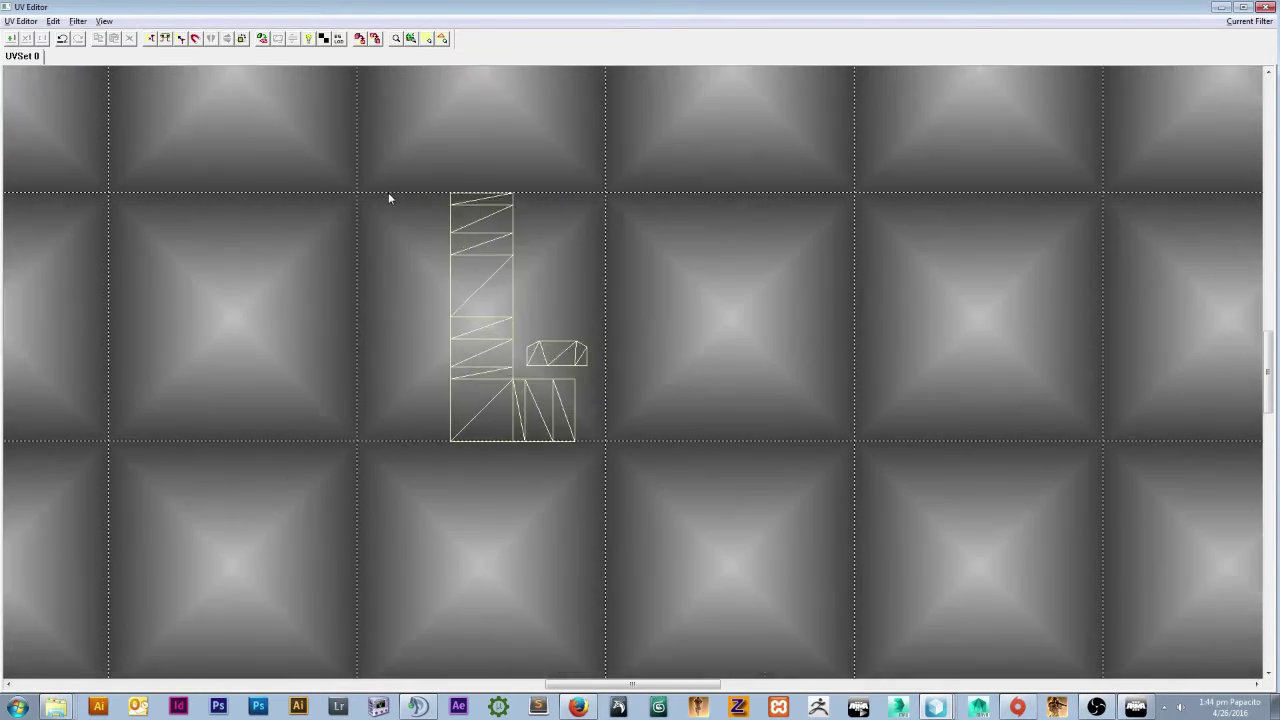
pyautogui.moveTo(460, 247); pyautogui.dragTo(403, 199, button='middle')
pyautogui.scroll(2, 401, 198)
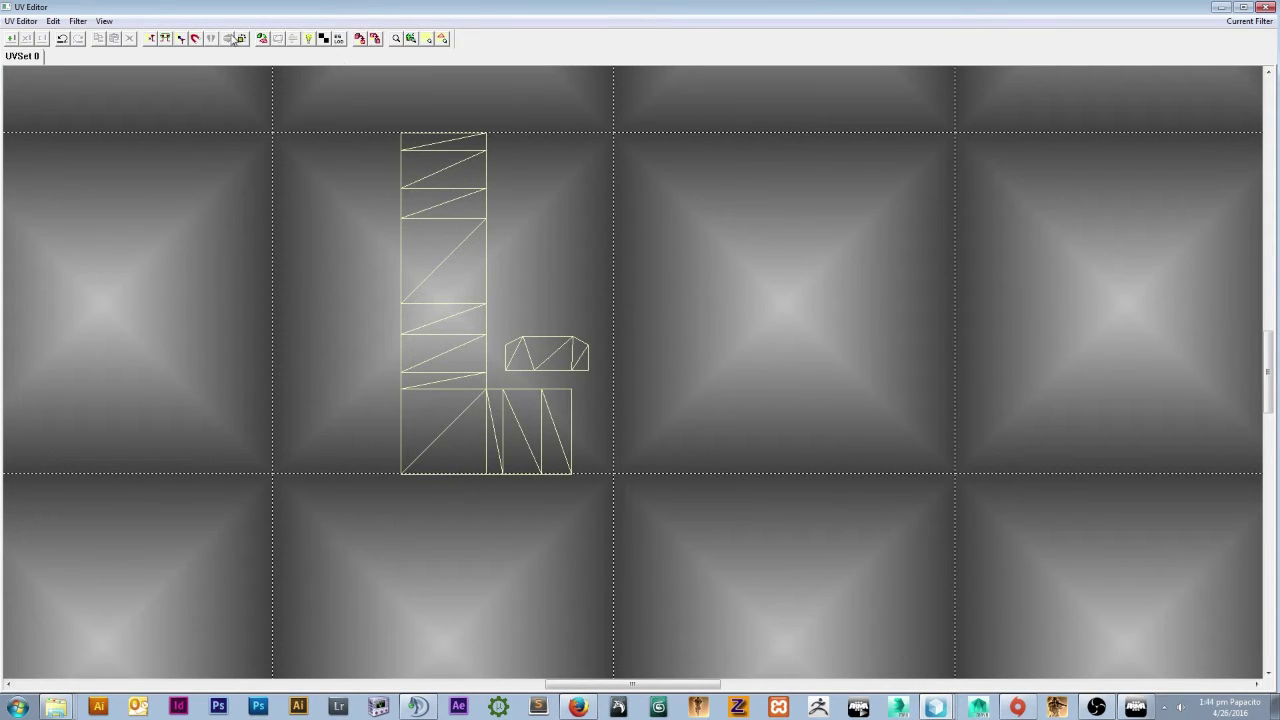
pyautogui.click(53, 20)
pyautogui.click(62, 155)
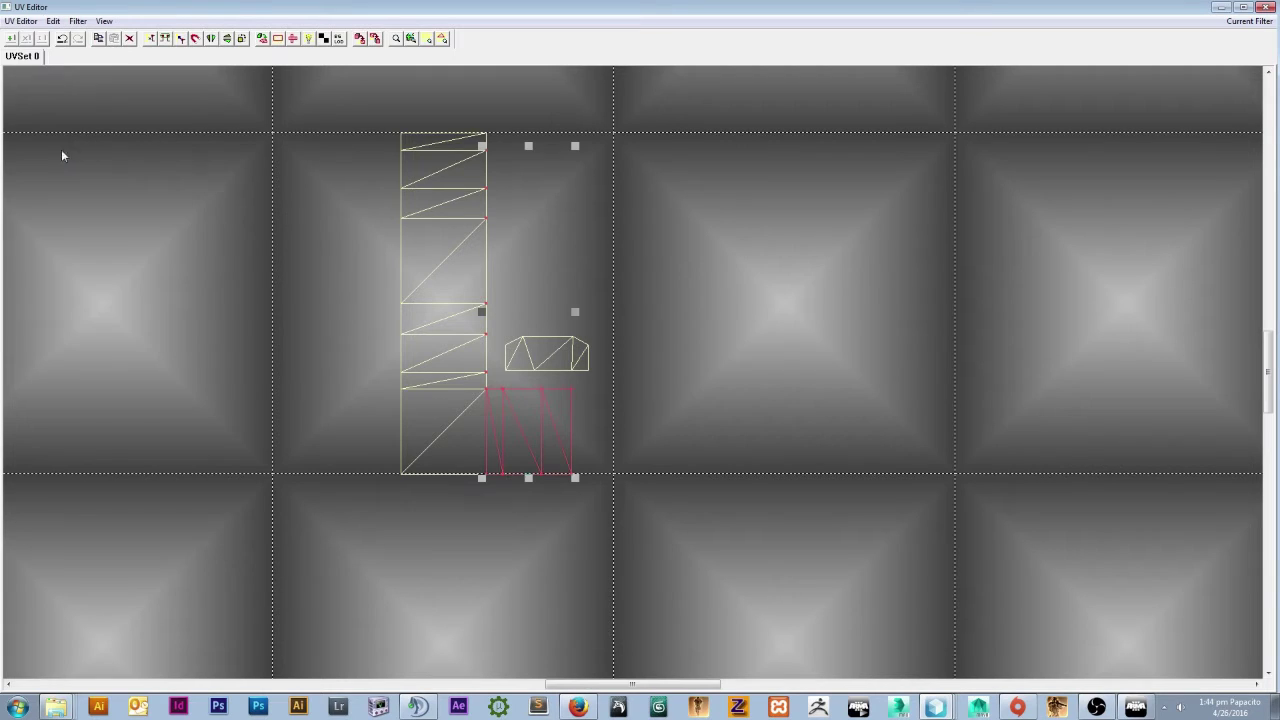
# Planar-map the selected right-side faces and filter the UV view by the main texture policecamo.paa.
pyautogui.scroll(-1, 453, 221)
pyautogui.click(262, 38)
pyautogui.scroll(-2, 496, 219)
pyautogui.scroll(3, 484, 224)
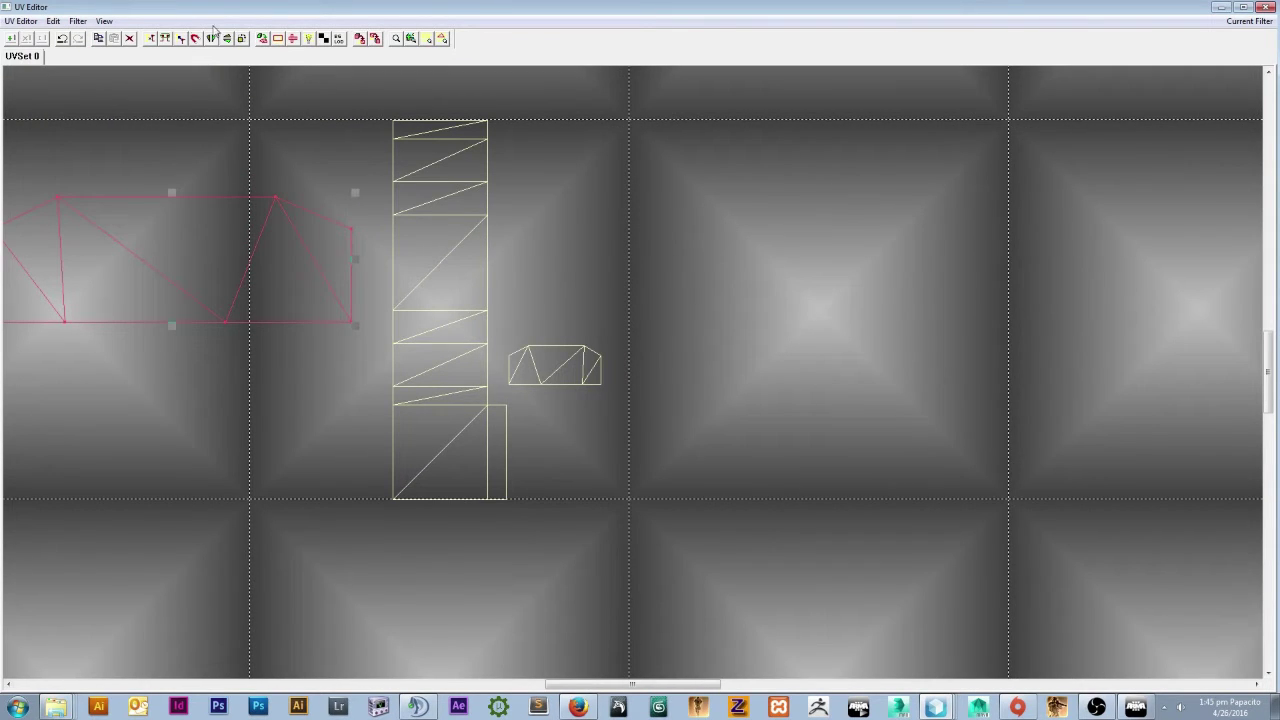
pyautogui.click(77, 20)
pyautogui.moveTo(82, 65)
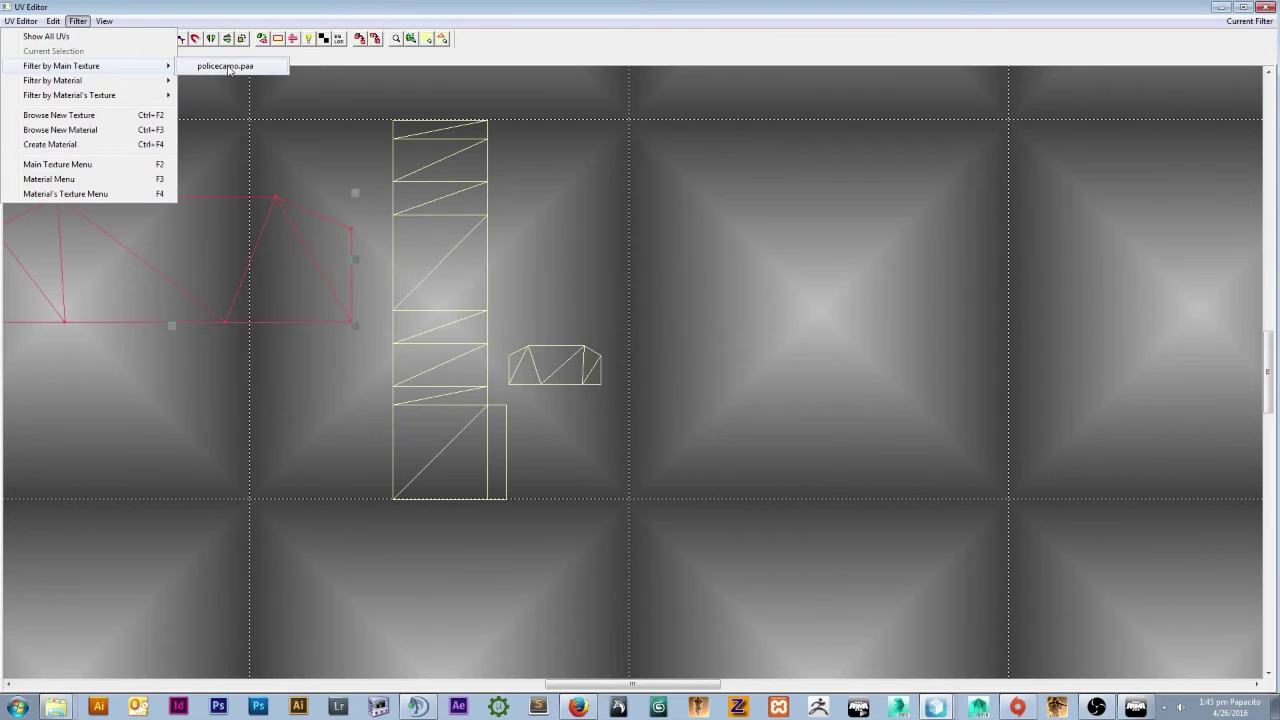
pyautogui.click(240, 64)
# Shrink the right side's UV island, fit it around the white POLICE lettering and close the UV Editor.
pyautogui.moveTo(169, 410); pyautogui.dragTo(465, 479)
pyautogui.moveTo(580, 430); pyautogui.dragTo(520, 472)
pyautogui.scroll(-3, 531, 391)
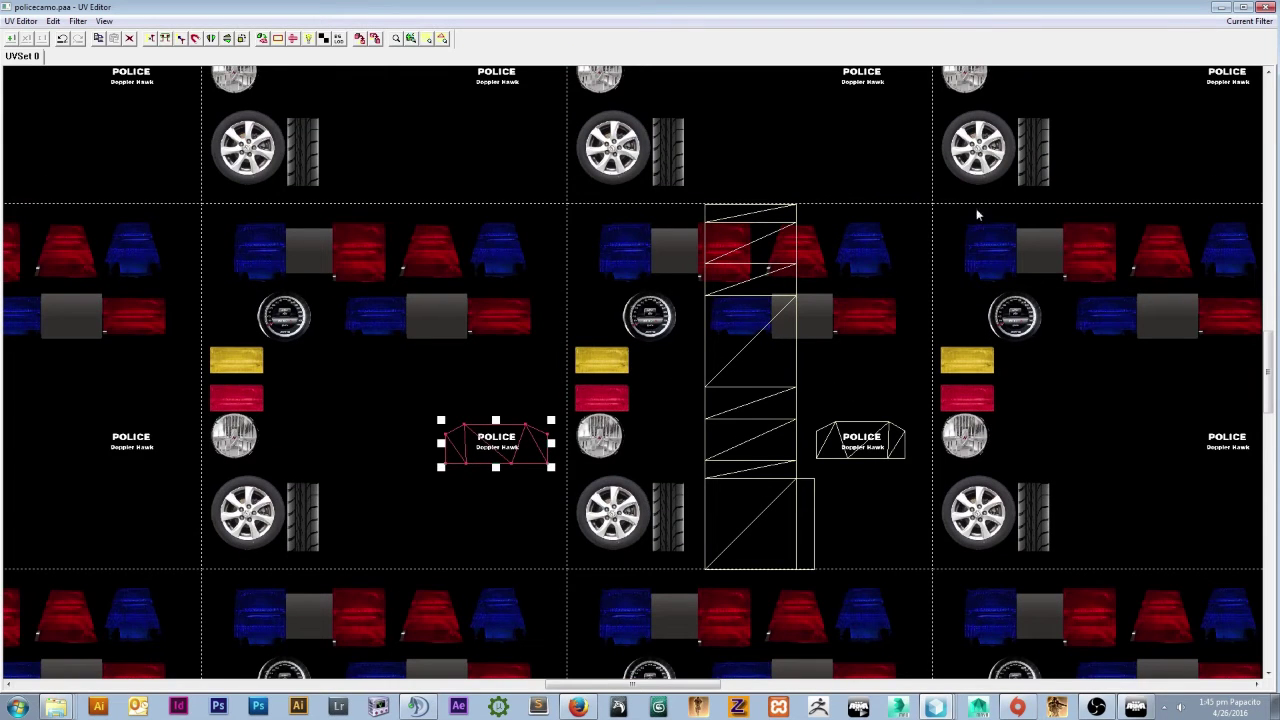
pyautogui.click(1265, 7)
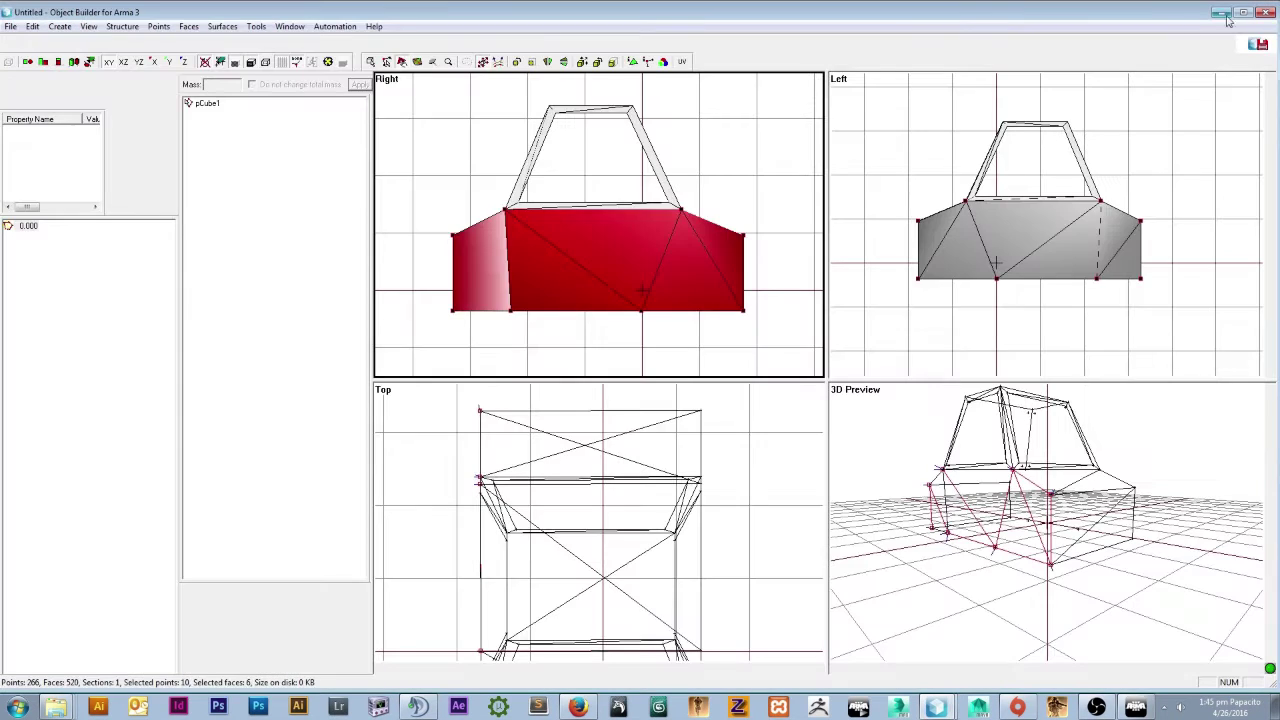
# Clear the face selection, inspect the lettering on the car's right side in the Model viewer, and return to Object Builder.
pyautogui.click(766, 208)
pyautogui.click(1136, 707)
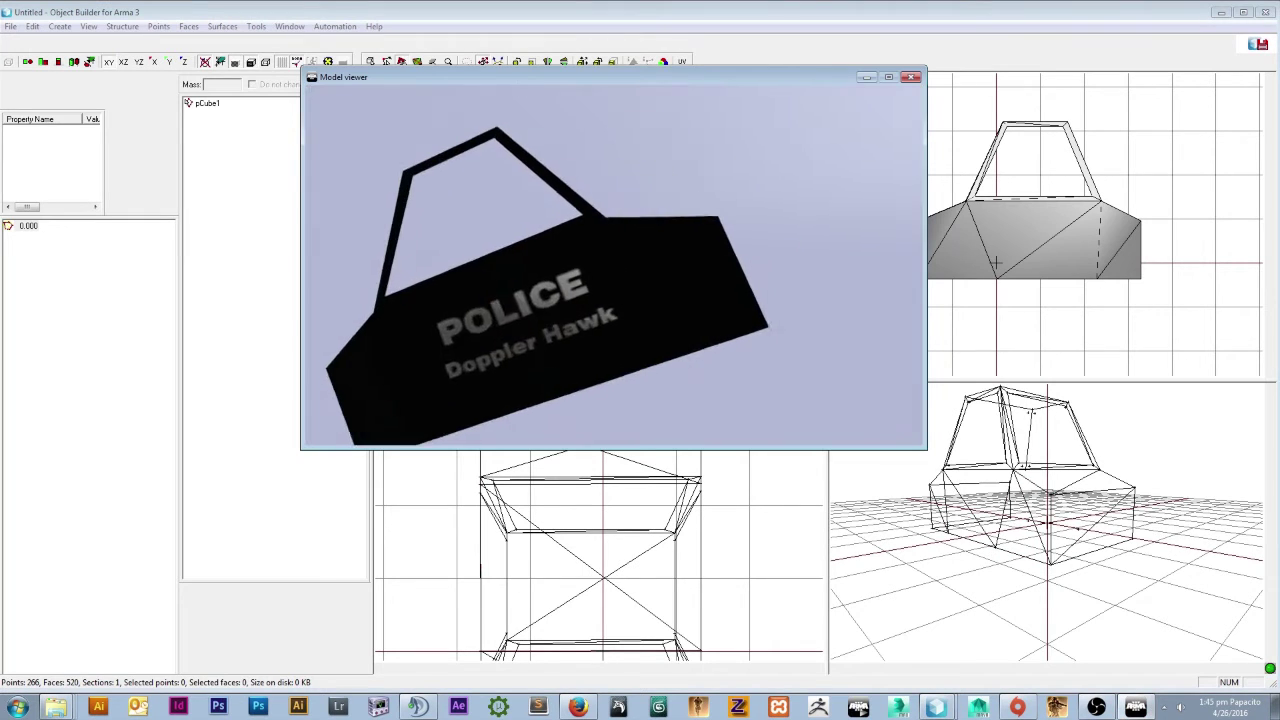
pyautogui.scroll(-3, 614, 264)
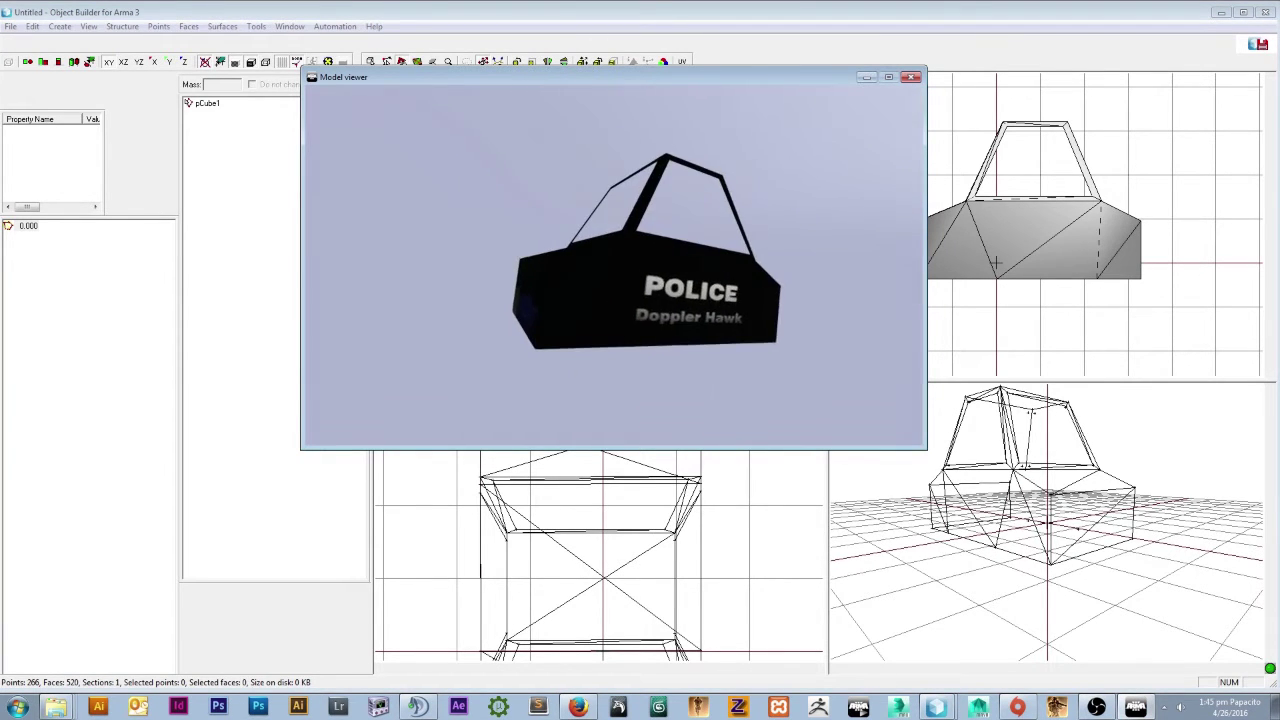
pyautogui.hotkey('alt', 'Tab')
# Rename the pCube1 named selection as body.
pyautogui.scroll(-4, 474, 174)
pyautogui.scroll(1, 369, 92)
pyautogui.click(207, 104)
pyautogui.rightClick(207, 104)
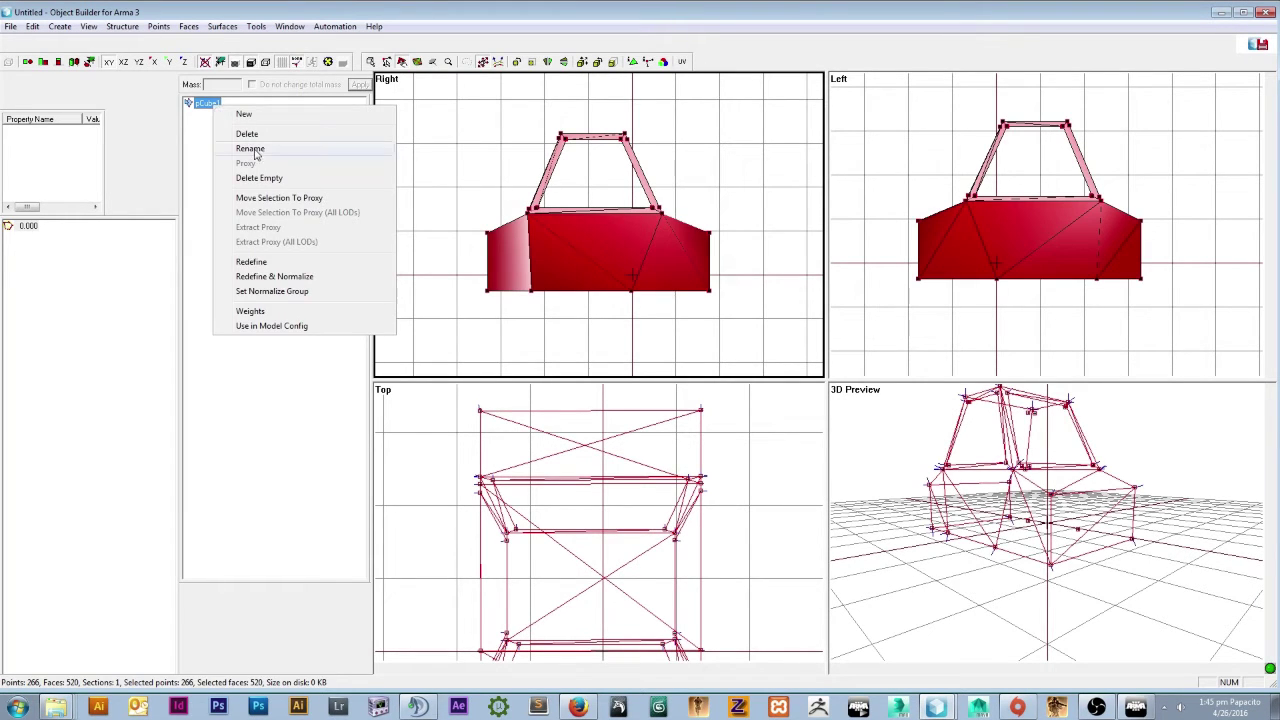
pyautogui.click(204, 108)
pyautogui.rightClick(208, 107)
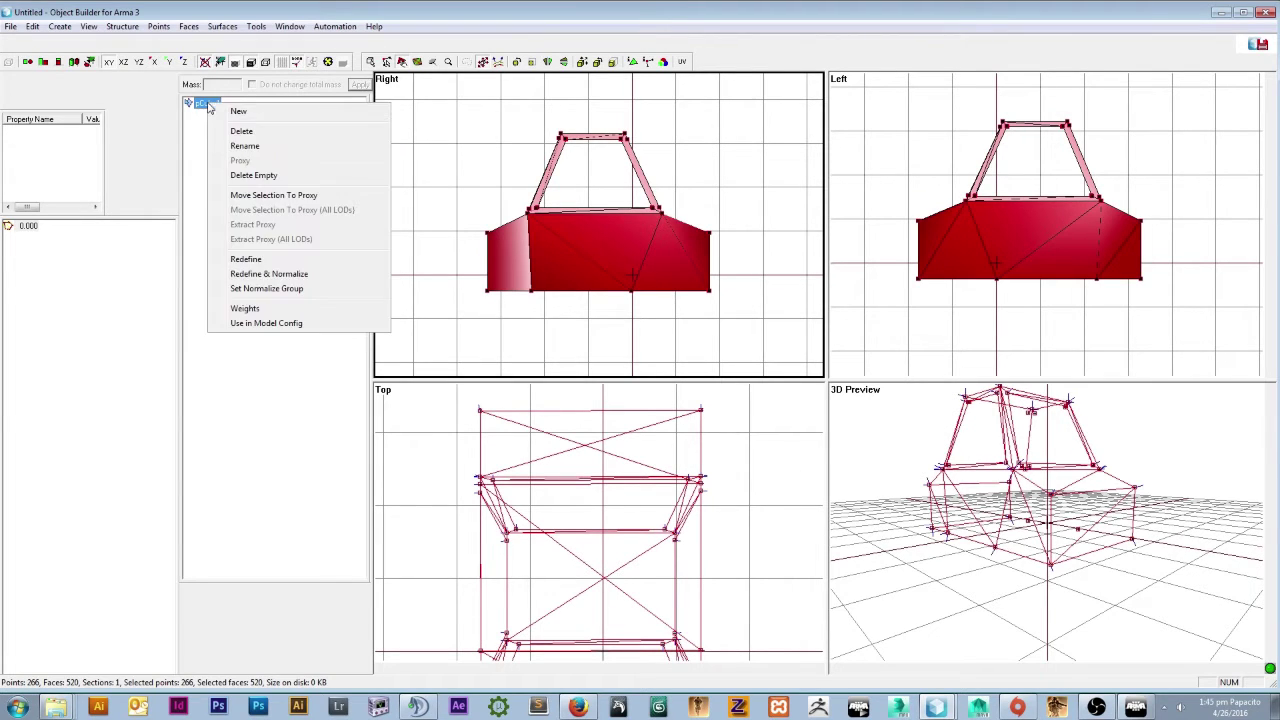
pyautogui.click(244, 147)
pyautogui.press('BackSpace')
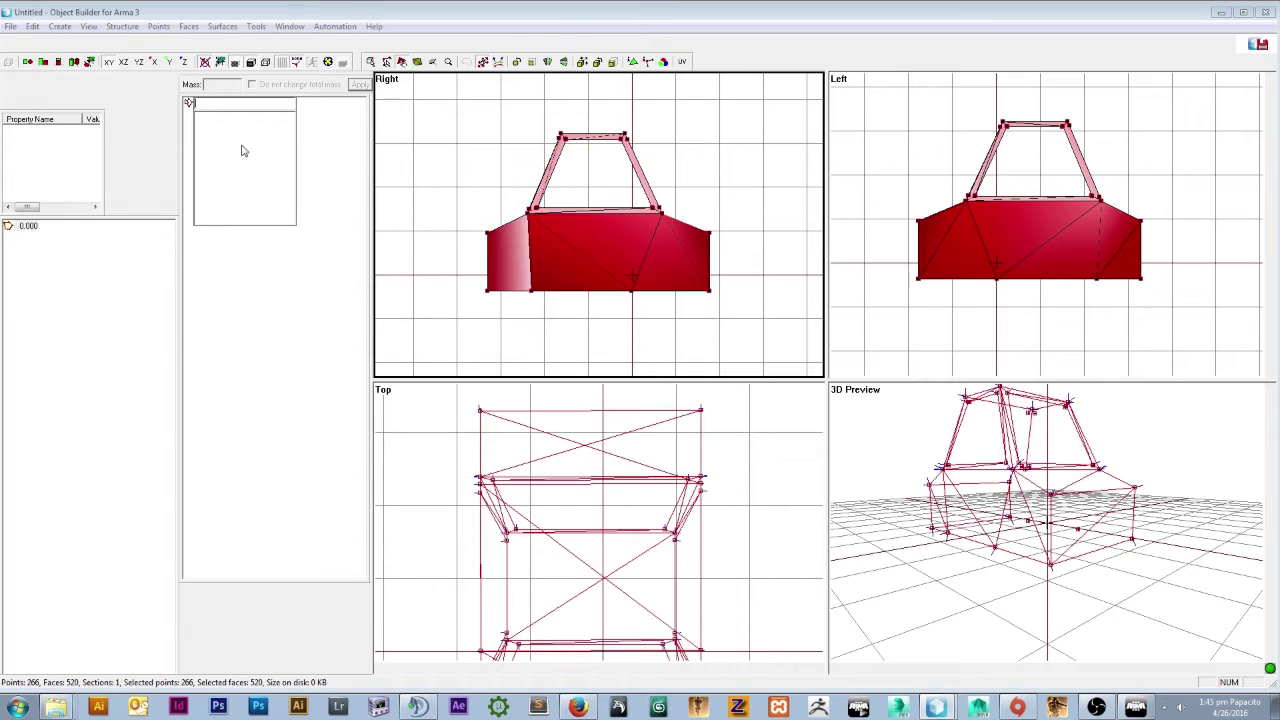
pyautogui.press('Return')
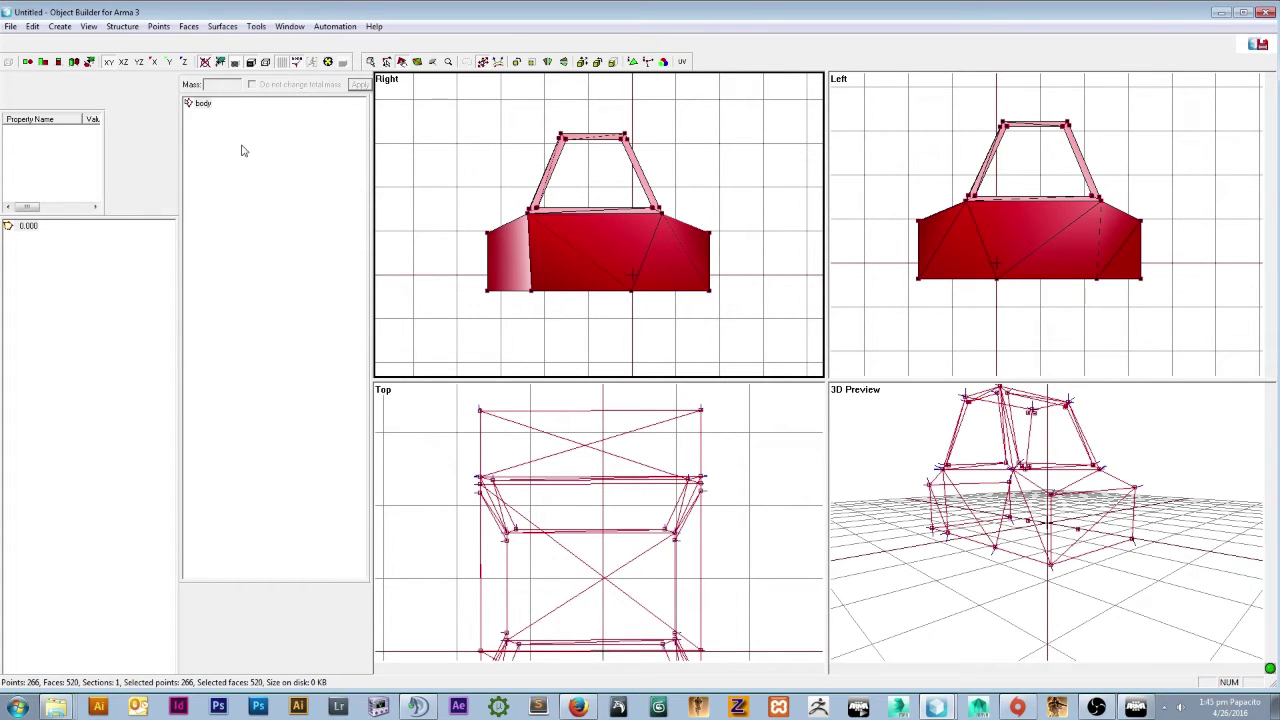
# Assign glassone.rvmat from the DHI_police rvmat folder as the material of all the car's faces.
pyautogui.press('e')
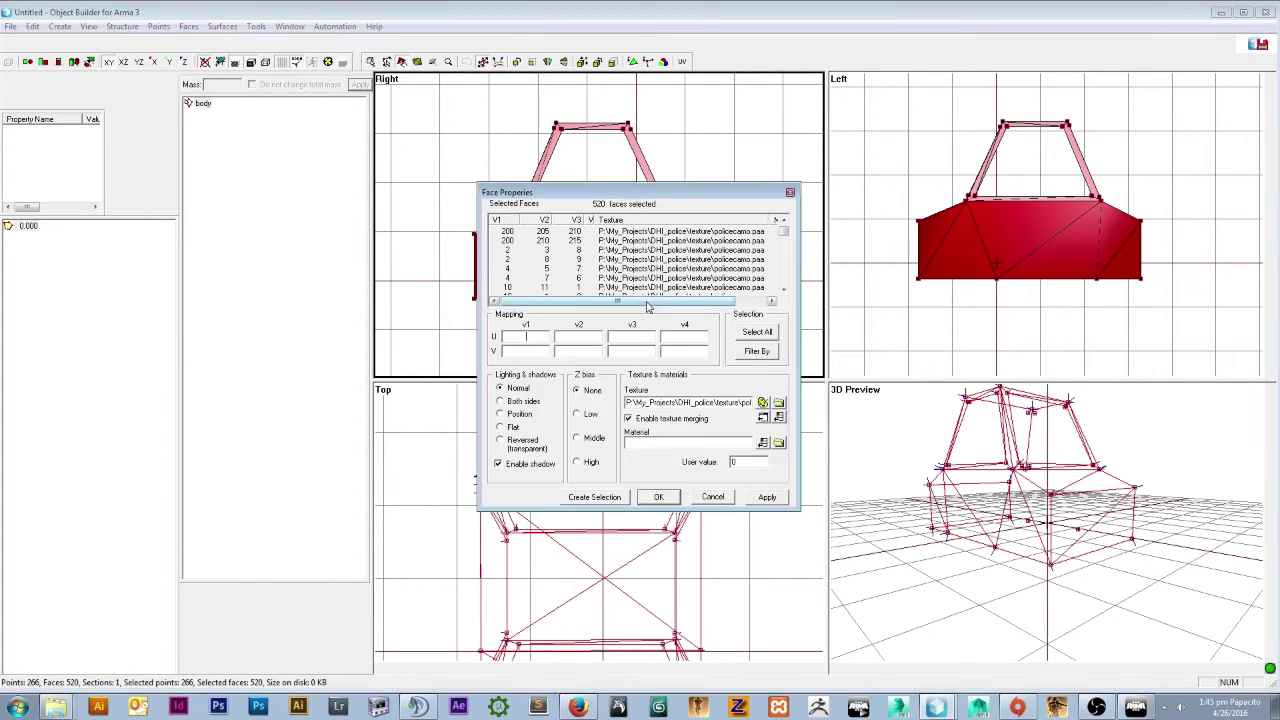
pyautogui.click(763, 443)
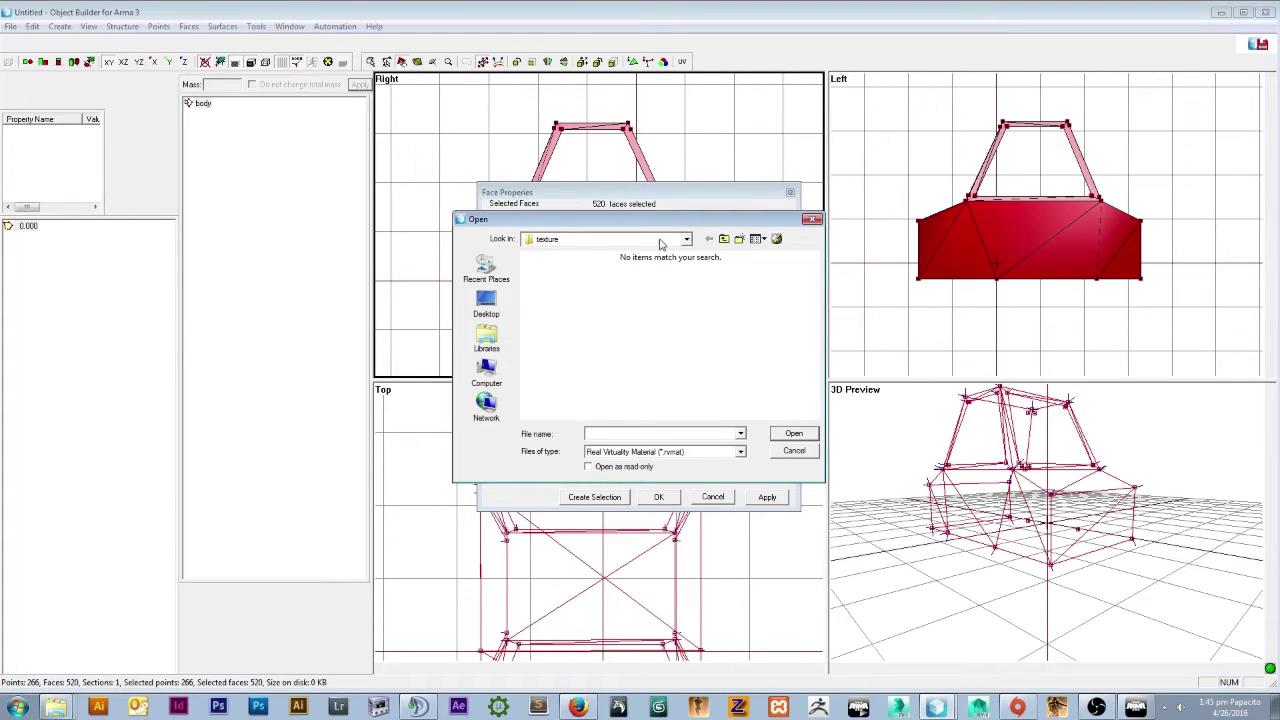
pyautogui.click(724, 239)
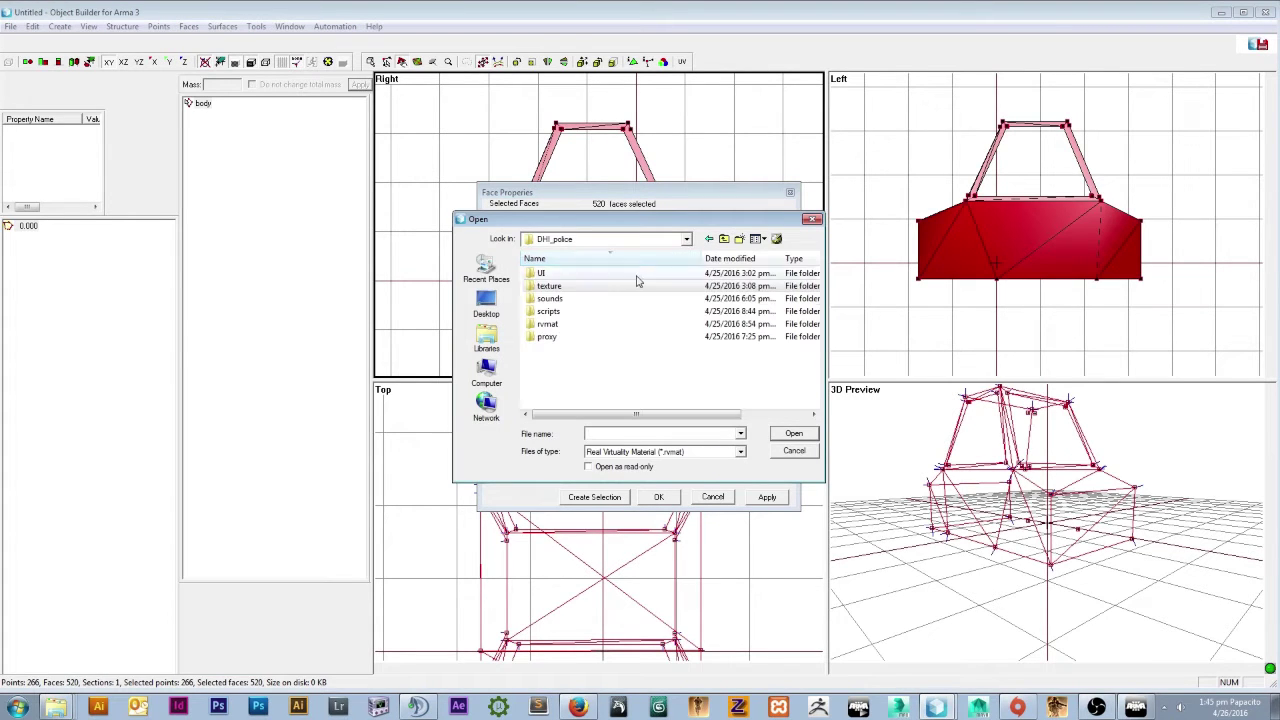
pyautogui.doubleClick(548, 324)
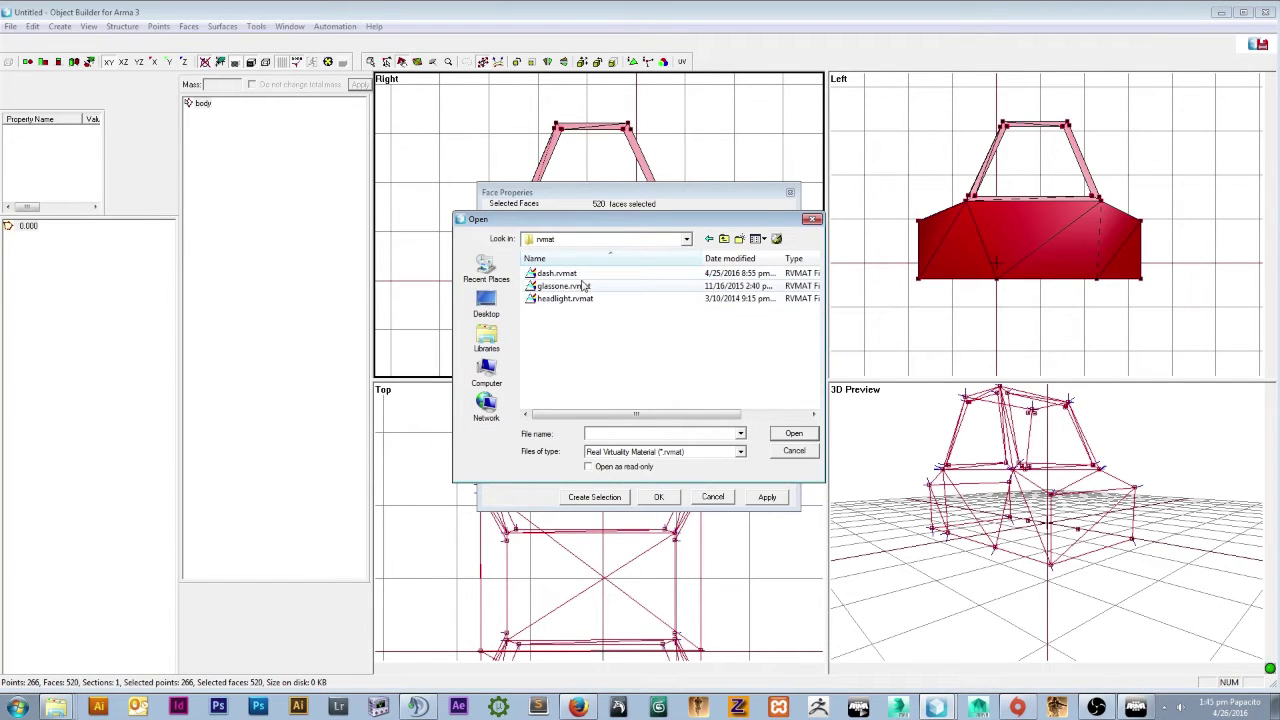
pyautogui.doubleClick(575, 289)
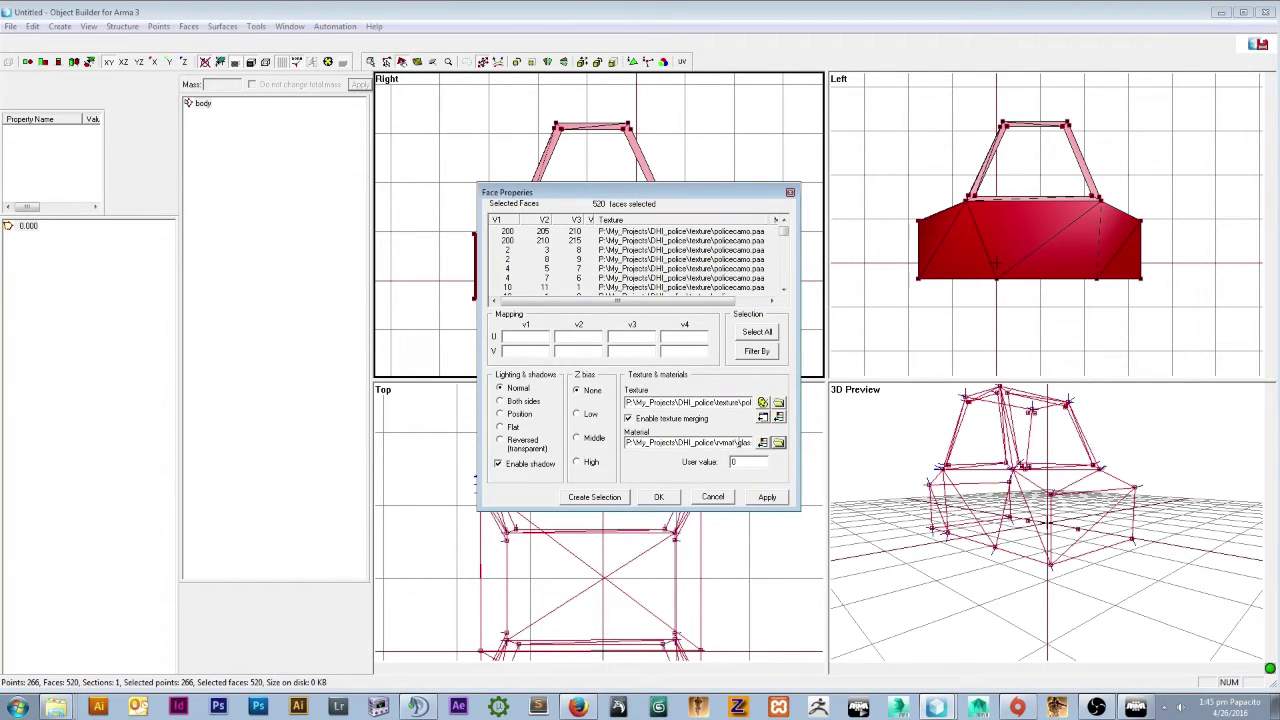
pyautogui.click(767, 498)
pyautogui.click(658, 497)
# Deselect the faces, examine the car's reflective material from several sides in the Model viewer, and return to Object Builder.
pyautogui.click(714, 165)
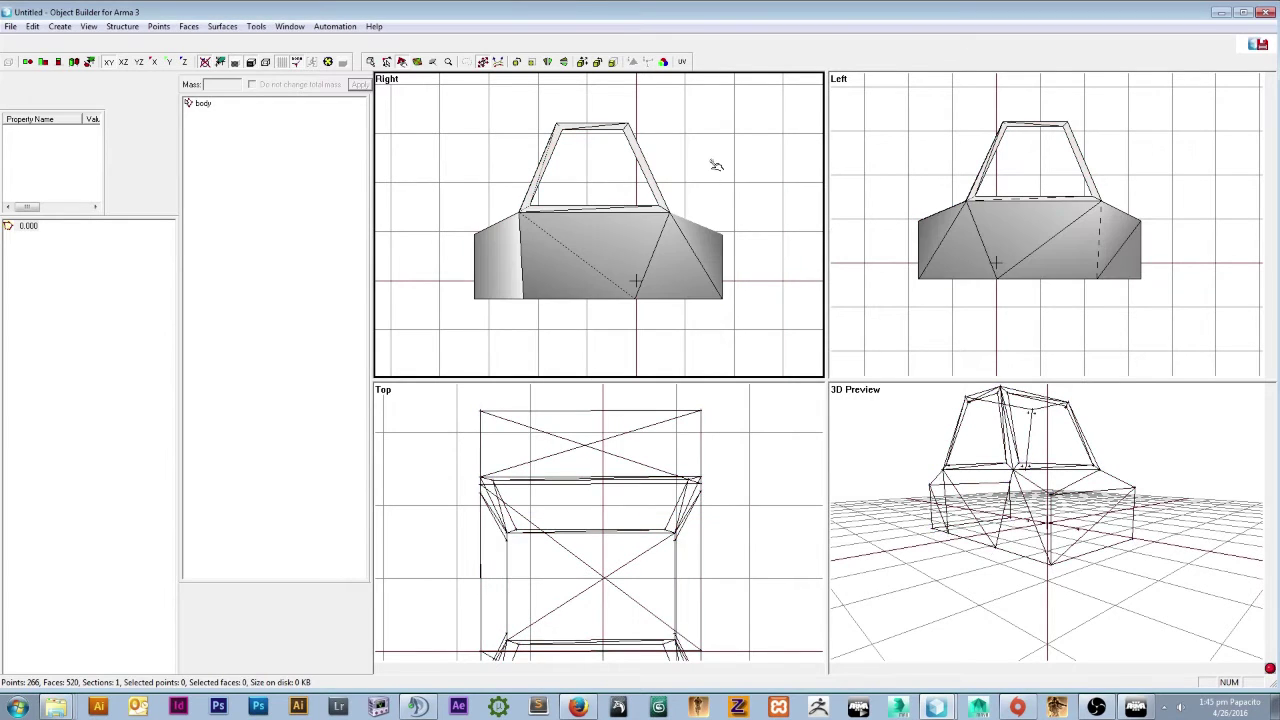
pyautogui.click(1136, 707)
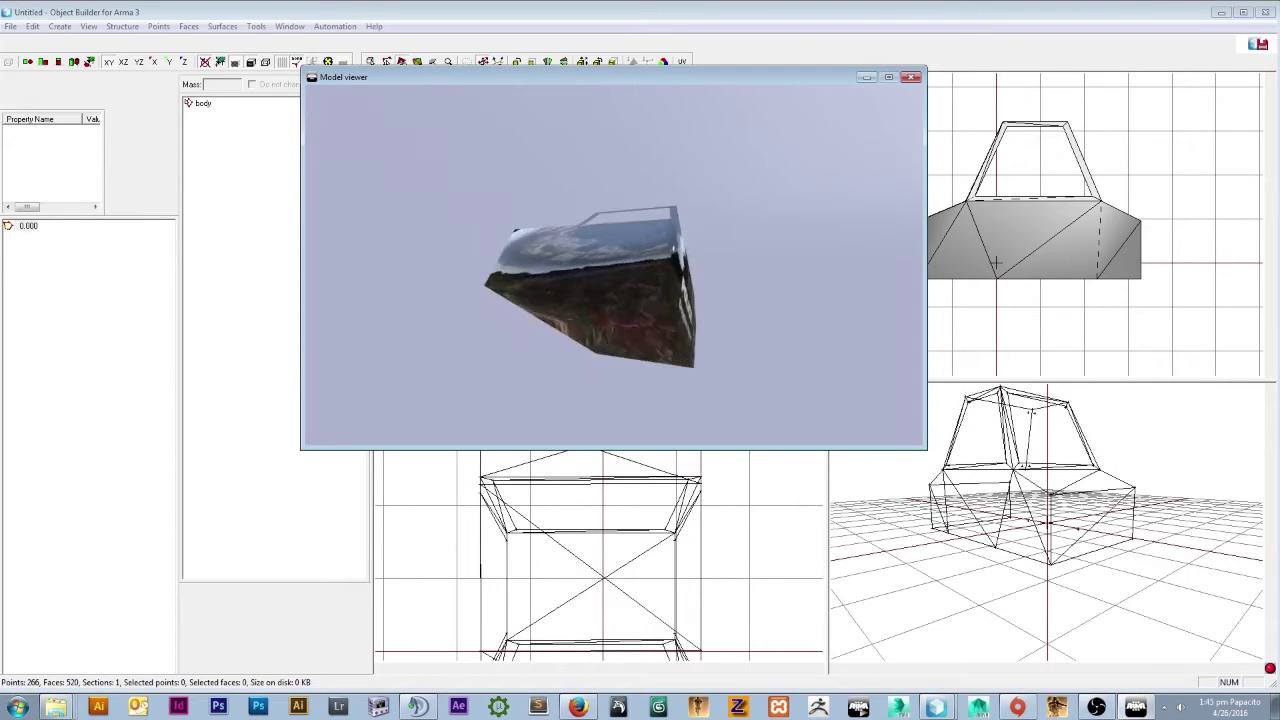
pyautogui.moveTo(760, 265); pyautogui.dragTo(470, 275)
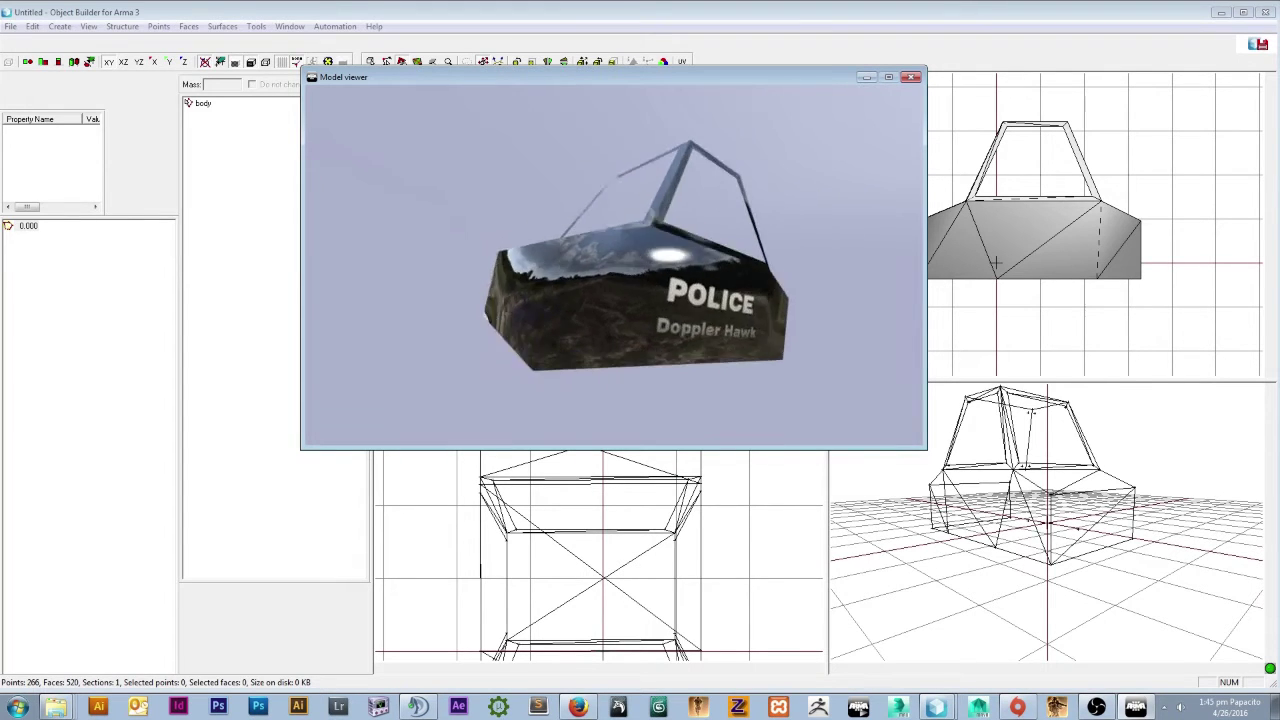
pyautogui.hotkey('alt', 'Tab')
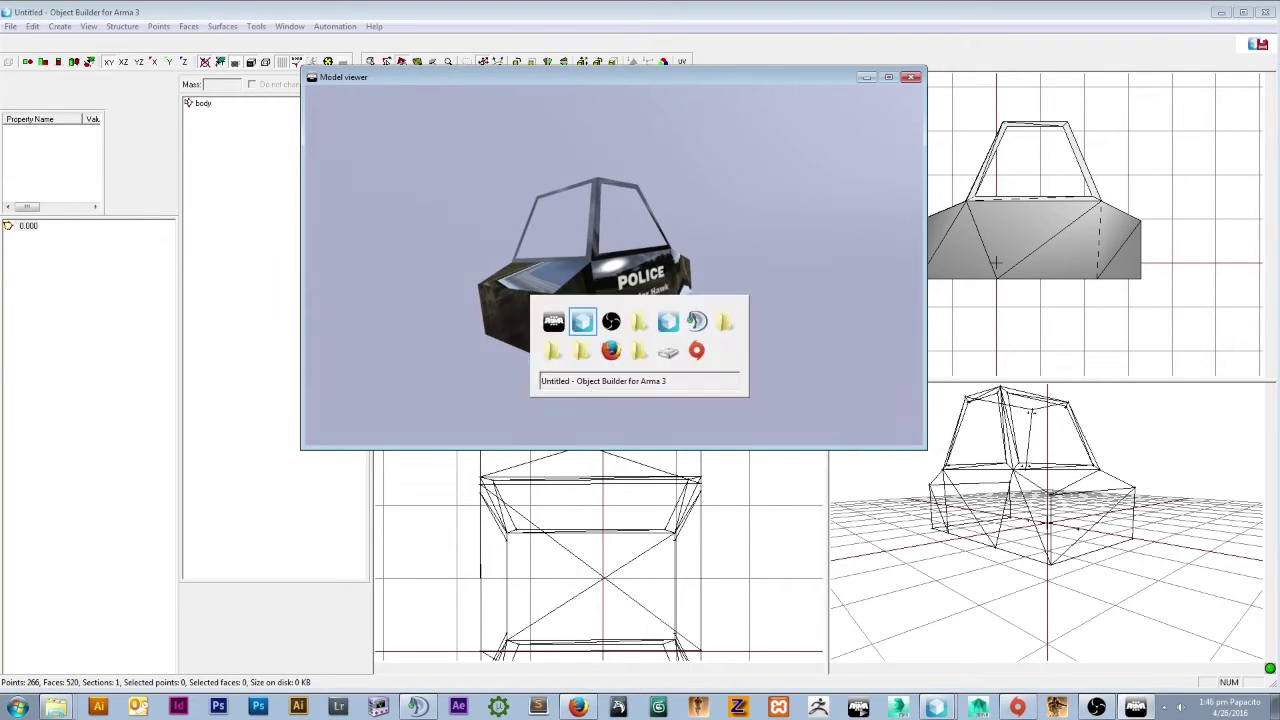
pyautogui.scroll(-1, 448, 139)
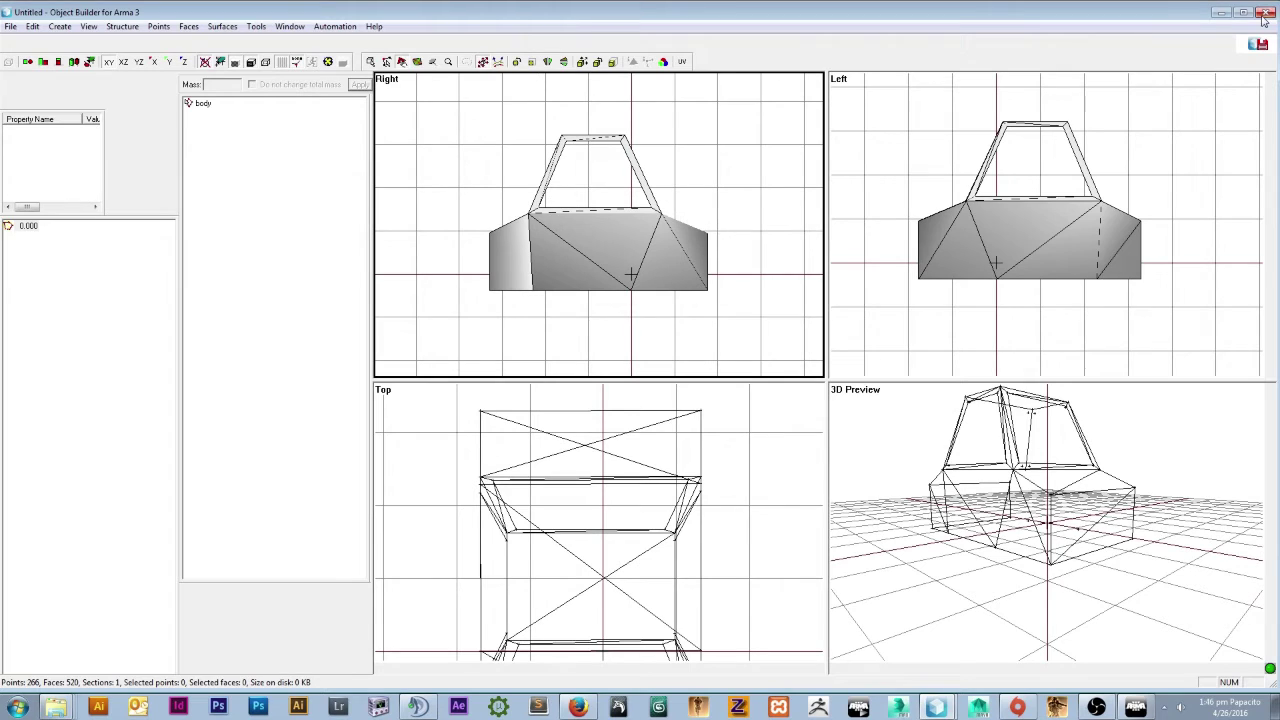